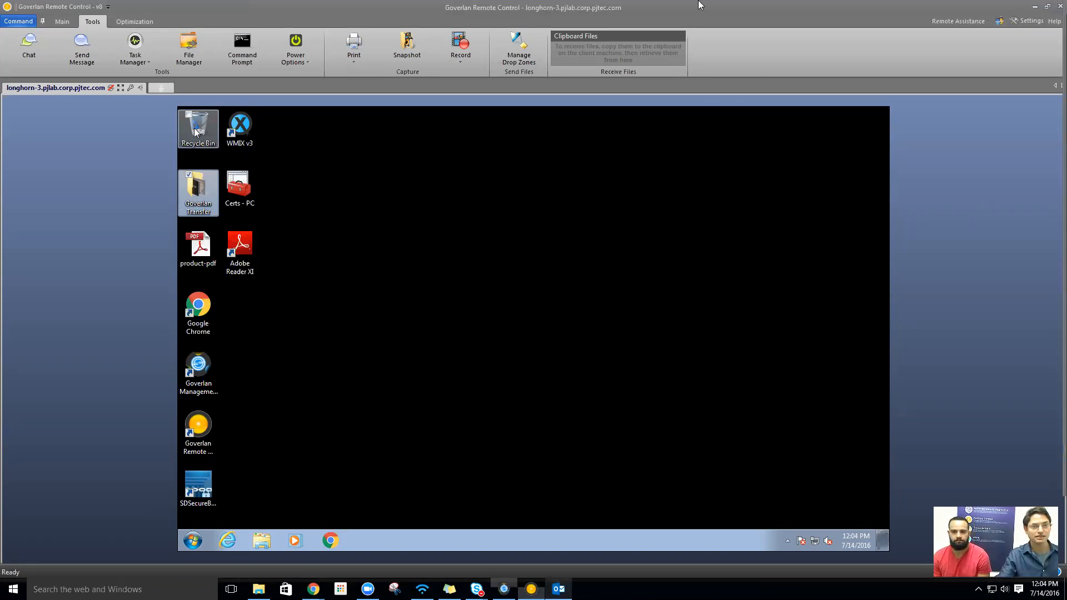
# - Restore the remote session window, move the 3CX phone dialer aside, and park test123 top-right
pyautogui.doubleClick(663, 7)
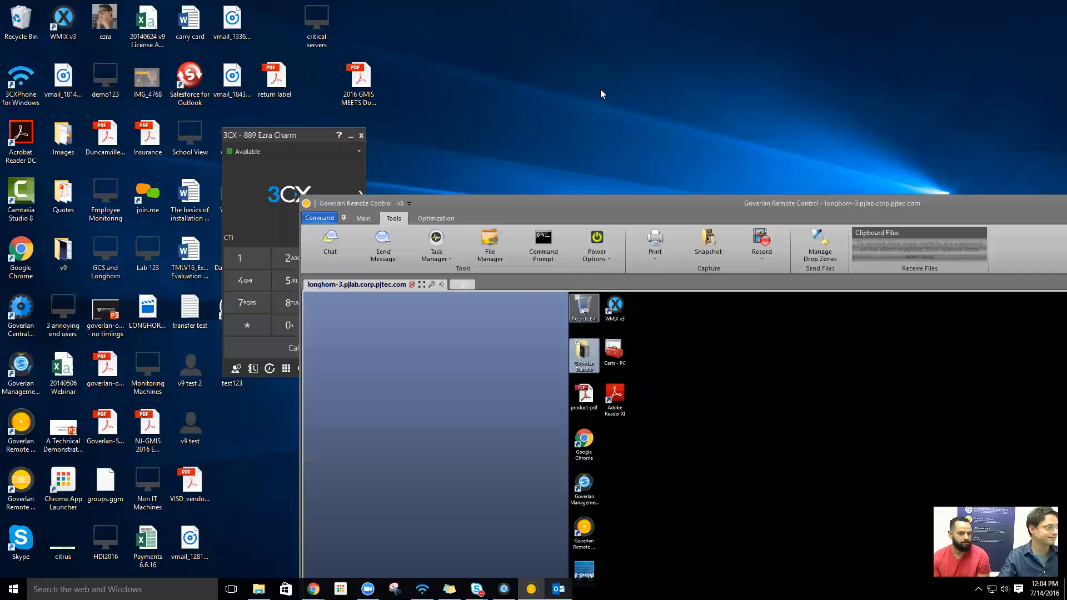
pyautogui.click(304, 136)
pyautogui.moveTo(304, 136); pyautogui.dragTo(634, 61)
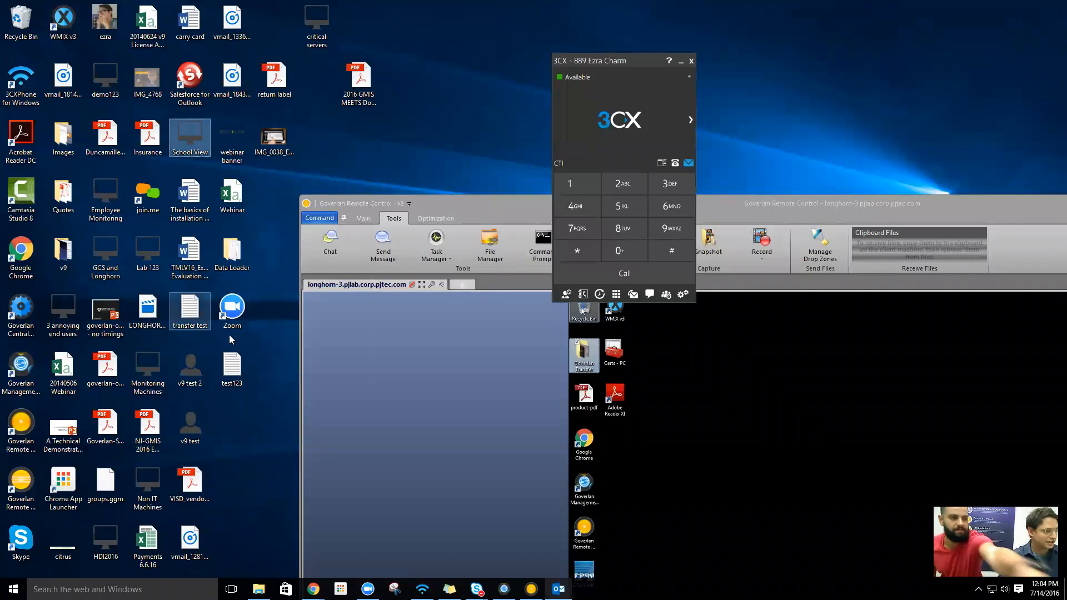
pyautogui.moveTo(233, 371); pyautogui.dragTo(906, 83)
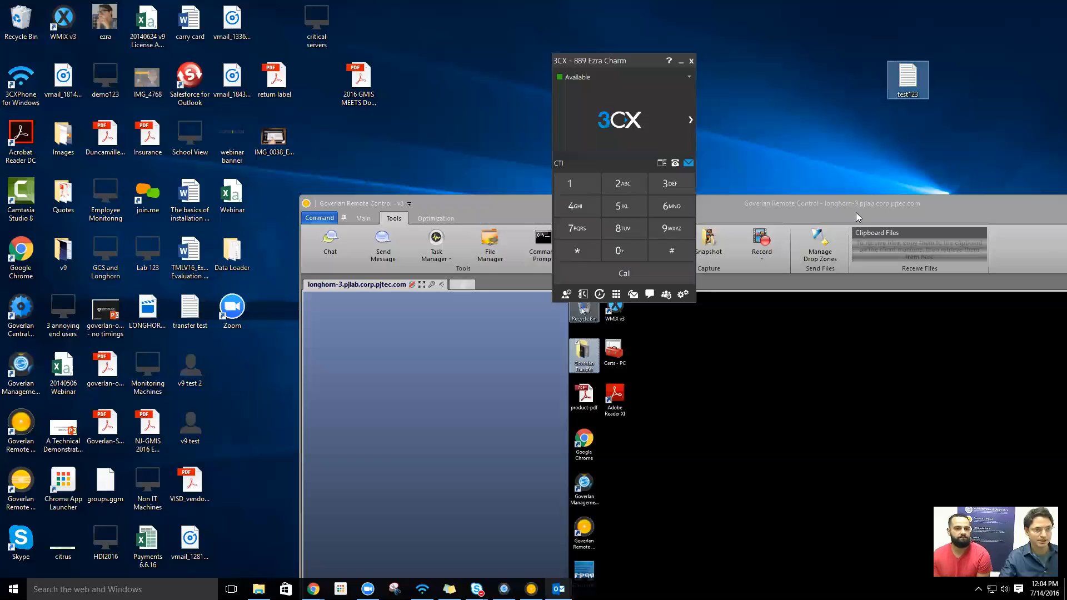
# - Move the Goverlan session window to the screen top and narrow it, leaving test123 free beside it
pyautogui.click(856, 216)
pyautogui.moveTo(856, 216); pyautogui.dragTo(438, 104)
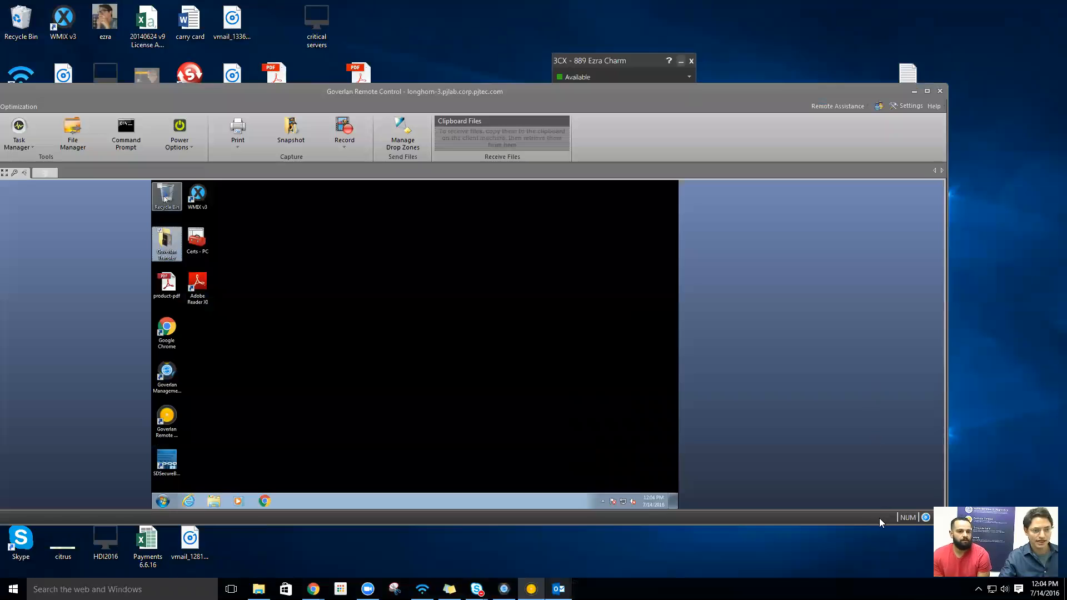
pyautogui.moveTo(871, 525); pyautogui.dragTo(872, 575)
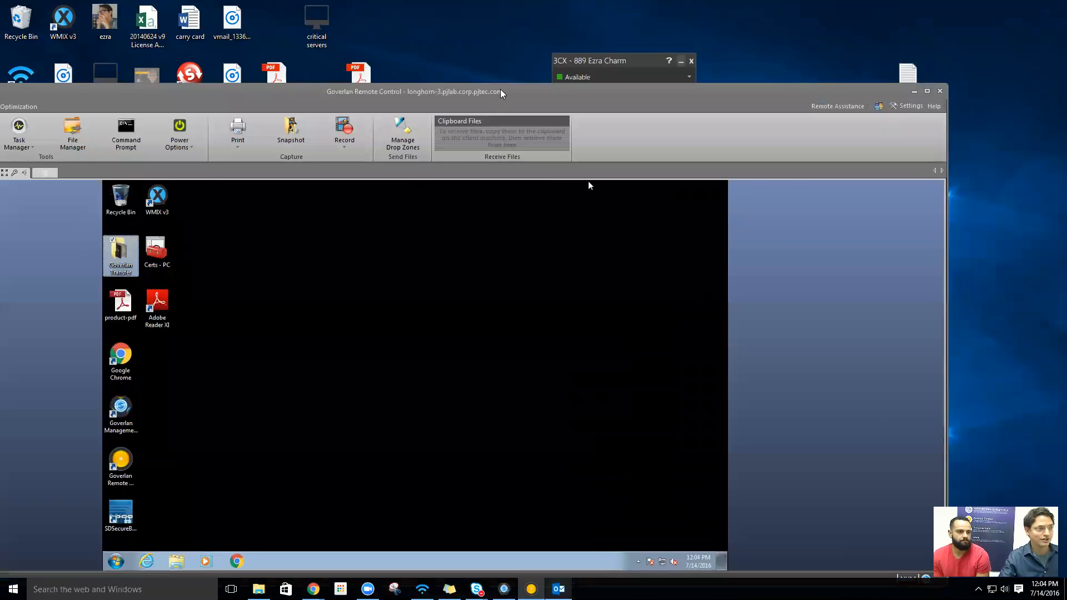
pyautogui.moveTo(500, 93); pyautogui.dragTo(493, 21)
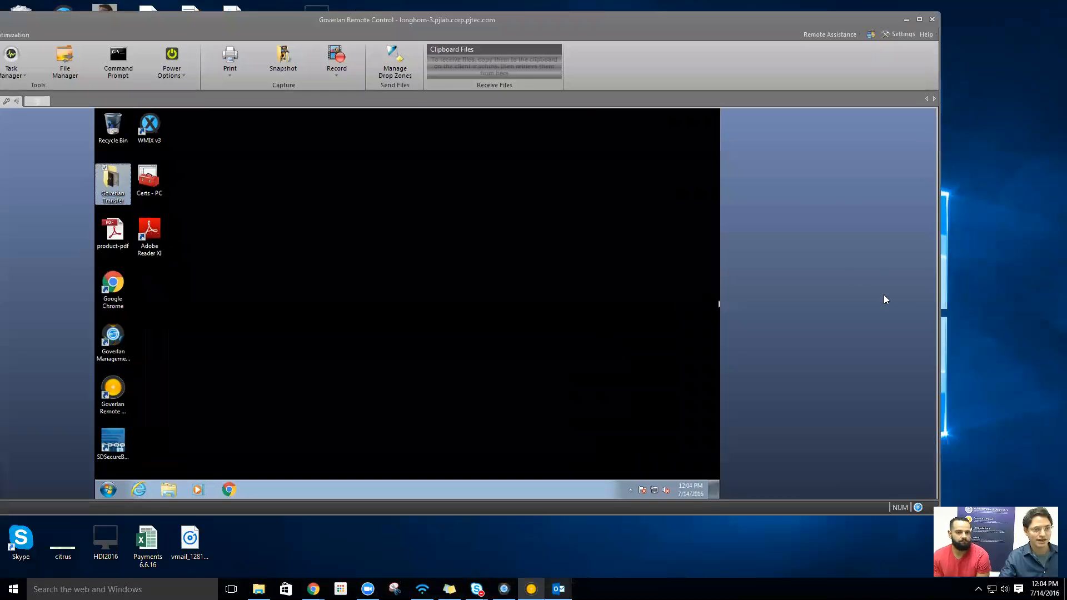
pyautogui.moveTo(938, 303); pyautogui.dragTo(873, 303)
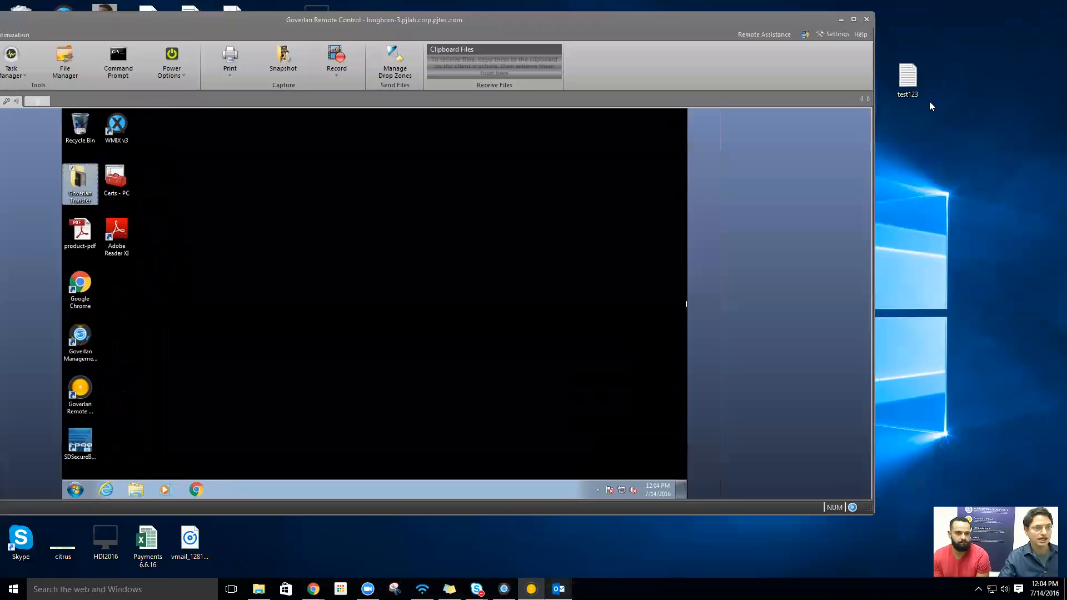
pyautogui.moveTo(908, 78); pyautogui.dragTo(239, 325)
pyautogui.moveTo(490, 332); pyautogui.dragTo(950, 136)
# - Dismiss the new drop zone dialog and drop test123 onto the remote Goverlan Folder drop zone
pyautogui.click(402, 78)
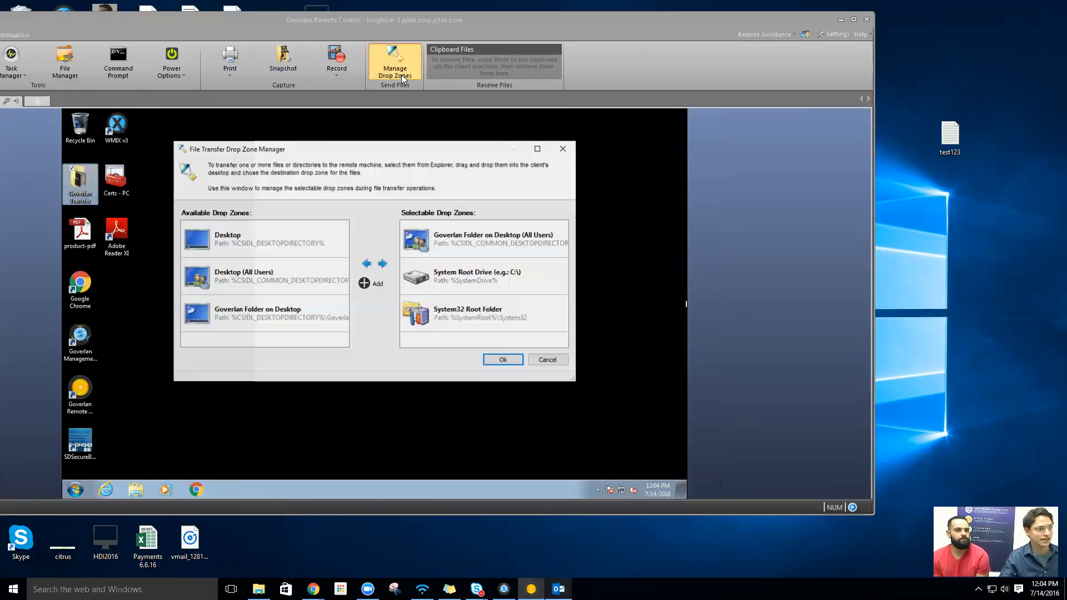
pyautogui.click(377, 285)
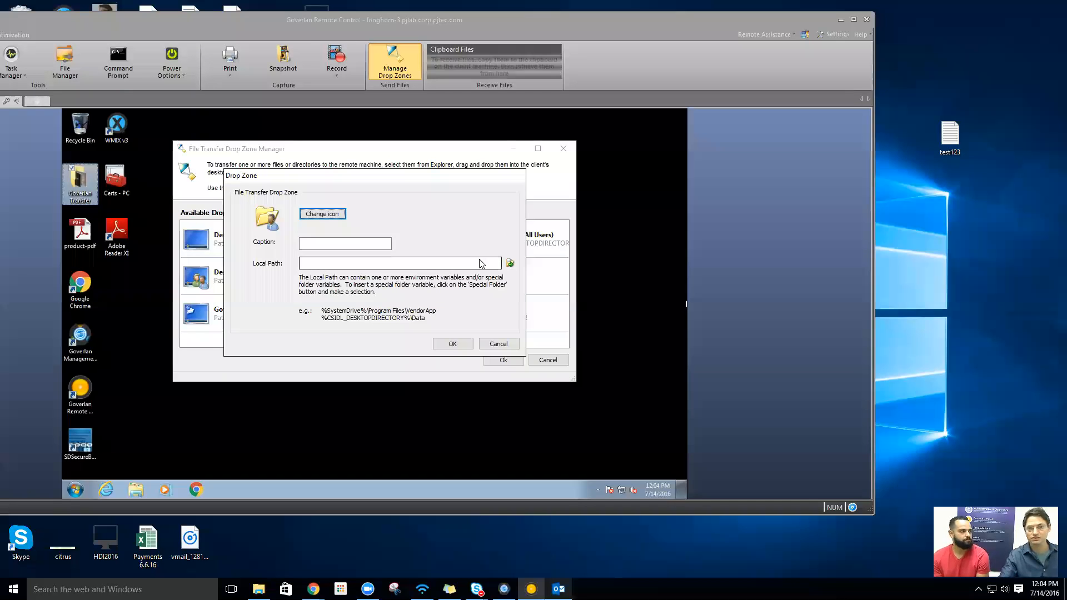
pyautogui.press('Escape')
pyautogui.press('Escape')
pyautogui.moveTo(960, 129); pyautogui.dragTo(981, 213)
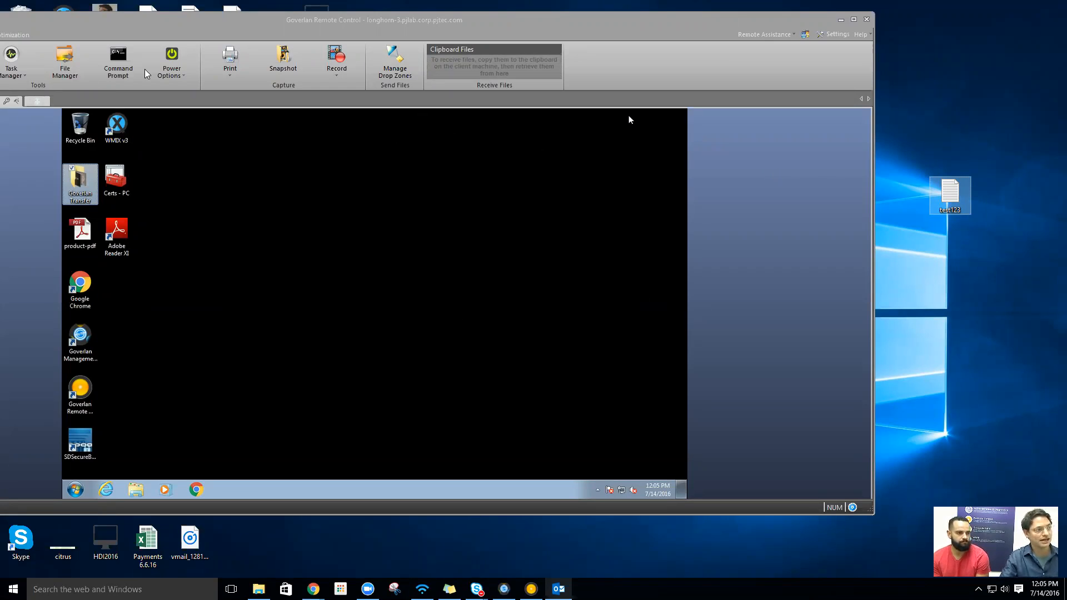
# - Log off the remote console user via Login Prompt > Logoff User, confirm, then reconnect
pyautogui.moveTo(176, 35); pyautogui.dragTo(230, 20)
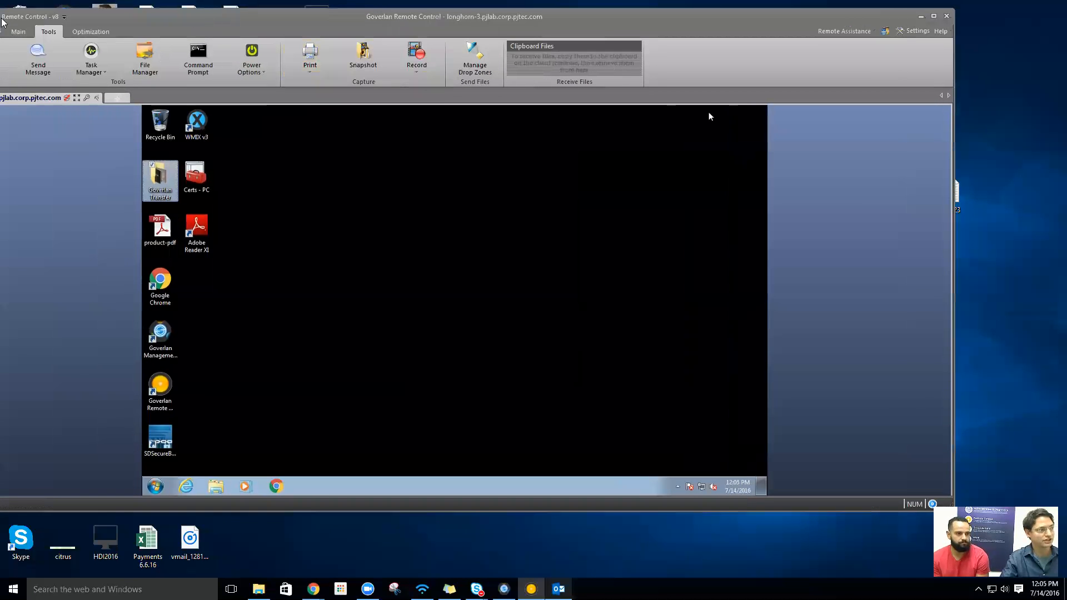
pyautogui.click(19, 31)
pyautogui.click(382, 68)
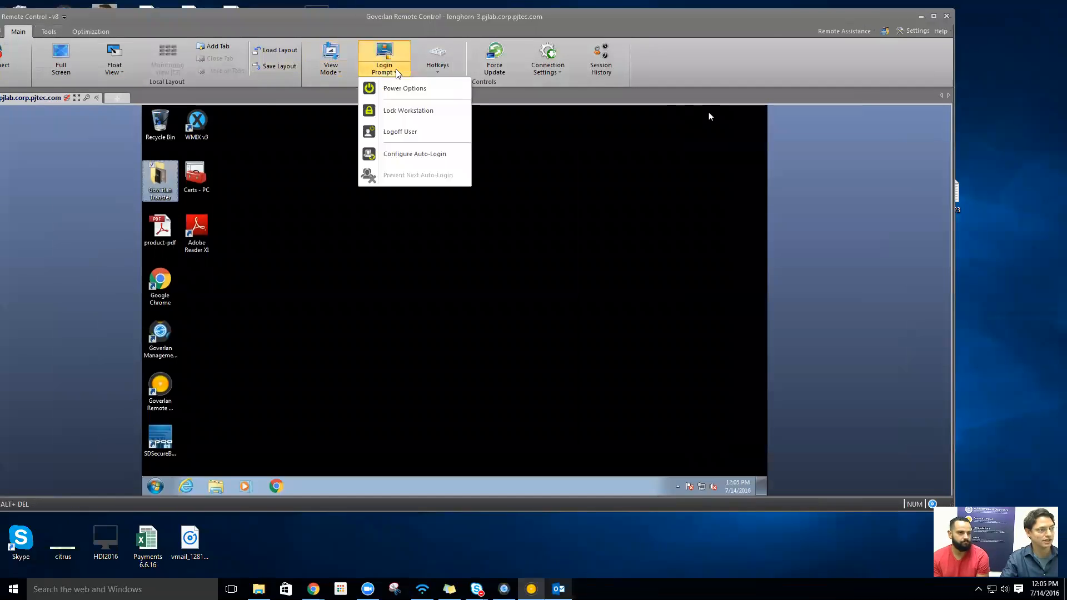
pyautogui.click(400, 132)
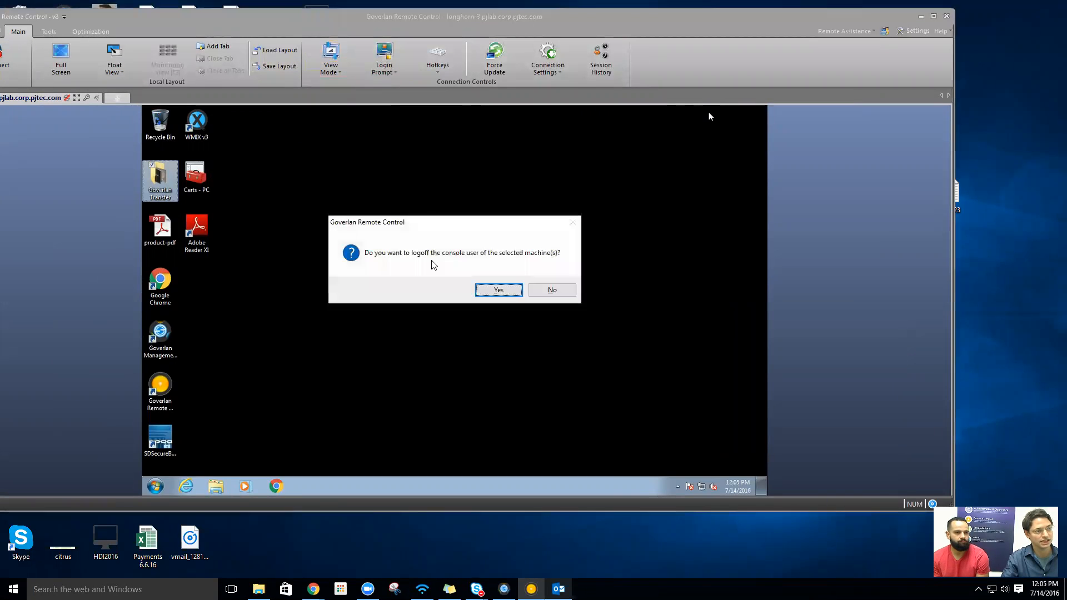
pyautogui.click(497, 290)
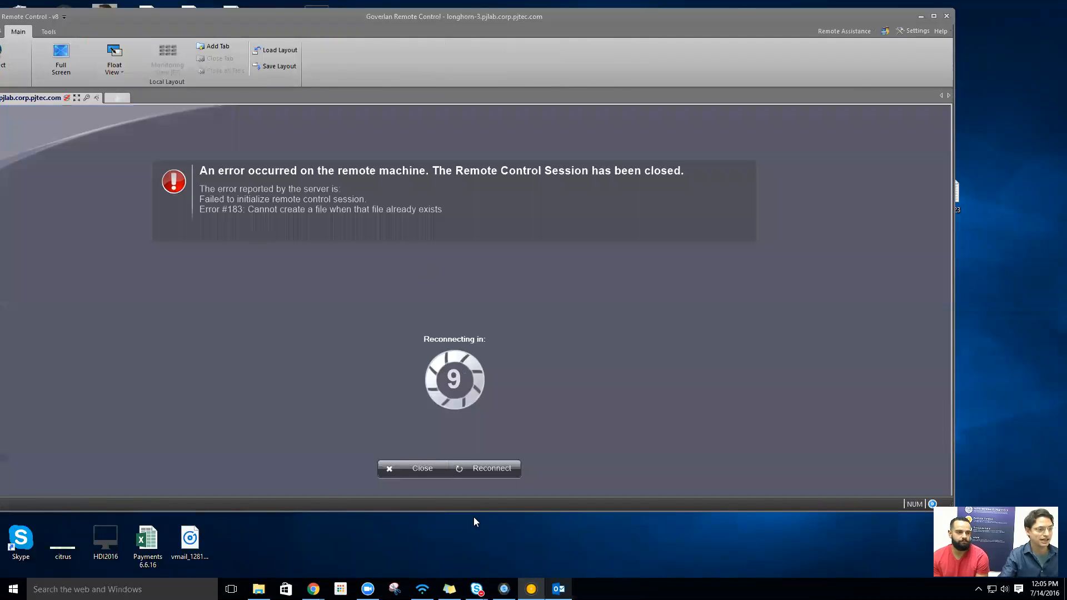
pyautogui.click(470, 470)
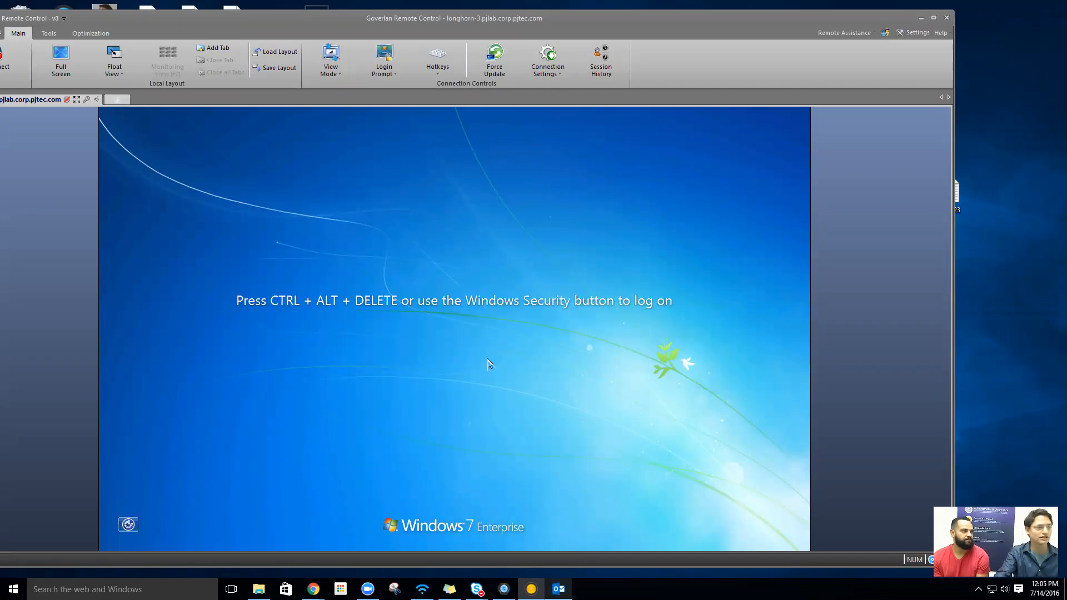
# - In the remote File Manager, browse to a user's C:\Users Desktop folder and drag the local file in
pyautogui.click(48, 34)
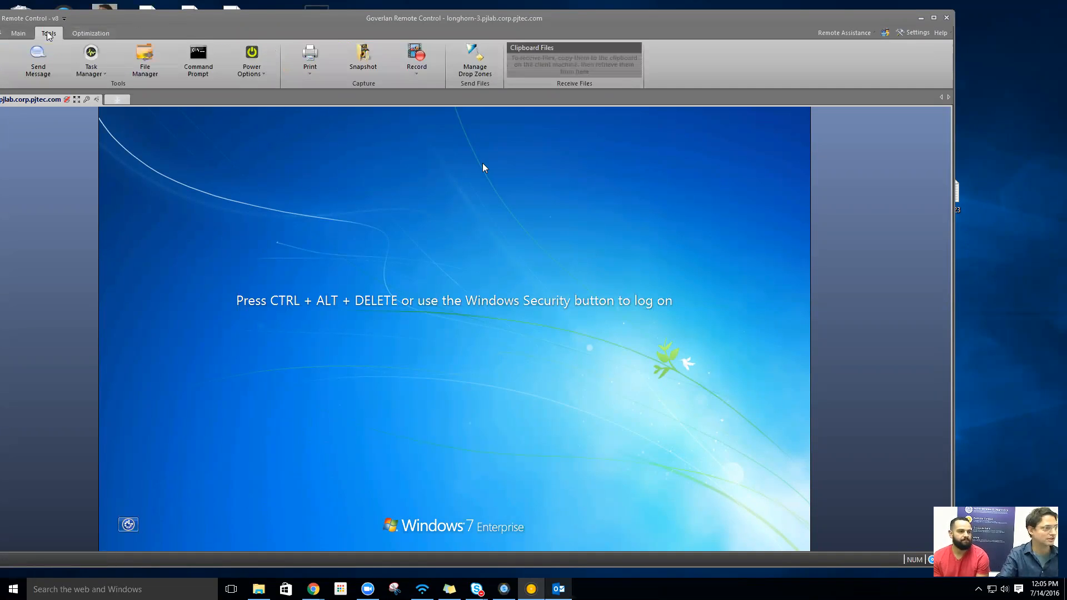
pyautogui.click(146, 62)
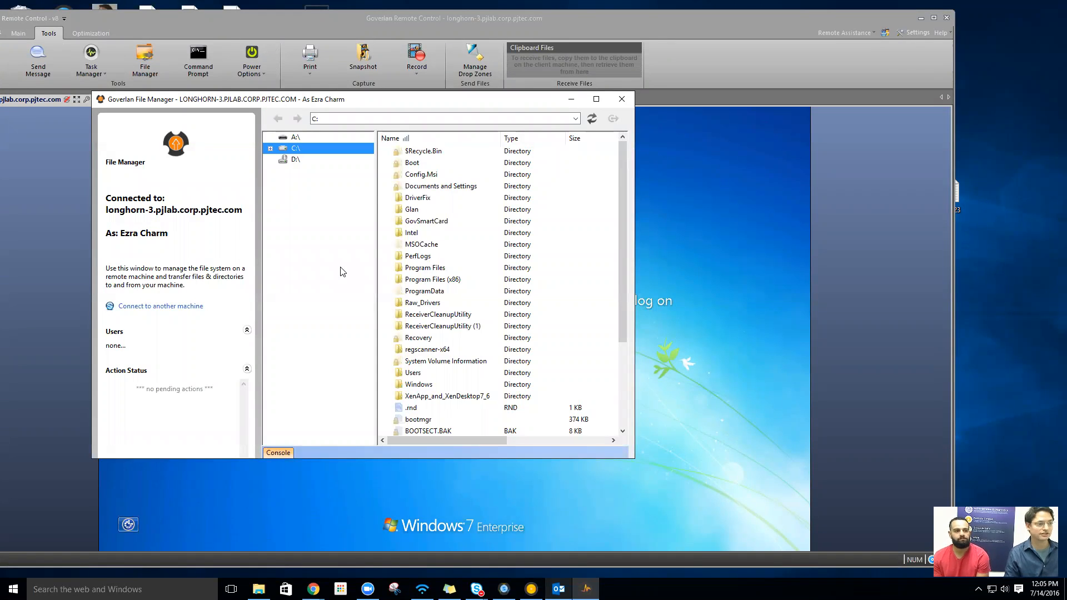
pyautogui.click(270, 149)
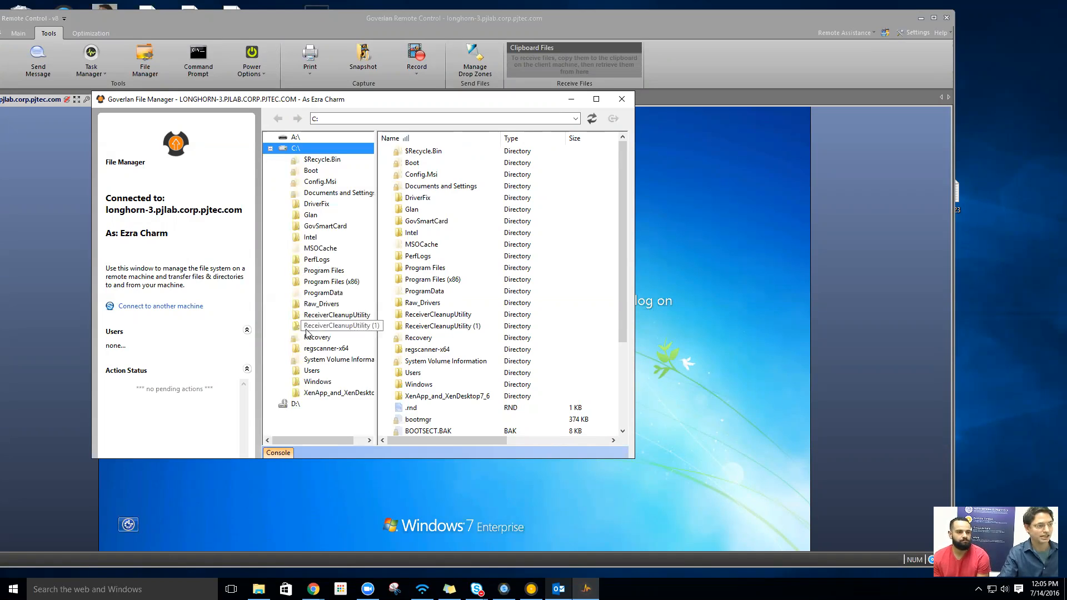
pyautogui.click(312, 371)
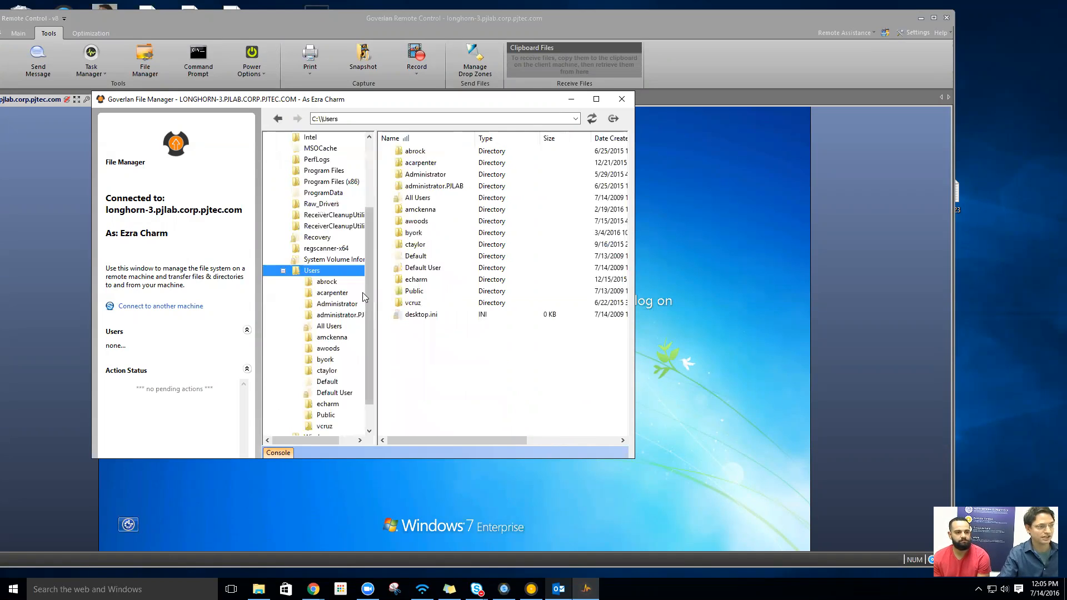
pyautogui.doubleClick(427, 222)
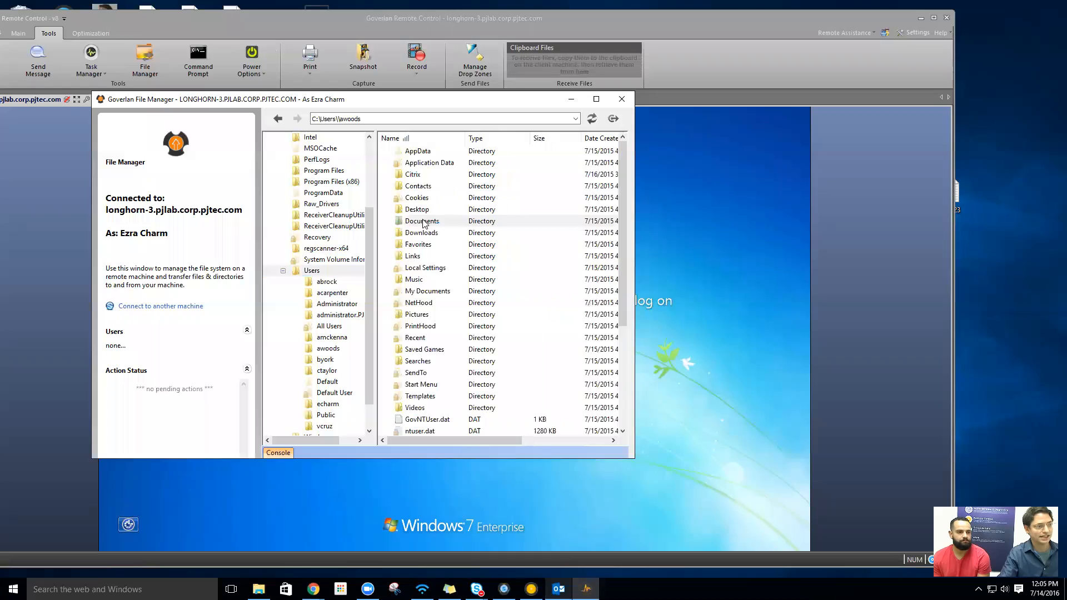
pyautogui.doubleClick(410, 211)
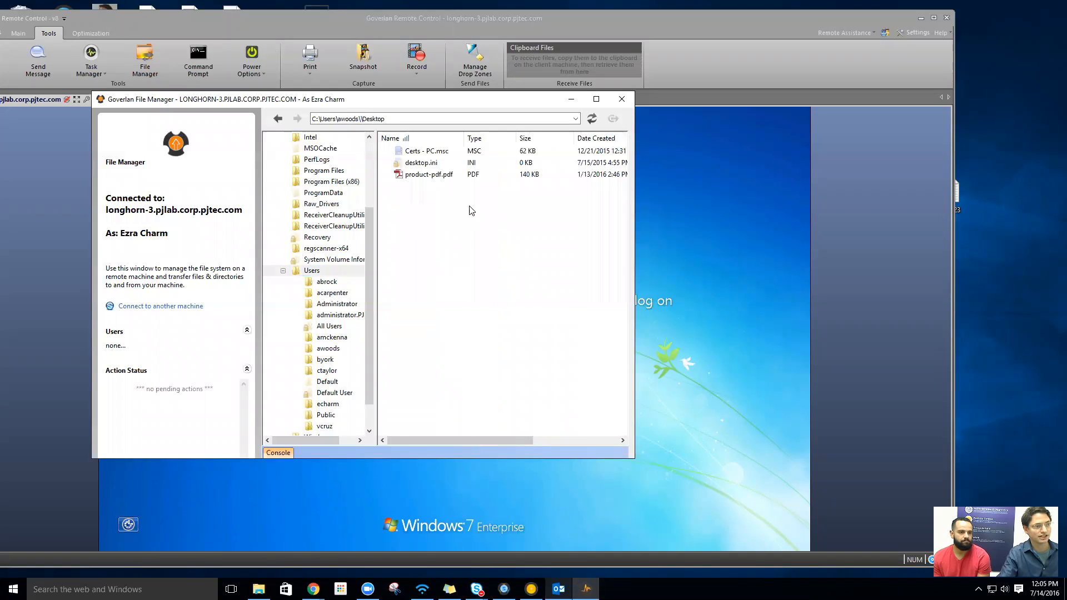
pyautogui.moveTo(955, 192); pyautogui.dragTo(453, 258)
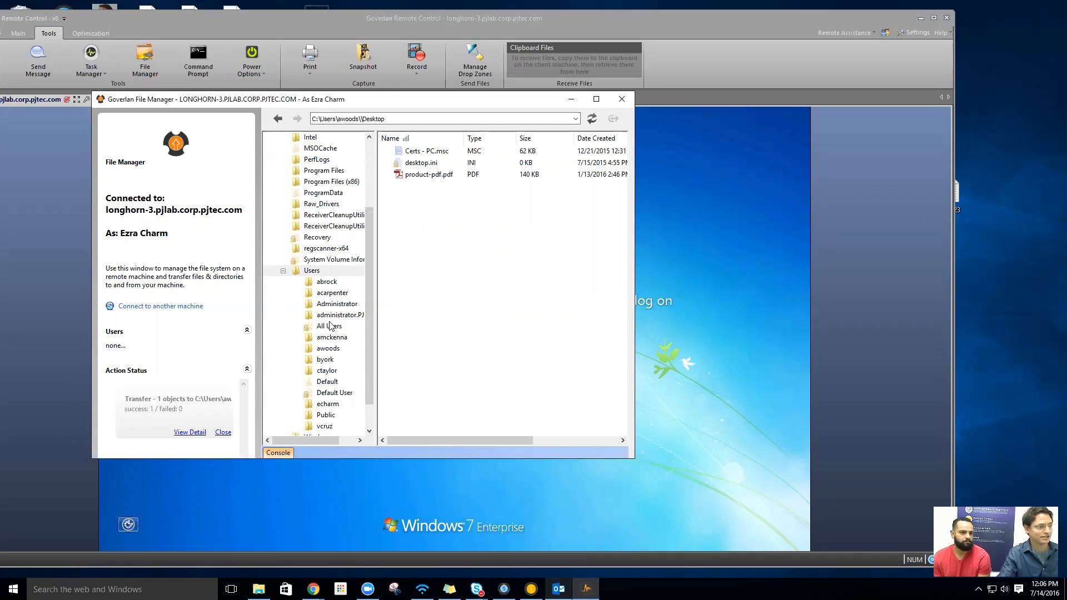
# - Refresh the Desktop listing and re-navigate through Users to the same user's Desktop
pyautogui.scroll(-1, 333, 326)
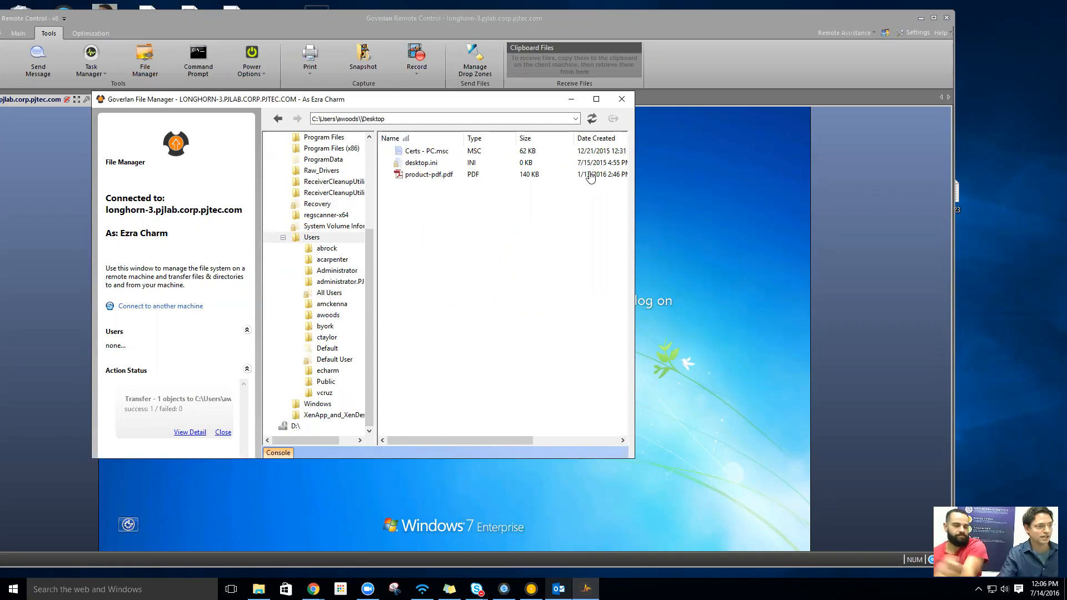
pyautogui.click(592, 118)
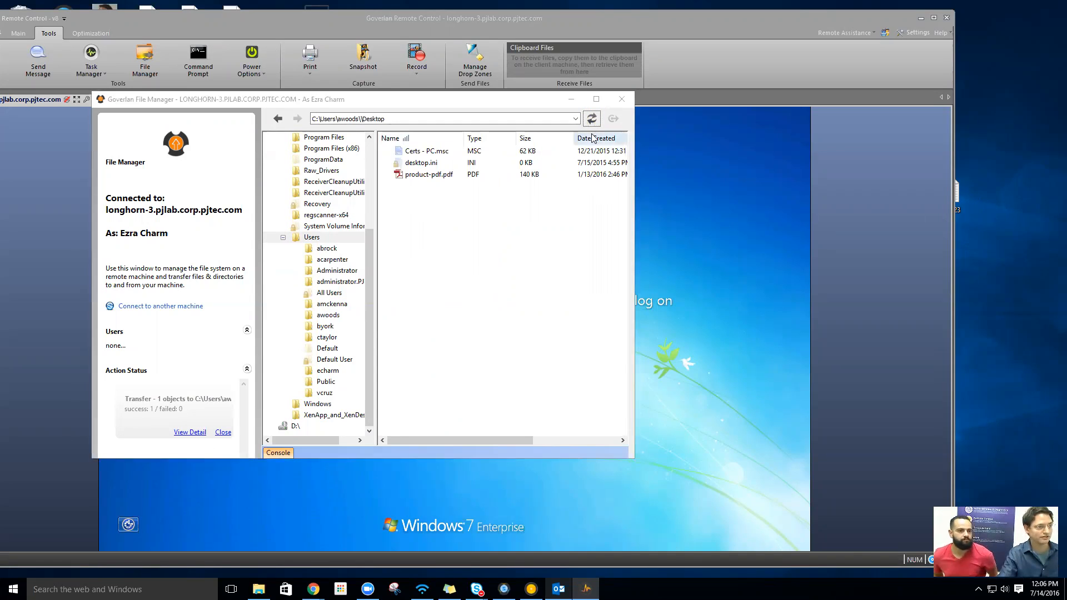
pyautogui.click(552, 118)
pyautogui.click(597, 119)
pyautogui.click(278, 118)
pyautogui.click(325, 237)
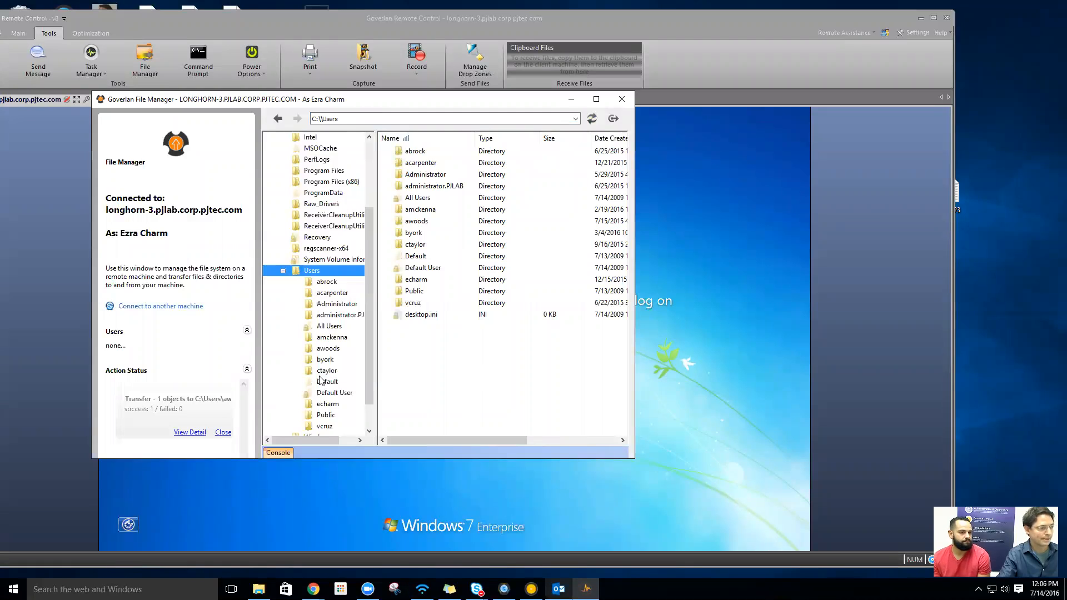
pyautogui.click(326, 348)
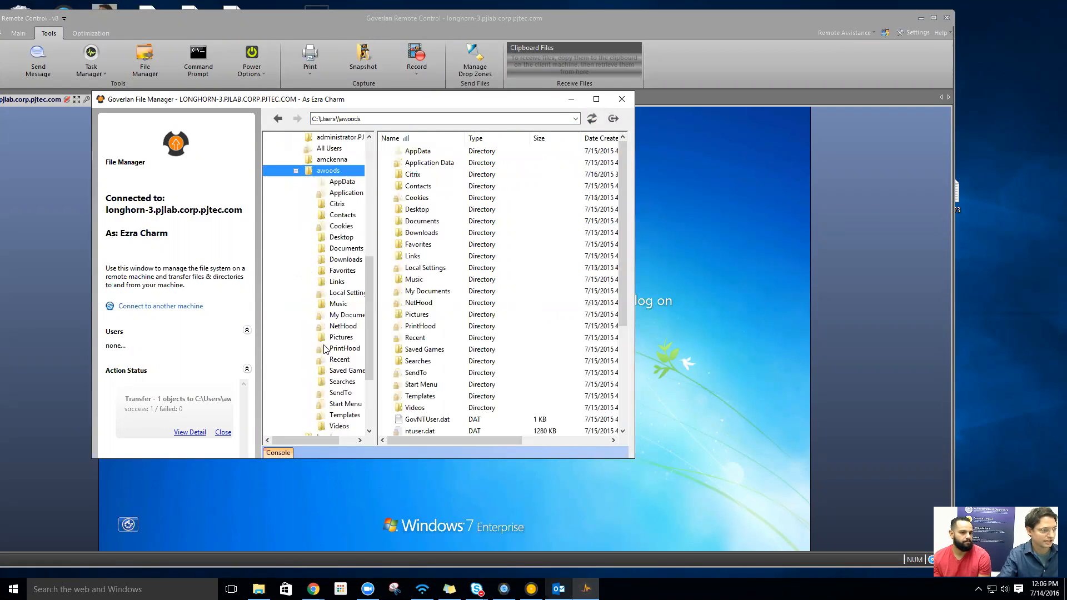
pyautogui.click(332, 239)
# - Copy the local file onto a second user's Desktop folder and close File Manager
pyautogui.scroll(1, 293, 249)
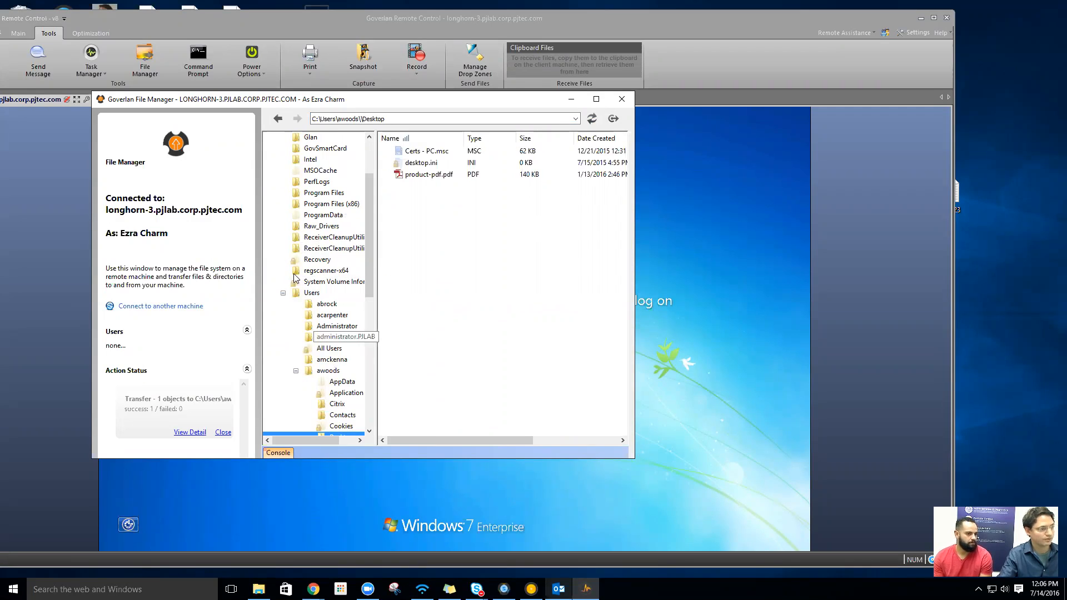
pyautogui.click(327, 304)
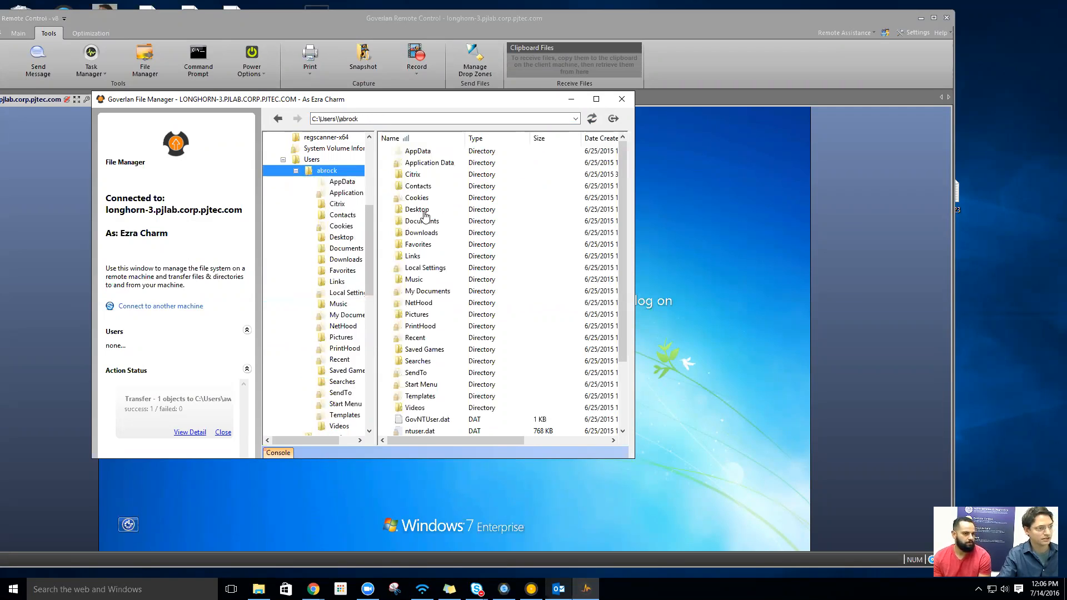
pyautogui.doubleClick(420, 210)
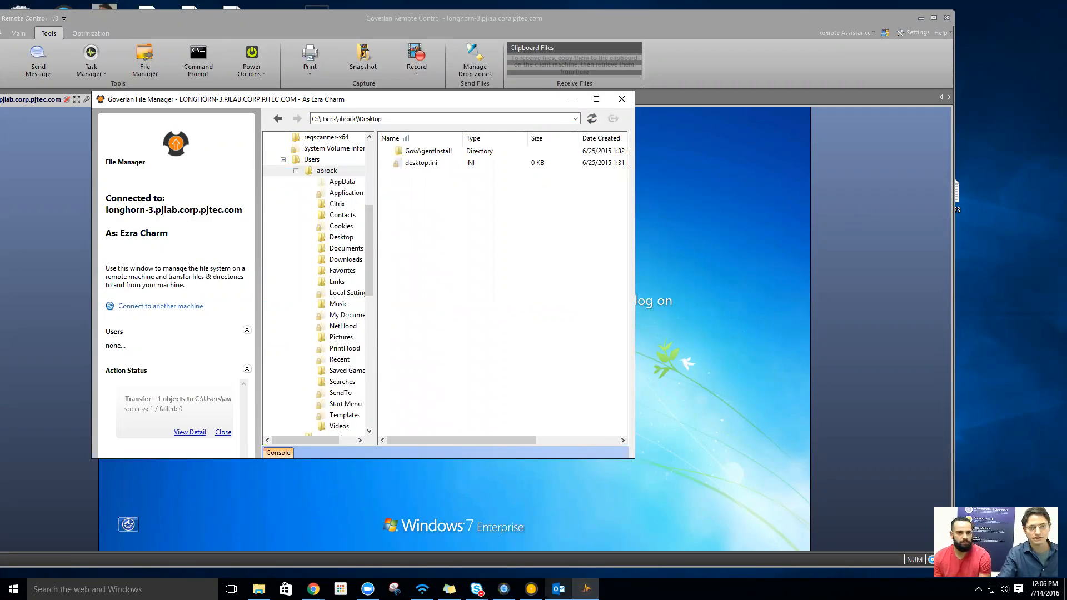
pyautogui.moveTo(962, 190); pyautogui.dragTo(479, 257)
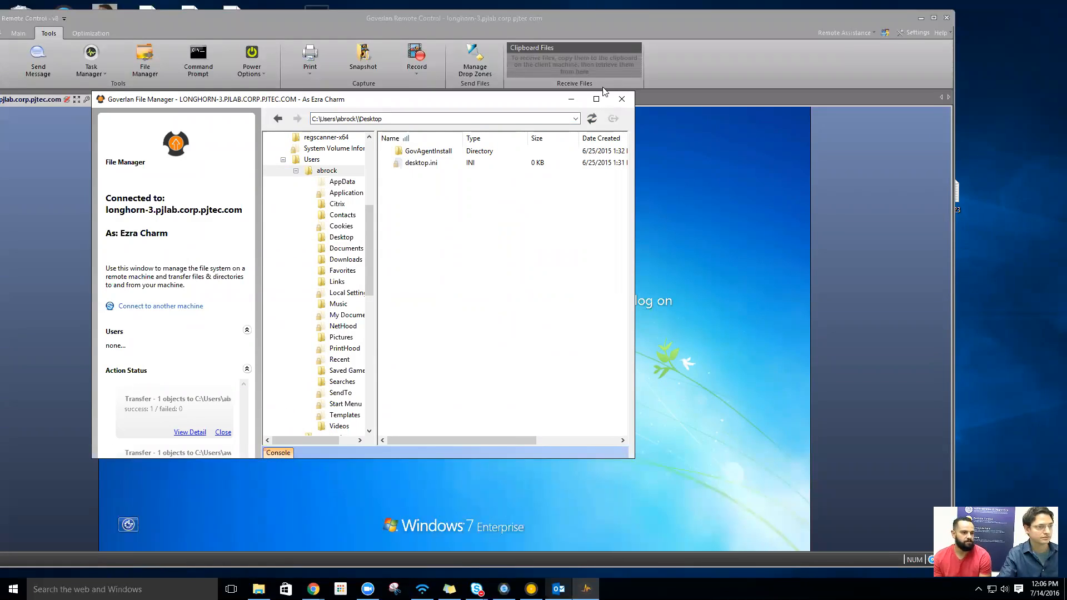
pyautogui.click(621, 99)
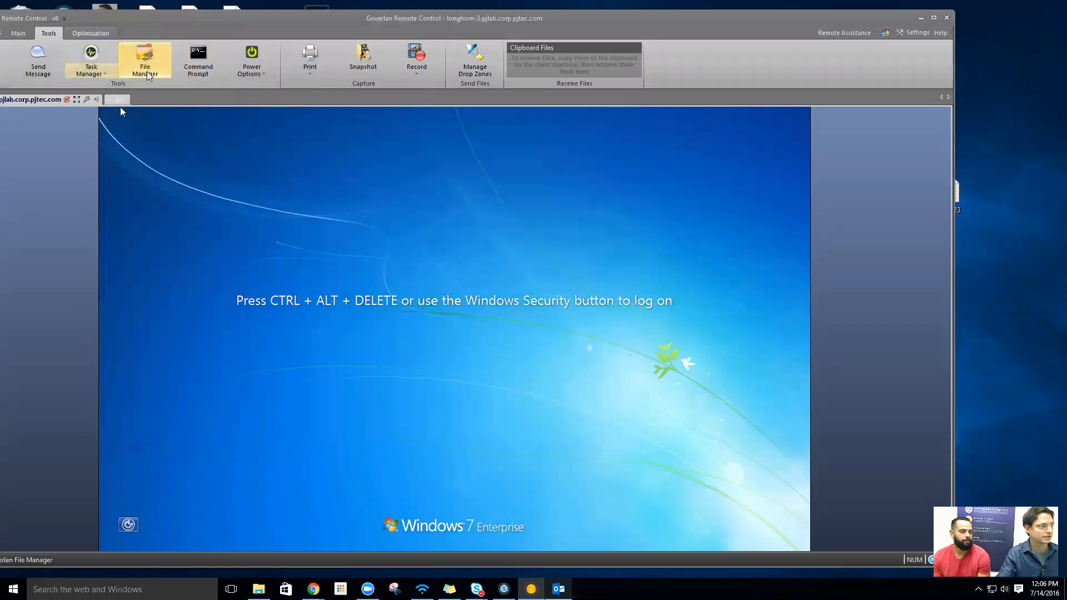
# - Reopen File Manager and browse C:\Users to a user's Desktop folder
pyautogui.click(148, 71)
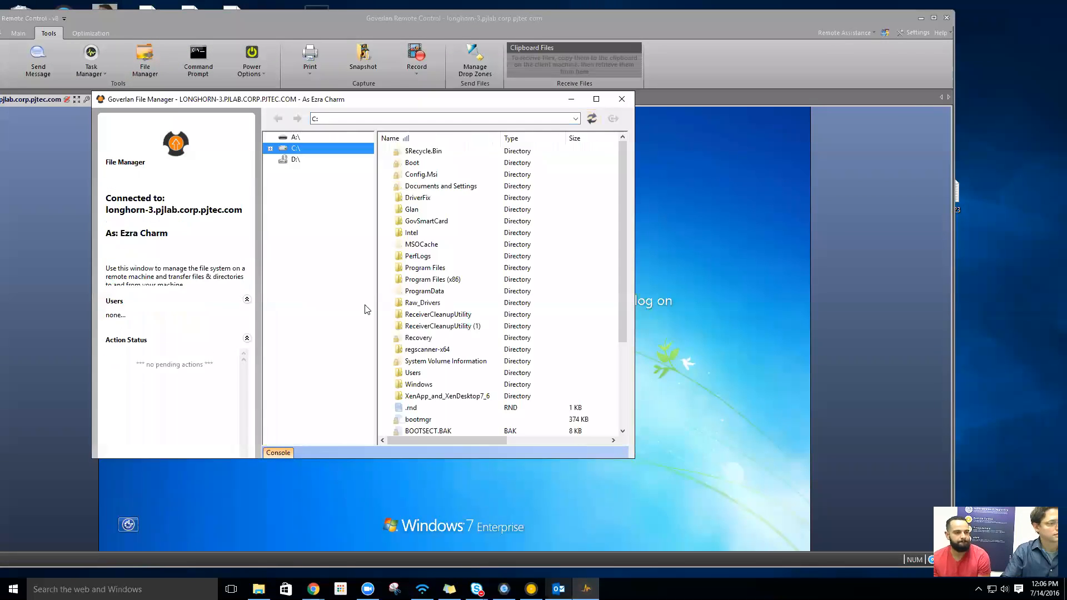
pyautogui.doubleClick(299, 152)
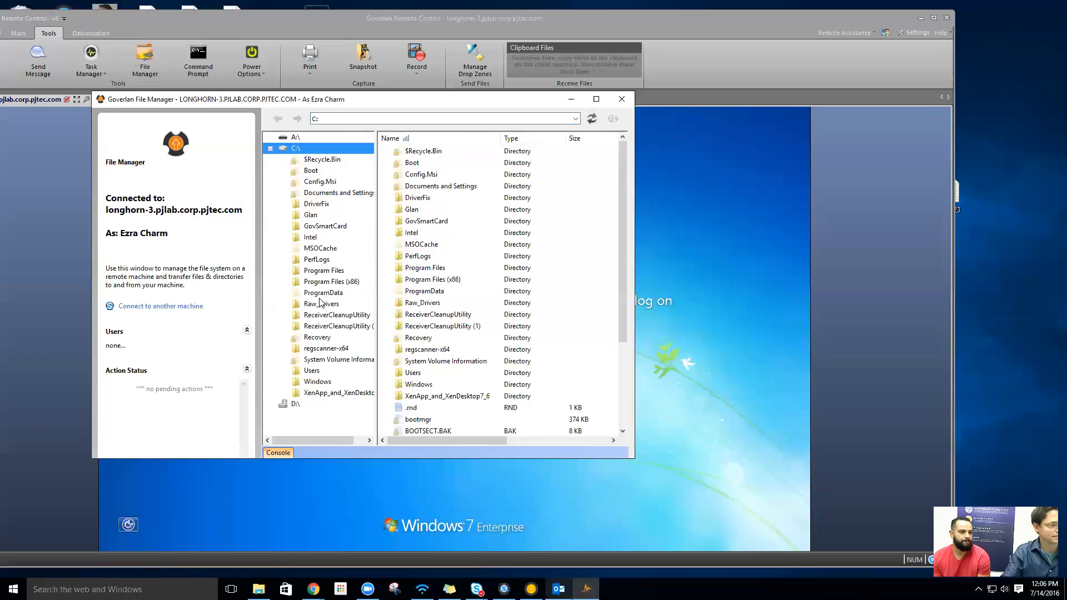
pyautogui.doubleClick(312, 371)
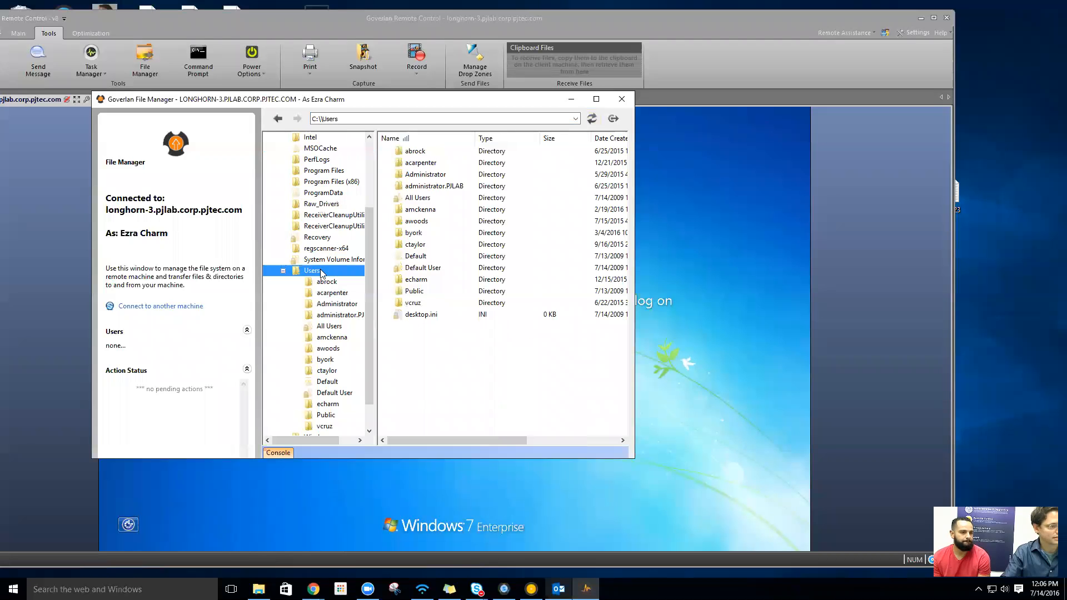
pyautogui.scroll(-1, 322, 275)
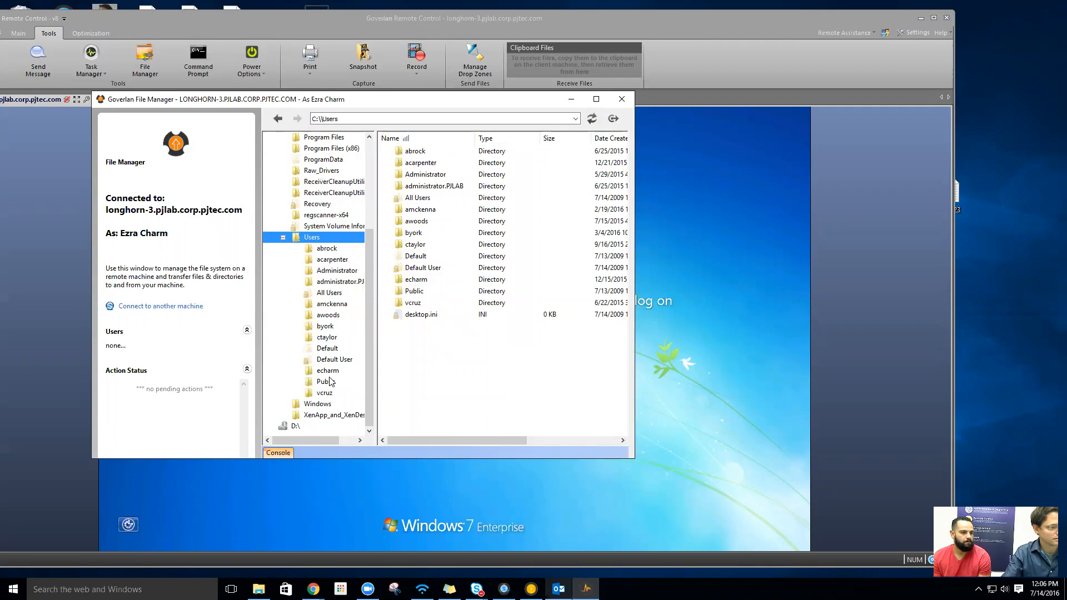
pyautogui.doubleClick(328, 315)
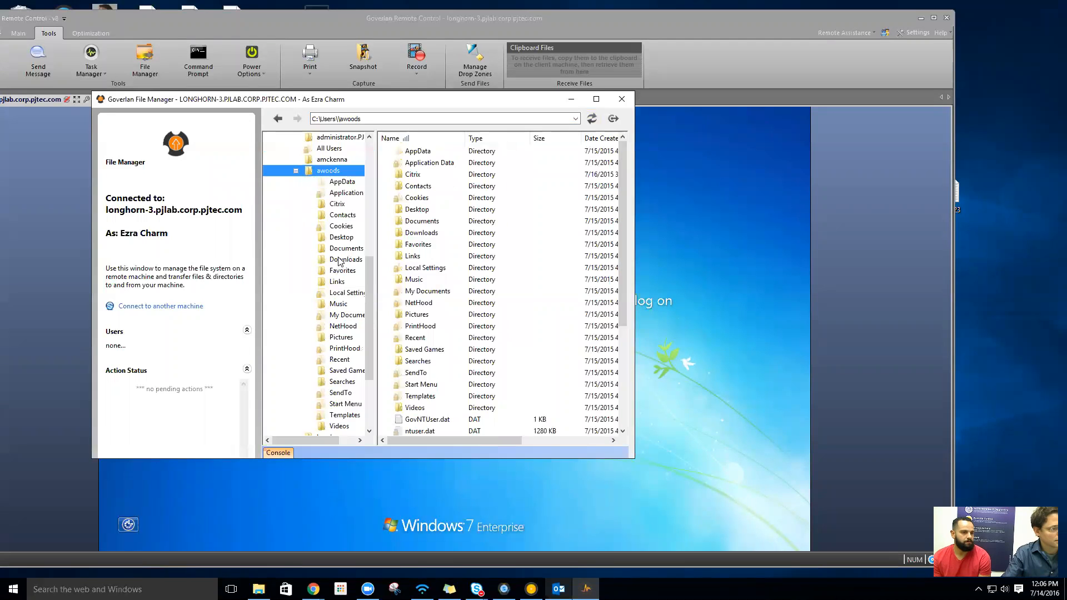
pyautogui.click(336, 240)
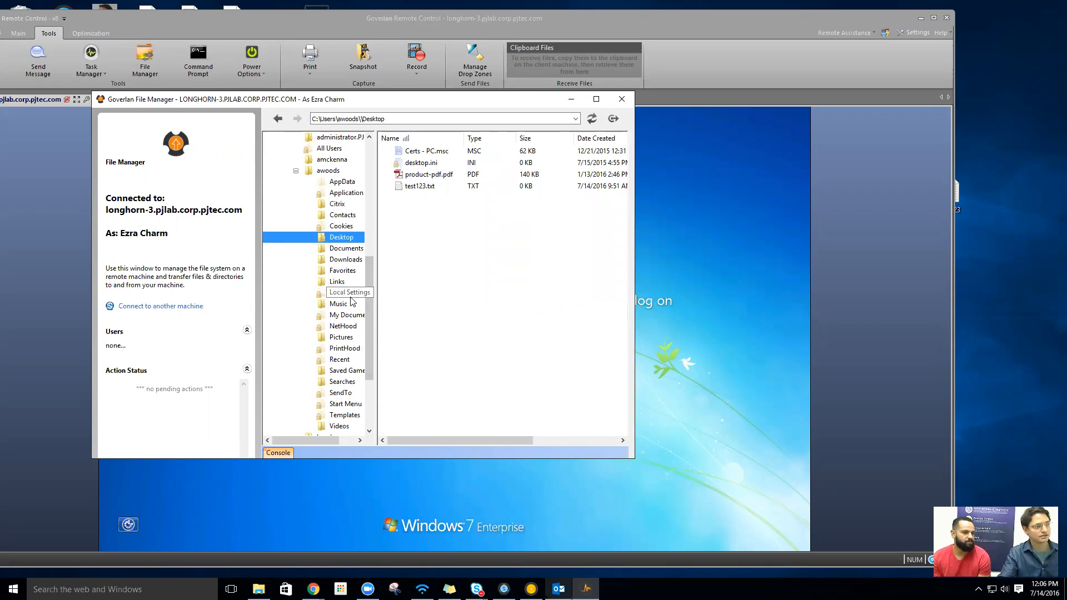
# - Switch to a second user's Desktop folder and transfer the local file into it
pyautogui.scroll(2, 322, 180)
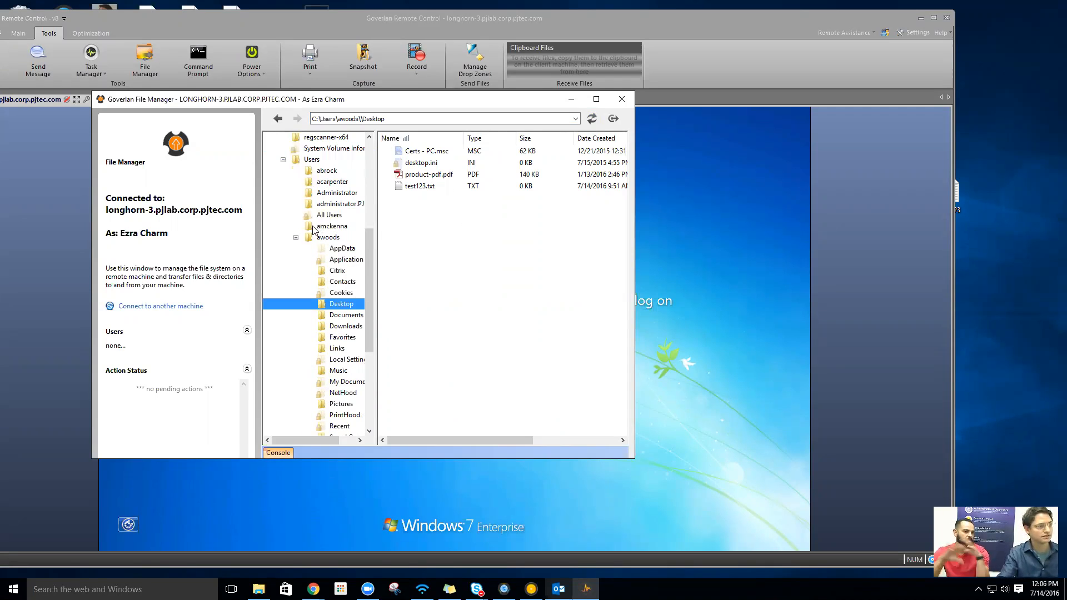
pyautogui.click(296, 238)
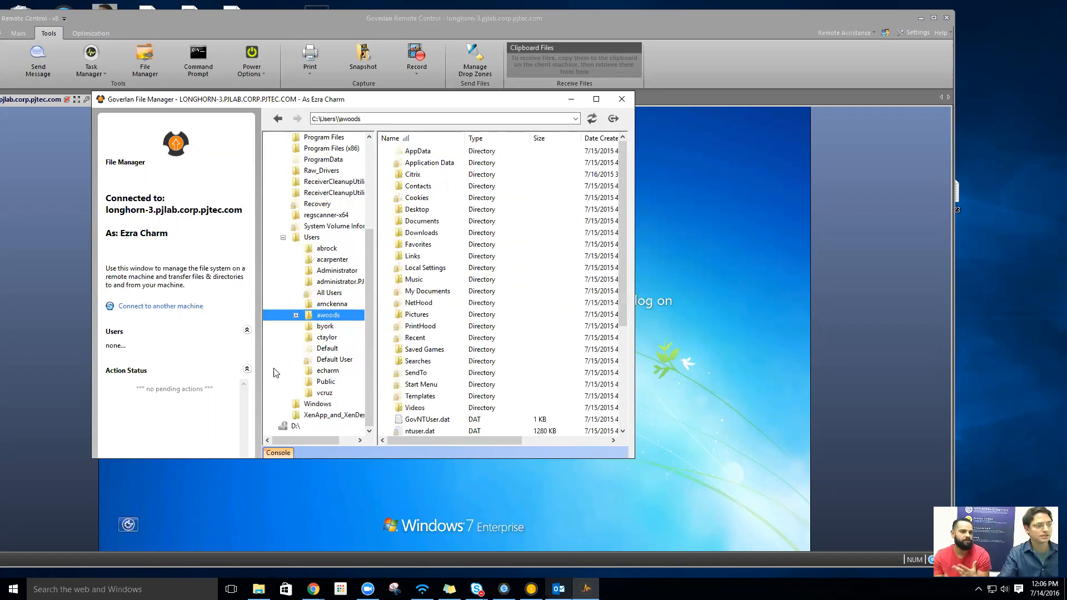
pyautogui.click(329, 371)
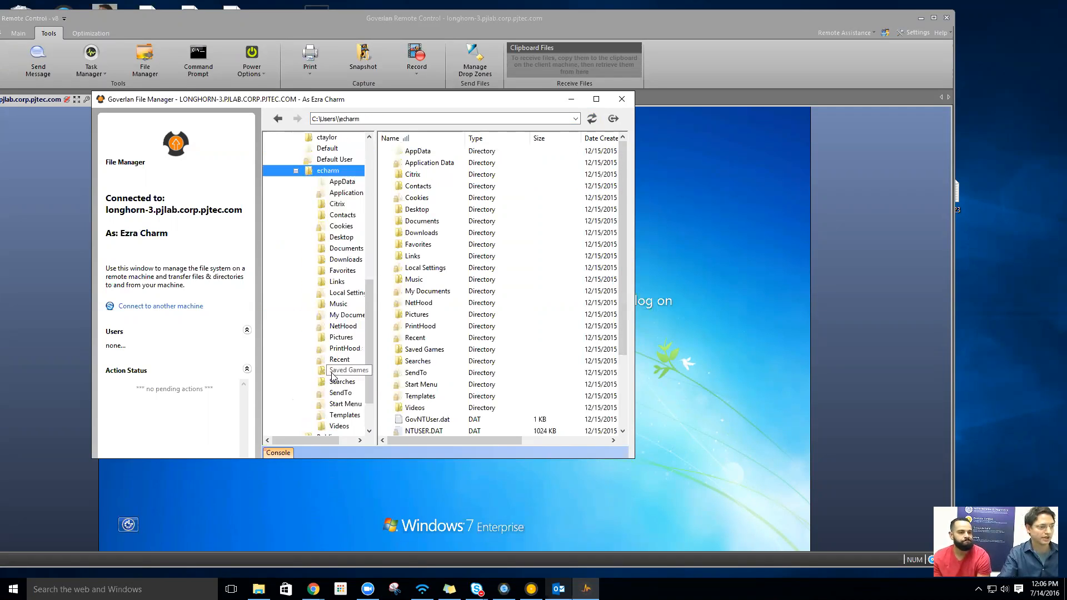
pyautogui.click(340, 238)
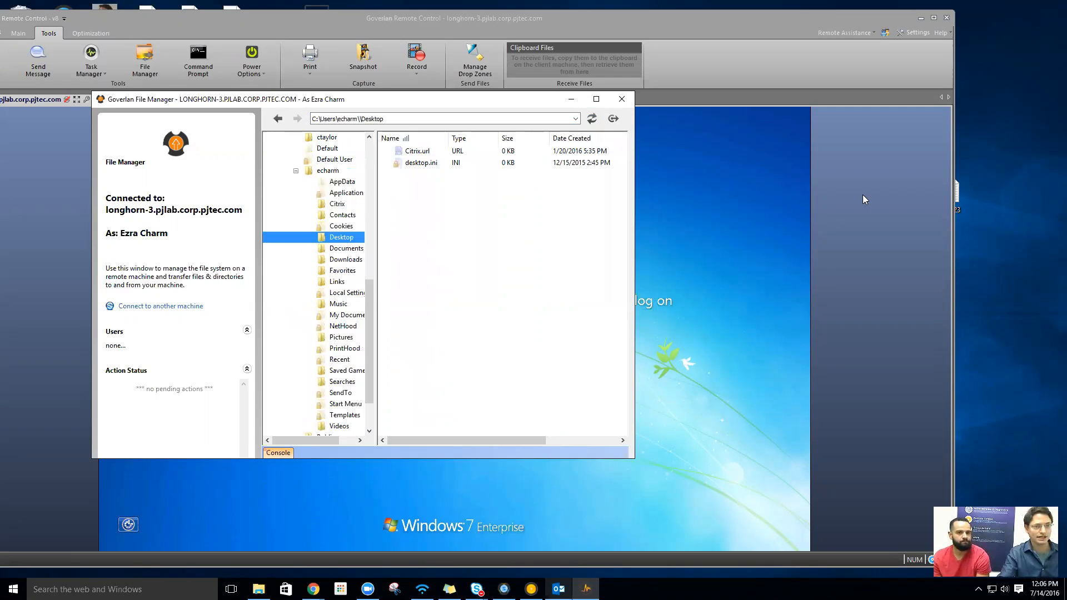
pyautogui.click(940, 199)
pyautogui.moveTo(940, 199); pyautogui.dragTo(508, 231)
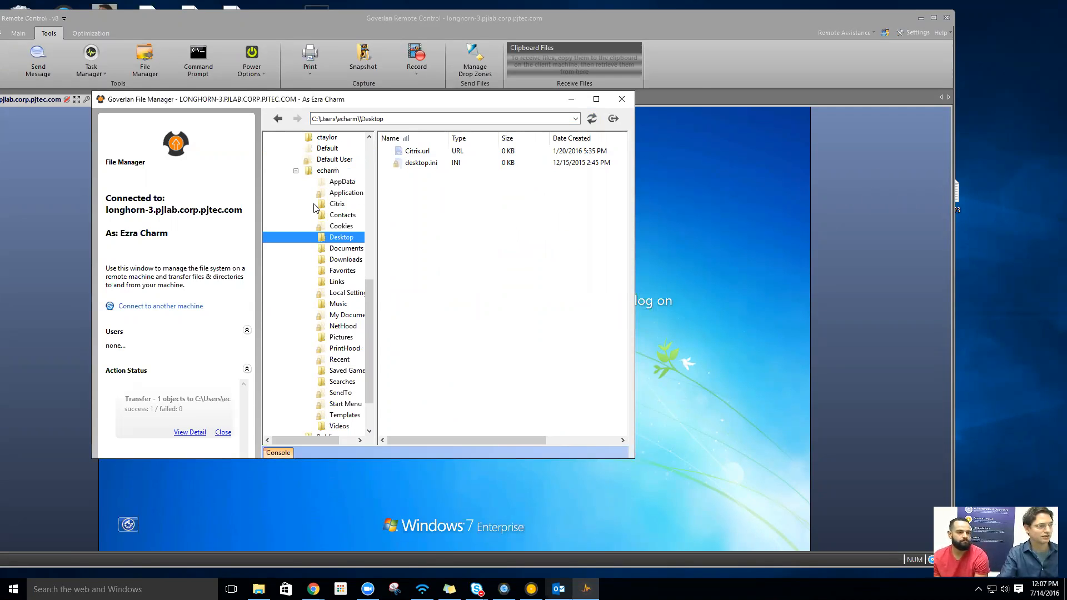
# - Close File Manager and log on to the remote Windows 7 machine with the account password
pyautogui.click(621, 99)
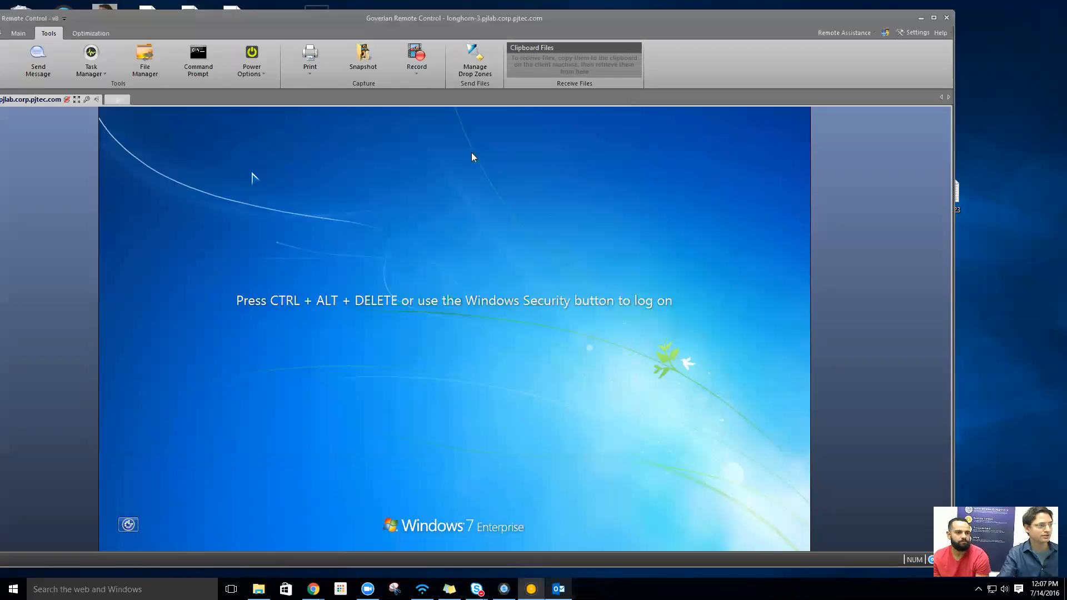
pyautogui.click(86, 100)
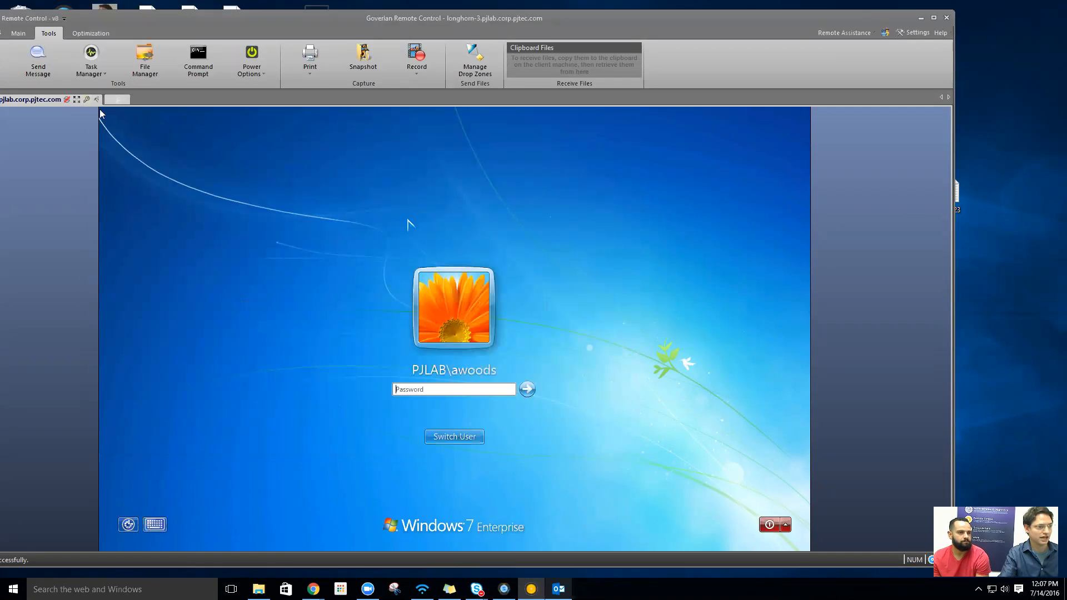
pyautogui.write('•••••••')
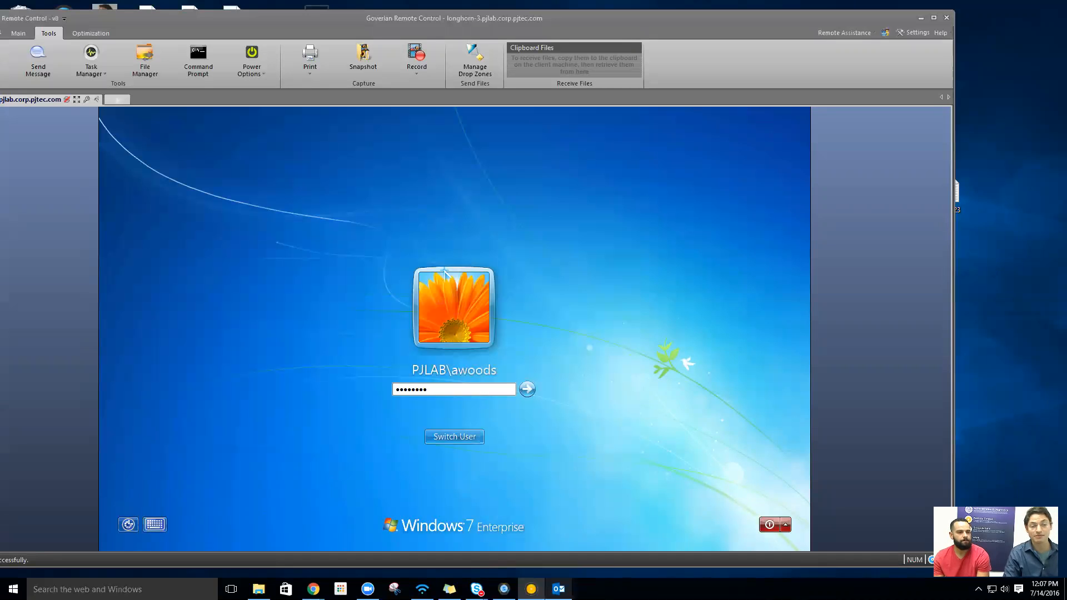
pyautogui.press('Return')
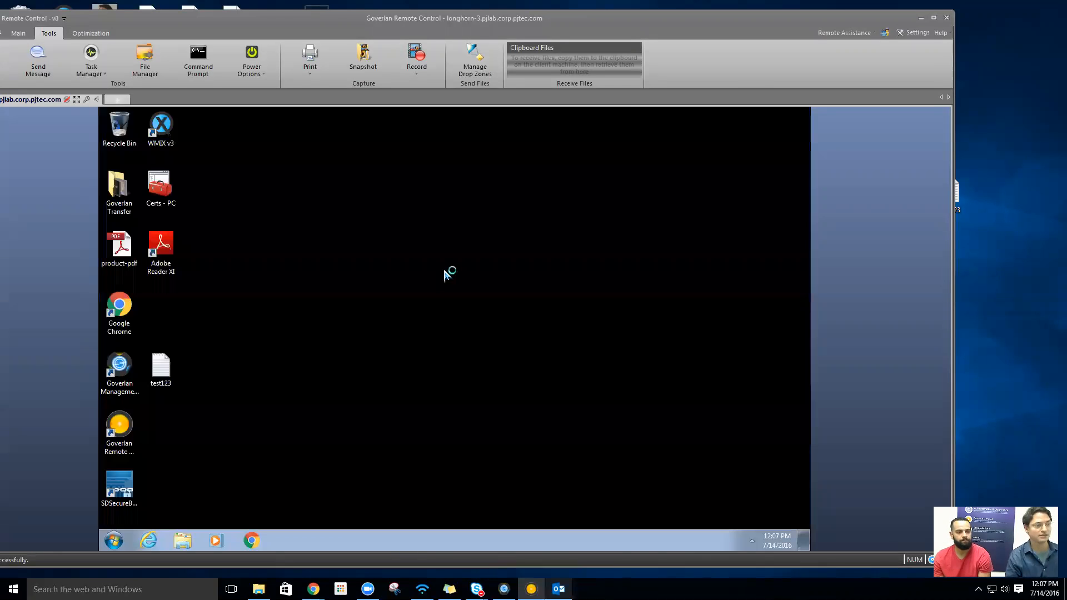
# - Select test123 on the remote desktop, maximize the Remote Control window, and Alt+Tab to Goverlan v8
pyautogui.click(163, 372)
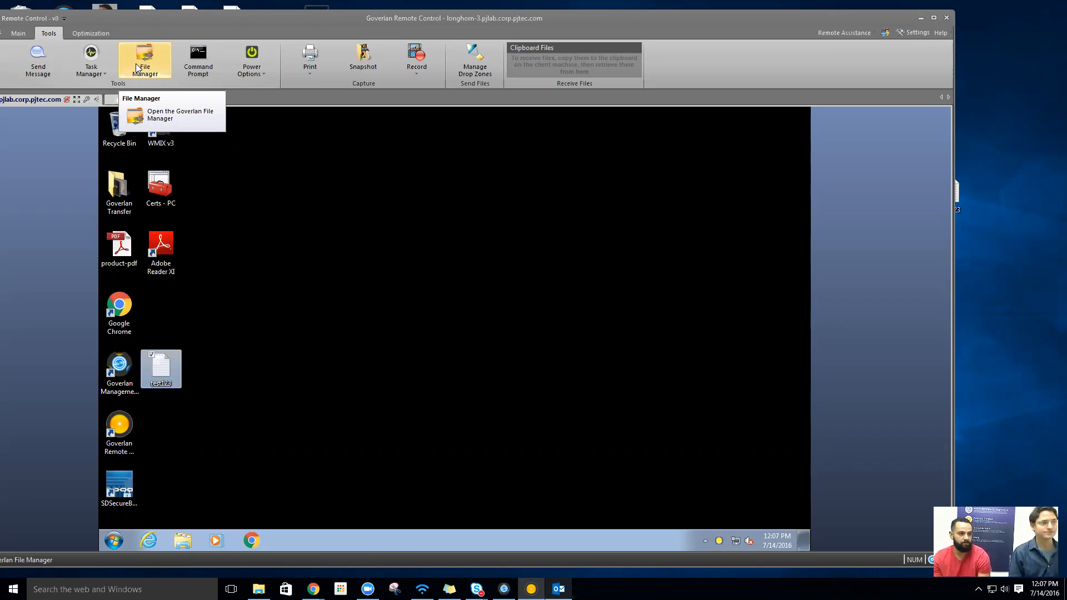
pyautogui.doubleClick(248, 22)
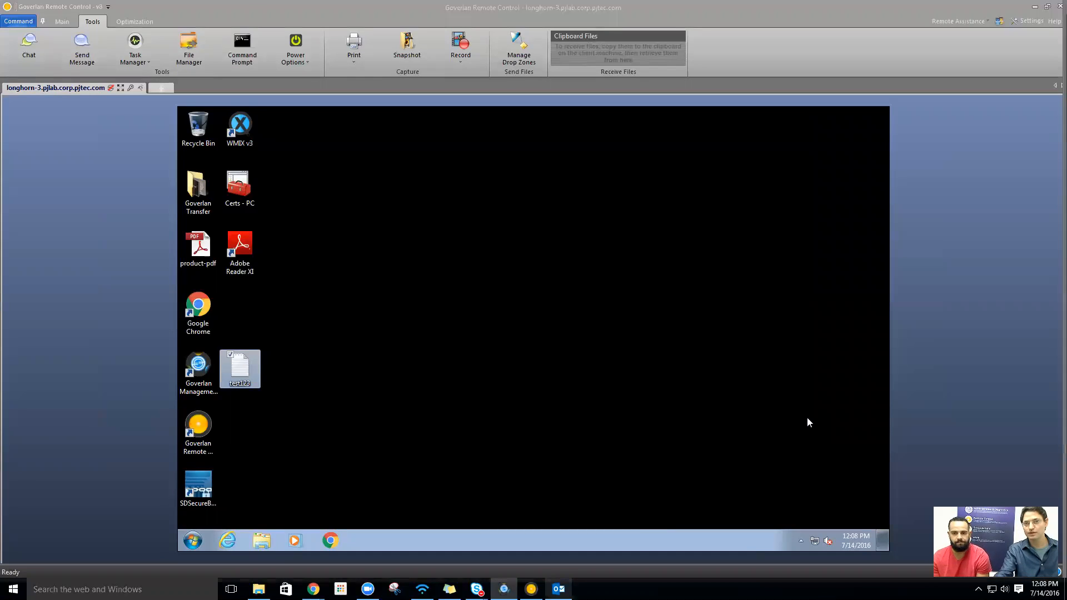
pyautogui.hotkey('alt', 'Tab')
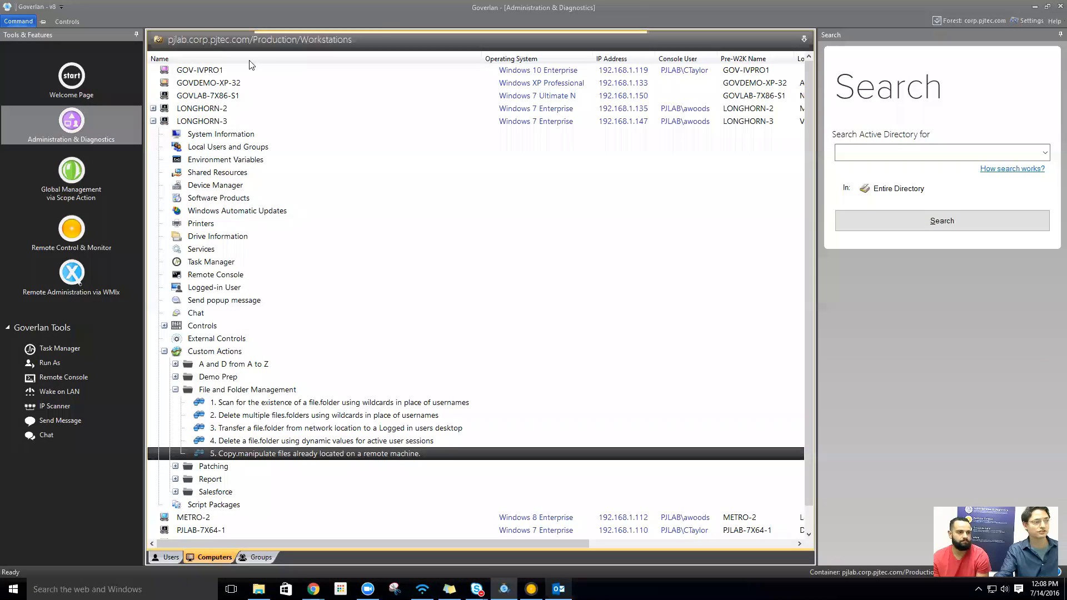
# - Show Custom Actions in Manage Goverlan Objects, expand File and Folder Management, and widen the Name column
pyautogui.click(71, 81)
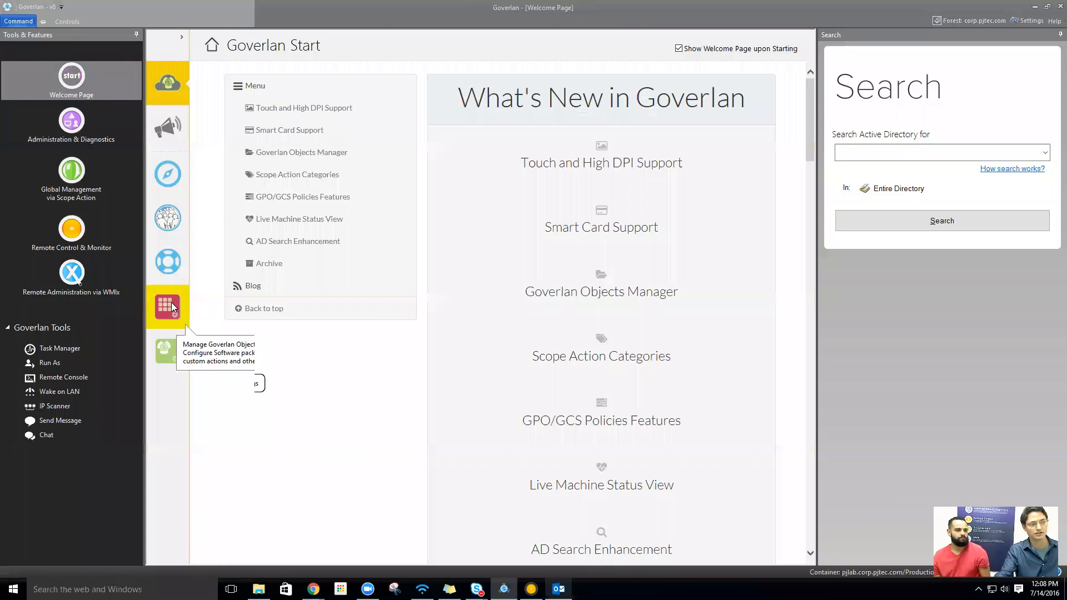
pyautogui.click(167, 307)
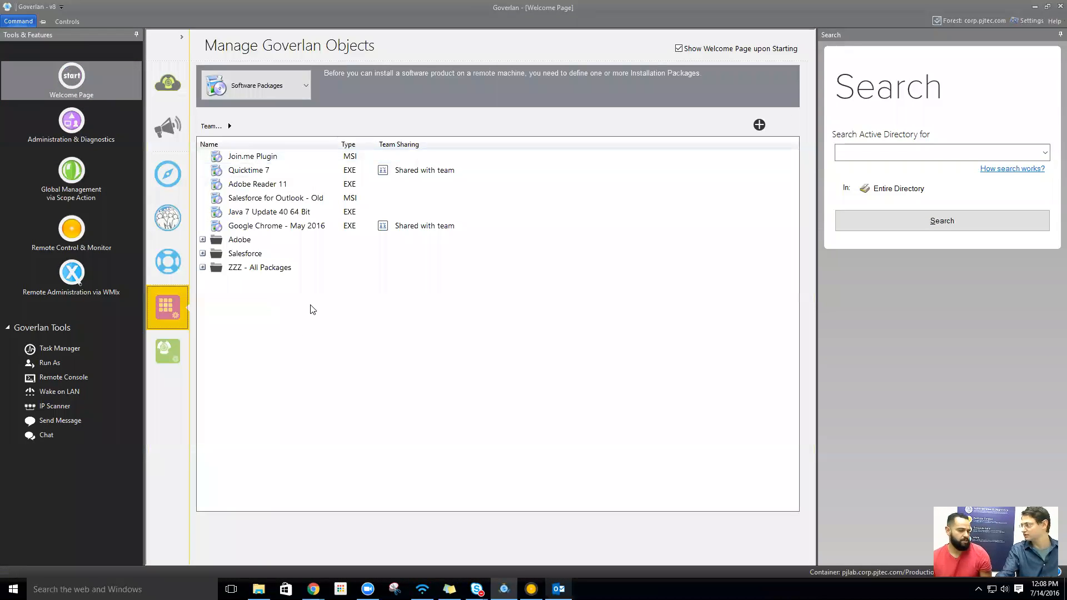
pyautogui.click(253, 85)
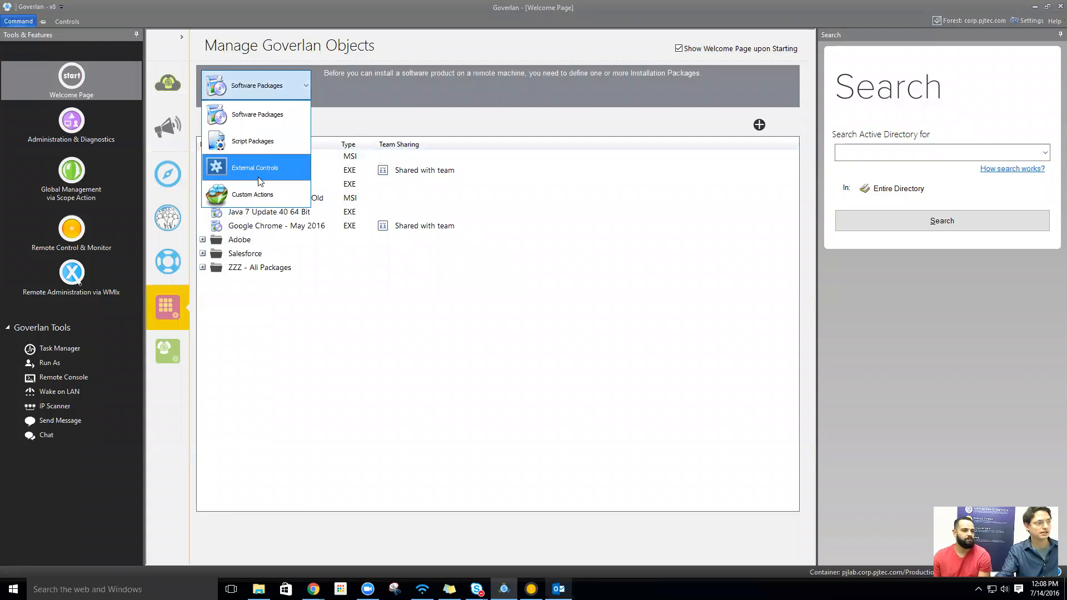
pyautogui.click(258, 198)
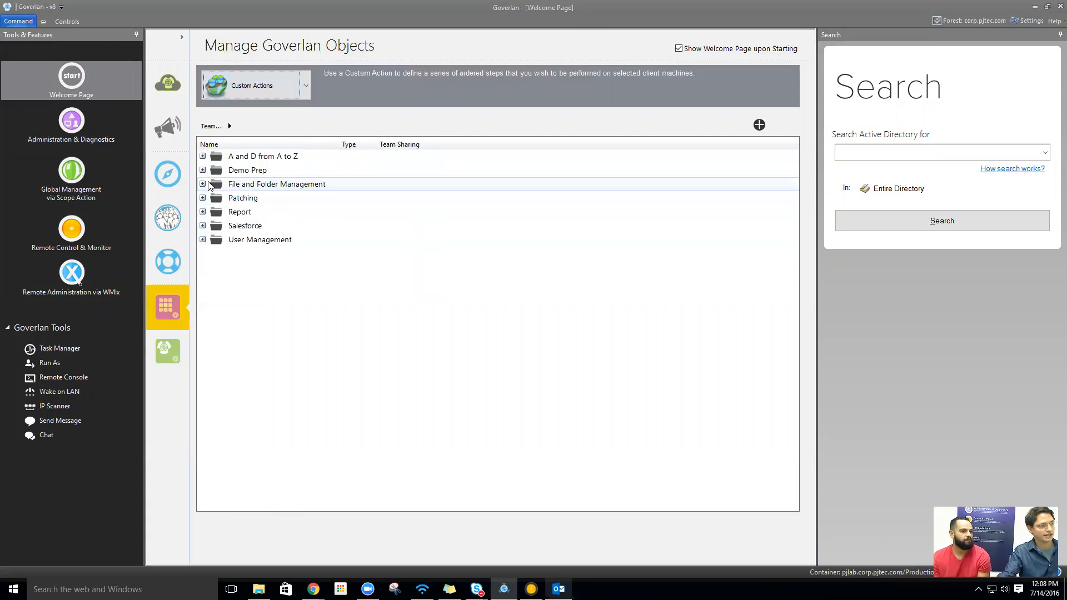
pyautogui.click(206, 184)
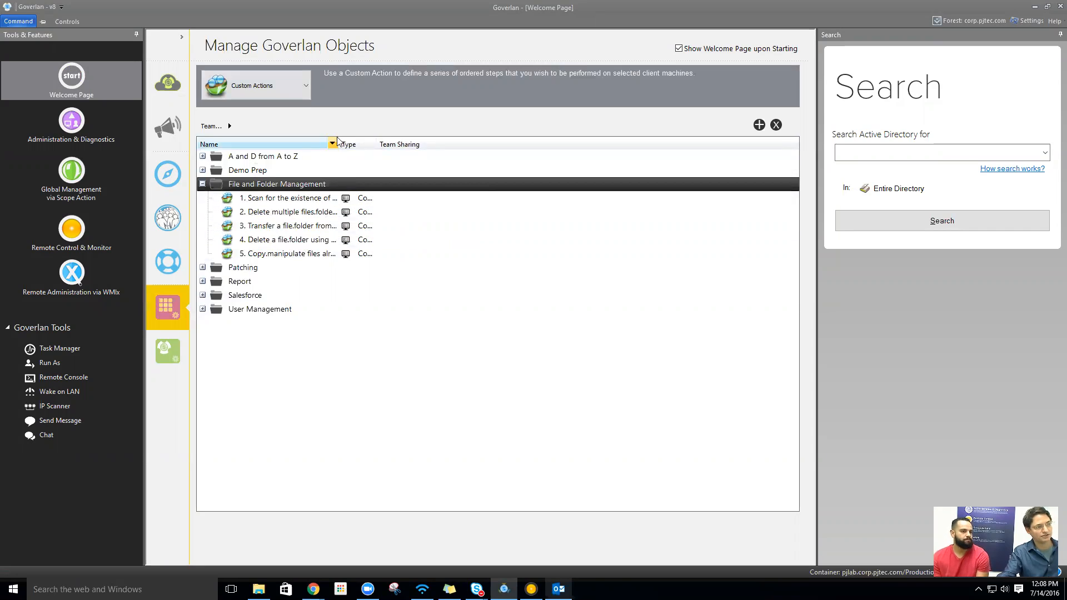
pyautogui.moveTo(339, 143); pyautogui.dragTo(531, 134)
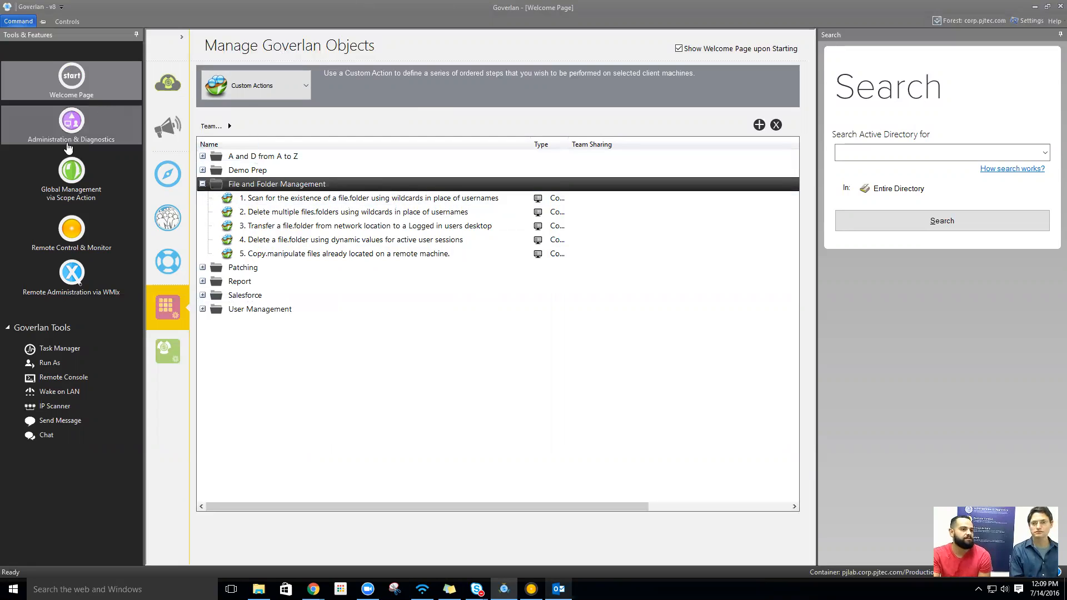
# - Return to the workstation list, widen the Name column, and re-expand LONGHORN-3's tools
pyautogui.click(98, 120)
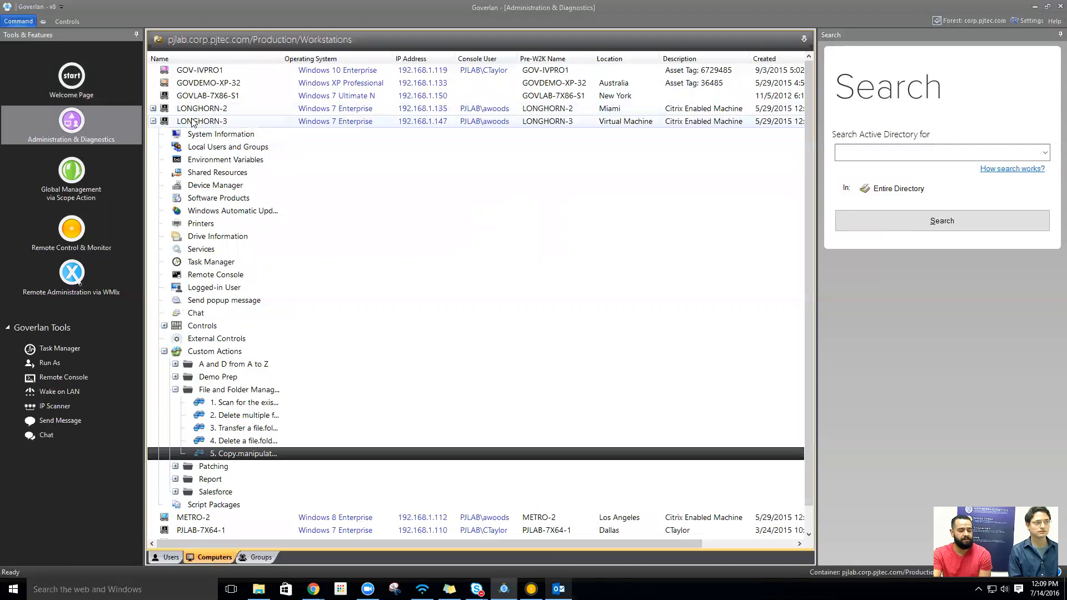
pyautogui.moveTo(289, 58); pyautogui.dragTo(330, 58)
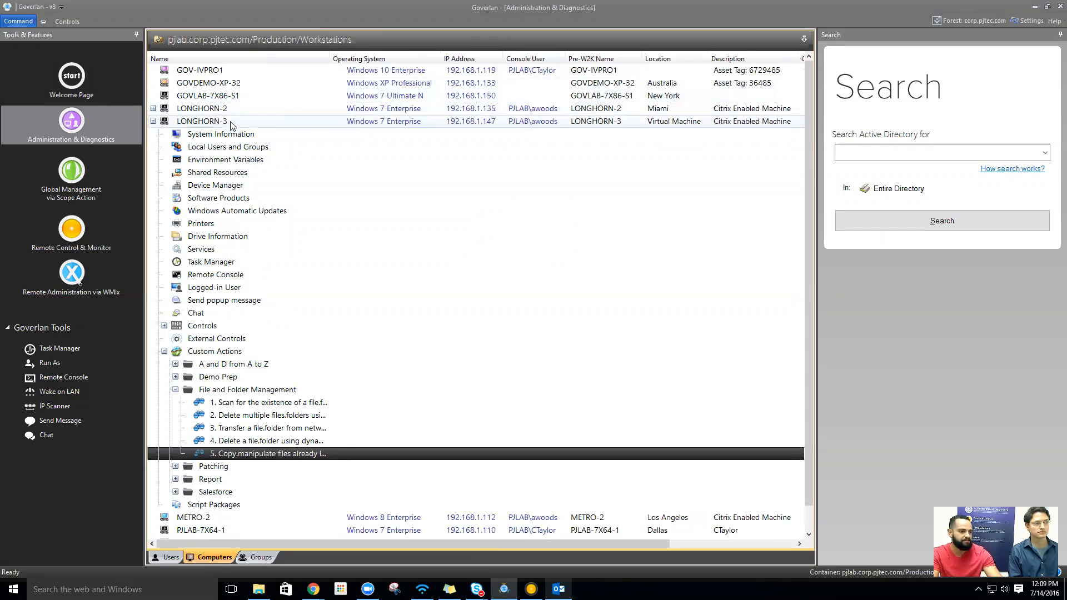
pyautogui.click(154, 121)
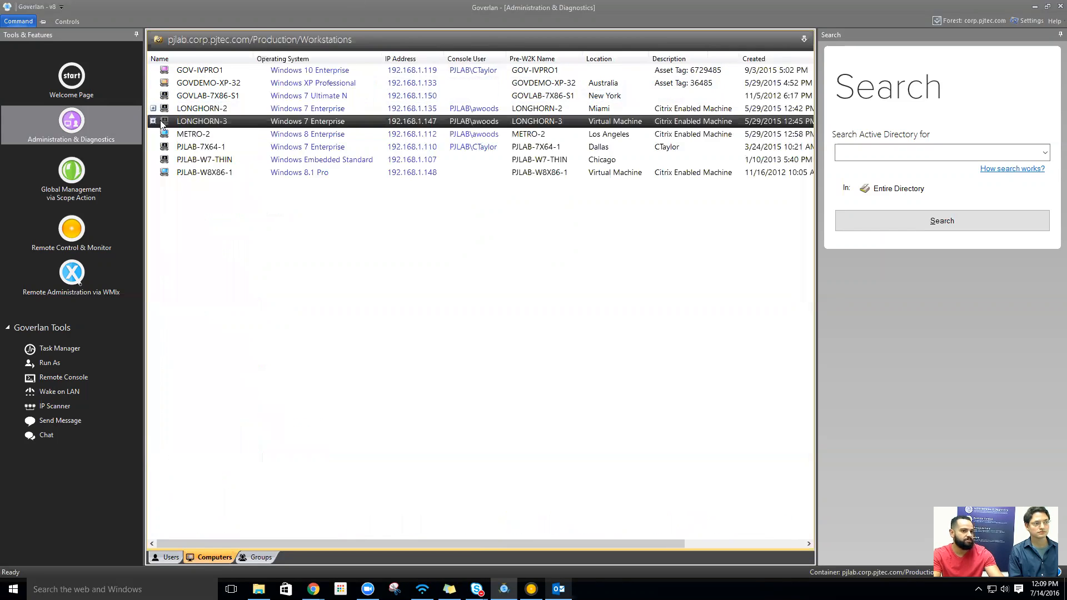
pyautogui.doubleClick(196, 122)
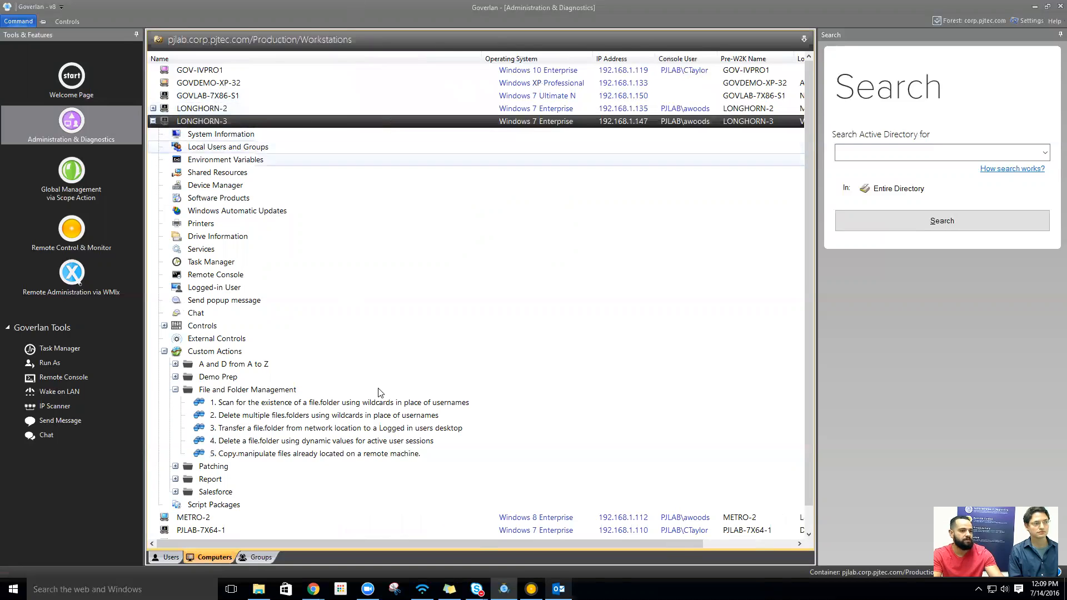
pyautogui.click(175, 389)
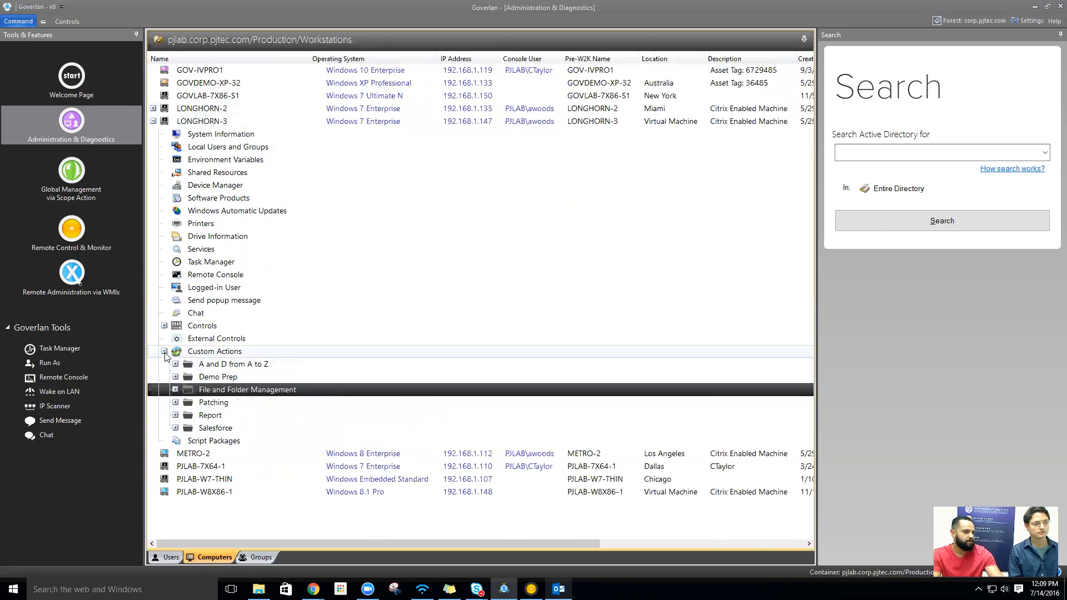
pyautogui.click(164, 351)
pyautogui.click(163, 351)
# - Expand File and Folder Management and open the Scan for existence action via Modify Custom Actions
pyautogui.click(154, 108)
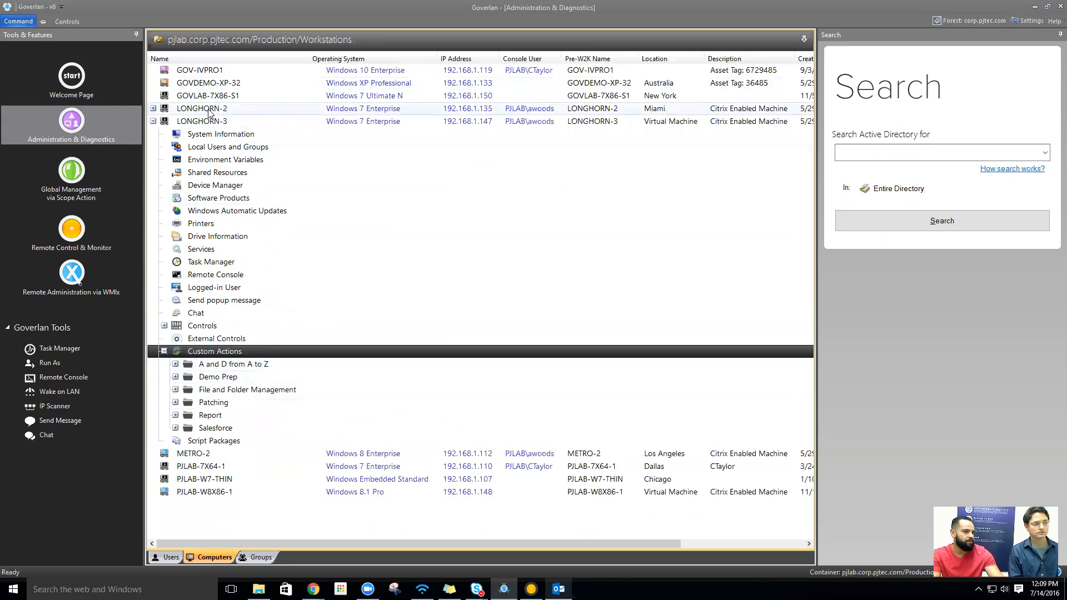
pyautogui.click(154, 108)
pyautogui.doubleClick(243, 391)
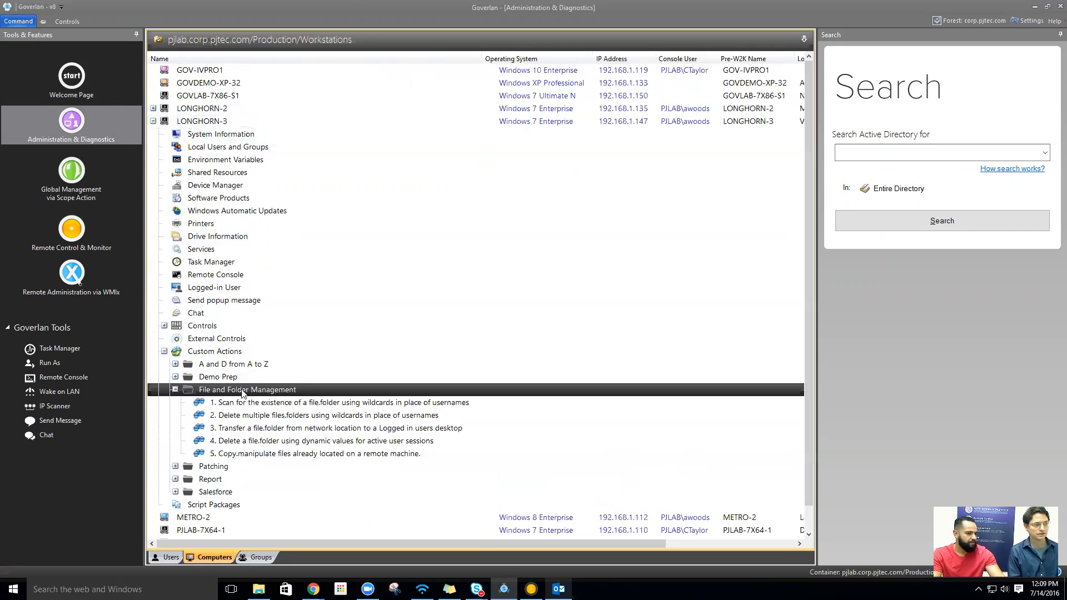
pyautogui.click(266, 403)
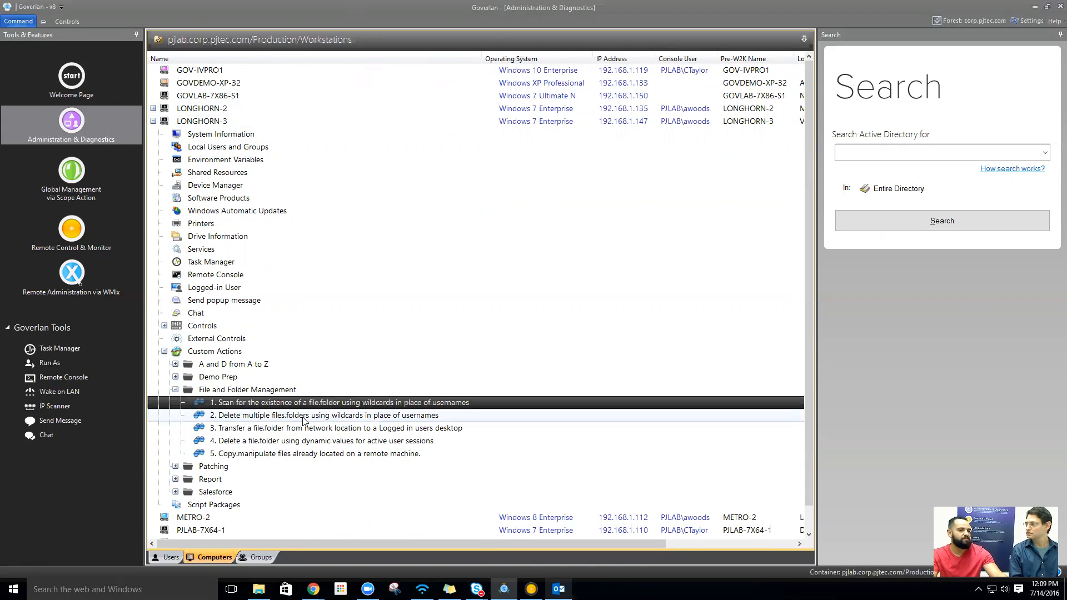
pyautogui.rightClick(365, 405)
pyautogui.click(424, 441)
# - Inspect the Report specific file Actions condition (file name equals test123.txt), then cancel both dialogs
pyautogui.doubleClick(410, 199)
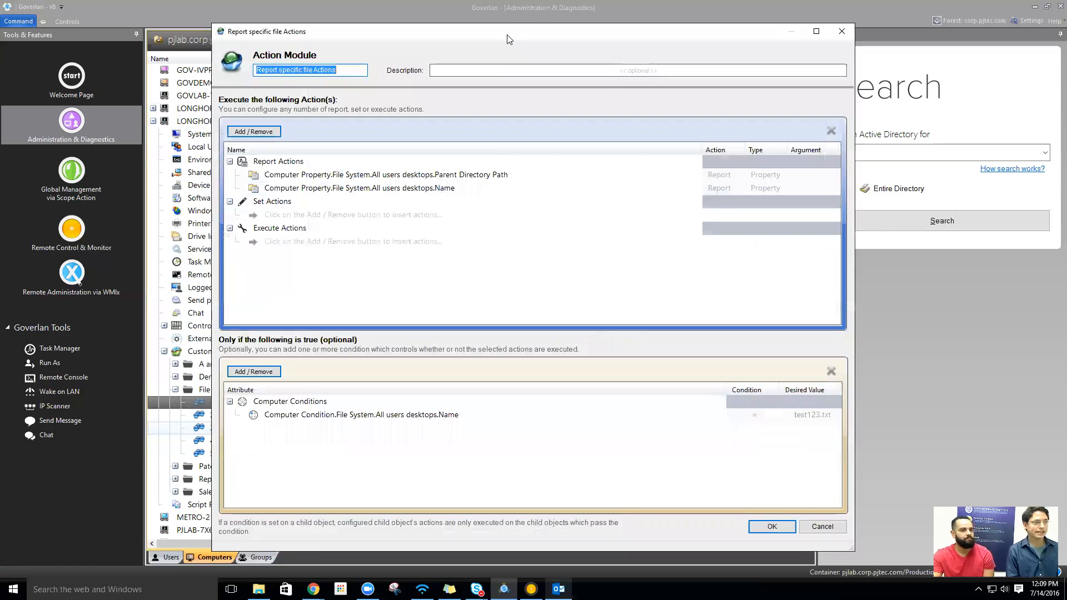
pyautogui.moveTo(507, 38); pyautogui.dragTo(514, 37)
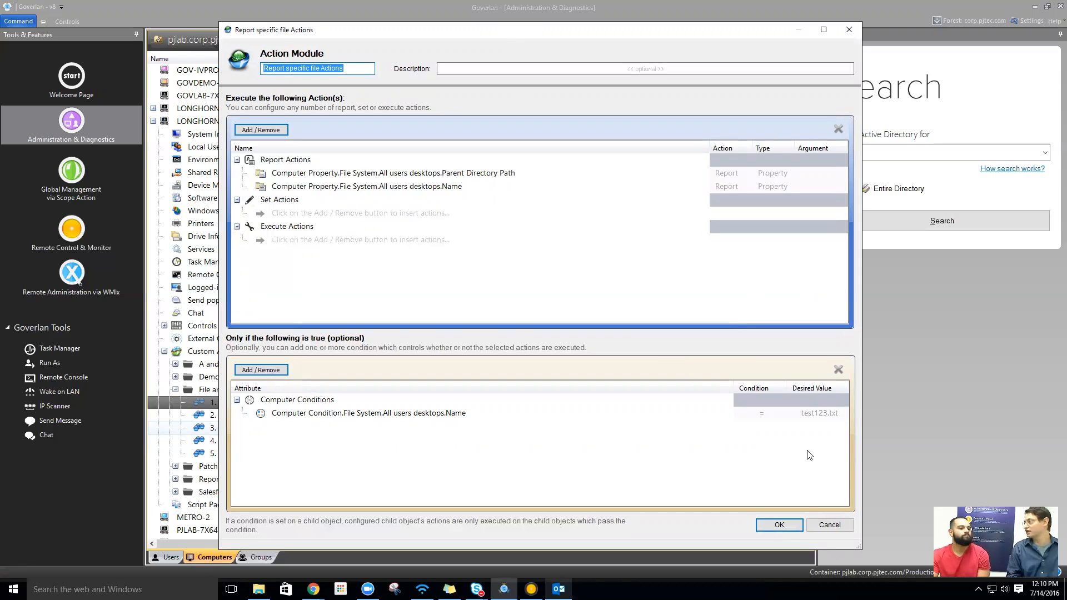
pyautogui.click(753, 410)
pyautogui.click(763, 408)
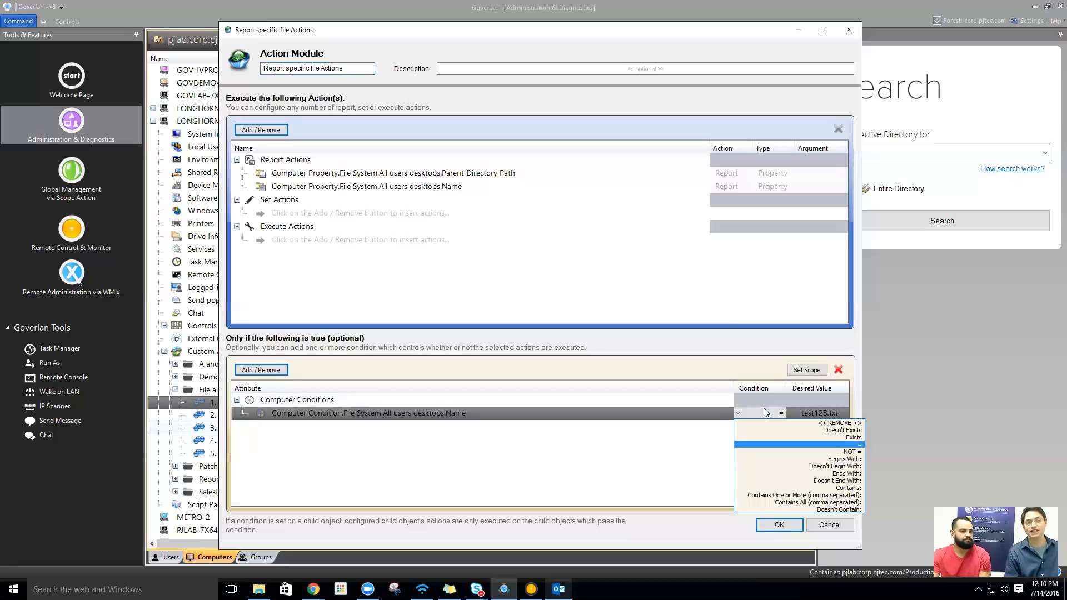
pyautogui.click(676, 445)
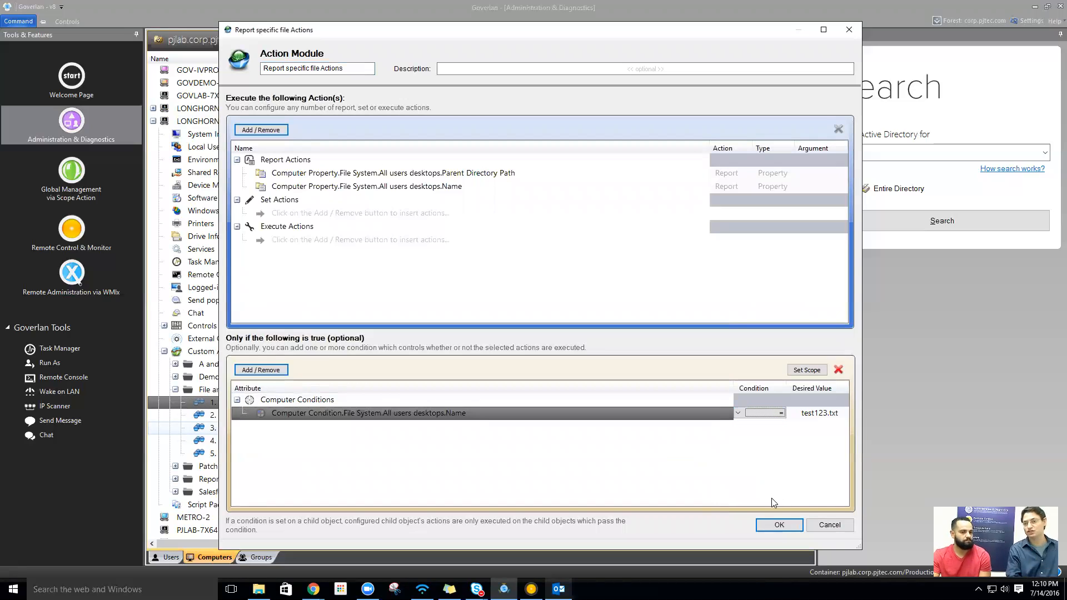
pyautogui.click(830, 525)
pyautogui.click(745, 507)
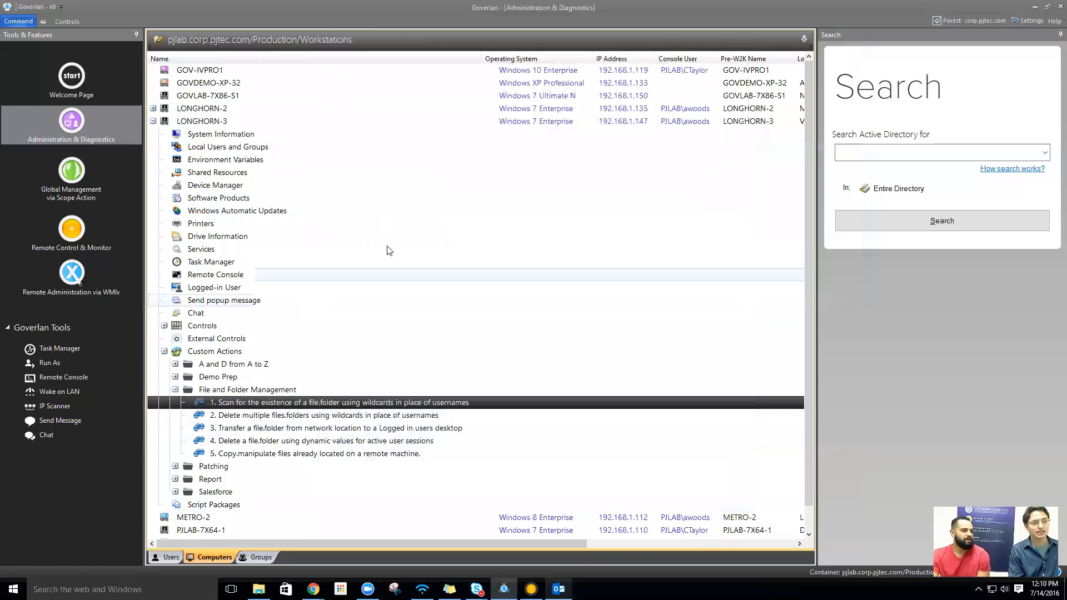
# - Select the Scan for the existence custom action under LONGHORN-3's File and Folder Management
pyautogui.click(255, 122)
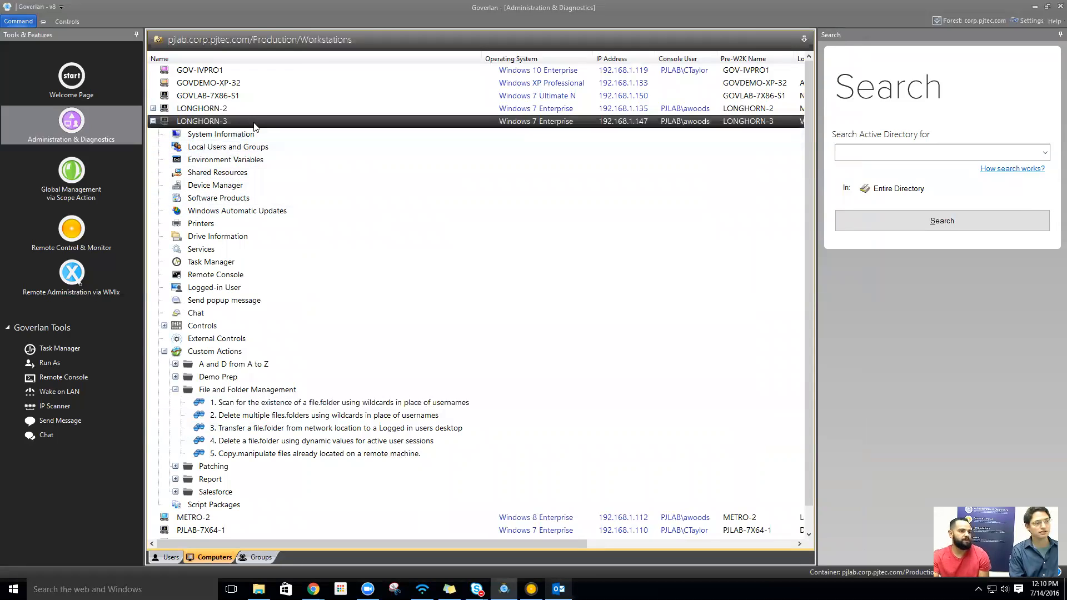
pyautogui.click(153, 122)
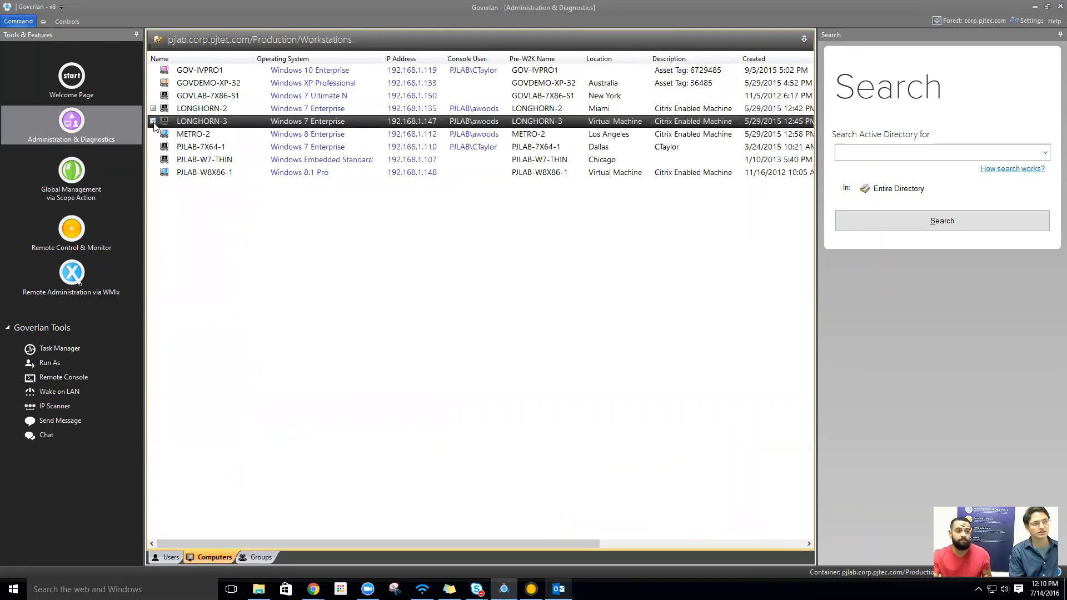
pyautogui.rightClick(211, 91)
pyautogui.click(186, 128)
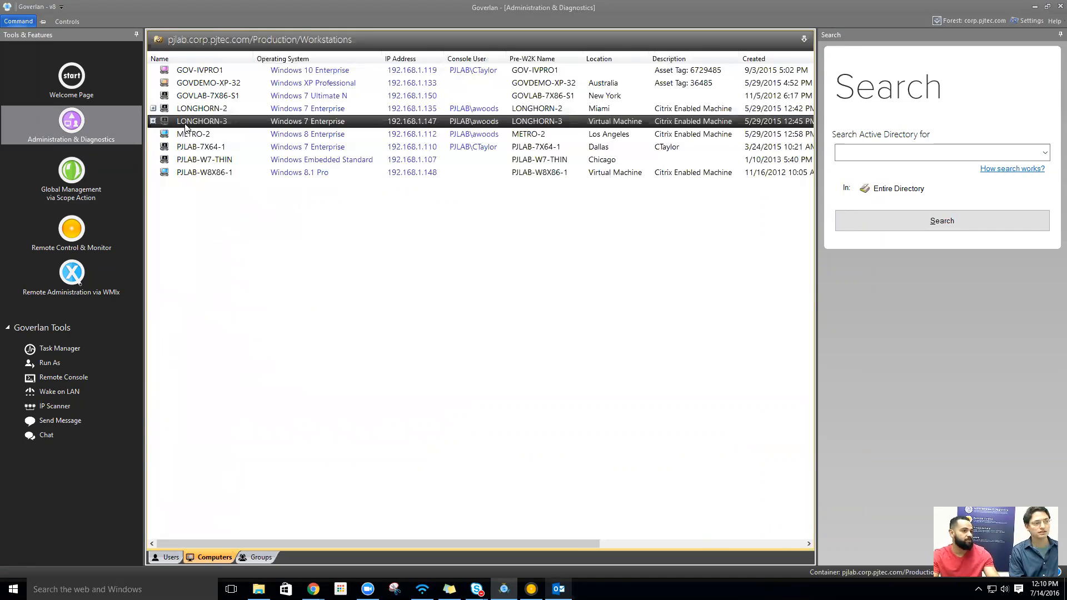
pyautogui.doubleClick(187, 127)
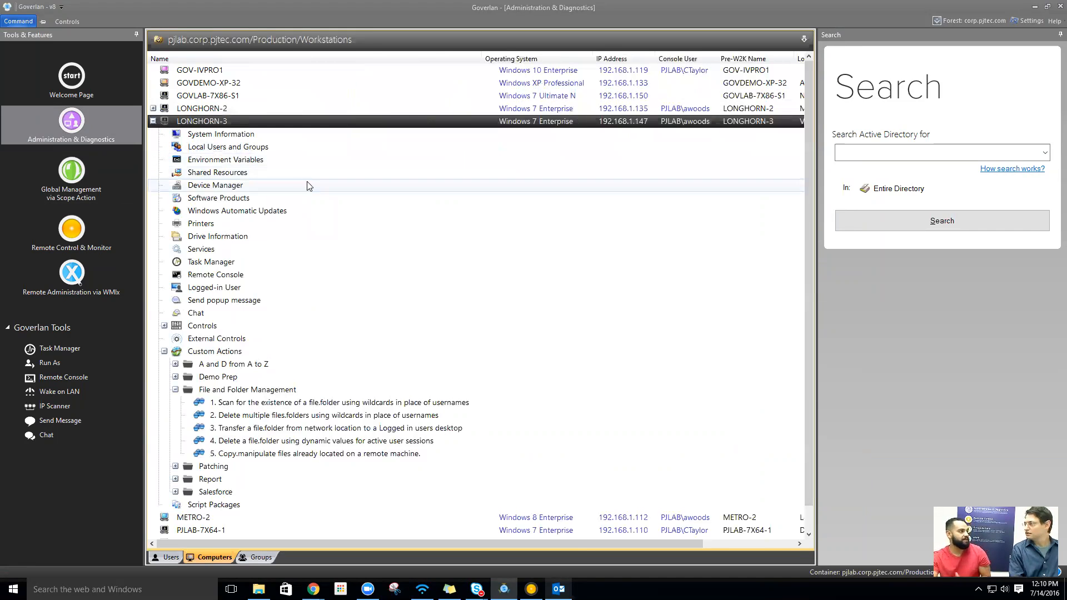
pyautogui.click(253, 407)
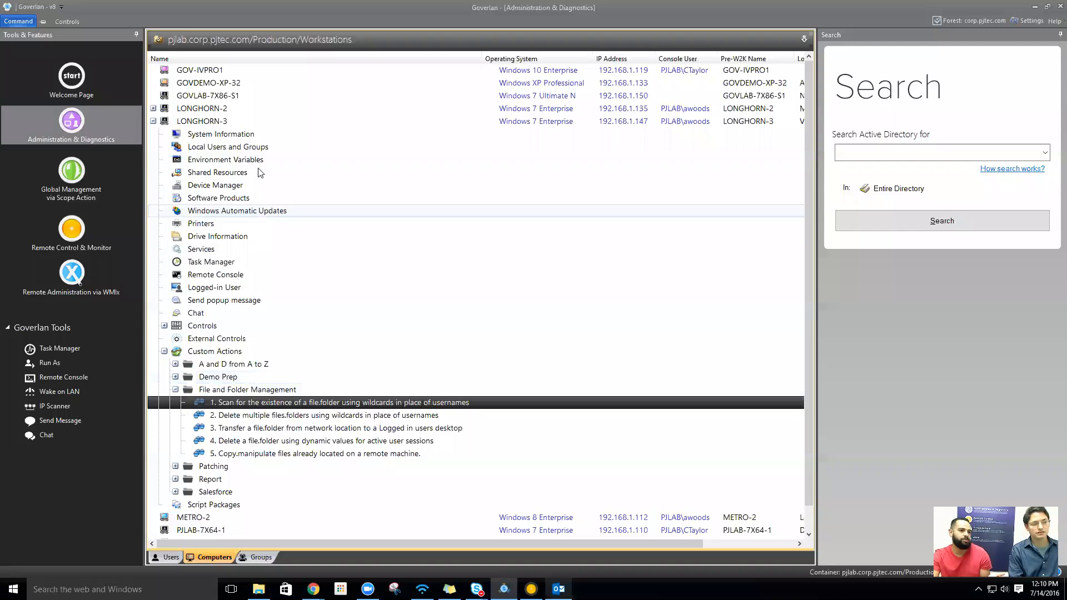
pyautogui.click(255, 123)
pyautogui.click(242, 390)
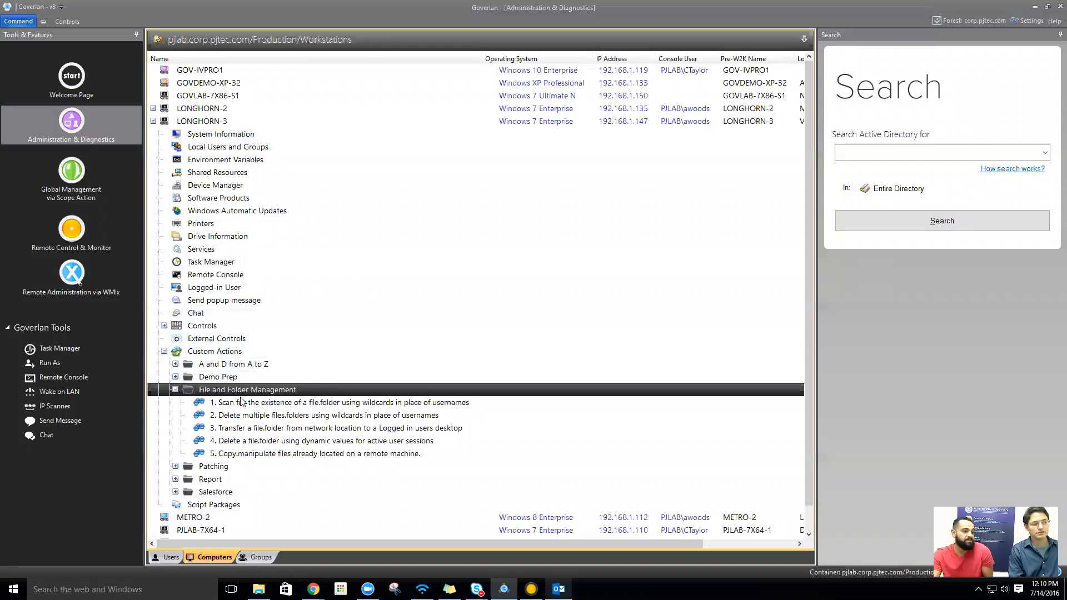
pyautogui.click(240, 401)
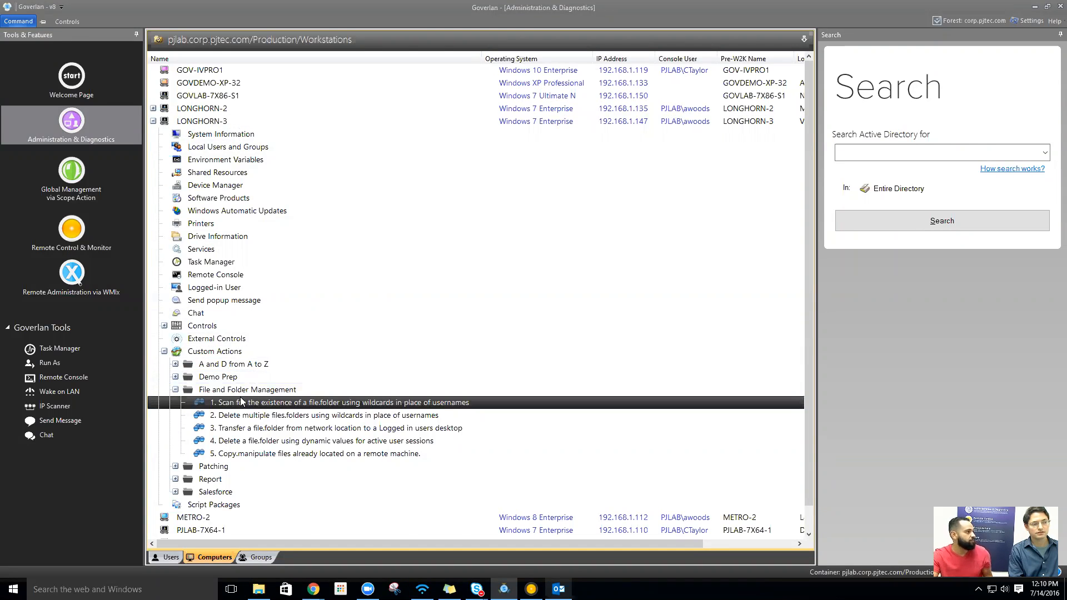
# - Modify the scan custom action and open its Report specific file Actions module
pyautogui.click(532, 589)
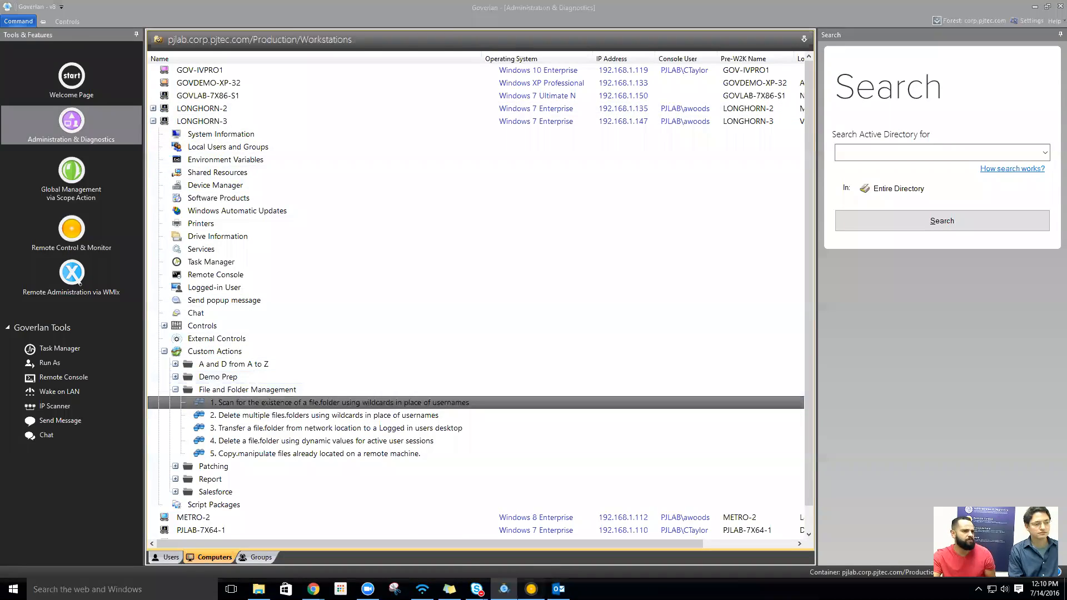
pyautogui.click(504, 588)
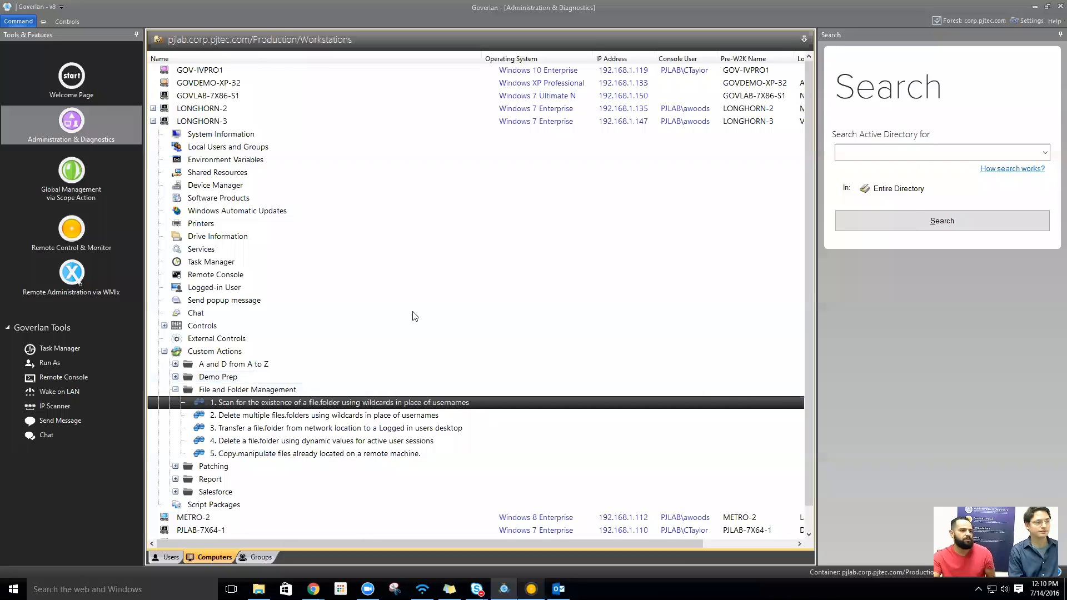
pyautogui.rightClick(275, 402)
pyautogui.click(312, 426)
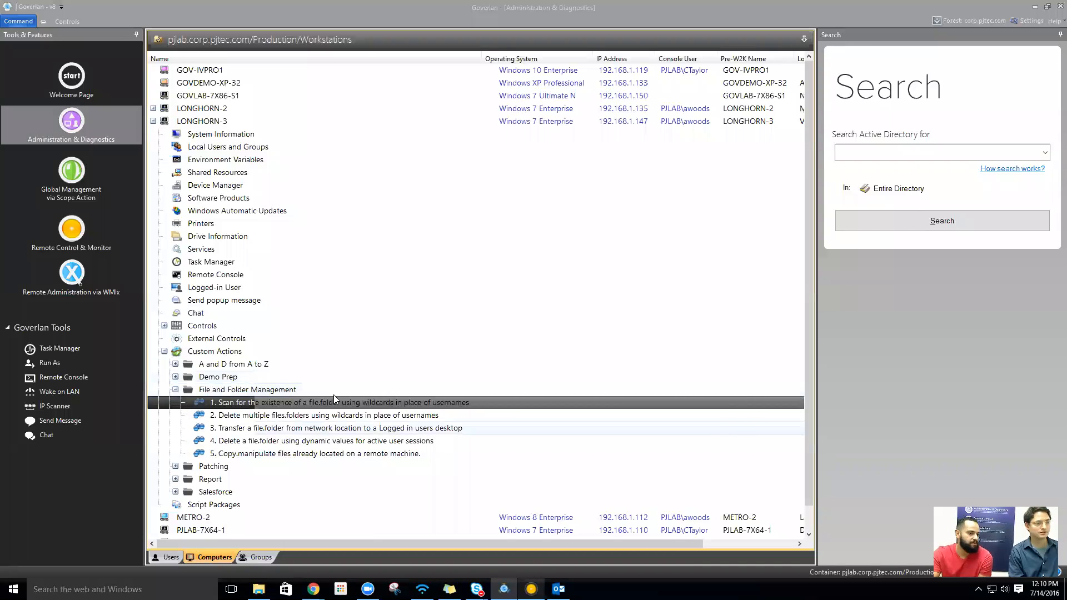
pyautogui.doubleClick(407, 197)
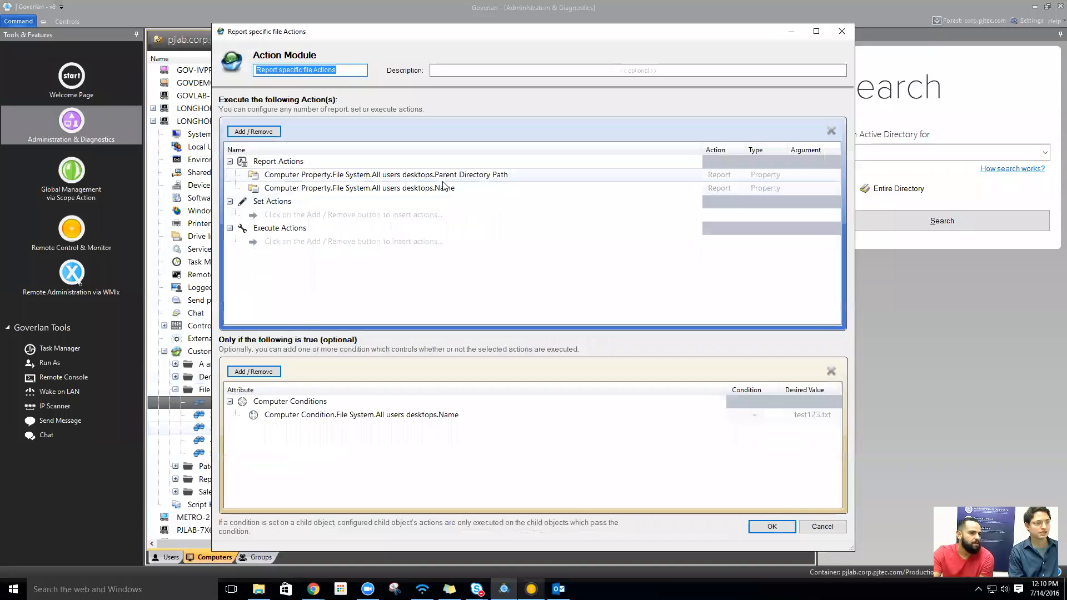
# - Show the Add / Remove > Report Computer Property > File System submenu with All users desktops
pyautogui.click(252, 132)
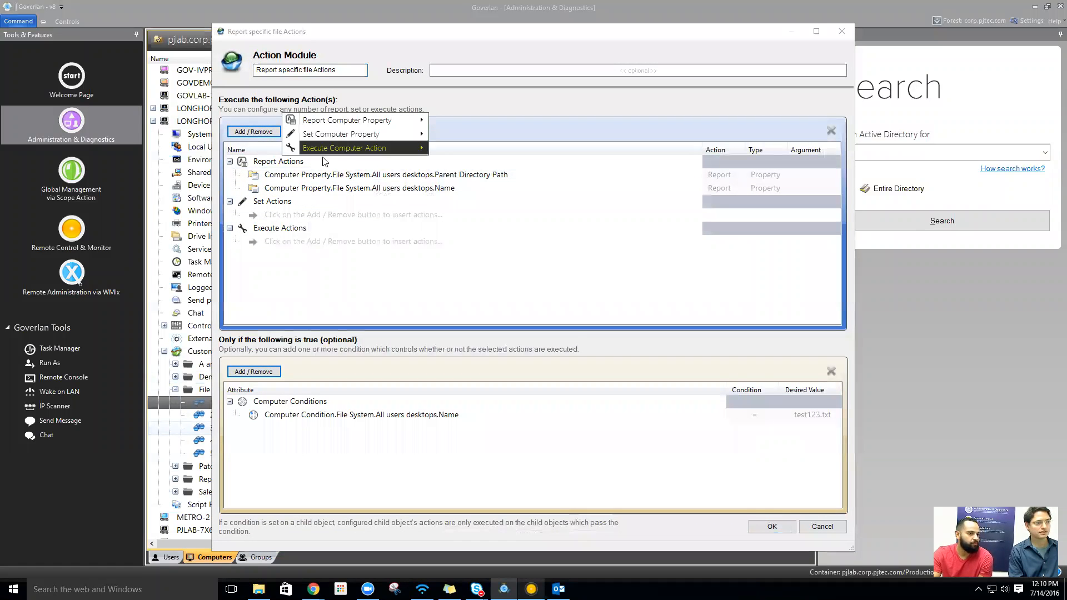
pyautogui.moveTo(367, 125)
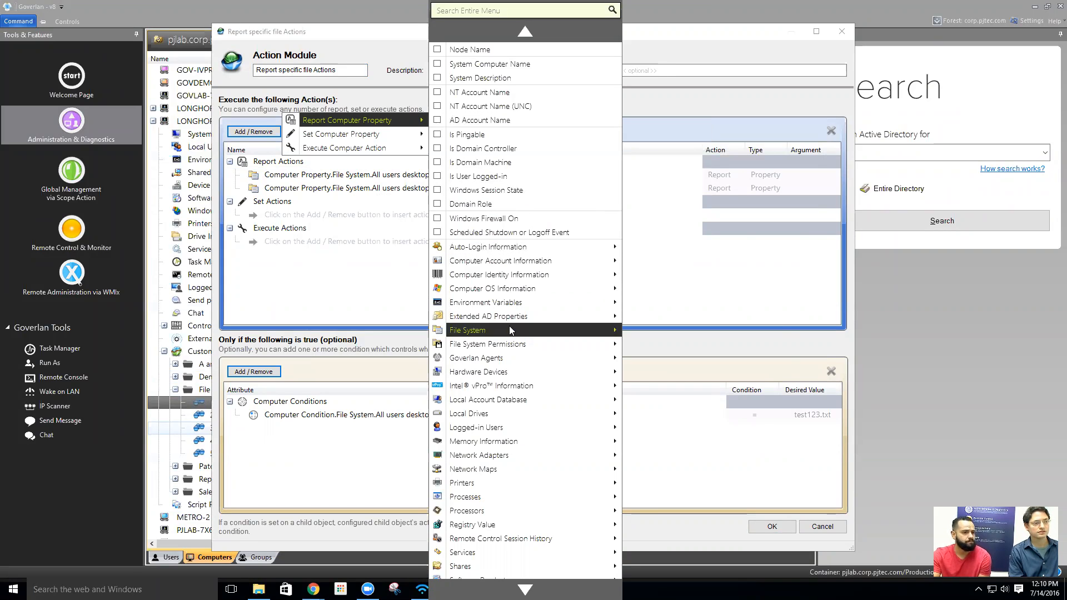
pyautogui.moveTo(510, 332)
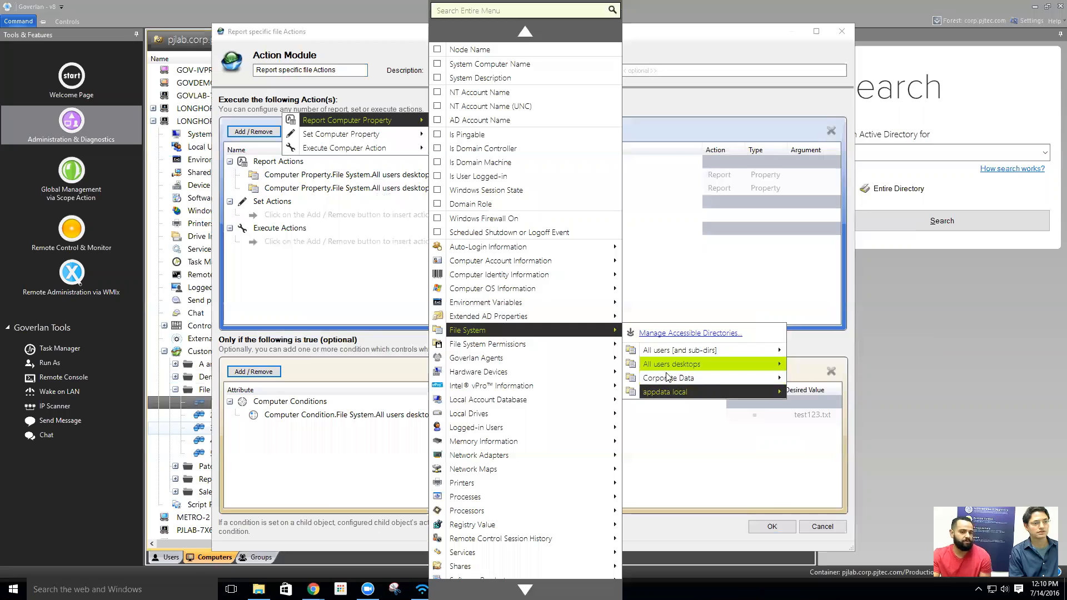
# - Map the accessible directory 'All users desktops' to C:\Users\*\Desktop\* and confirm both dialogs
pyautogui.click(684, 337)
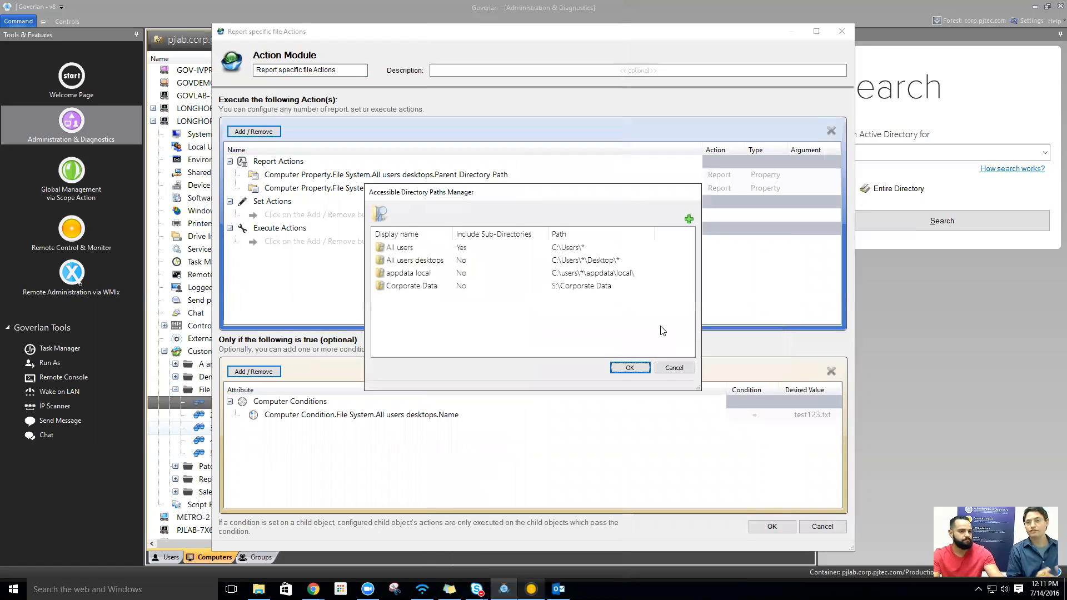
pyautogui.moveTo(565, 197); pyautogui.dragTo(584, 193)
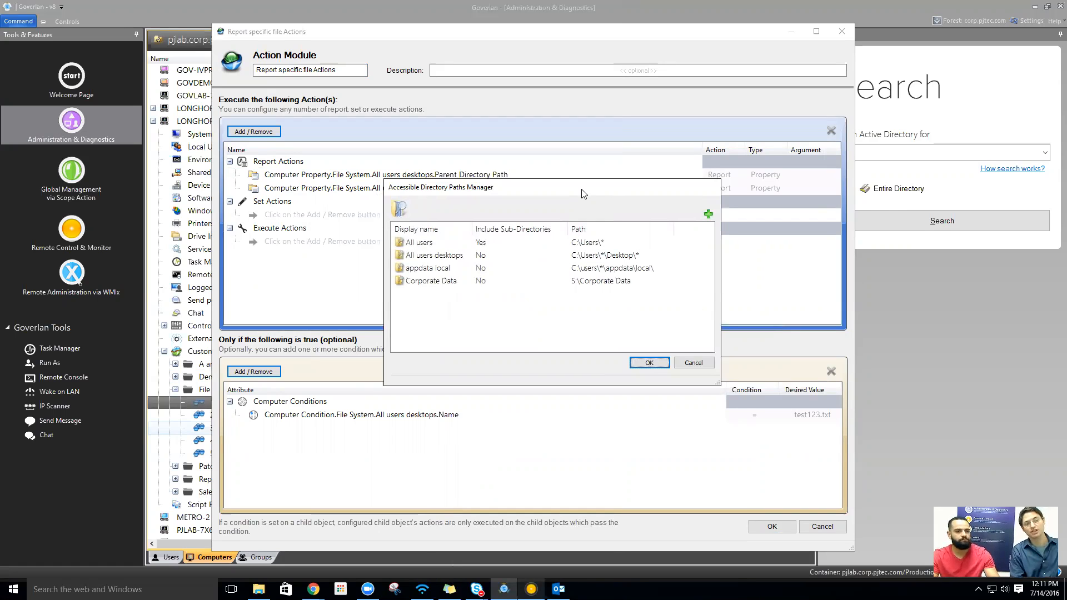
pyautogui.moveTo(582, 193); pyautogui.dragTo(566, 176)
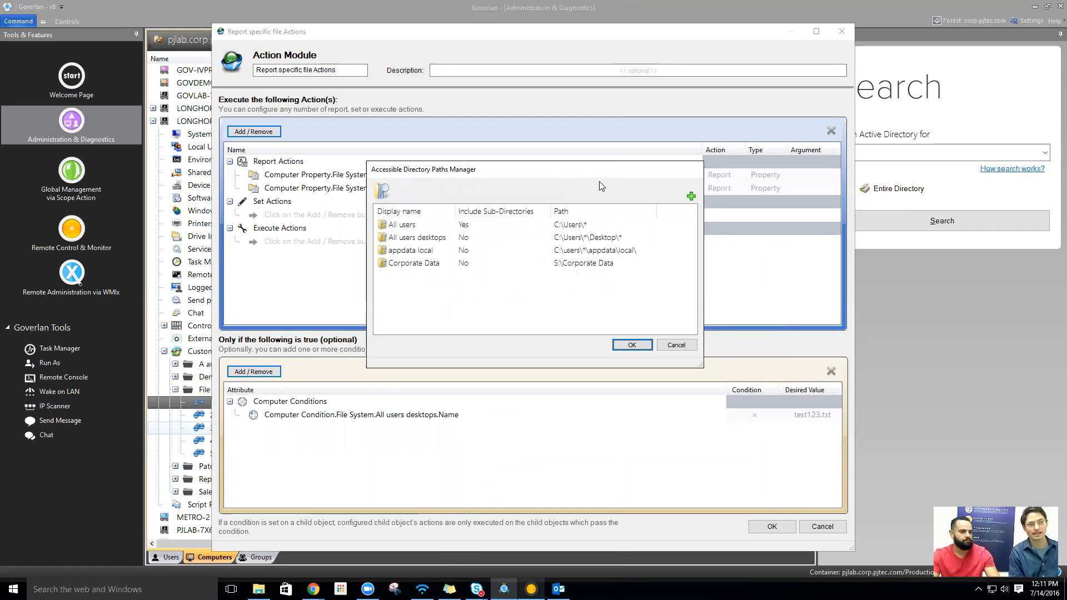
pyautogui.click(605, 240)
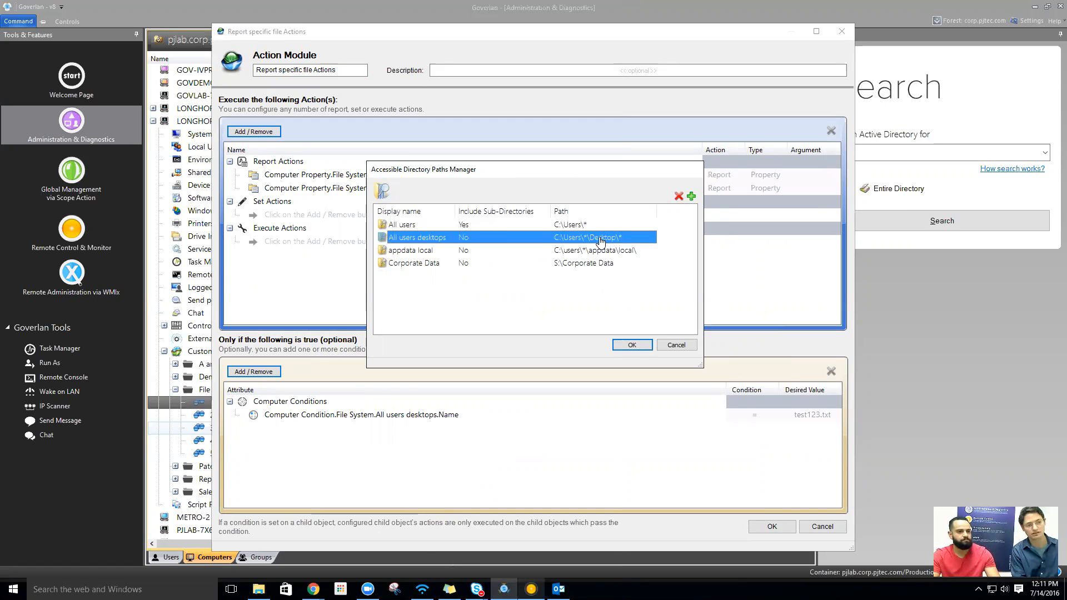
pyautogui.doubleClick(600, 240)
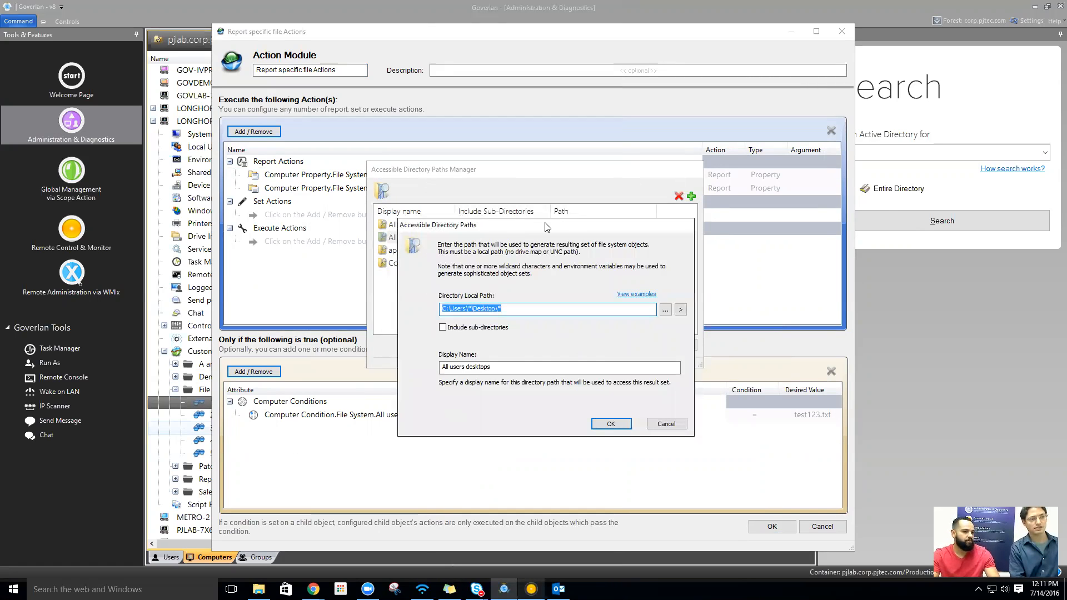
pyautogui.click(545, 282)
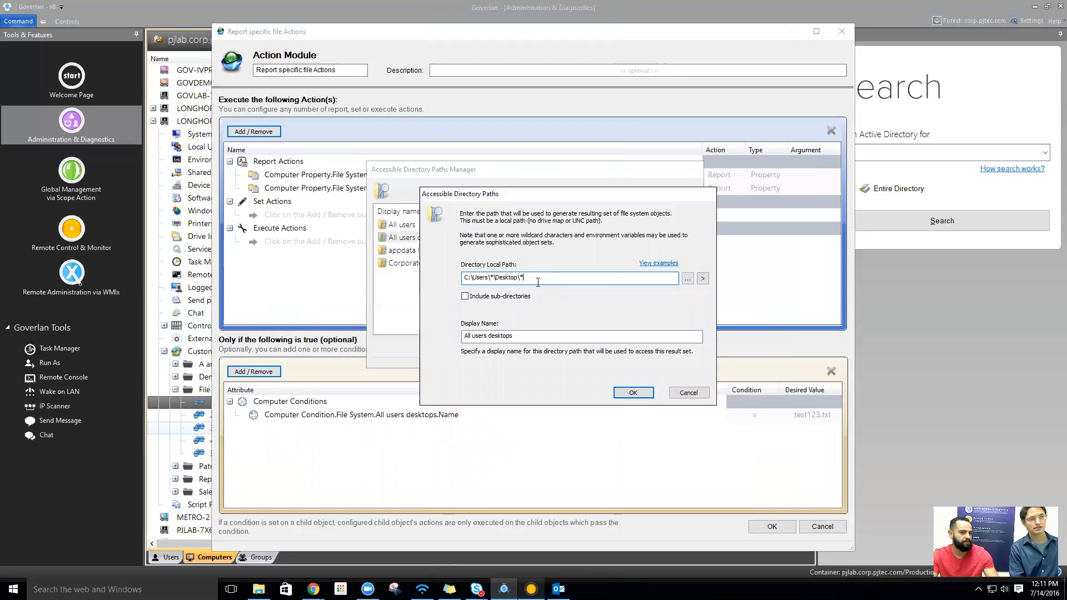
pyautogui.click(493, 277)
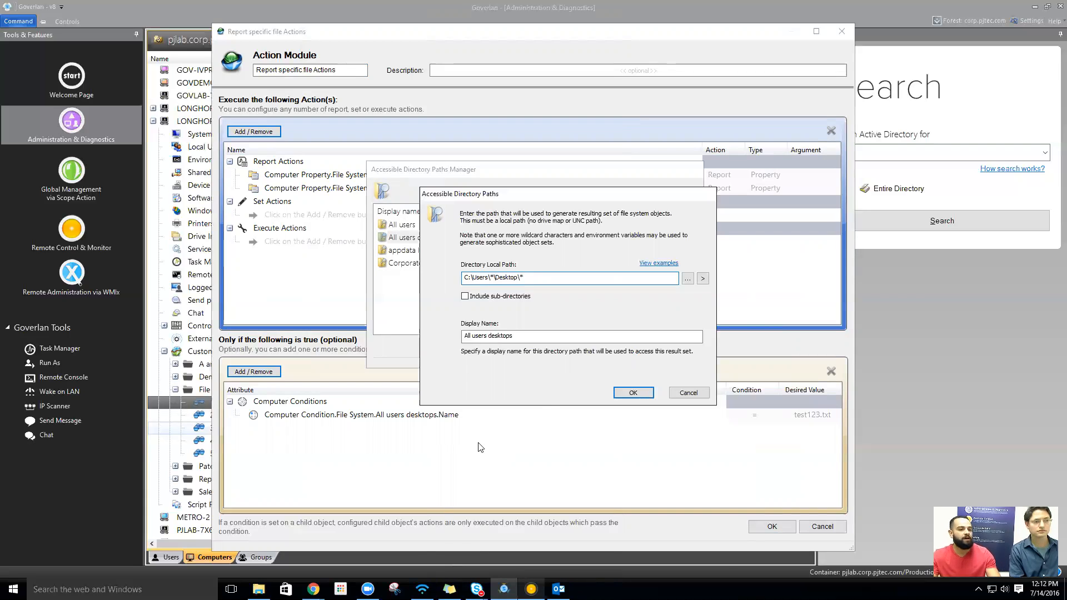
pyautogui.moveTo(517, 196); pyautogui.dragTo(529, 176)
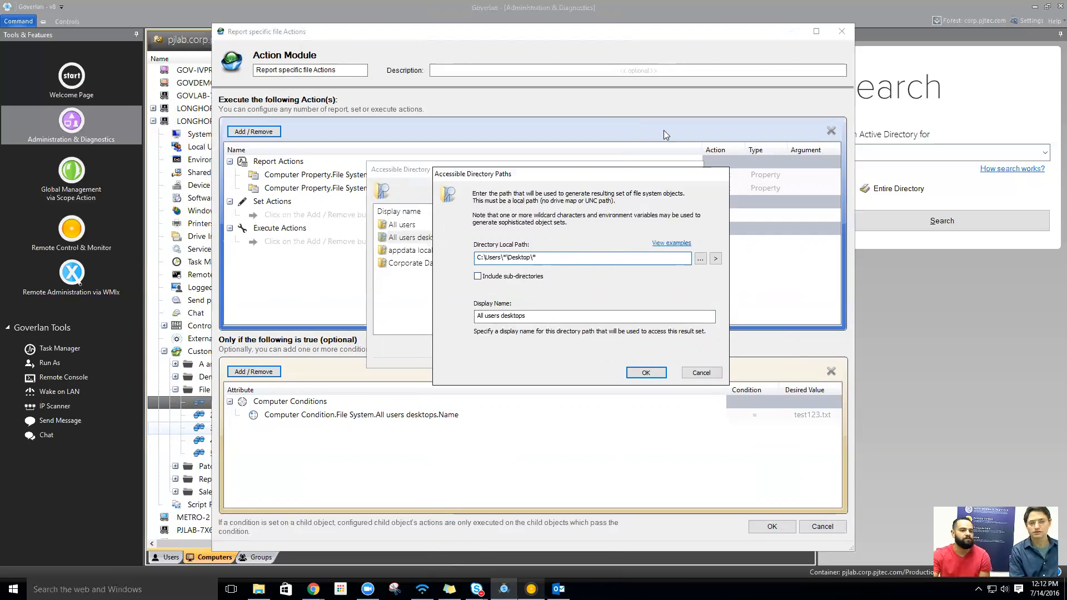
pyautogui.click(552, 316)
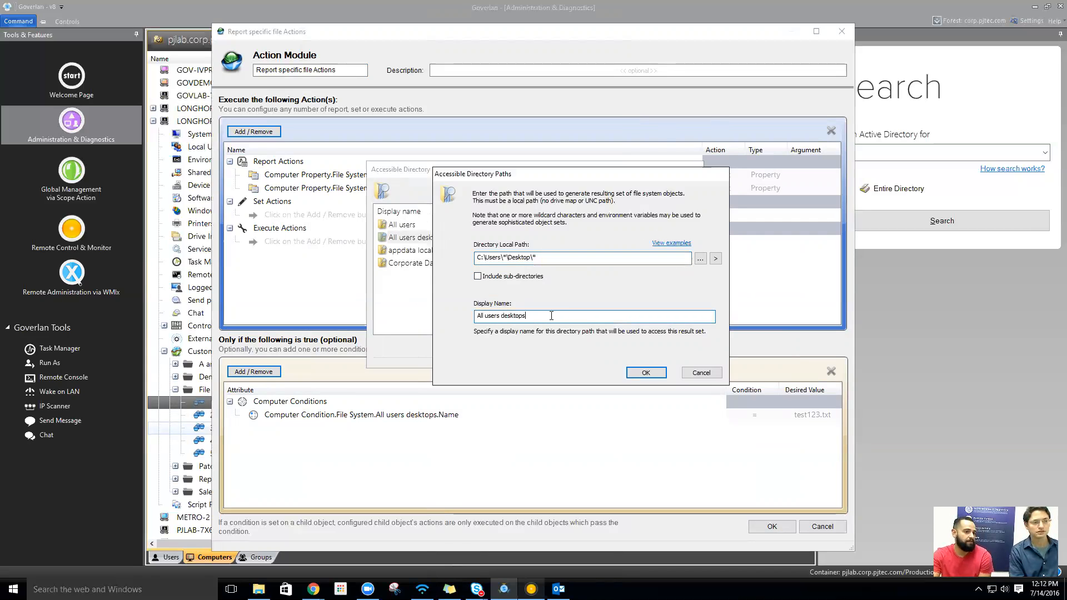
pyautogui.click(647, 372)
pyautogui.click(633, 346)
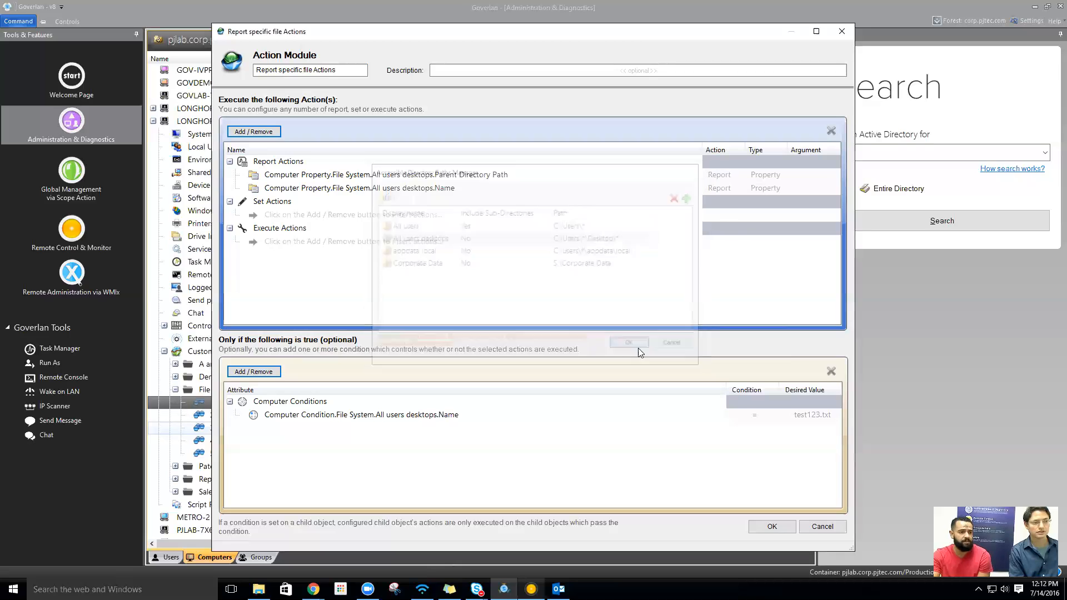
# - Delete the existing Name and Parent Directory Path report actions
pyautogui.click(637, 193)
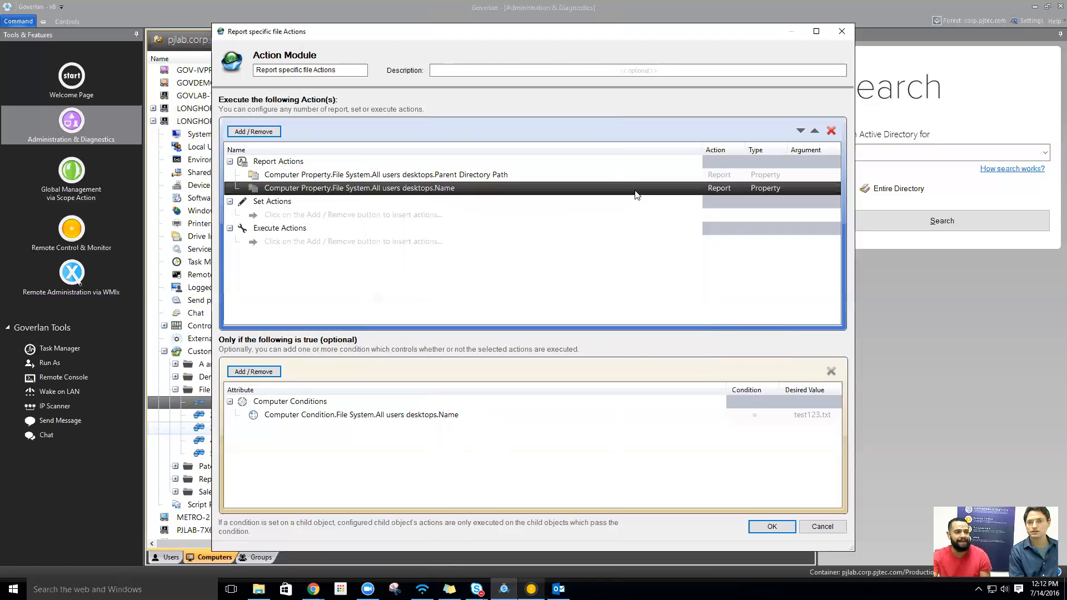
pyautogui.keyDown('ctrl'); pyautogui.click(591, 175); pyautogui.keyUp('ctrl')
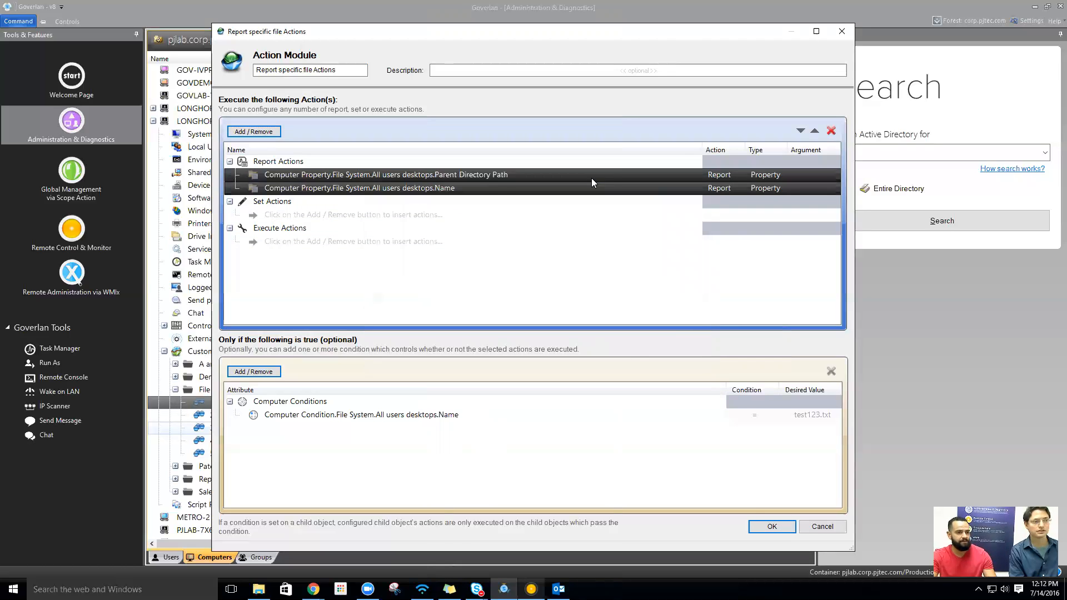
pyautogui.click(830, 132)
pyautogui.click(524, 319)
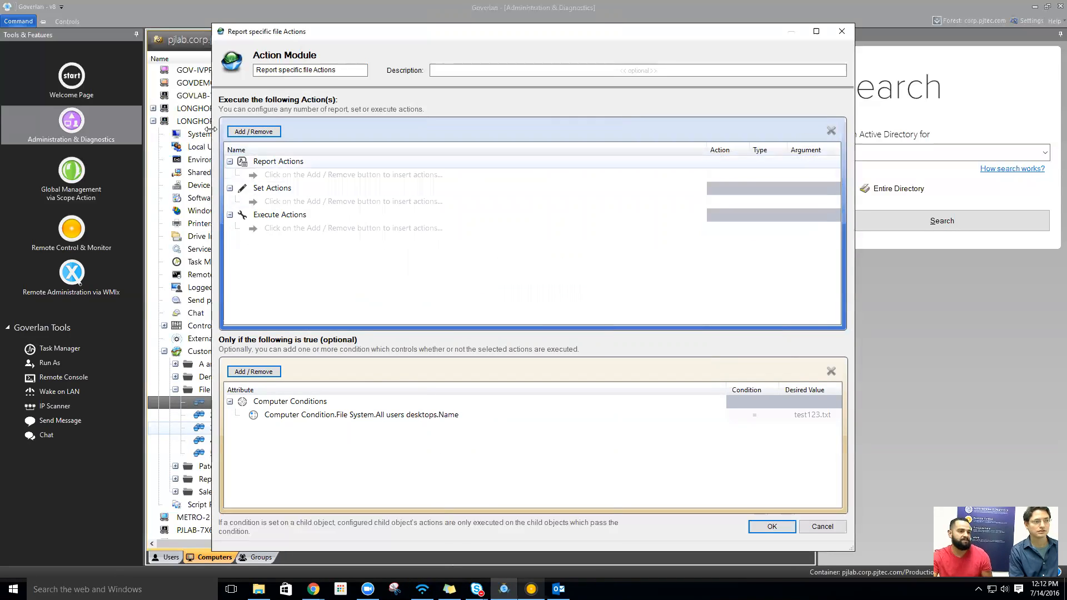
# - Add All users desktops Parent Directory Path and Name as report properties
pyautogui.click(254, 132)
pyautogui.moveTo(347, 122)
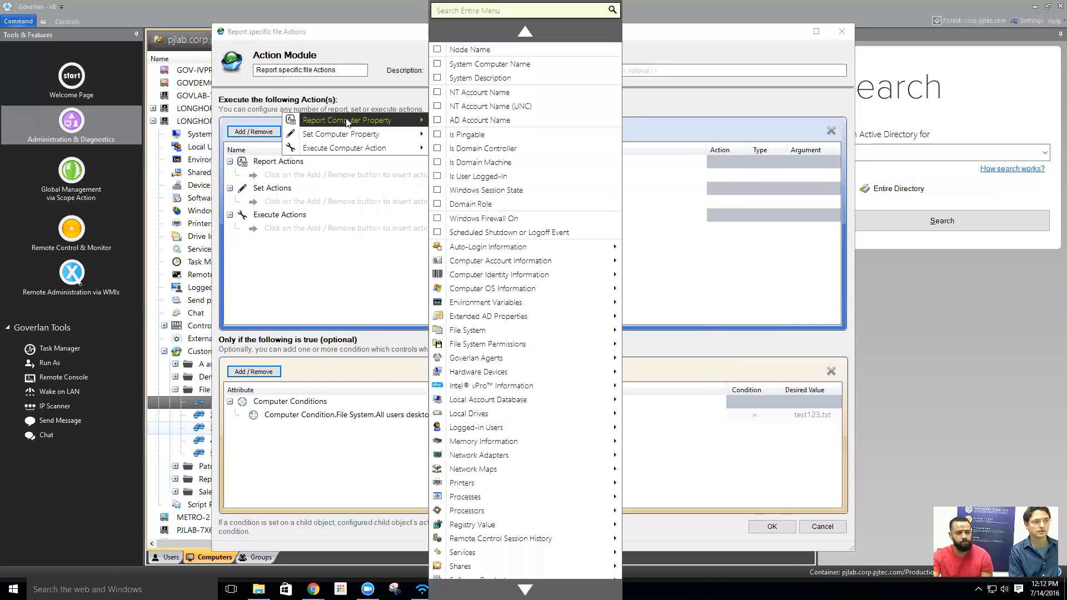
pyautogui.moveTo(503, 334)
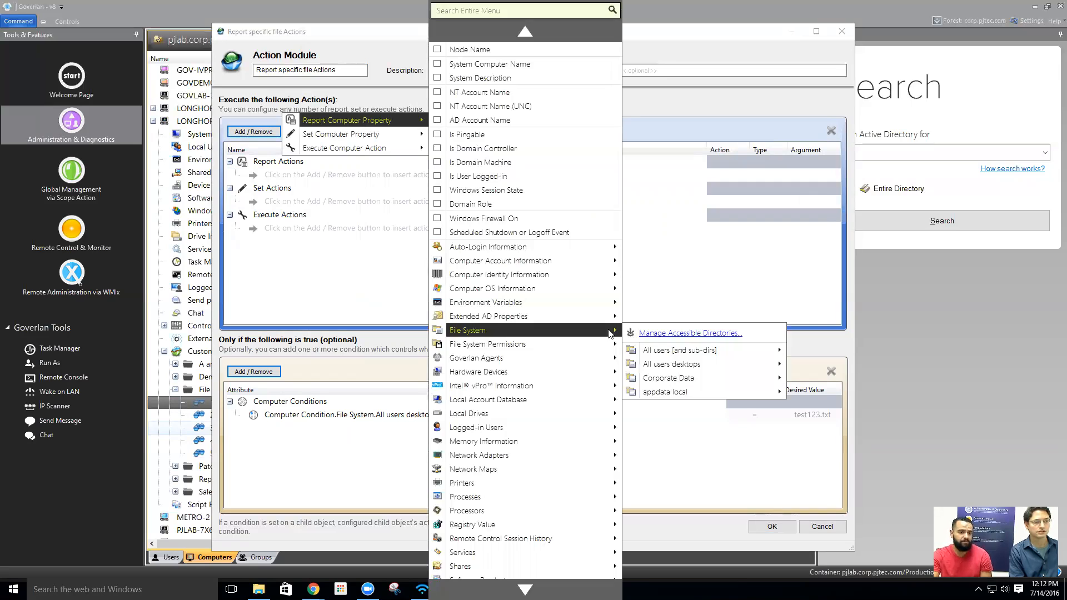
pyautogui.moveTo(682, 367)
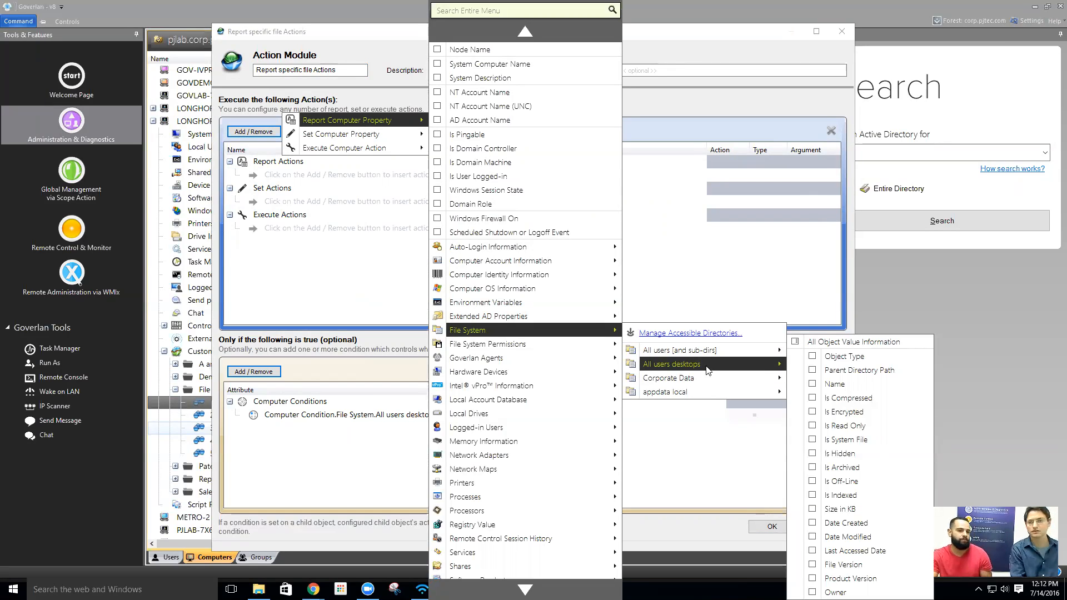
pyautogui.click(896, 370)
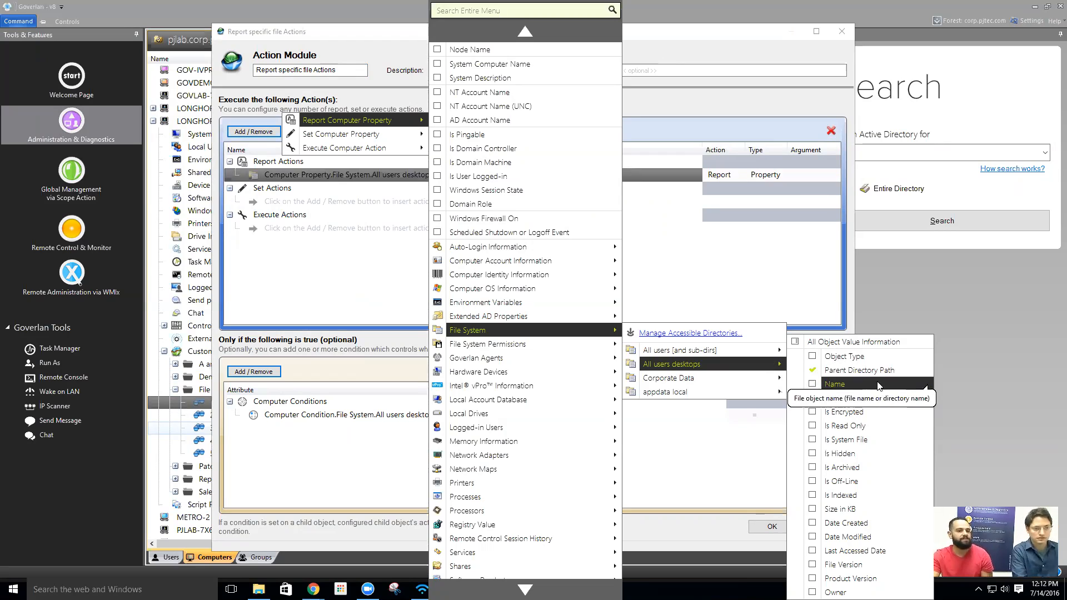
pyautogui.click(878, 386)
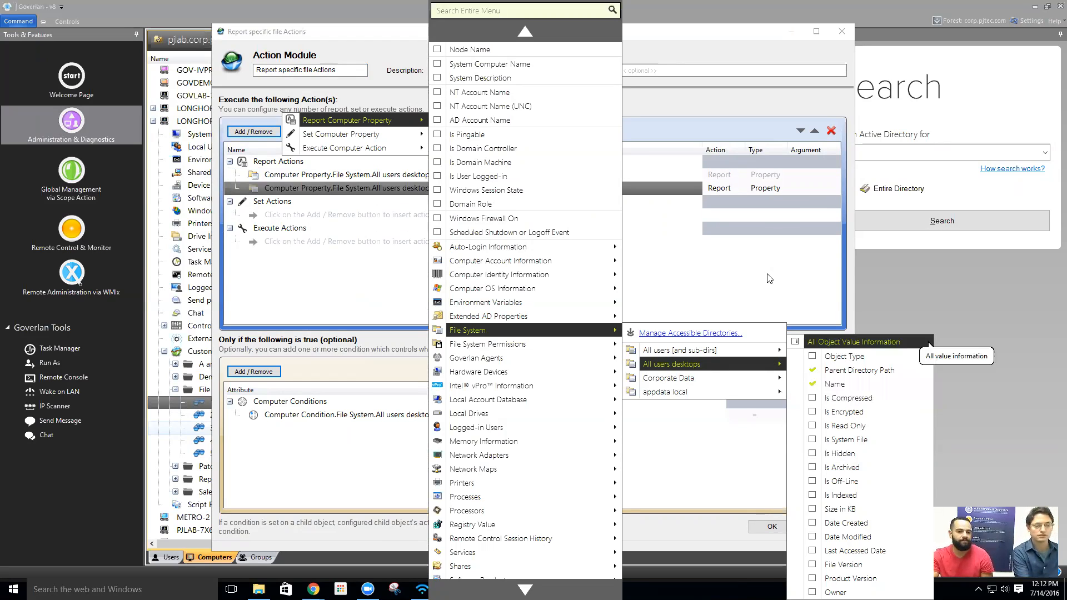
pyautogui.click(788, 191)
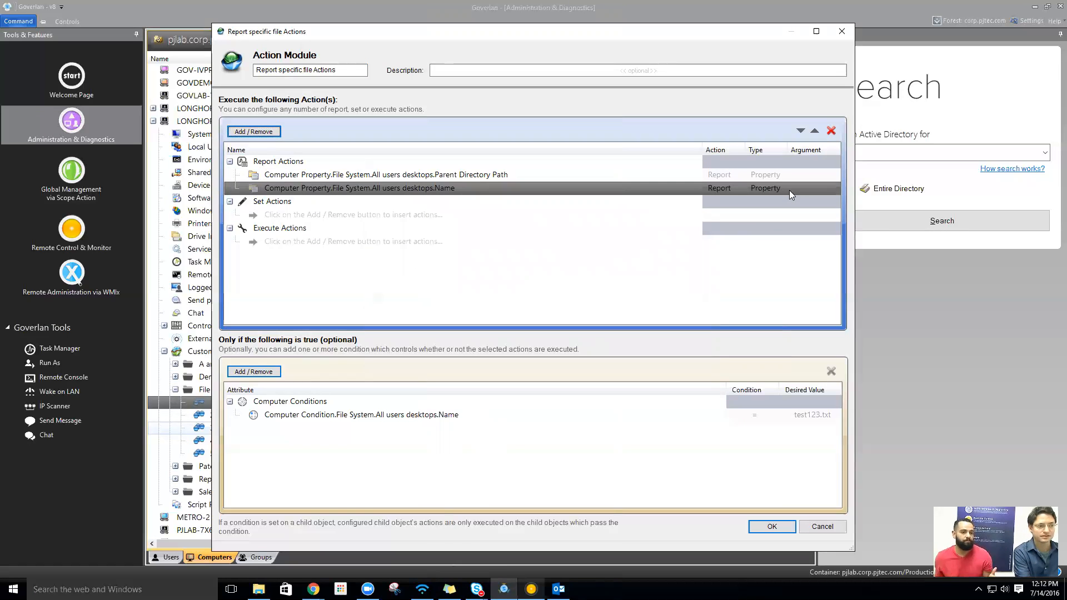
# - Remove the old test123.txt name condition from the module
pyautogui.click(382, 416)
pyautogui.click(831, 371)
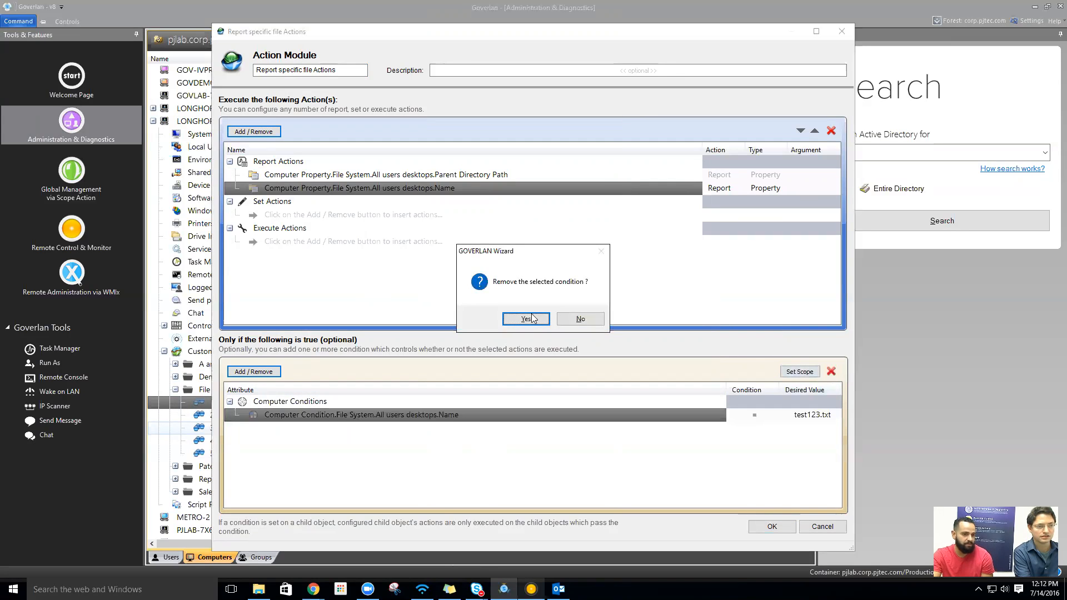
pyautogui.click(528, 318)
pyautogui.click(540, 173)
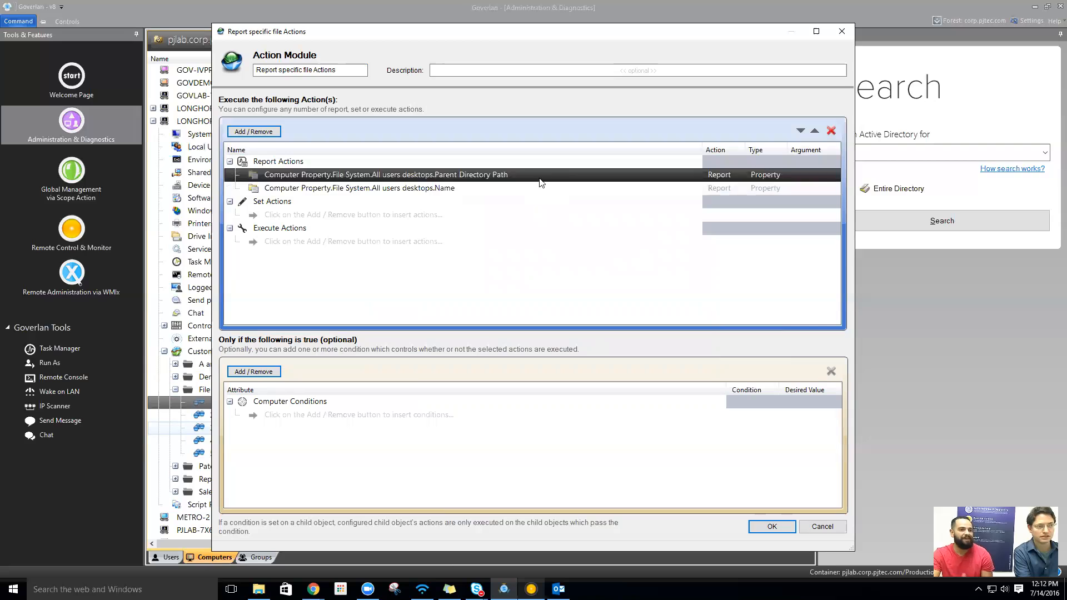
# - Add a Set Computer Condition on All users desktops file Name
pyautogui.click(524, 189)
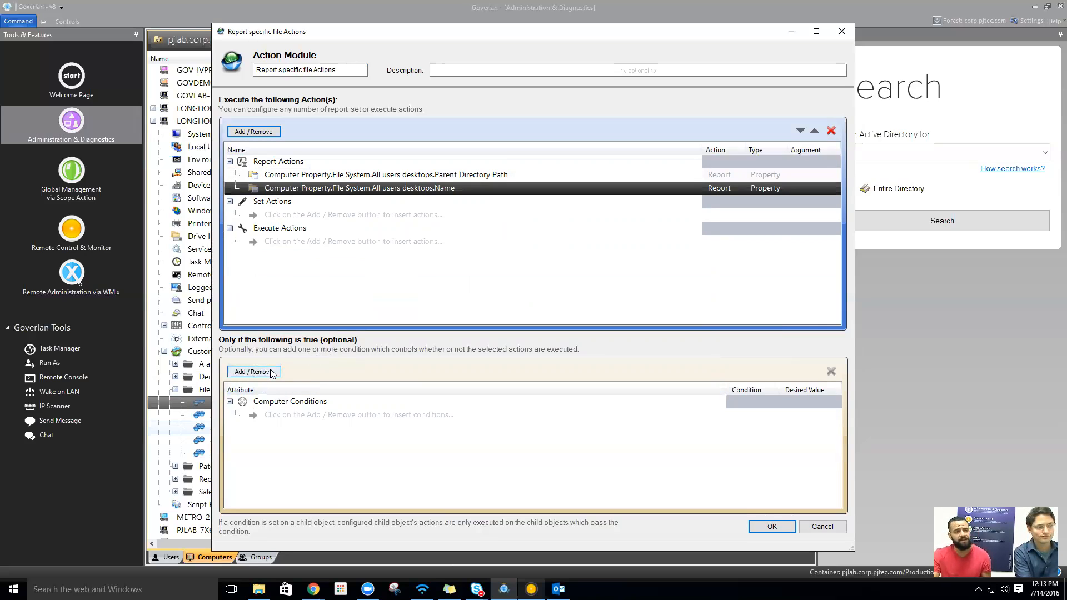
pyautogui.click(464, 177)
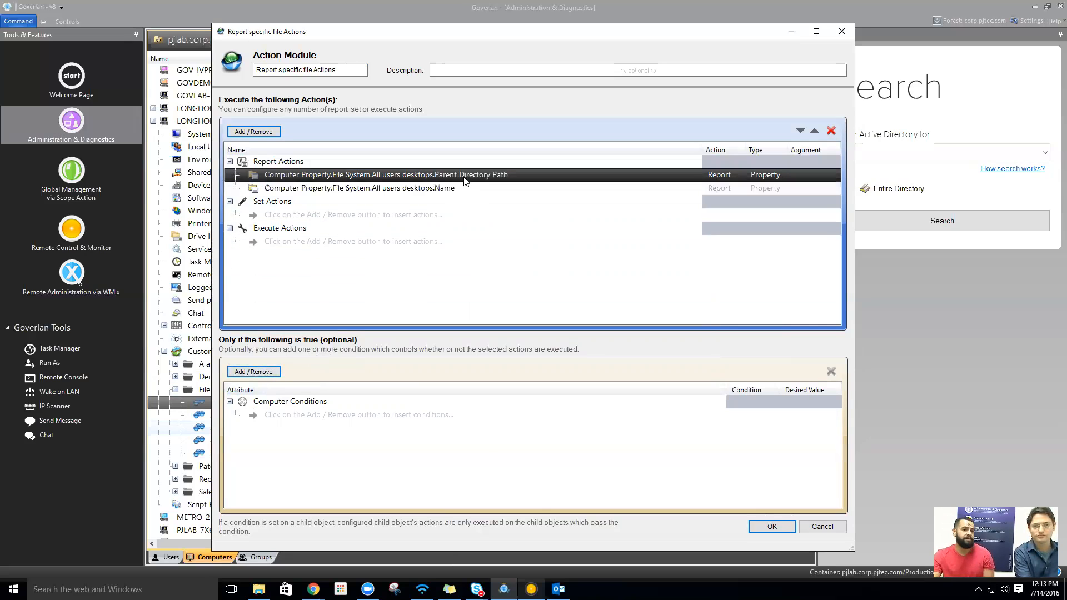
pyautogui.click(253, 371)
pyautogui.moveTo(345, 368)
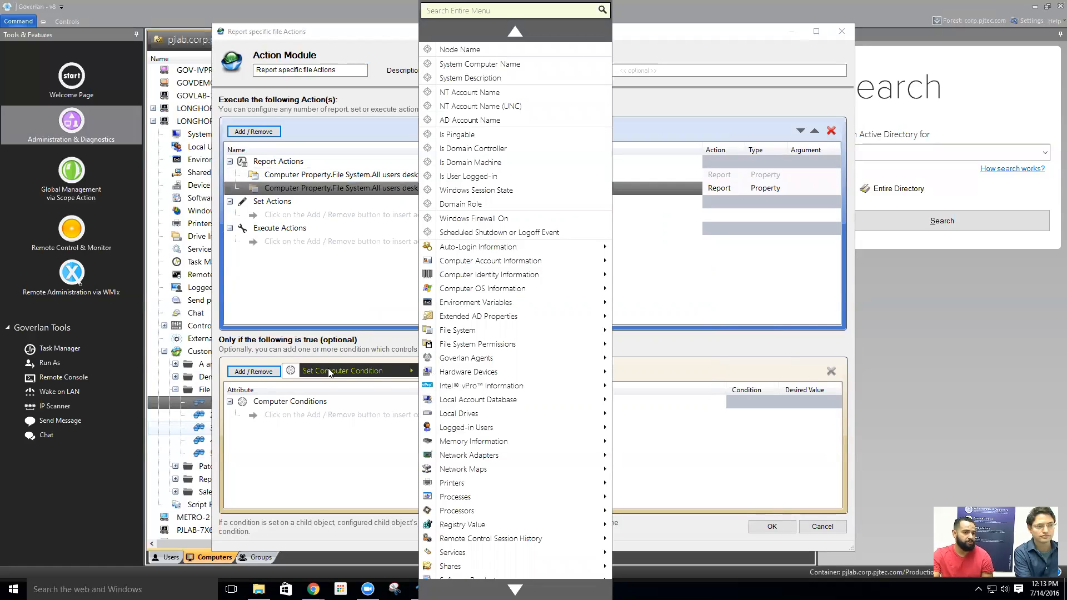
pyautogui.moveTo(460, 331)
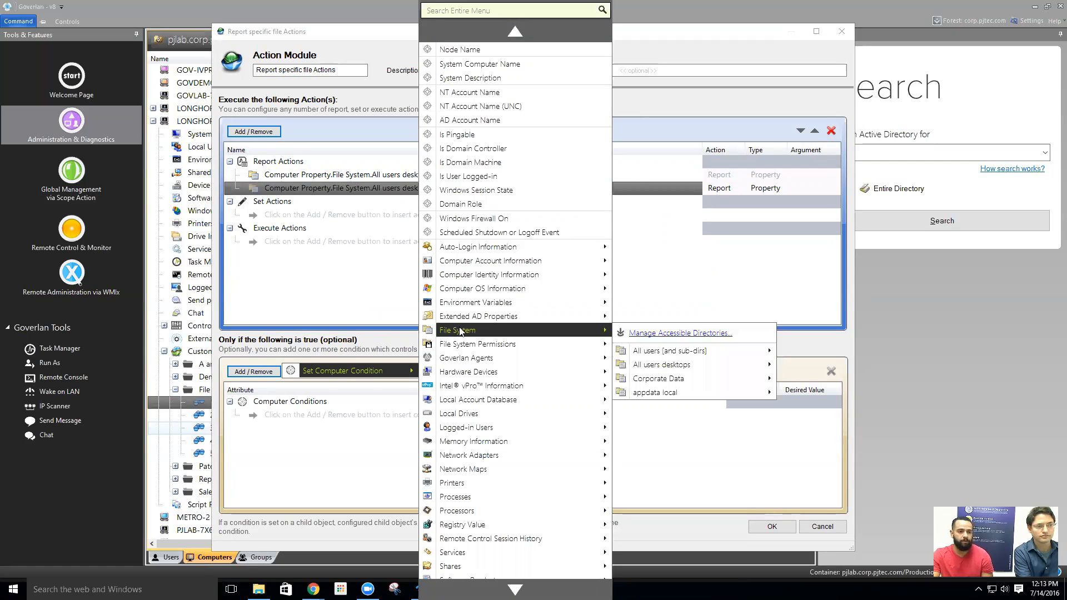
pyautogui.moveTo(675, 370)
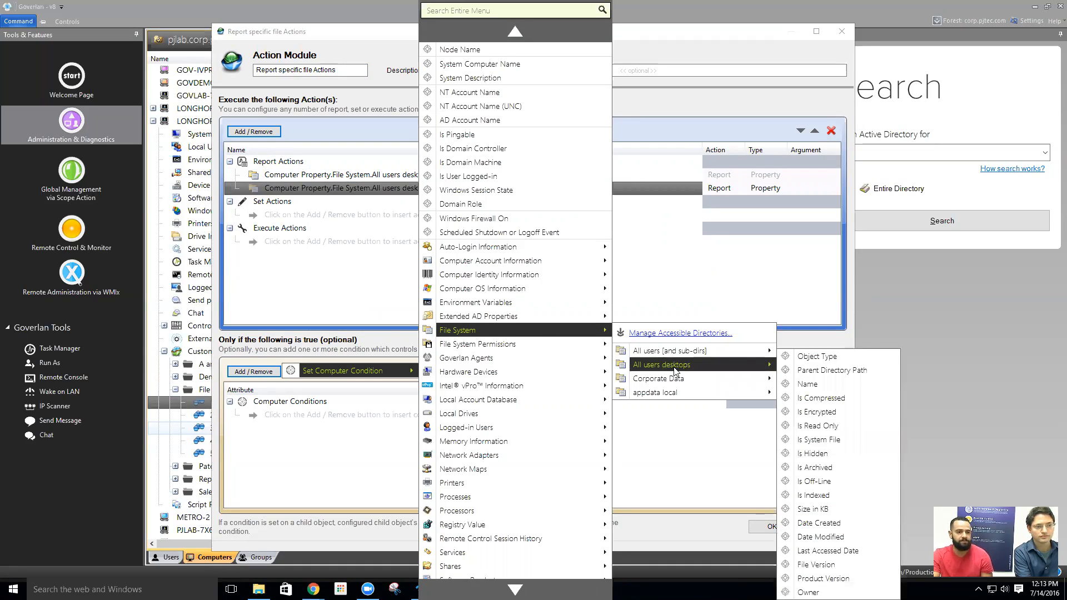
pyautogui.click(811, 384)
# - Make the Name condition an equals comparison with value test123.txt
pyautogui.click(705, 415)
pyautogui.click(711, 416)
pyautogui.click(769, 447)
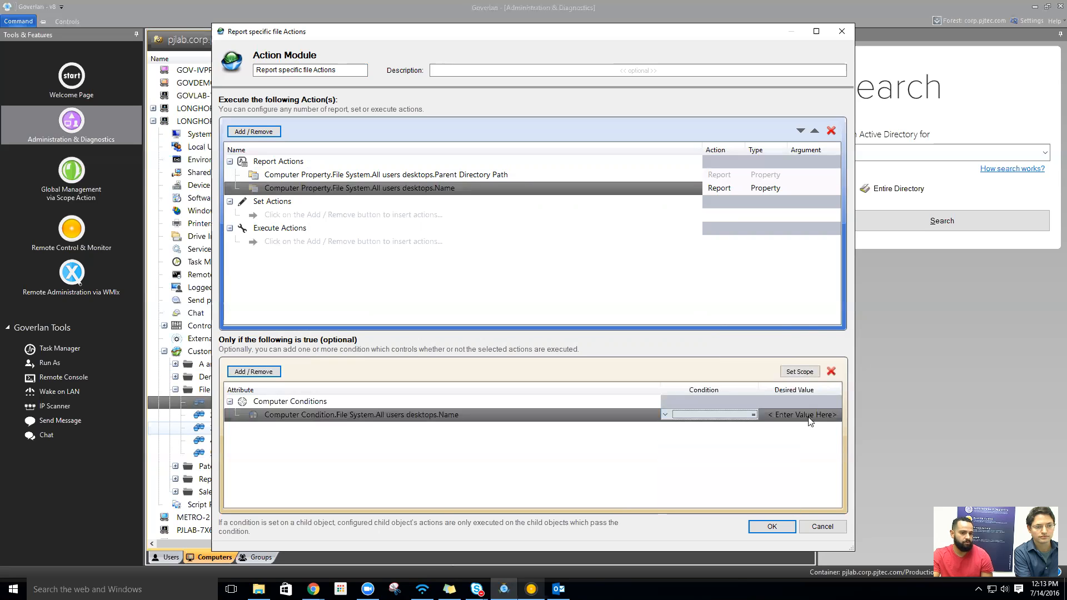
pyautogui.click(808, 416)
pyautogui.click(655, 202)
pyautogui.write('test123.txt')
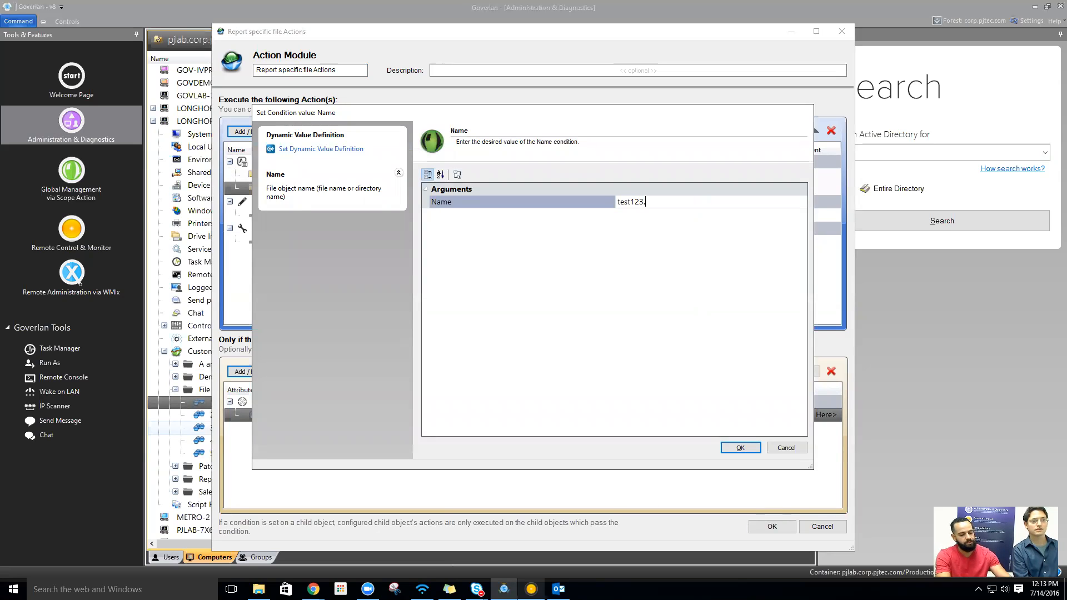
pyautogui.click(740, 447)
pyautogui.click(473, 176)
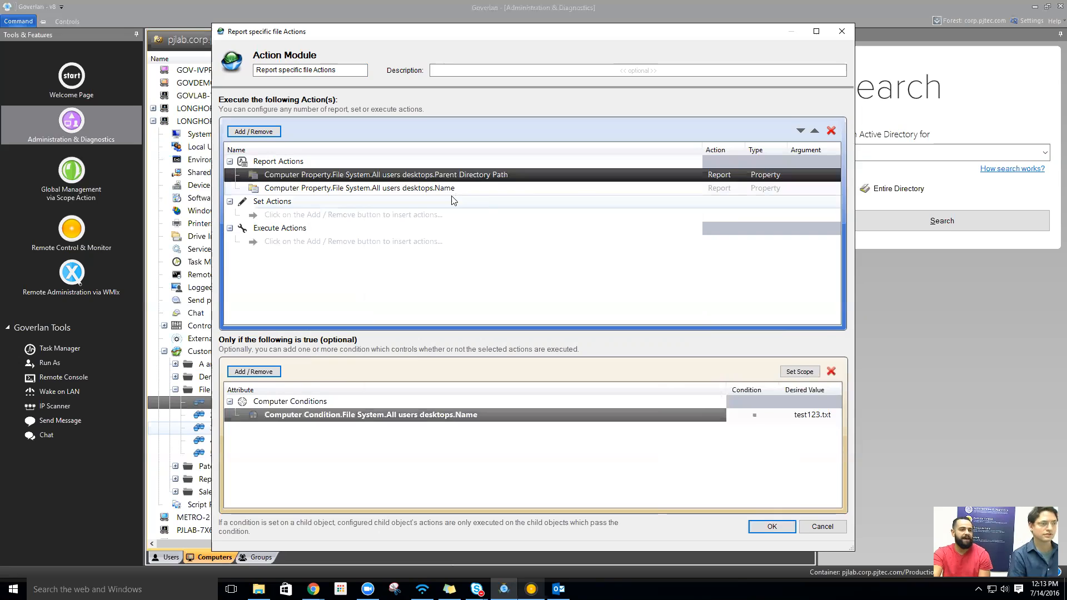
pyautogui.click(411, 414)
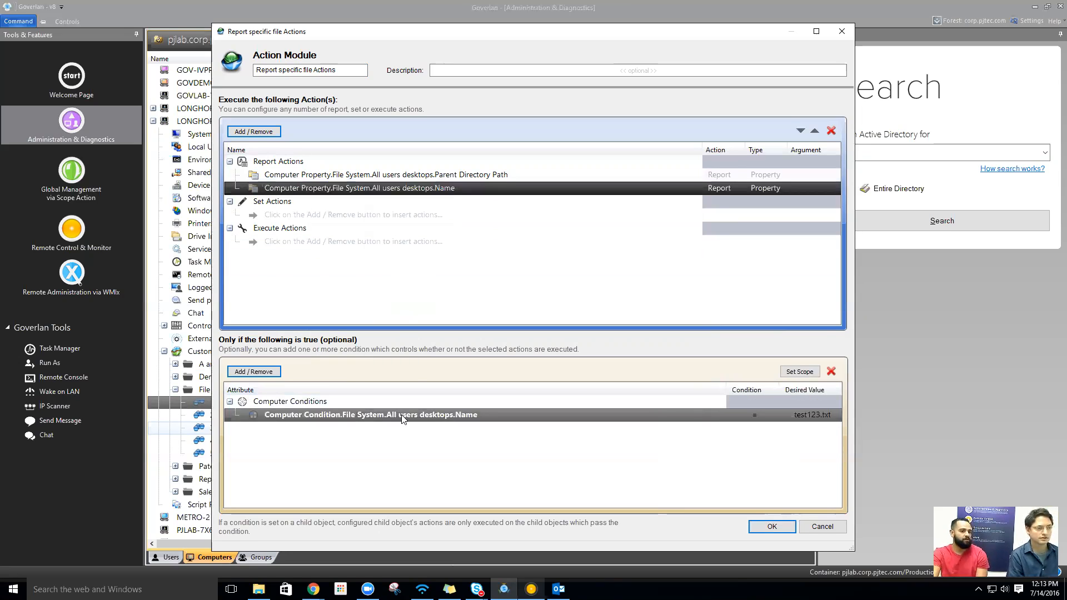
pyautogui.click(749, 415)
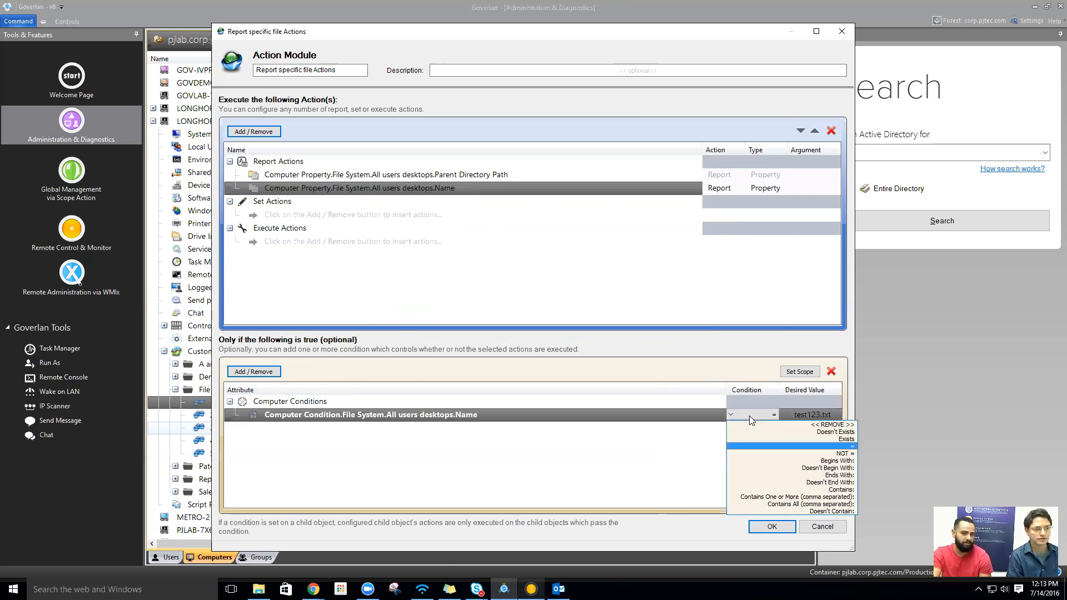
pyautogui.click(815, 415)
pyautogui.click(756, 416)
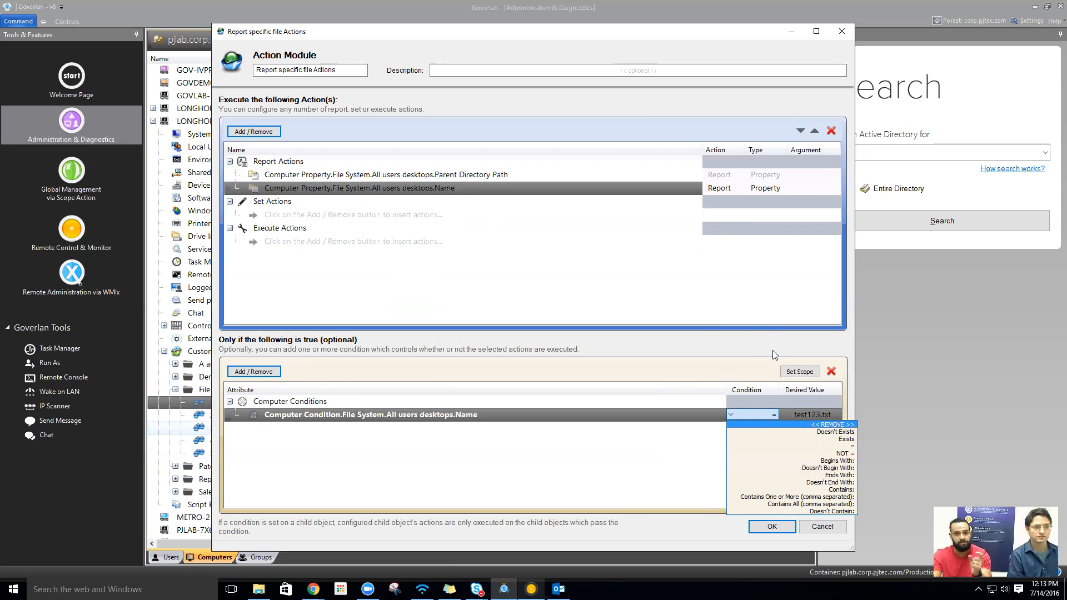
pyautogui.click(753, 361)
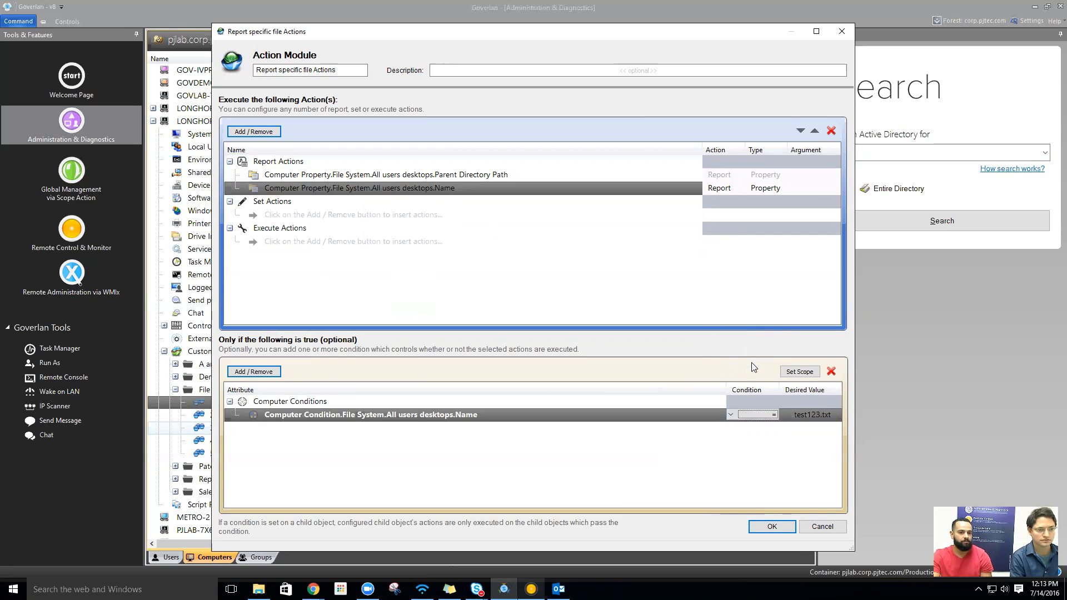
# - Save the module and custom action, then run the scan on LONGHORN-3
pyautogui.click(771, 527)
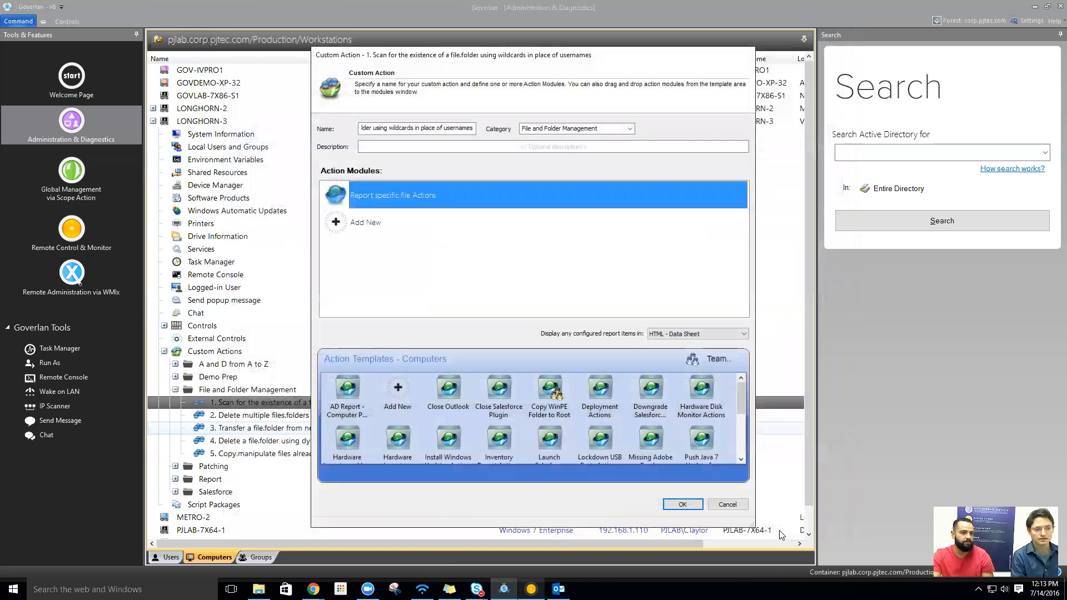
pyautogui.click(682, 504)
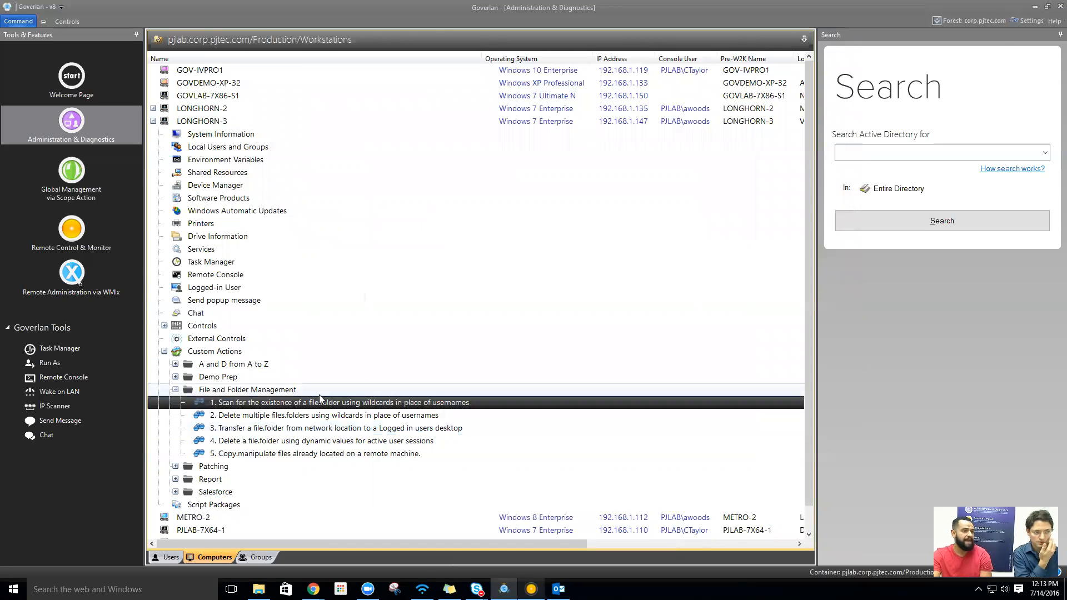
pyautogui.doubleClick(297, 405)
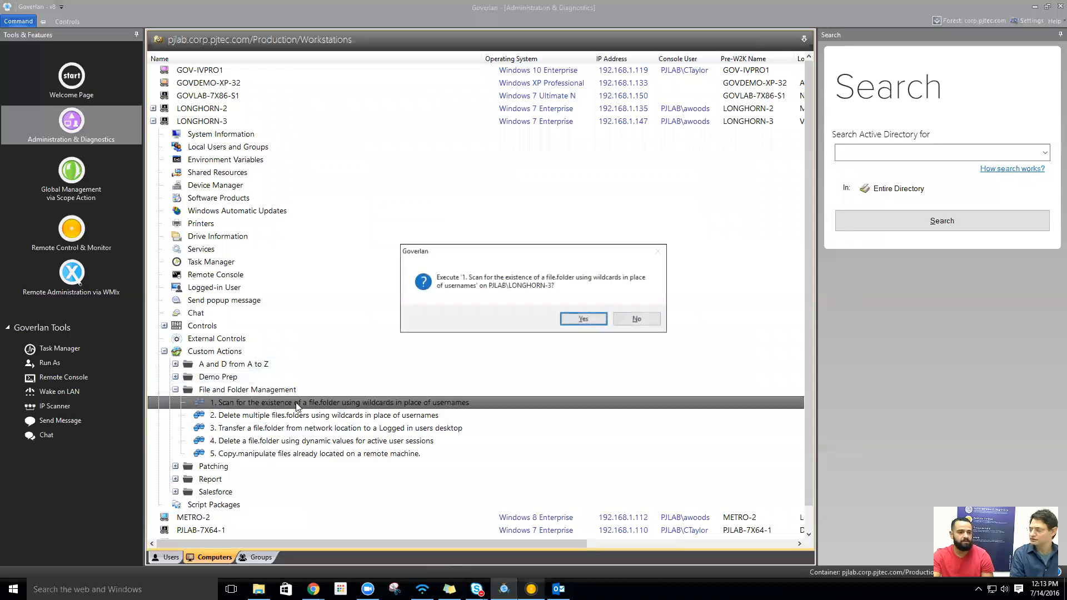
pyautogui.click(583, 319)
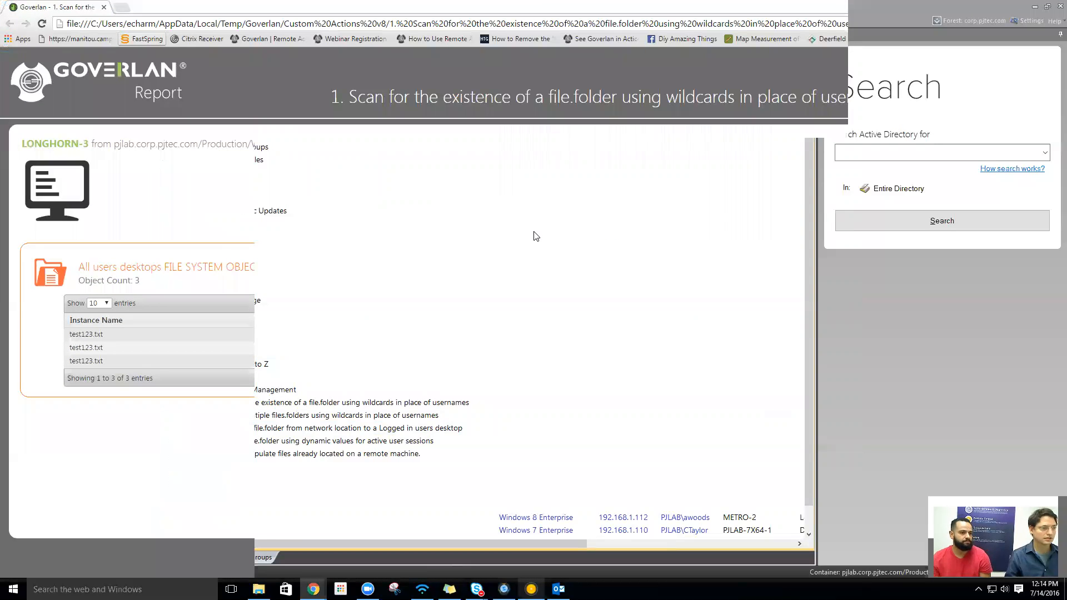
# - Highlight the test123.txt names and desktop file paths in the scan report
pyautogui.moveTo(105, 335); pyautogui.dragTo(67, 333)
pyautogui.moveTo(469, 350); pyautogui.dragTo(374, 332)
pyautogui.moveTo(878, 333); pyautogui.dragTo(810, 333)
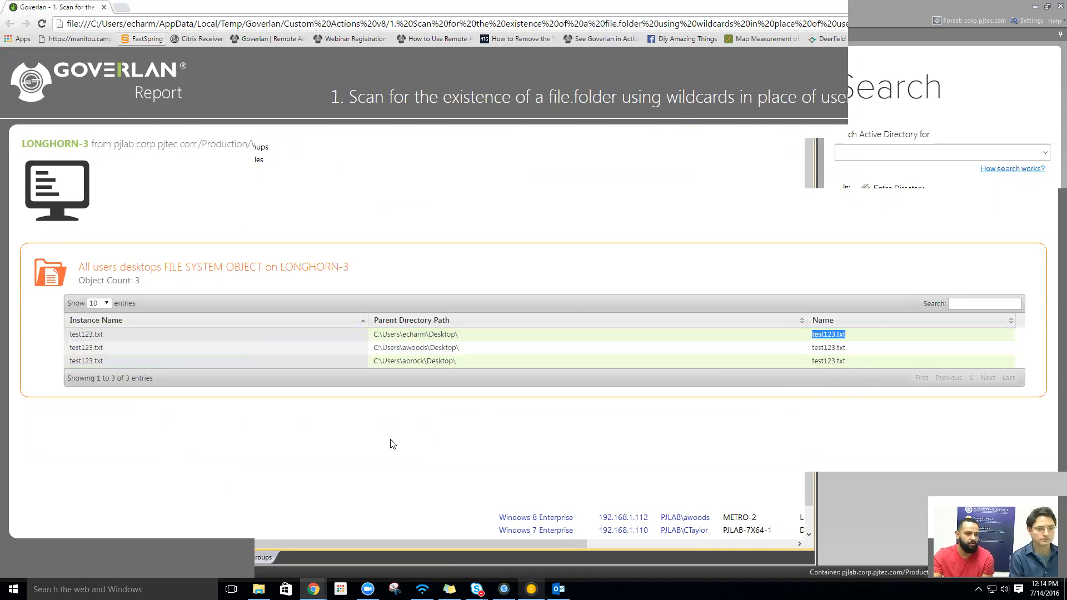
pyautogui.moveTo(397, 344); pyautogui.dragTo(56, 340)
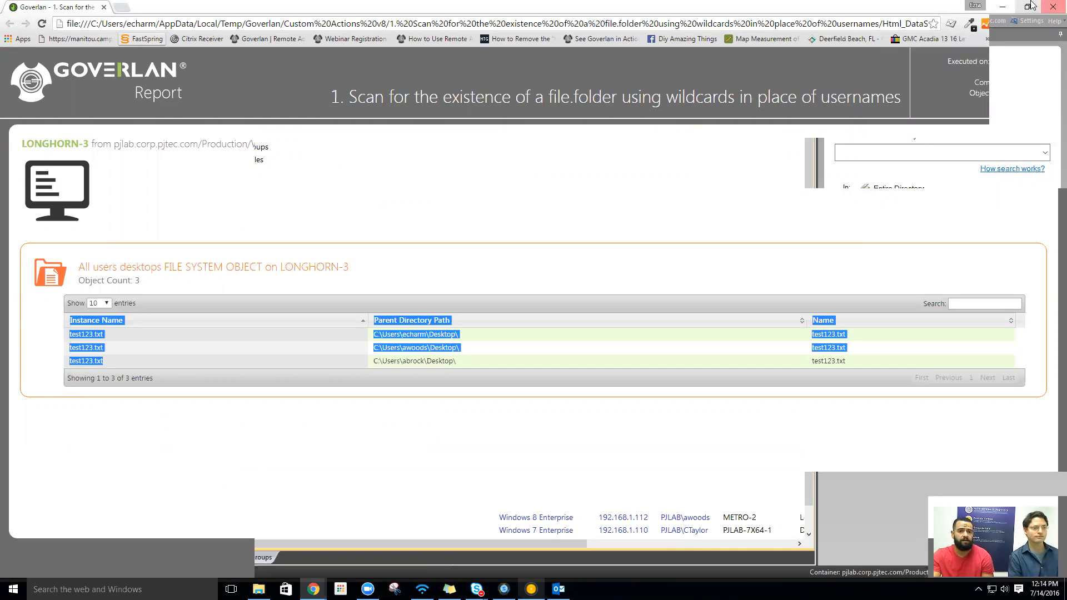
# - Minimize the report window and select the '2. Delete multiple files.folders' custom action
pyautogui.click(1026, 6)
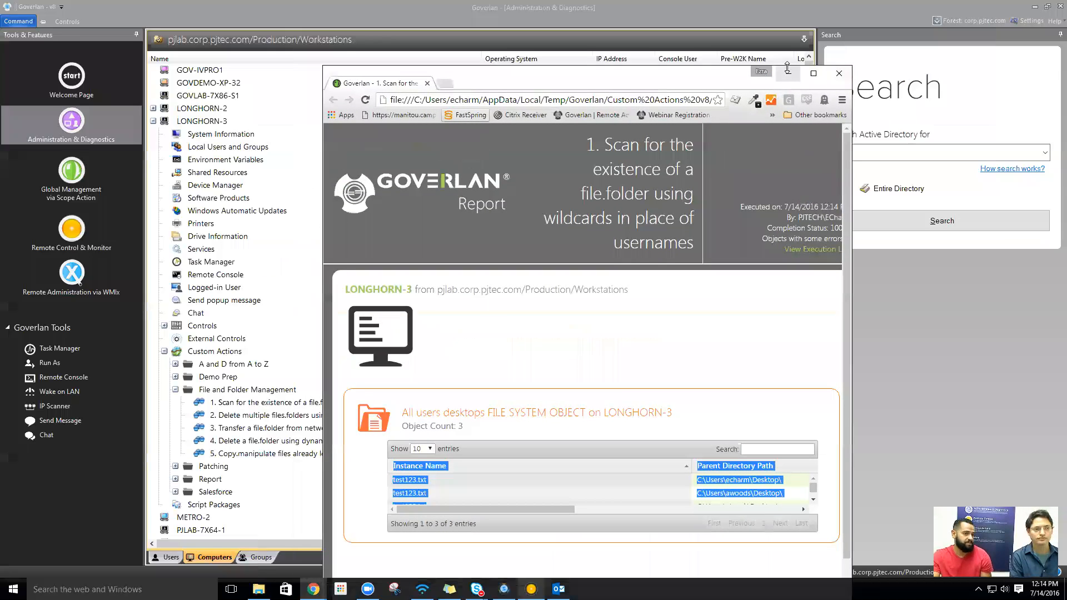
pyautogui.click(788, 73)
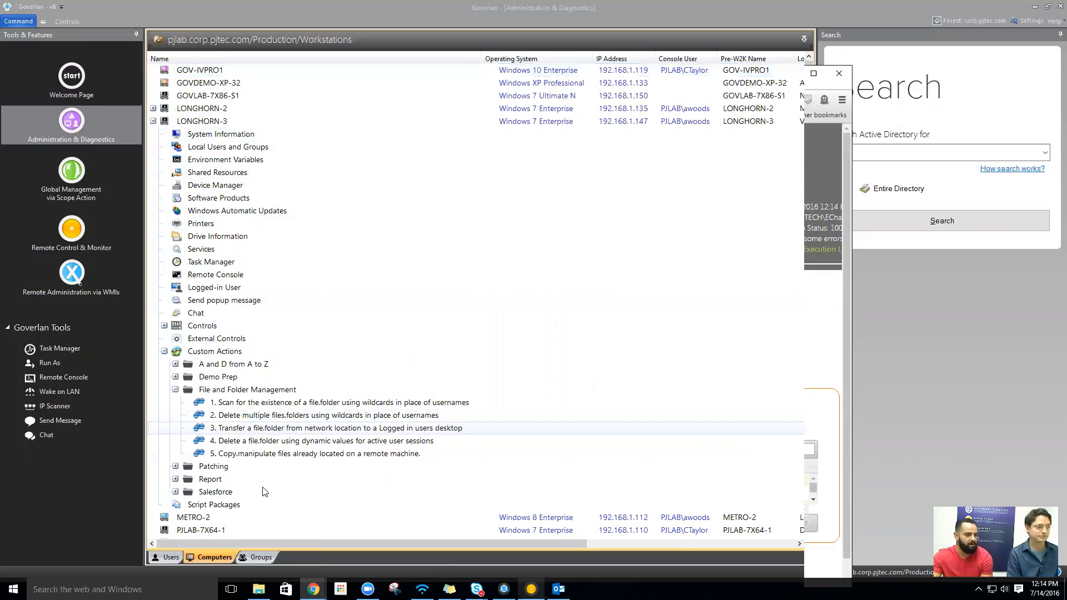
pyautogui.click(294, 418)
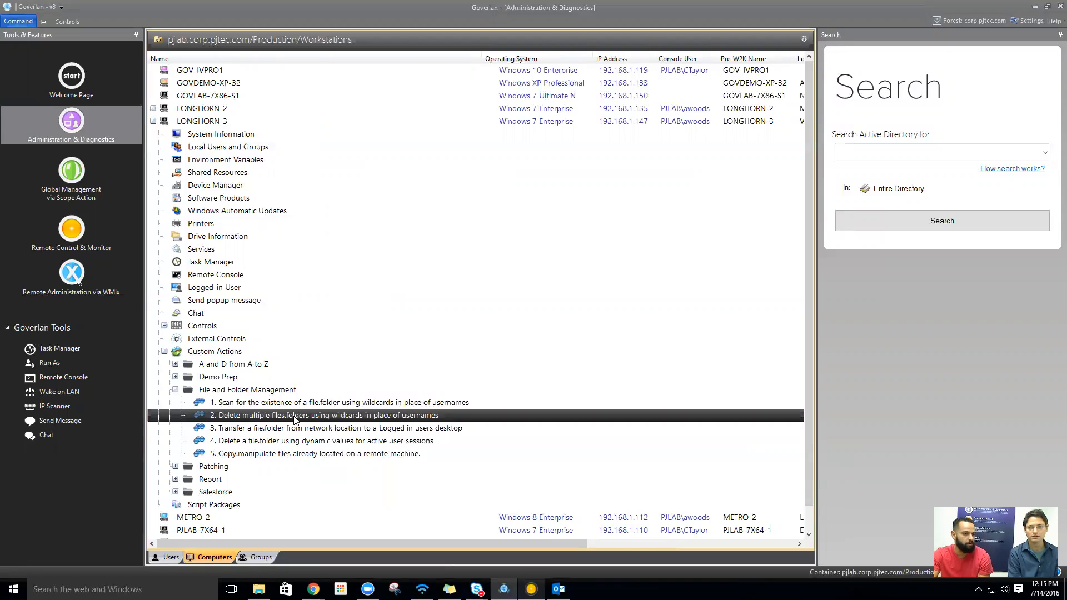
# - Open the delete custom action's Properties and its first Action Module, selecting Delete File Instance
pyautogui.rightClick(294, 418)
pyautogui.click(328, 438)
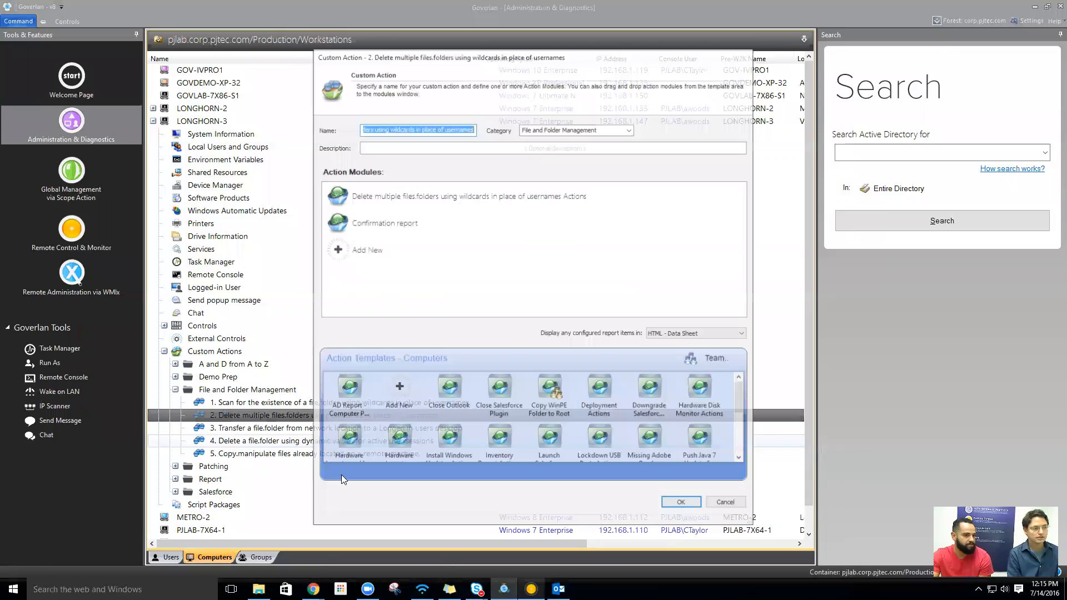
pyautogui.click(484, 202)
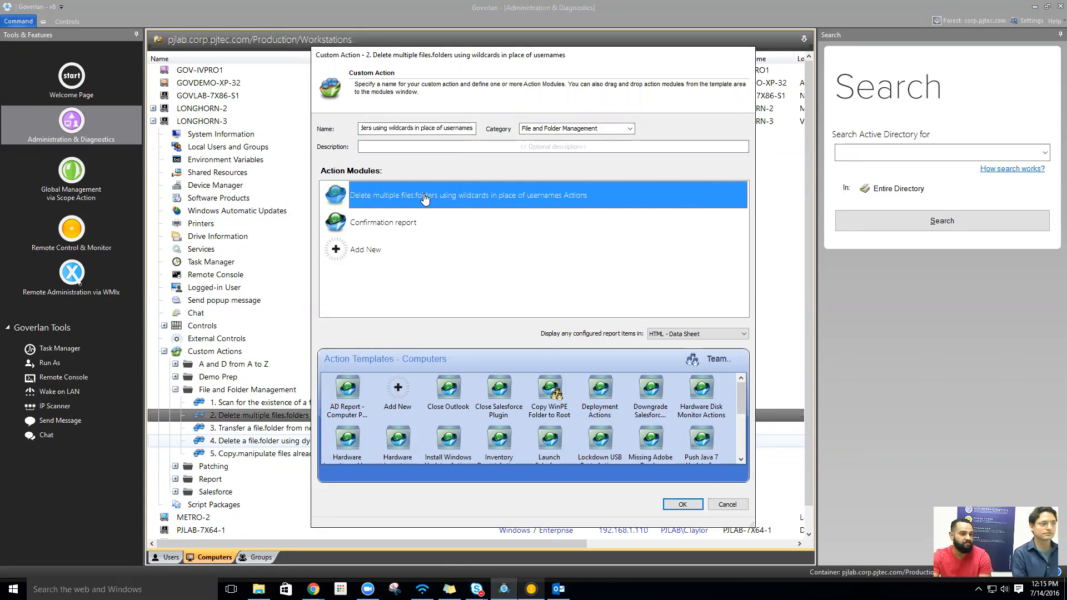
pyautogui.doubleClick(459, 193)
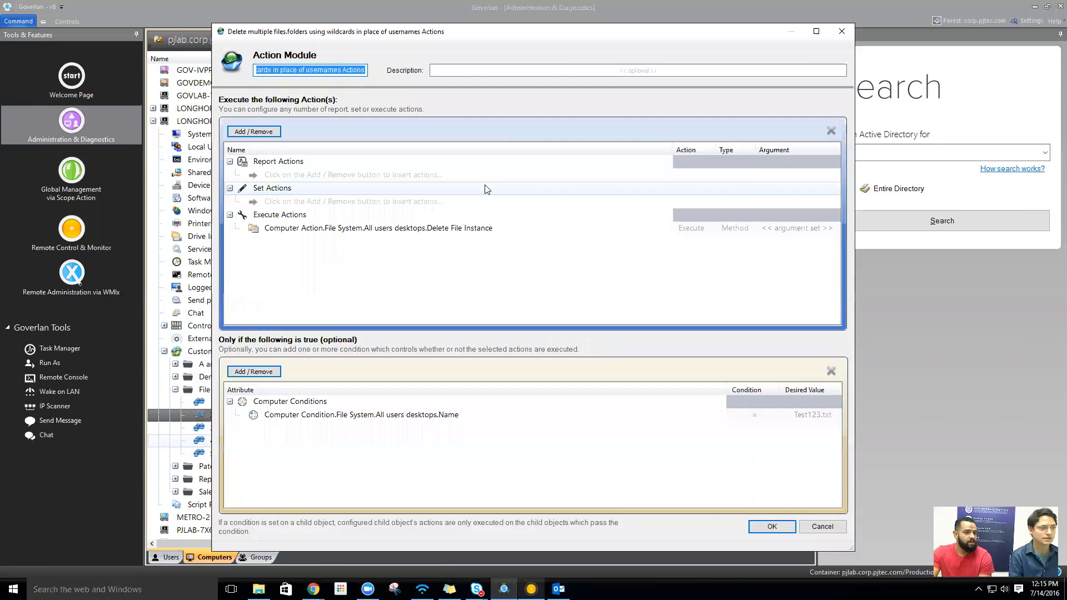
pyautogui.click(470, 228)
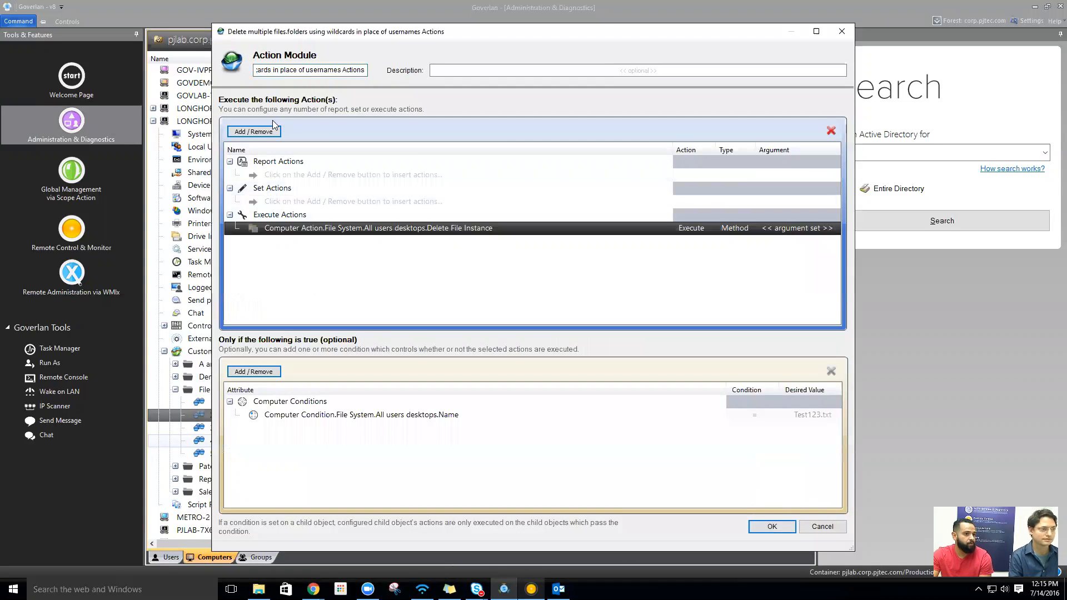
# - Replace the old action with a new All users desktops Delete File Instance action
pyautogui.click(831, 131)
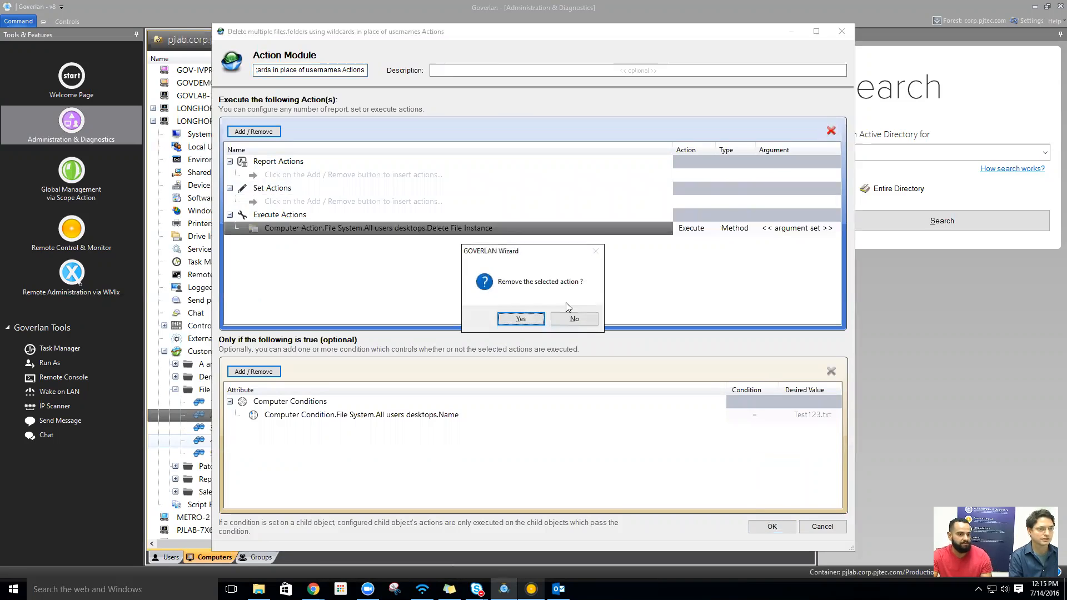
pyautogui.click(521, 319)
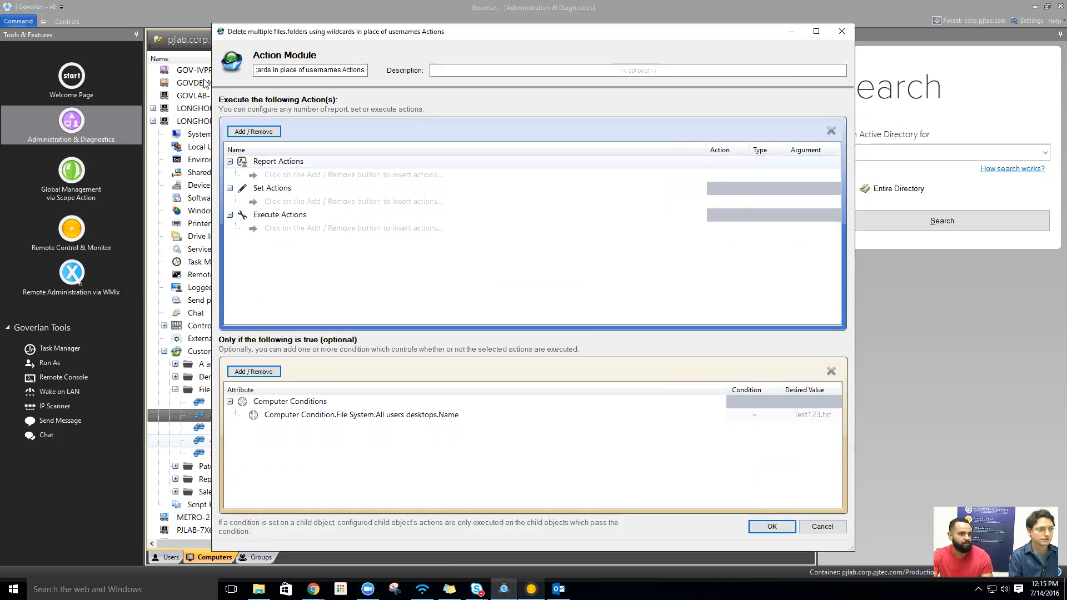
pyautogui.click(275, 133)
pyautogui.moveTo(329, 128)
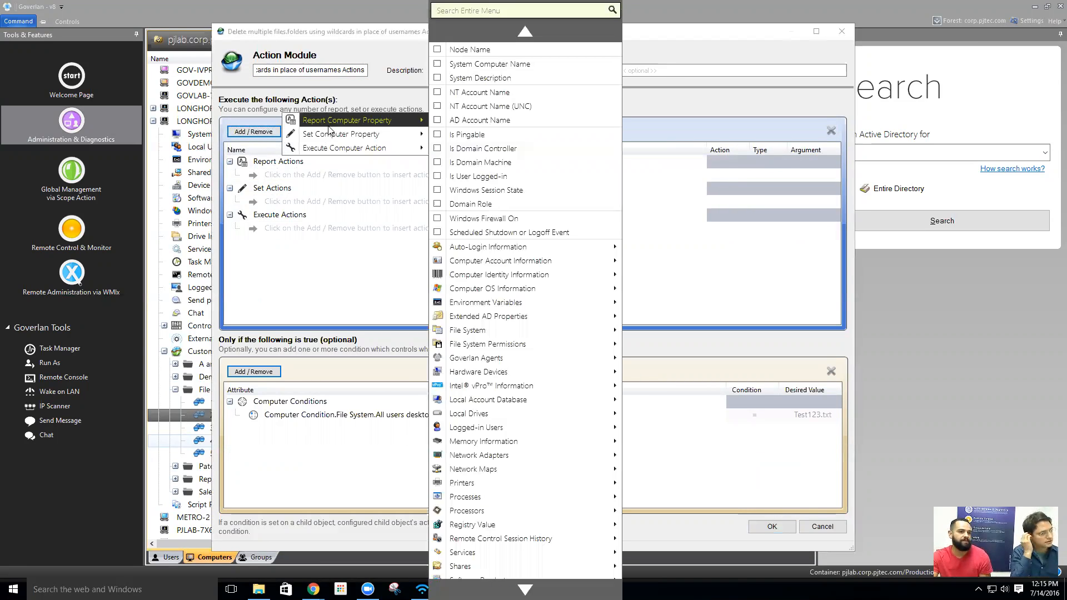
pyautogui.moveTo(339, 154)
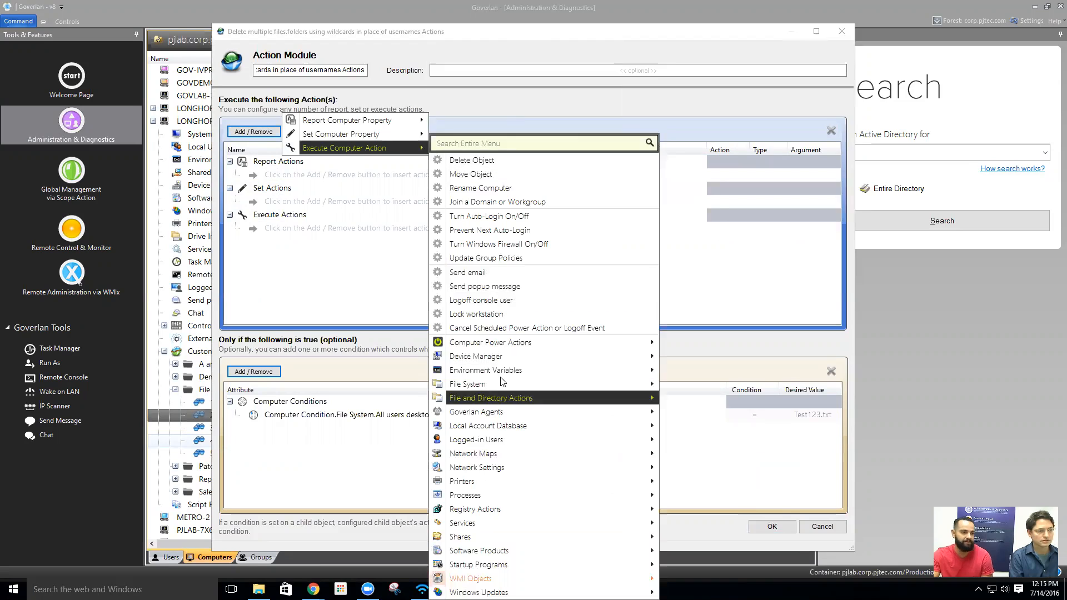
pyautogui.moveTo(501, 385)
pyautogui.moveTo(719, 401)
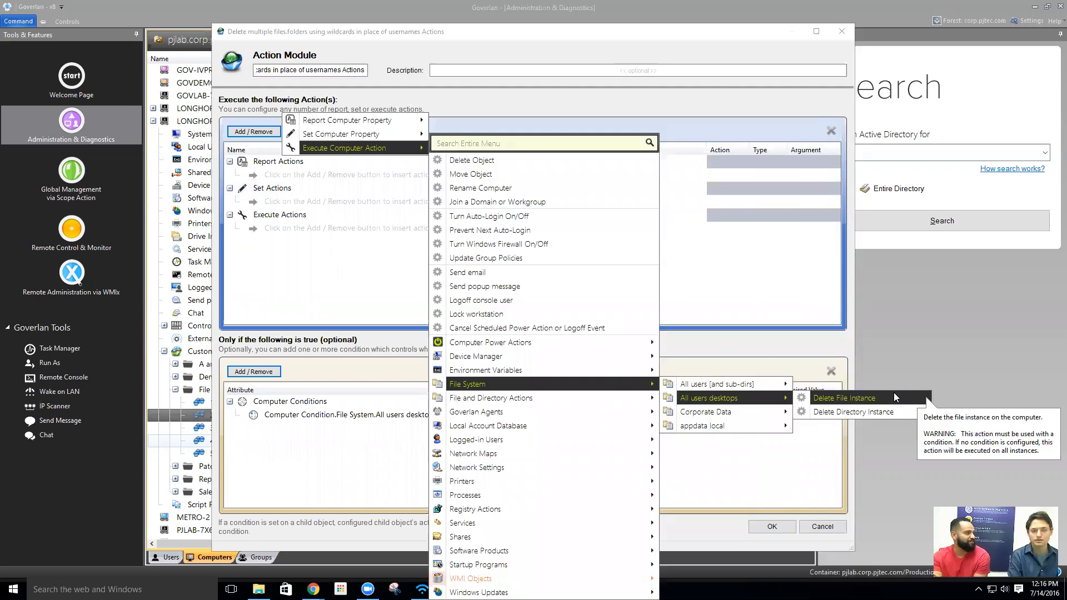
pyautogui.click(851, 401)
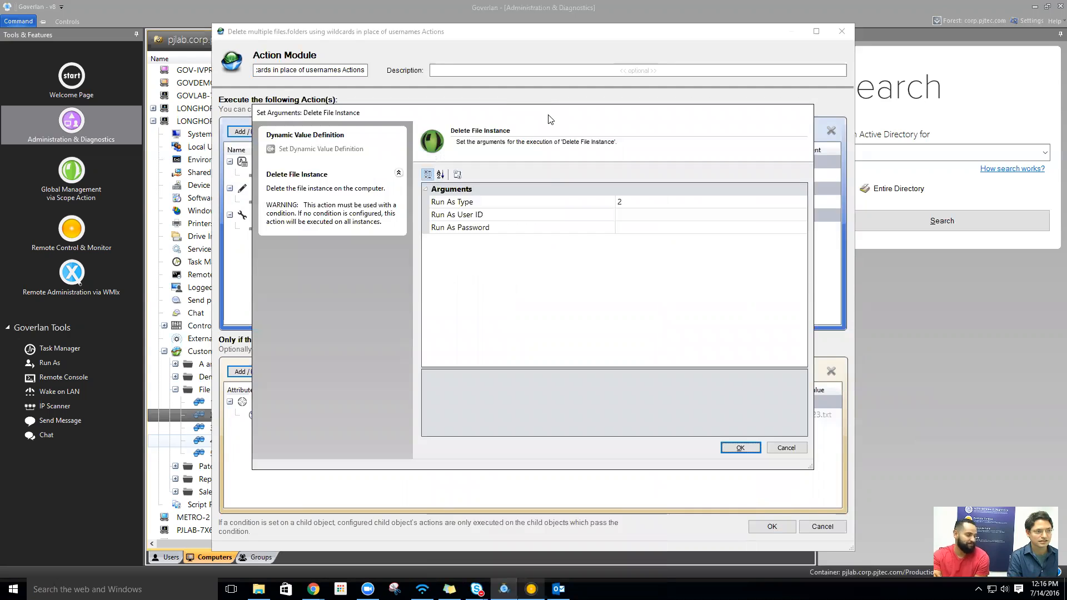
# - Enlarge the Set Arguments dialog to read the Run As Type help, keeping 2 (Run as Me)
pyautogui.moveTo(549, 119); pyautogui.dragTo(546, 109)
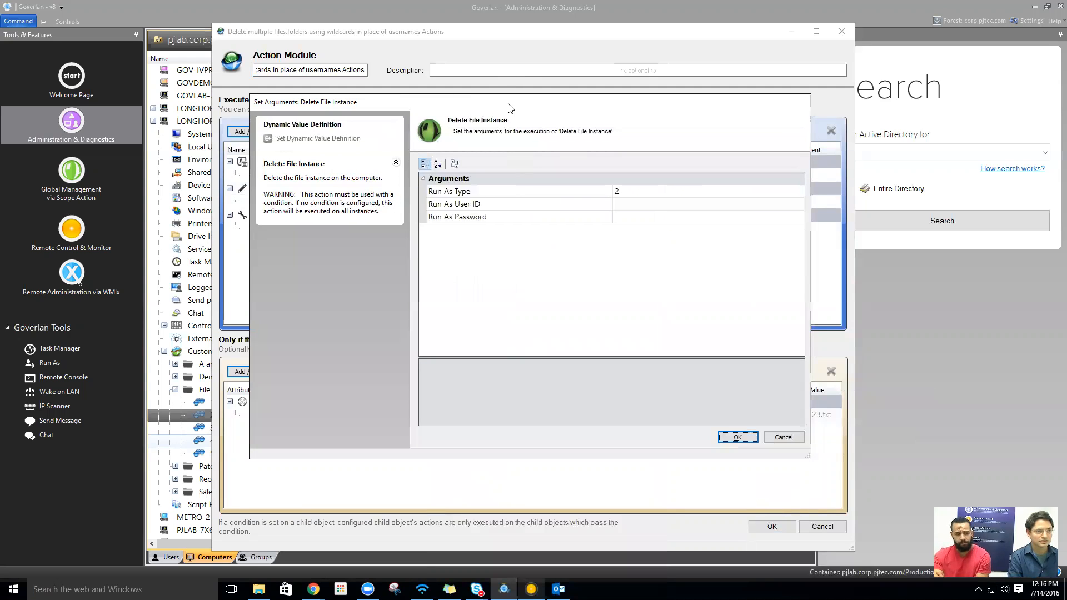
pyautogui.click(481, 193)
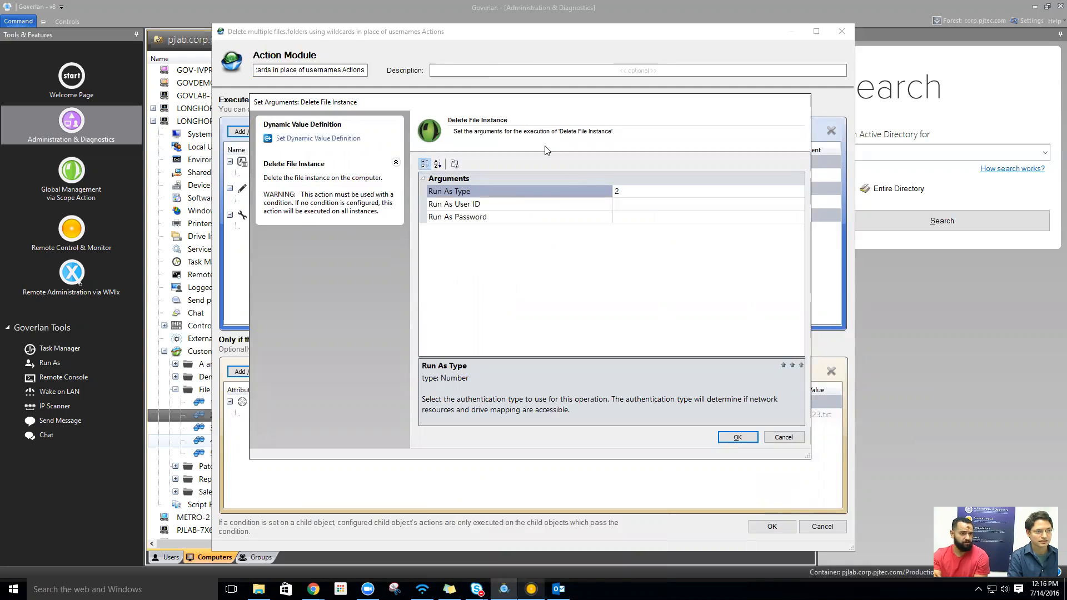
pyautogui.click(792, 366)
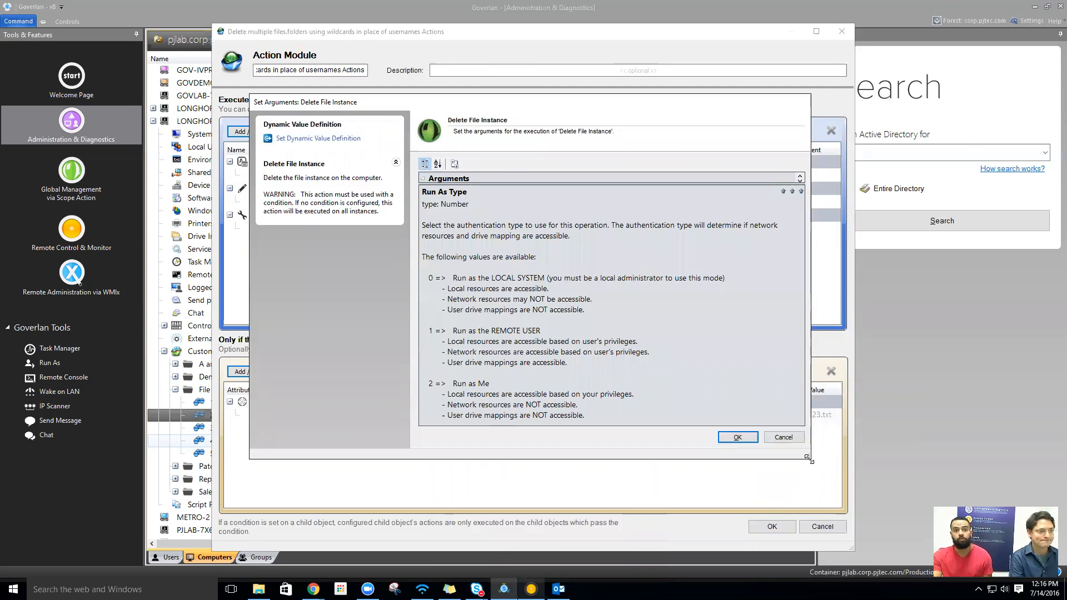
pyautogui.moveTo(808, 458); pyautogui.dragTo(961, 475)
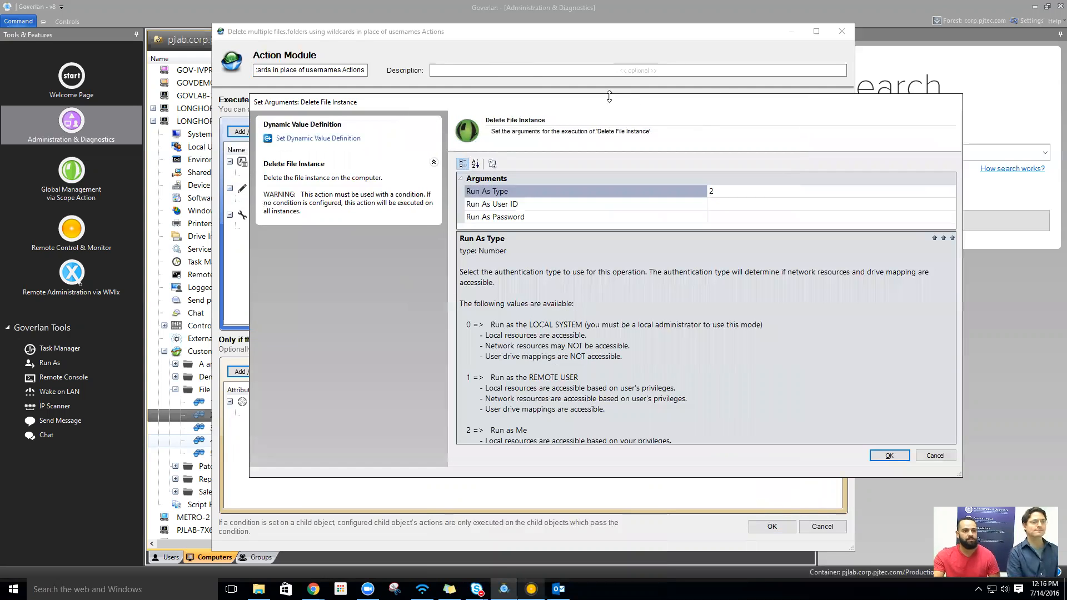
pyautogui.moveTo(556, 100); pyautogui.dragTo(471, 85)
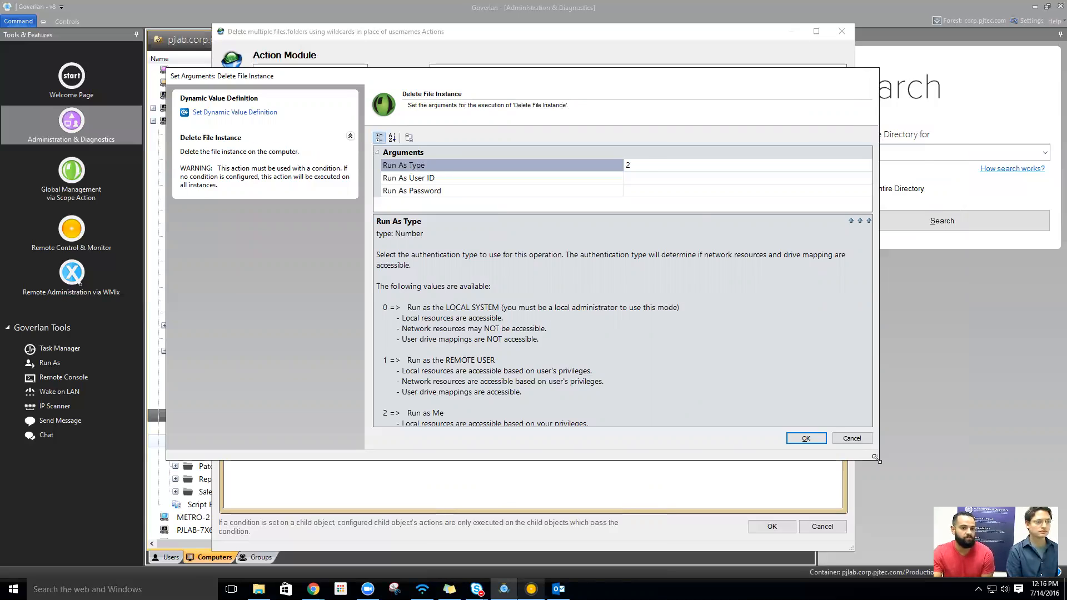
pyautogui.moveTo(876, 459); pyautogui.dragTo(920, 523)
pyautogui.click(903, 287)
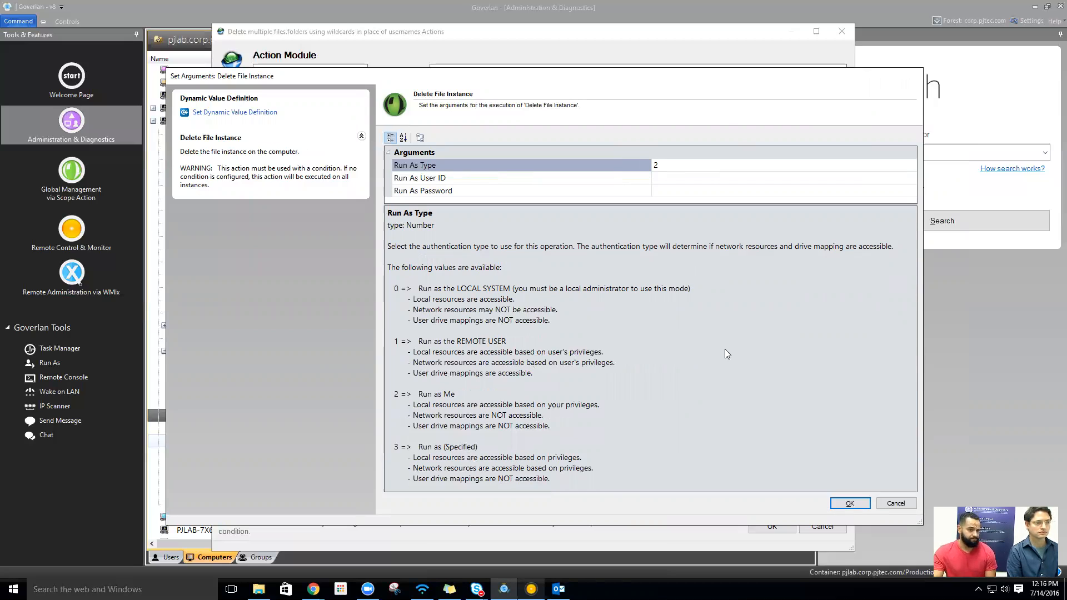
pyautogui.click(849, 504)
# - Save the delete module, review the Confirmation report unchanged, and save the custom action
pyautogui.click(399, 420)
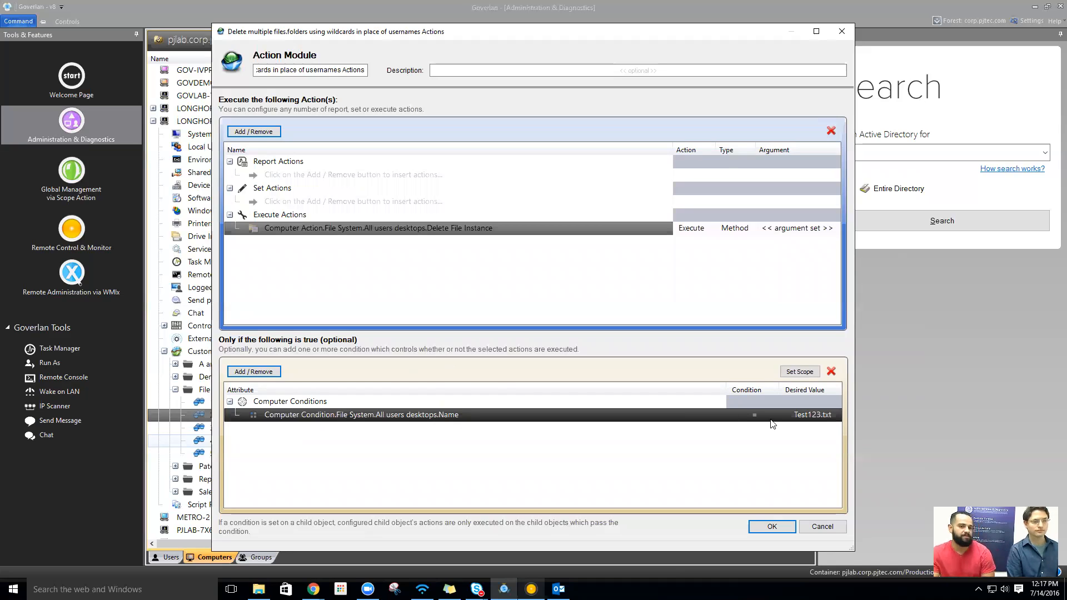
pyautogui.click(772, 527)
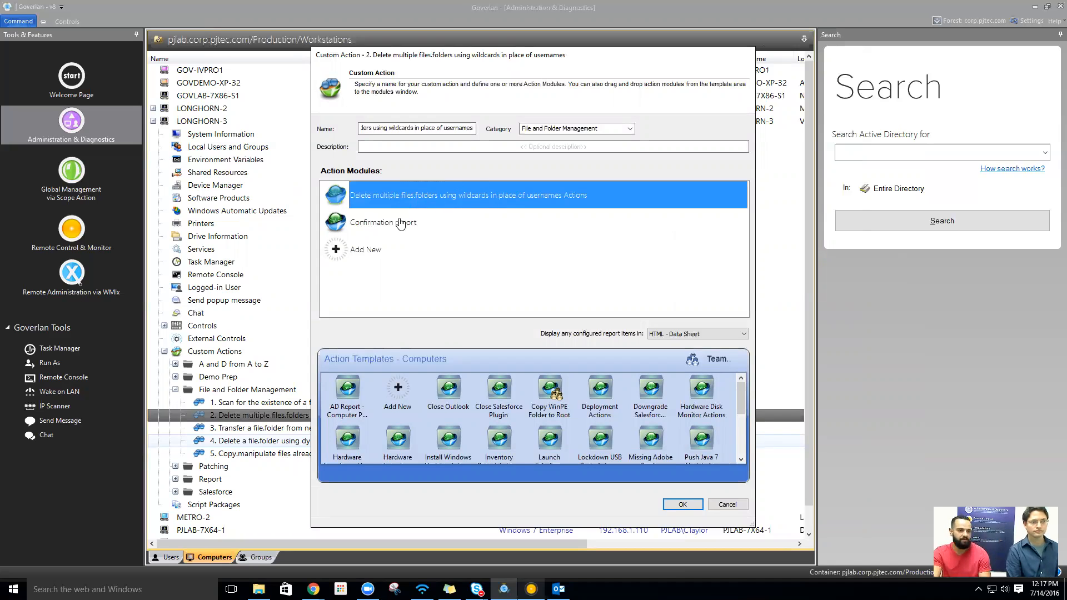
pyautogui.doubleClick(400, 222)
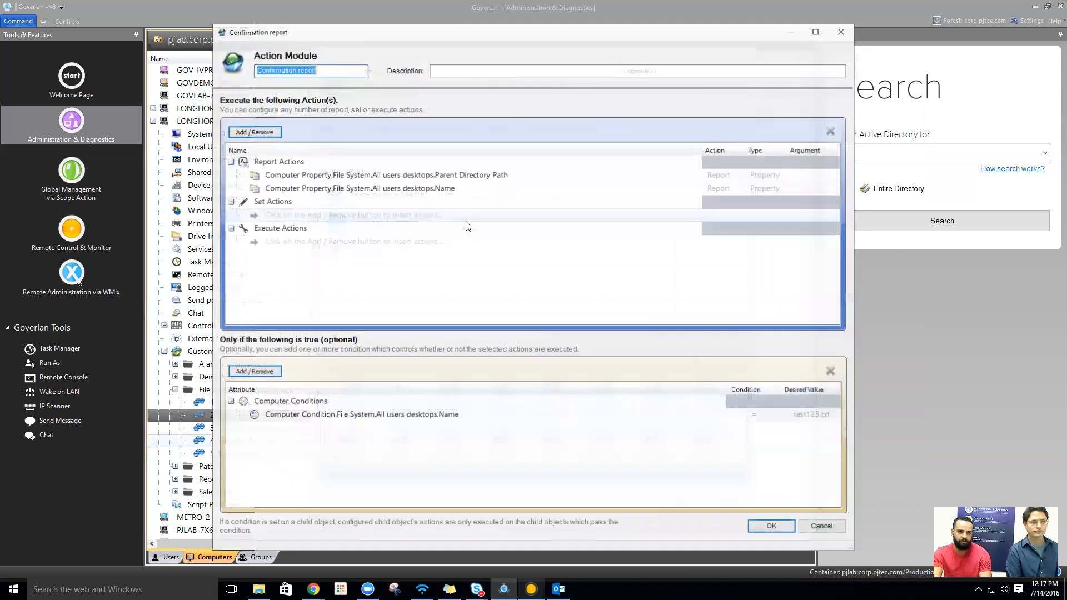
pyautogui.click(473, 177)
pyautogui.click(434, 187)
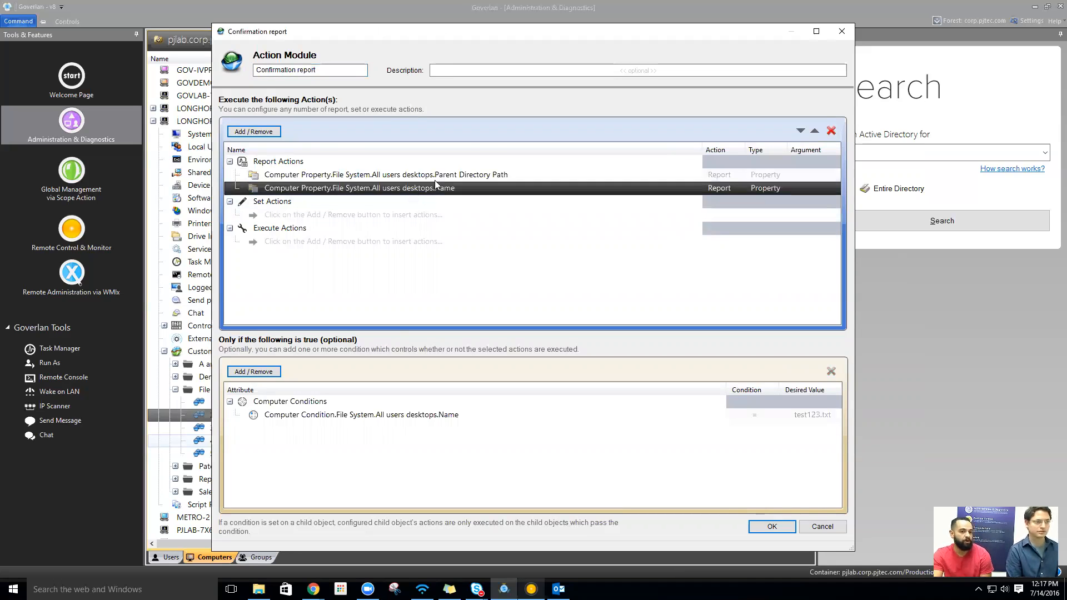
pyautogui.doubleClick(806, 412)
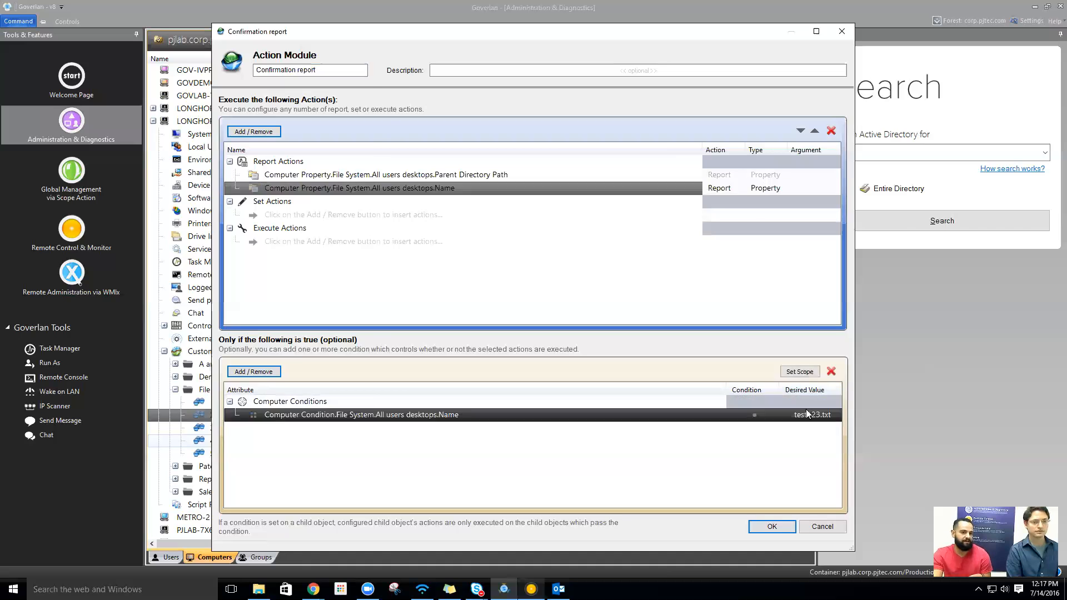
pyautogui.click(884, 494)
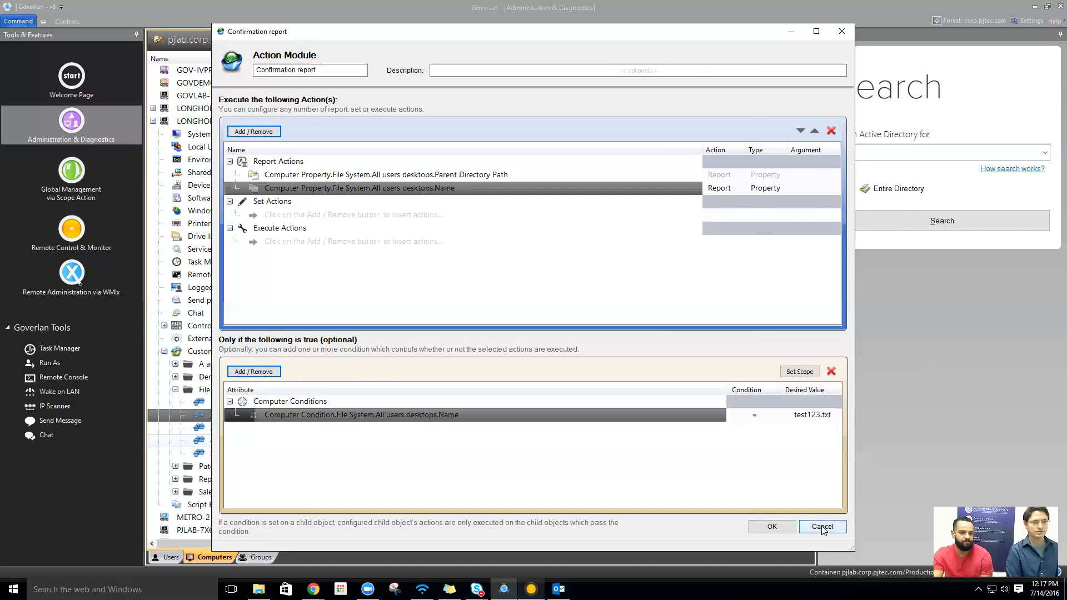
pyautogui.click(822, 526)
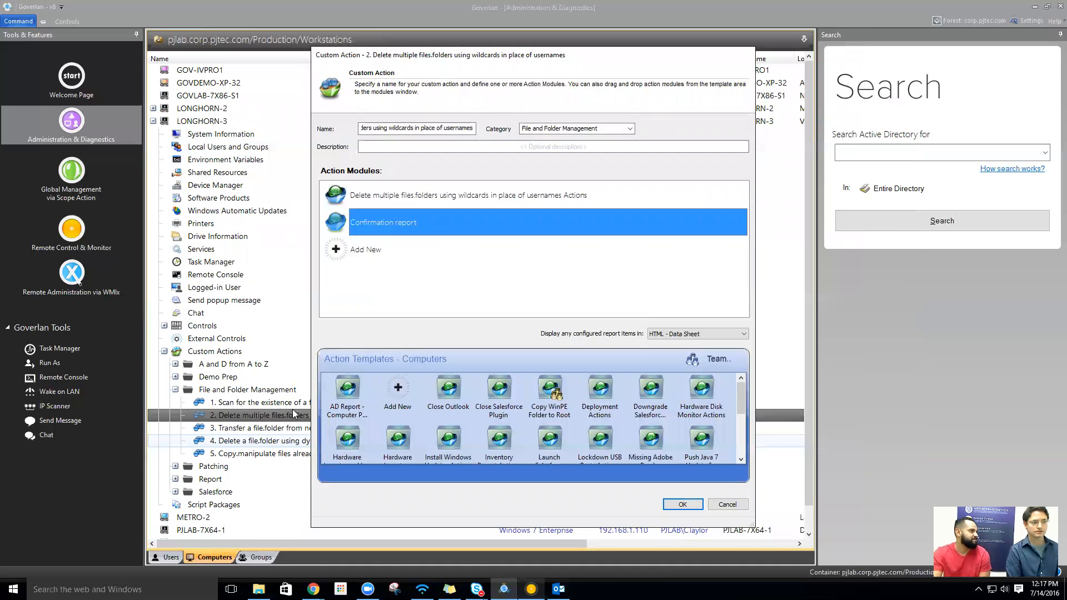
pyautogui.click(682, 504)
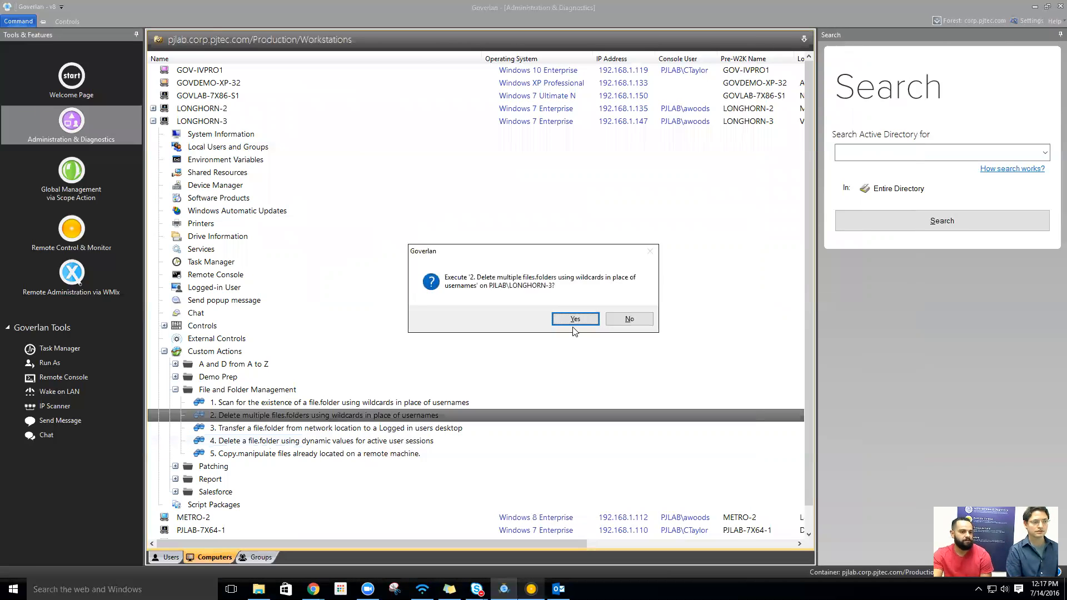
# - Run custom action 2 (delete multiple files) on LONGHORN-3, confirming and dismissing each result message
pyautogui.click(573, 321)
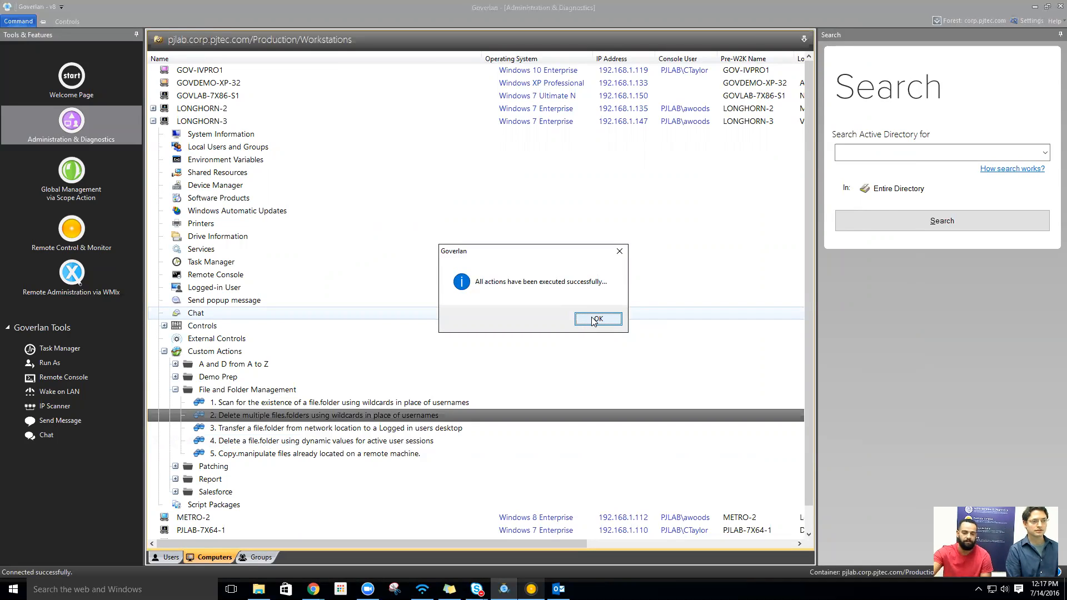
pyautogui.click(594, 321)
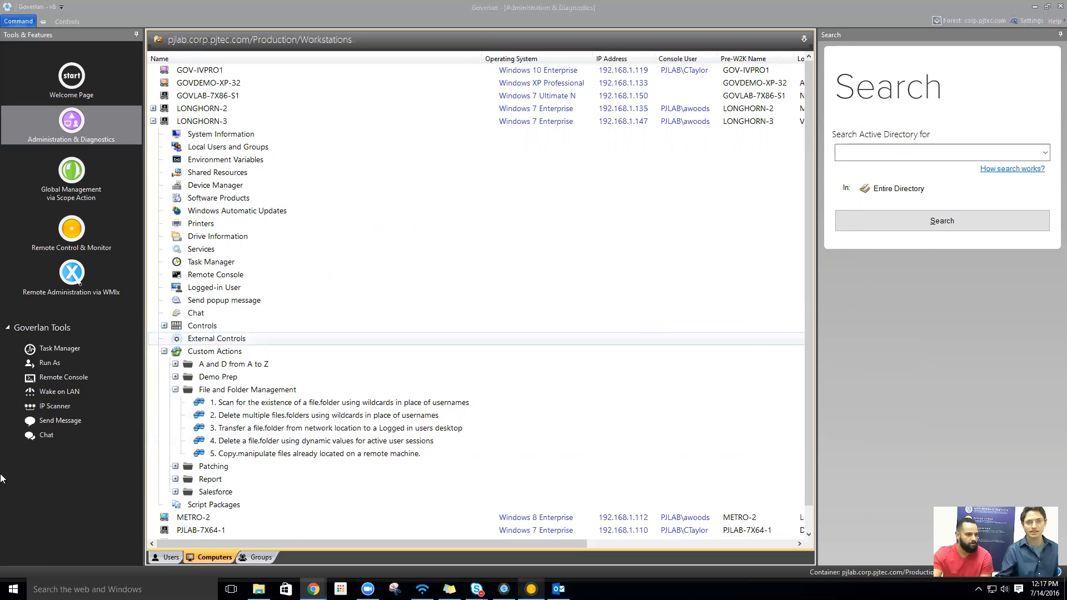
pyautogui.doubleClick(327, 415)
pyautogui.click(575, 318)
pyautogui.click(578, 325)
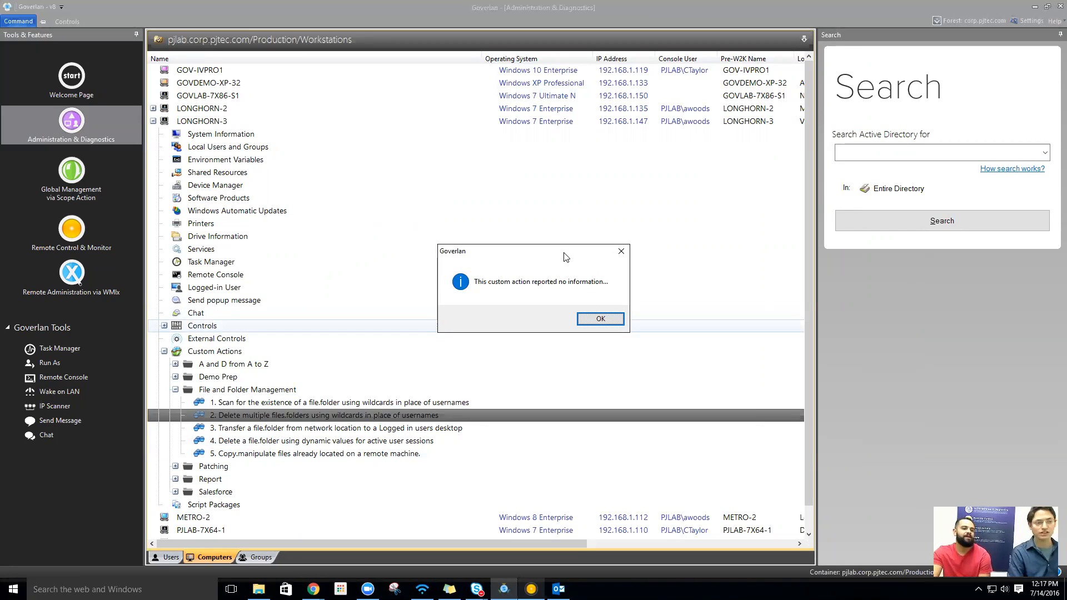
pyautogui.click(600, 319)
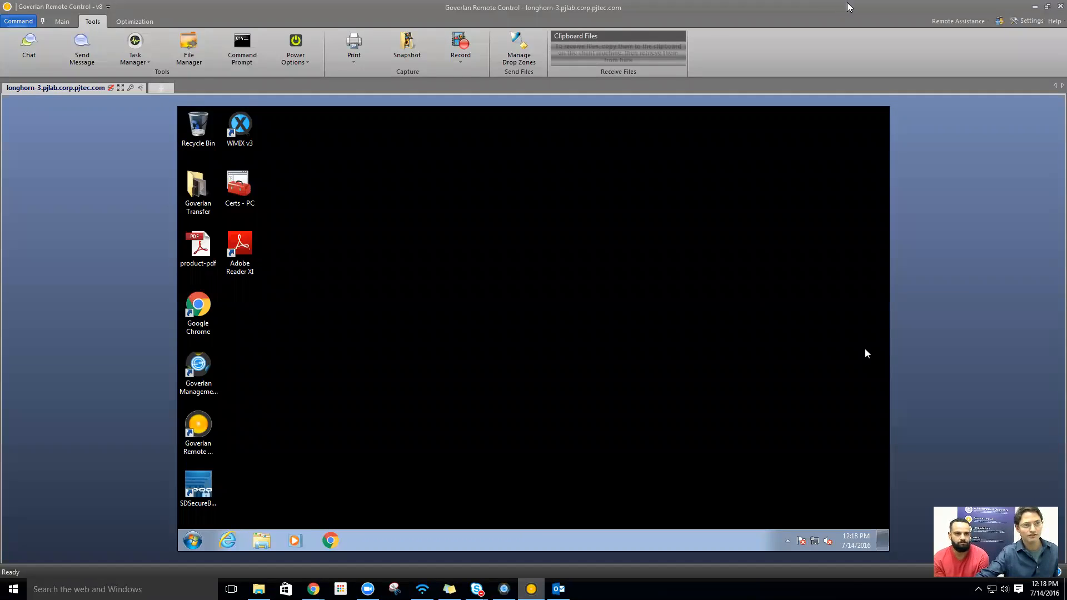
# - Reveal the remote view and drag the local test123 file onto LONGHORN-3
pyautogui.moveTo(849, 8); pyautogui.dragTo(772, 66)
pyautogui.moveTo(883, 1); pyautogui.dragTo(701, 30)
pyautogui.click(817, 60)
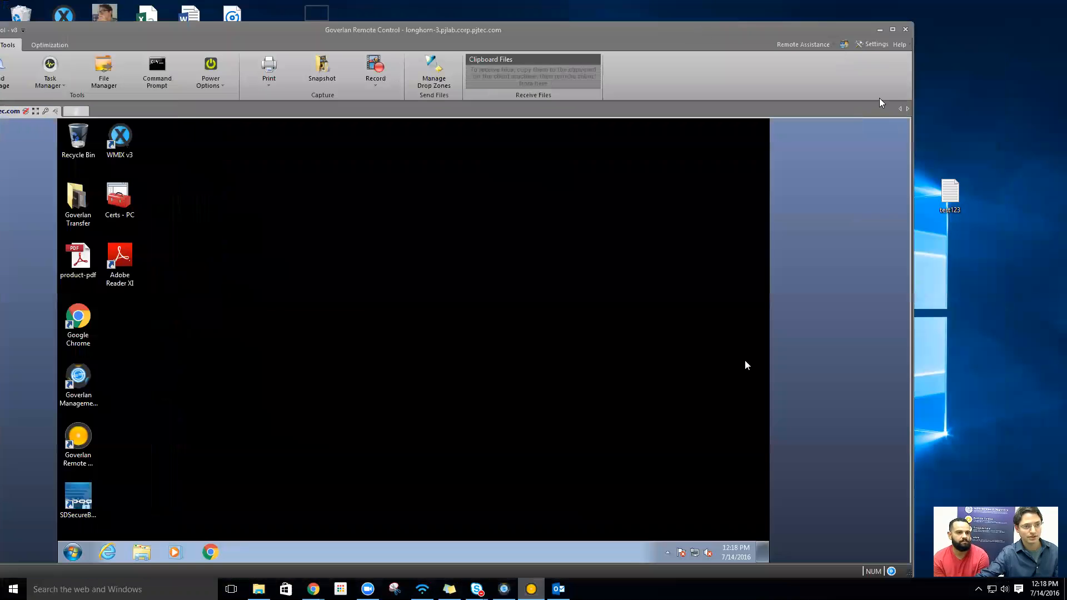
pyautogui.moveTo(947, 191); pyautogui.dragTo(188, 349)
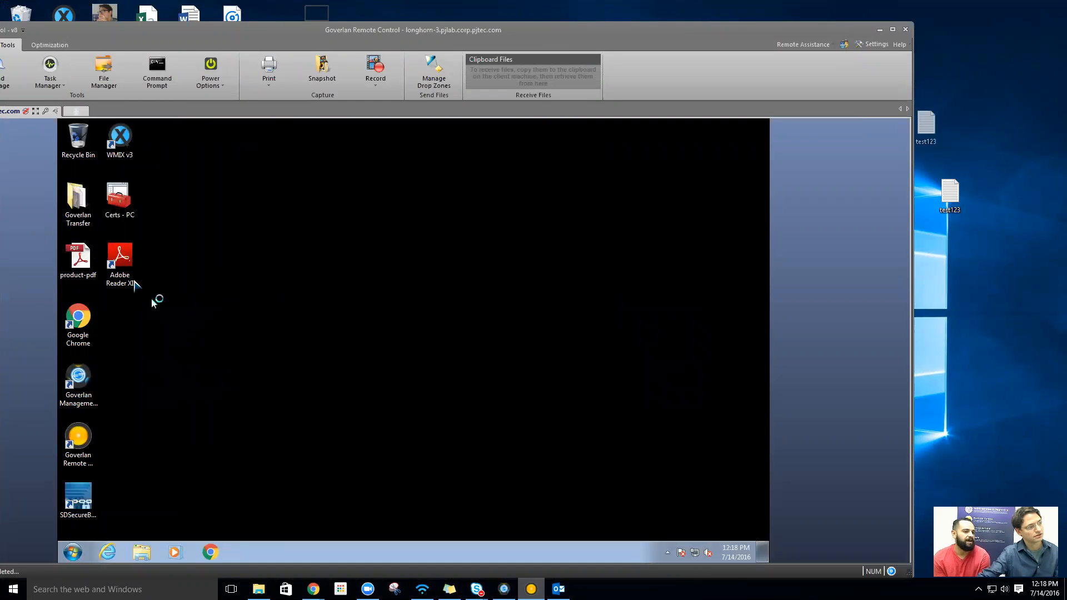
# - Move test123 from the remote Goverlan Transfer folder onto LONGHORN-3's Desktop and close the folder
pyautogui.doubleClick(77, 210)
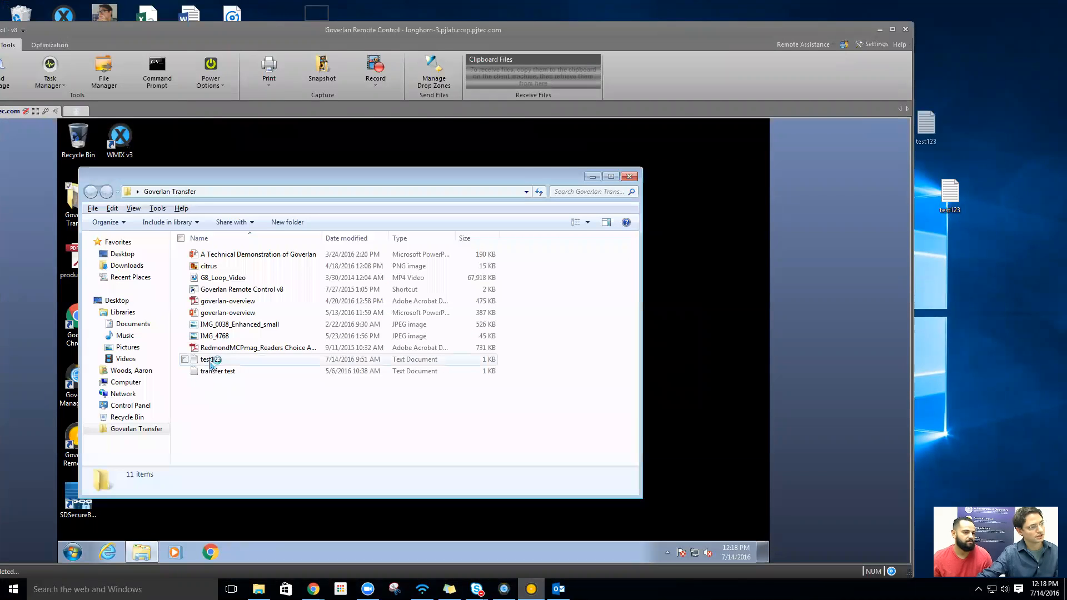
pyautogui.click(211, 359)
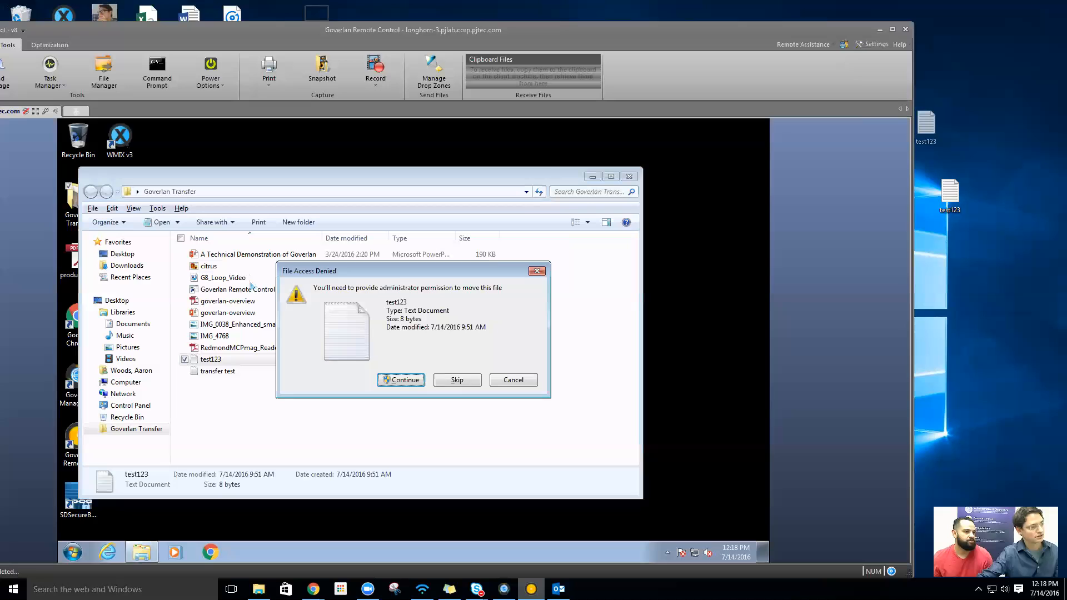
pyautogui.click(404, 381)
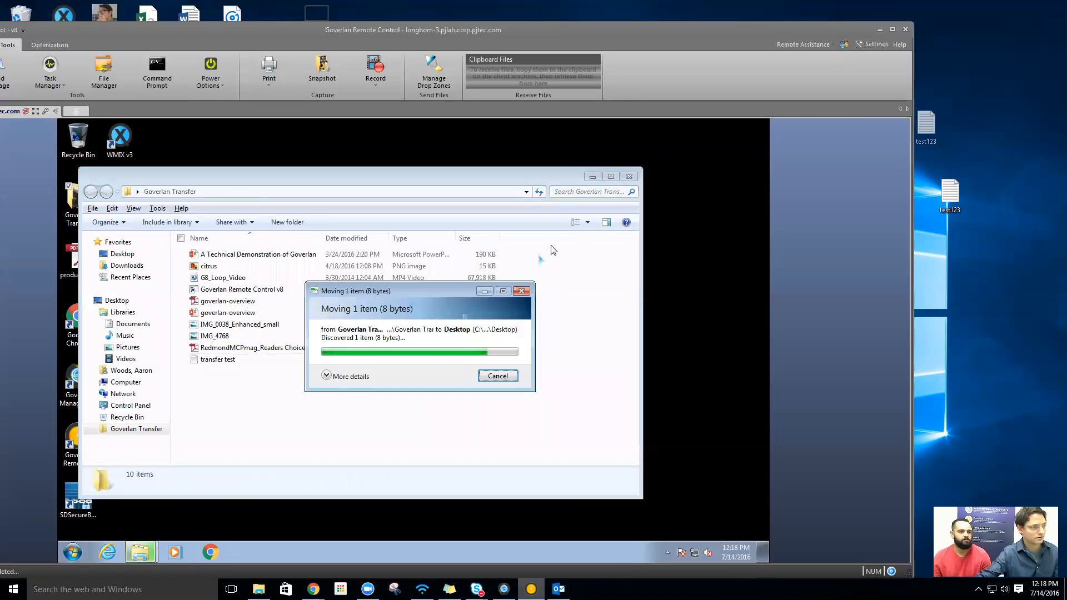
pyautogui.click(628, 176)
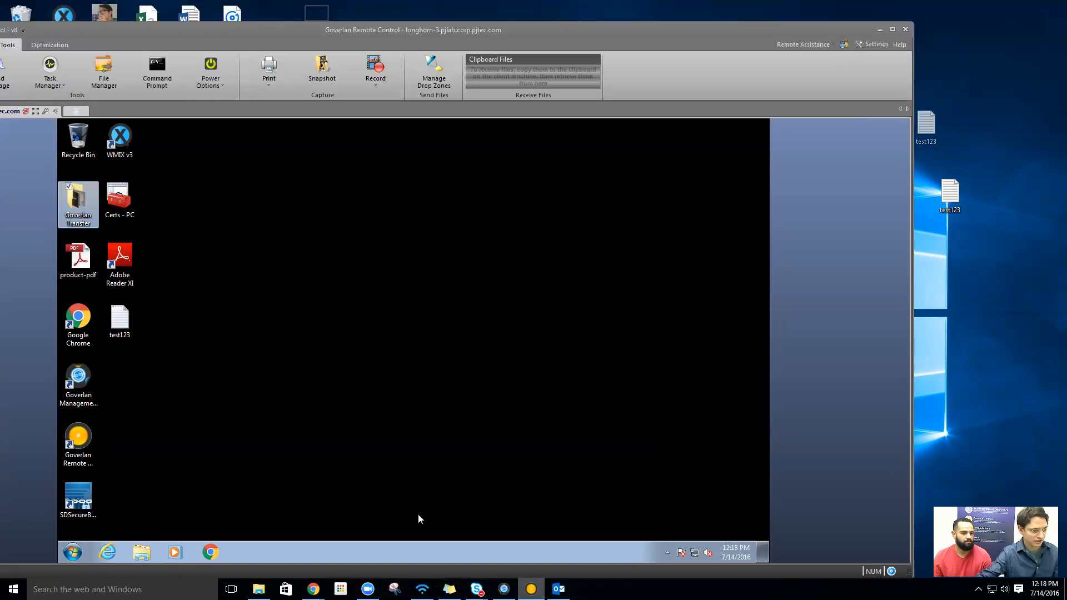
pyautogui.click(504, 588)
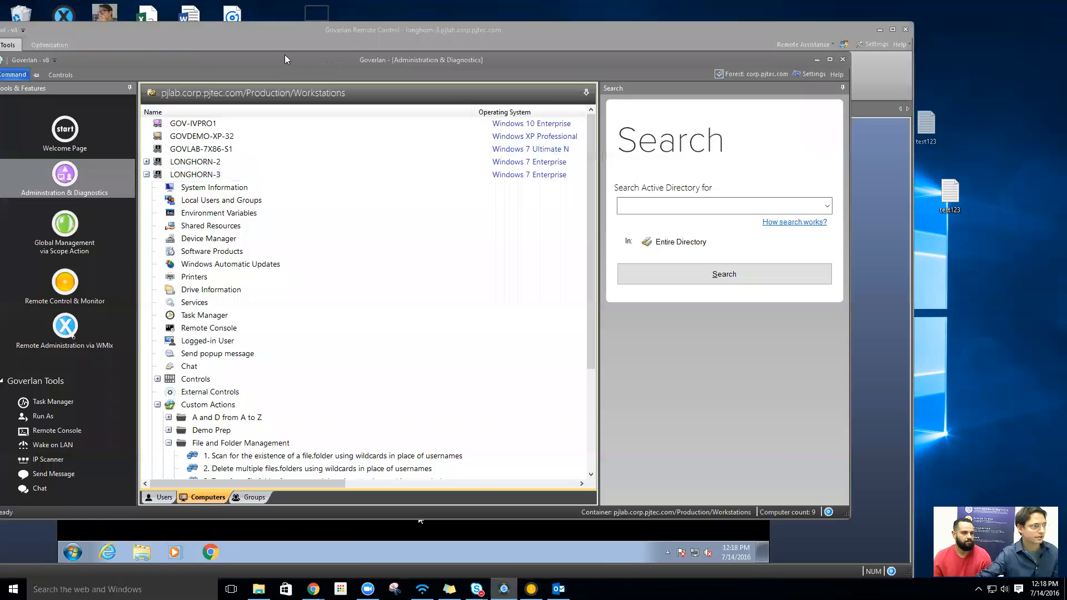
# - Arrange the remote view and console side by side and auto-hide the Search pane
pyautogui.moveTo(279, 48); pyautogui.dragTo(282, 49)
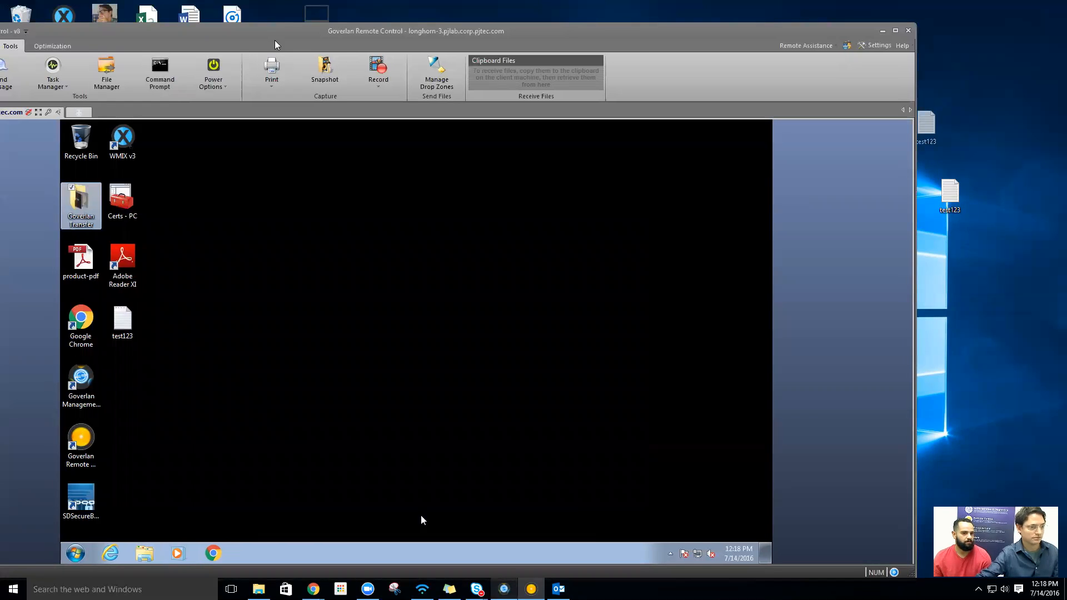
pyautogui.doubleClick(275, 44)
pyautogui.moveTo(72, 11); pyautogui.dragTo(714, 40)
pyautogui.click(266, 314)
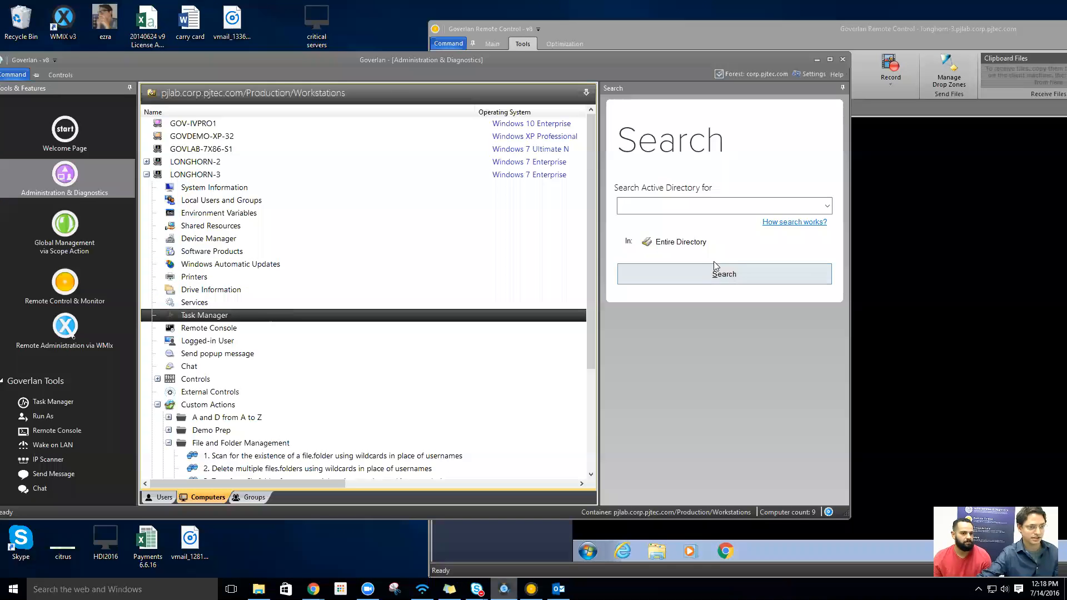
pyautogui.click(721, 331)
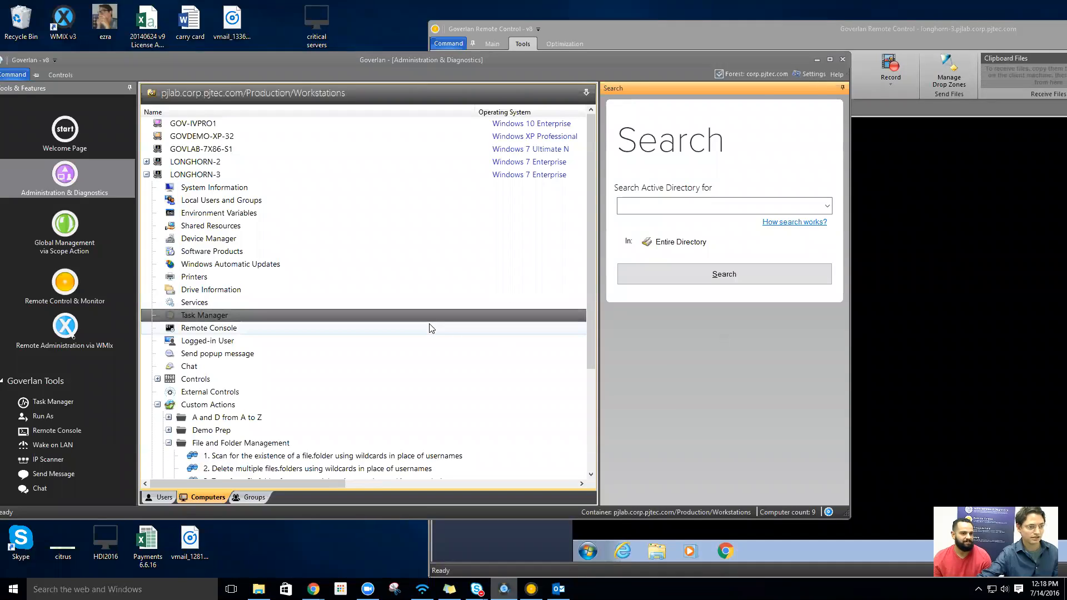
pyautogui.click(842, 88)
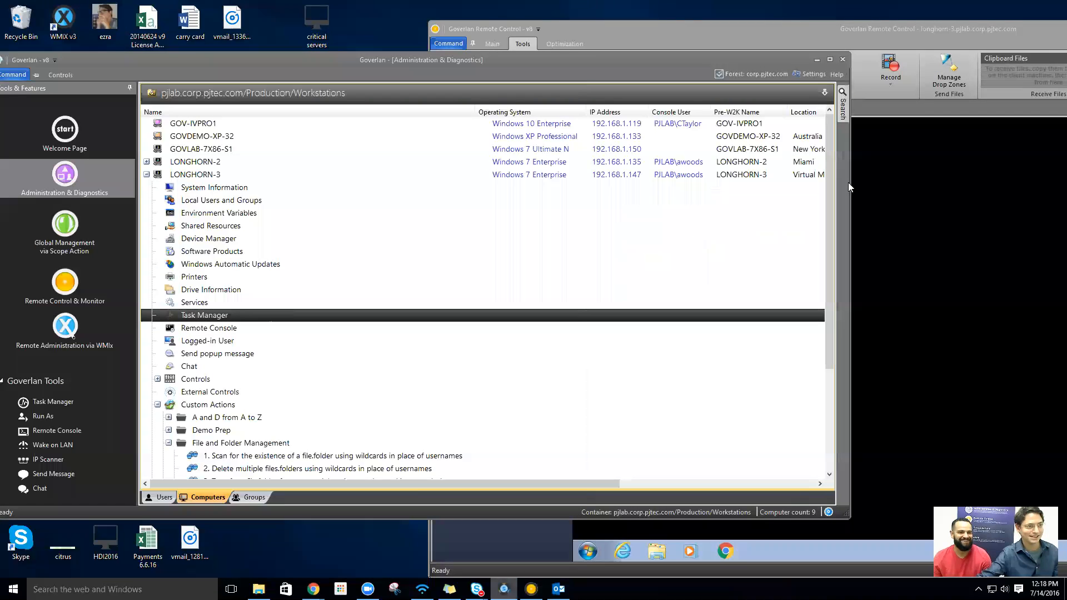
pyautogui.click(853, 276)
pyautogui.click(250, 340)
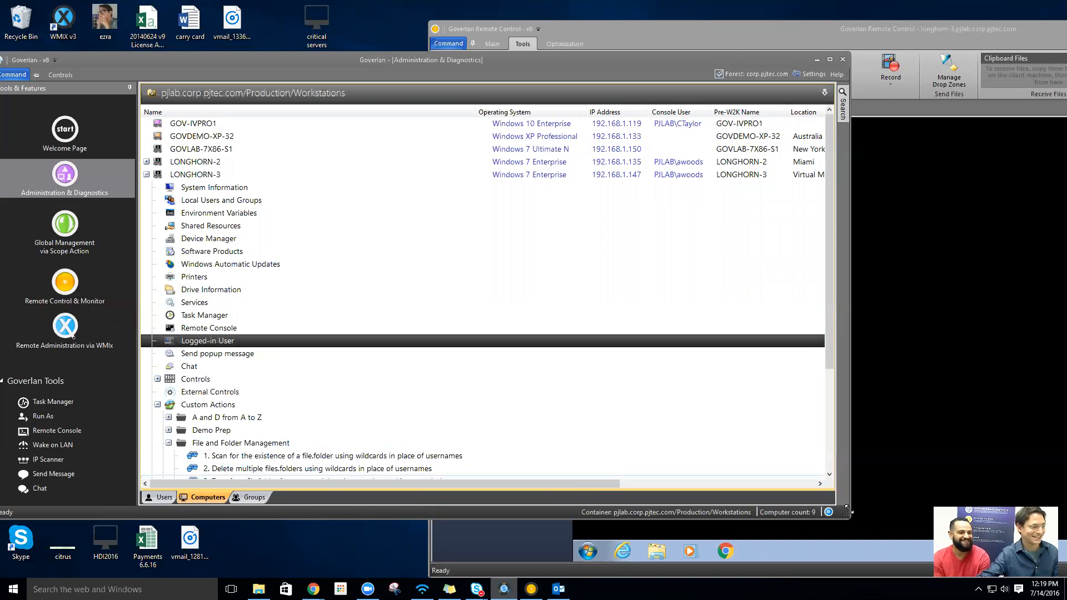
pyautogui.moveTo(848, 509); pyautogui.dragTo(446, 551)
# - Rerun custom action 2 on LONGHORN-3, confirm it, then maximize the Goverlan console
pyautogui.doubleClick(267, 468)
pyautogui.click(268, 335)
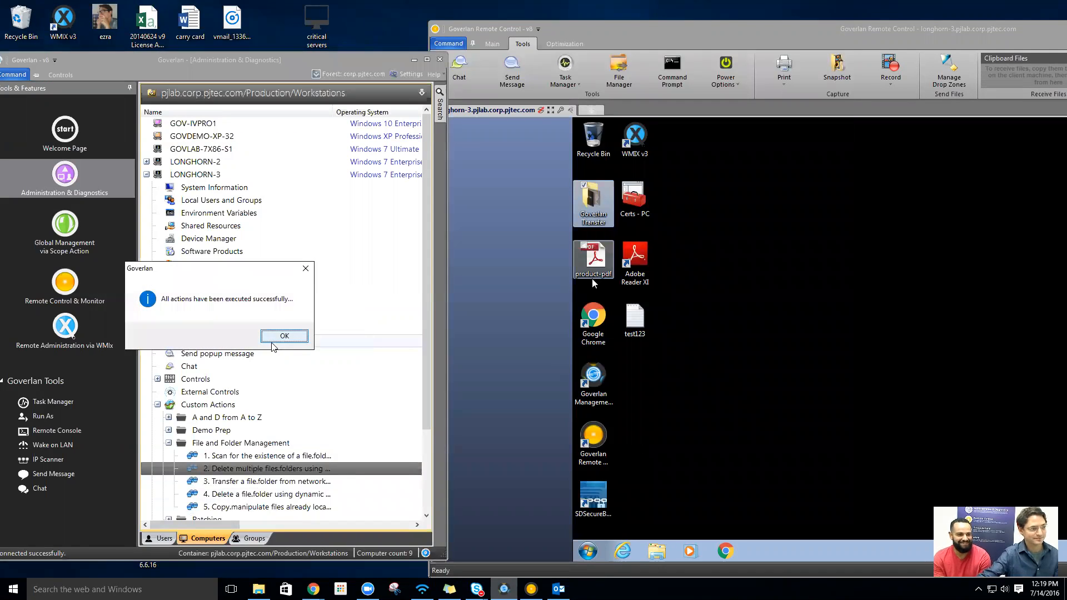
pyautogui.click(283, 336)
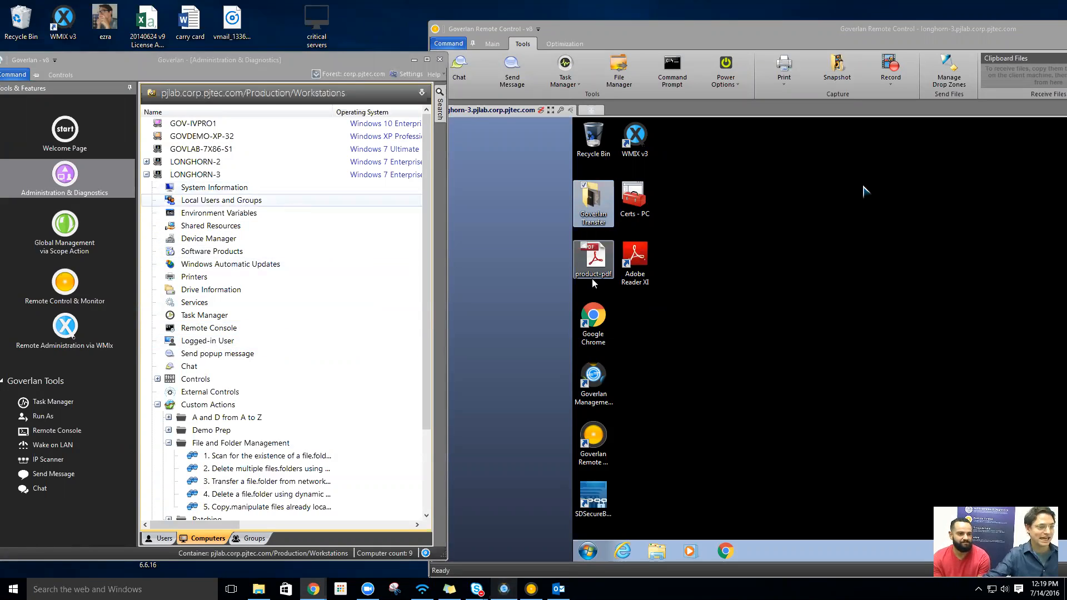
pyautogui.doubleClick(294, 60)
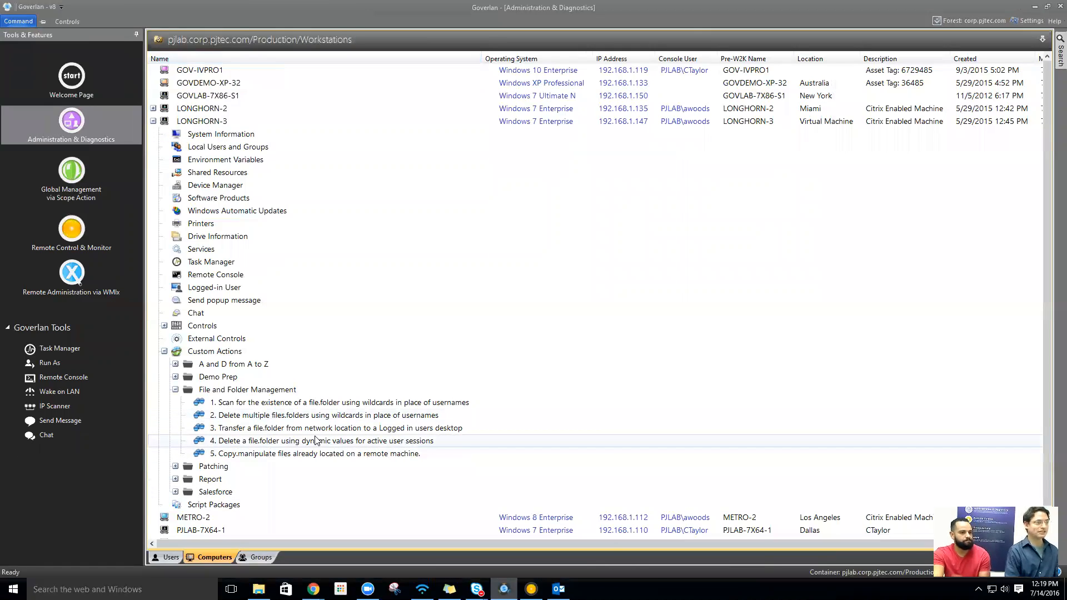
# - Open custom action 3's Properties and its 'Transfer a file/folder from network location to a remote machine' module
pyautogui.click(327, 426)
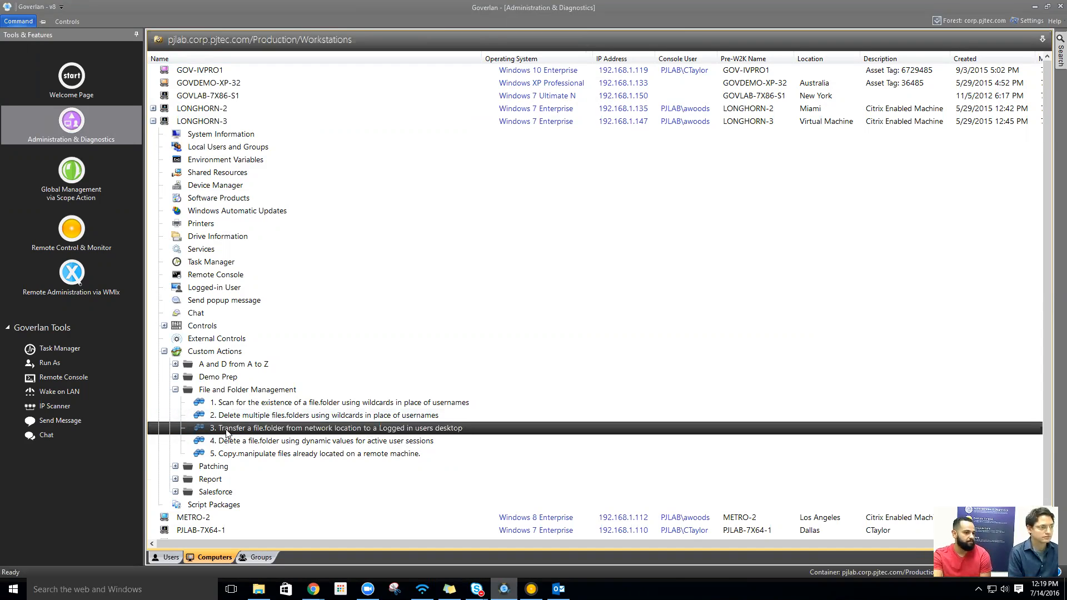
pyautogui.rightClick(254, 432)
pyautogui.click(293, 451)
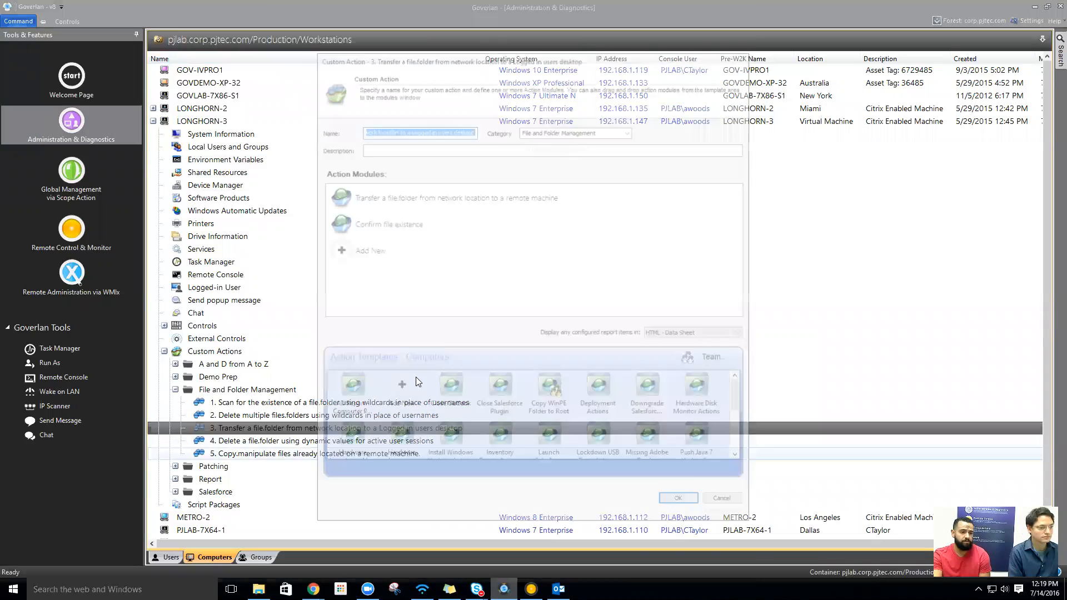
pyautogui.click(454, 206)
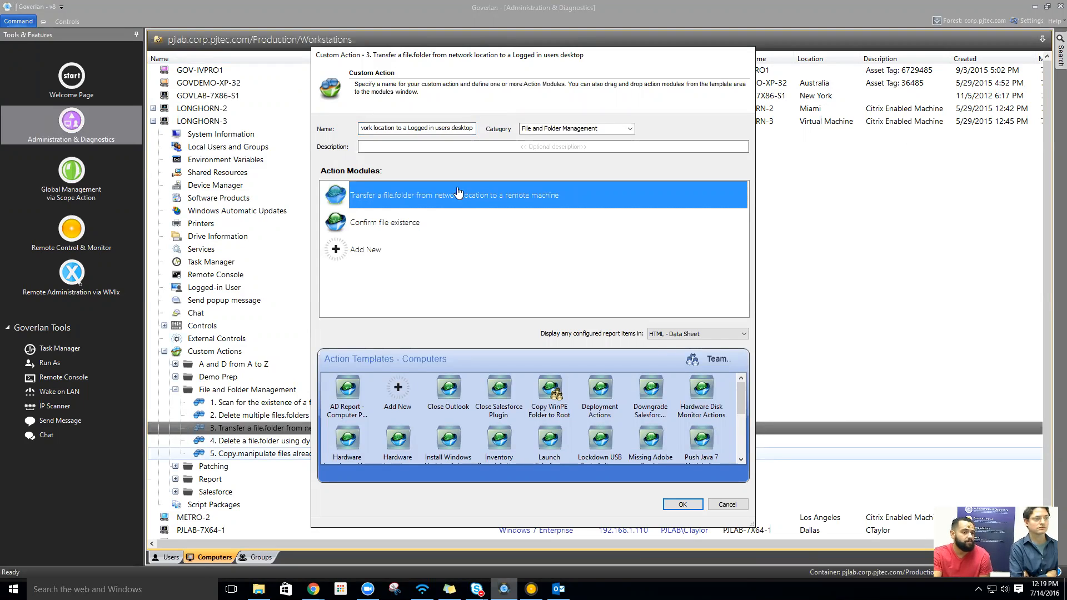
pyautogui.doubleClick(454, 206)
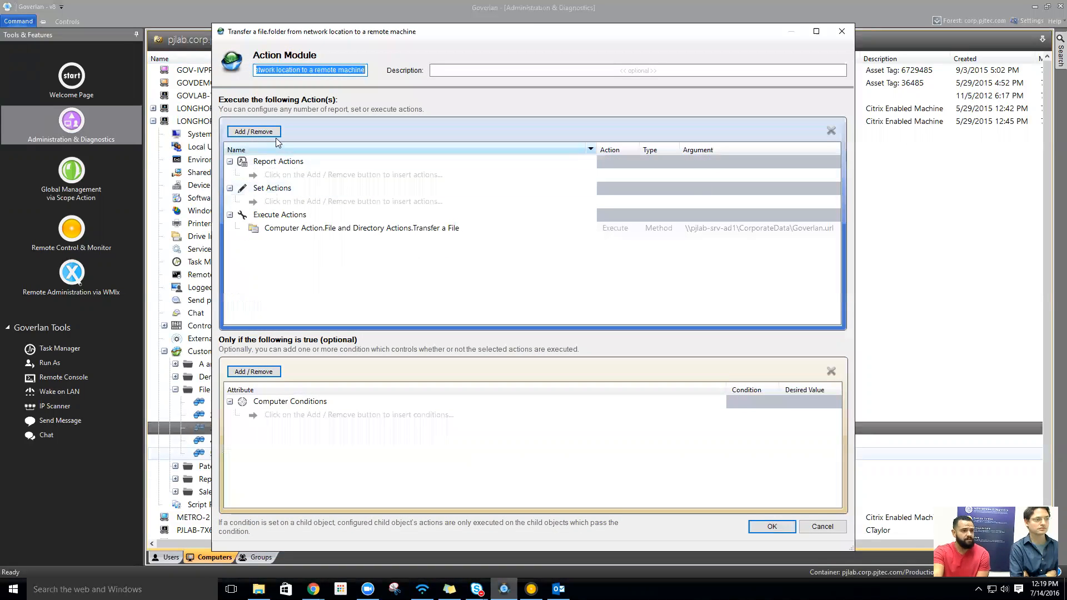
pyautogui.click(262, 132)
pyautogui.moveTo(316, 153)
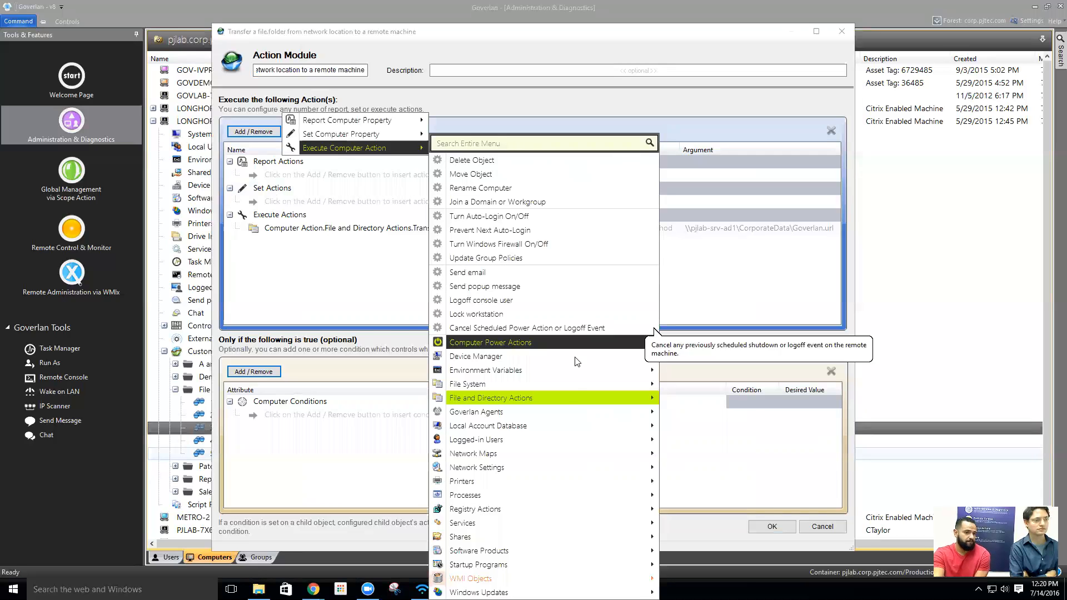
pyautogui.moveTo(567, 393)
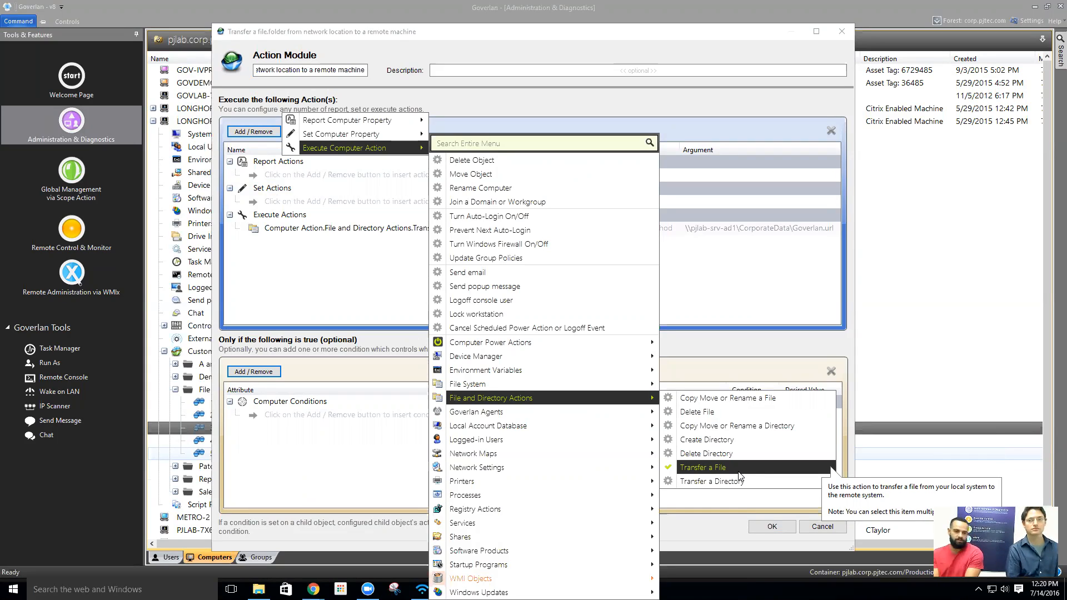
pyautogui.click(722, 240)
pyautogui.click(712, 234)
pyautogui.doubleClick(711, 233)
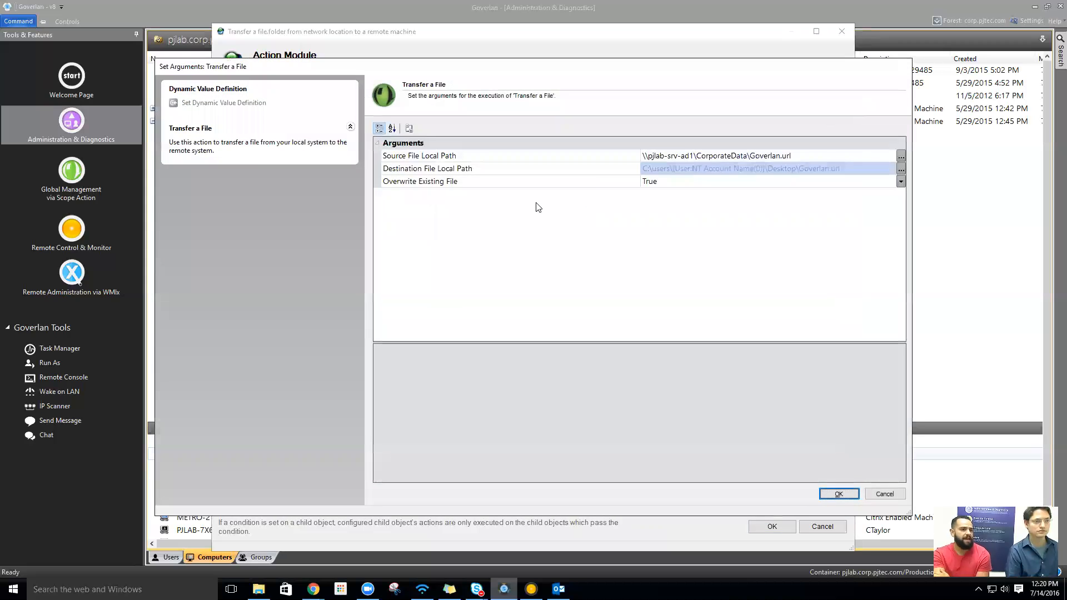
# - Inspect Transfer a File's network-share Source File Local Path and Destination File Local Path, opening the destination's dynamic value editor
pyautogui.click(464, 156)
pyautogui.click(463, 167)
pyautogui.click(449, 182)
pyautogui.click(473, 146)
pyautogui.click(475, 160)
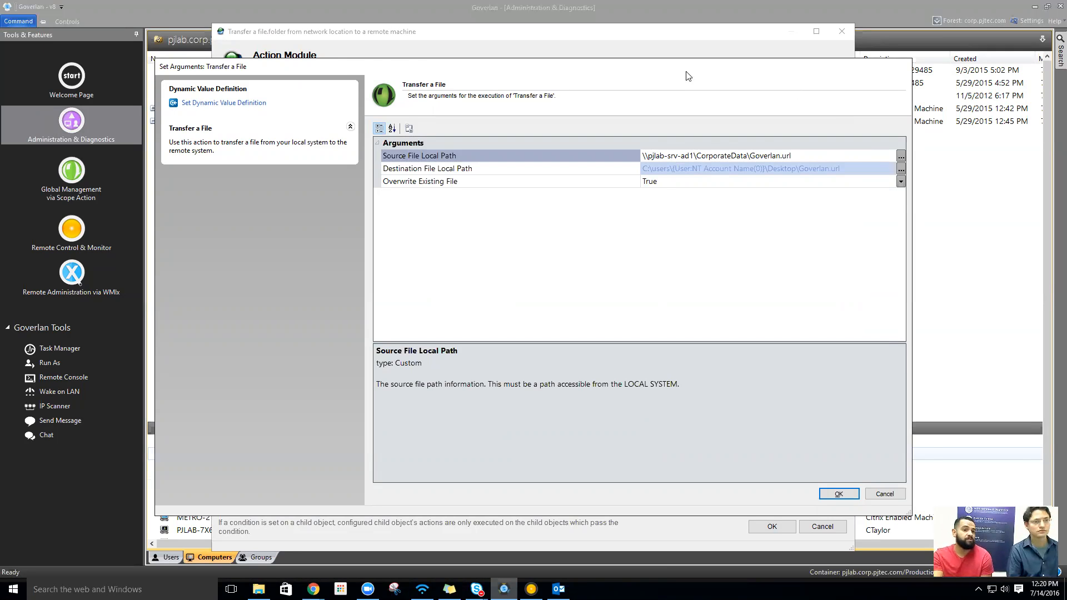
pyautogui.click(820, 174)
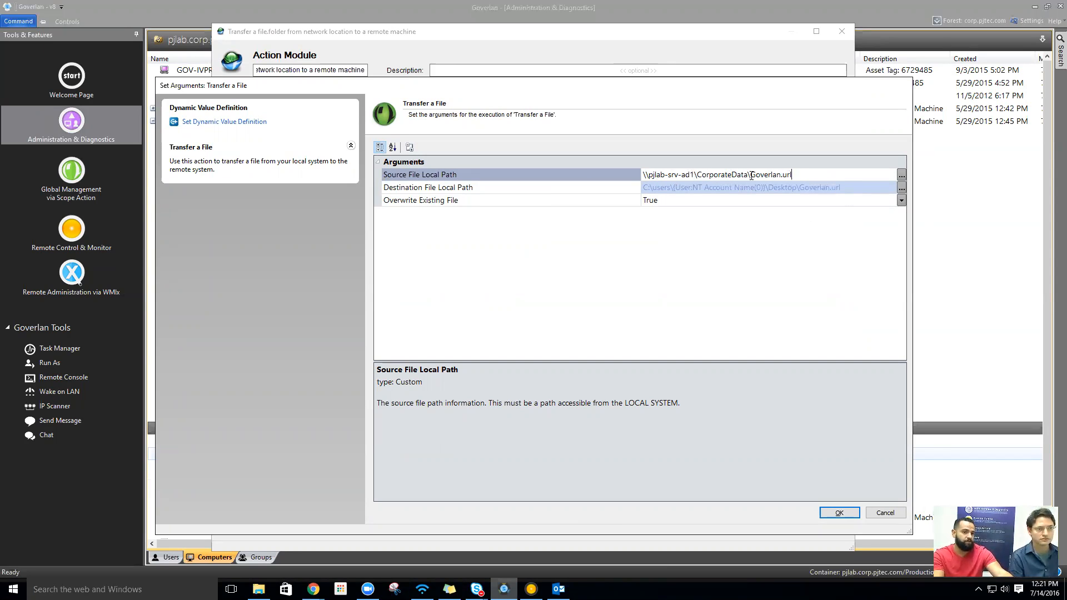
pyautogui.moveTo(751, 176); pyautogui.dragTo(619, 175)
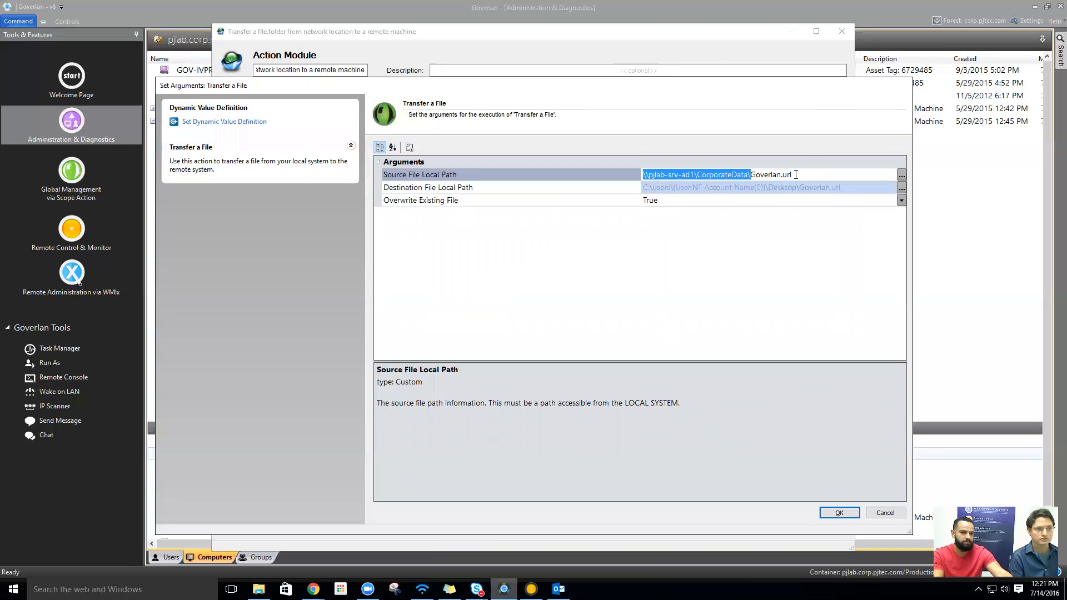
pyautogui.click(653, 177)
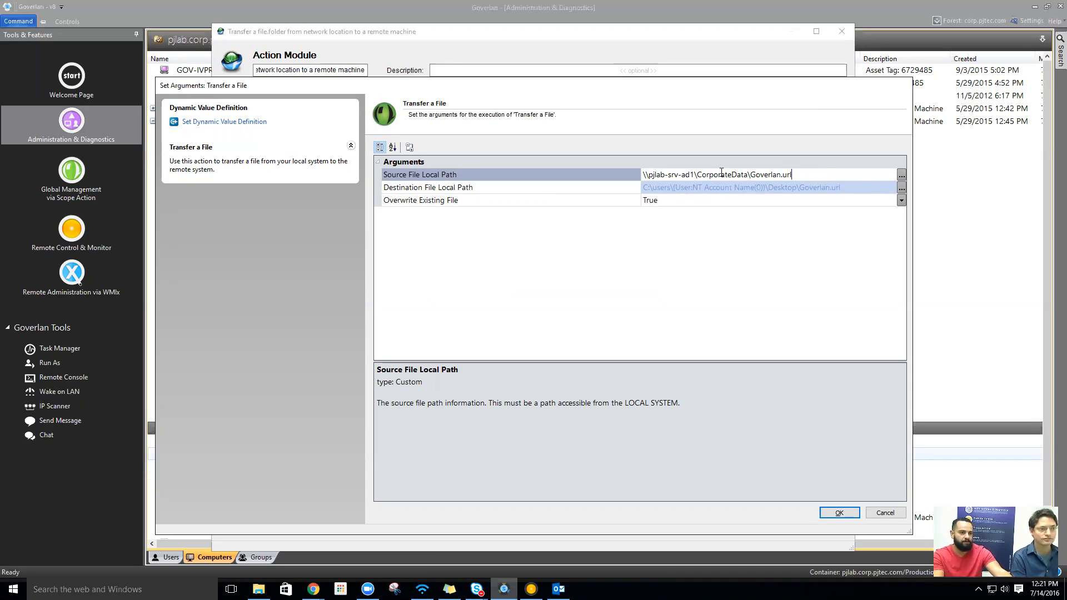
pyautogui.click(507, 189)
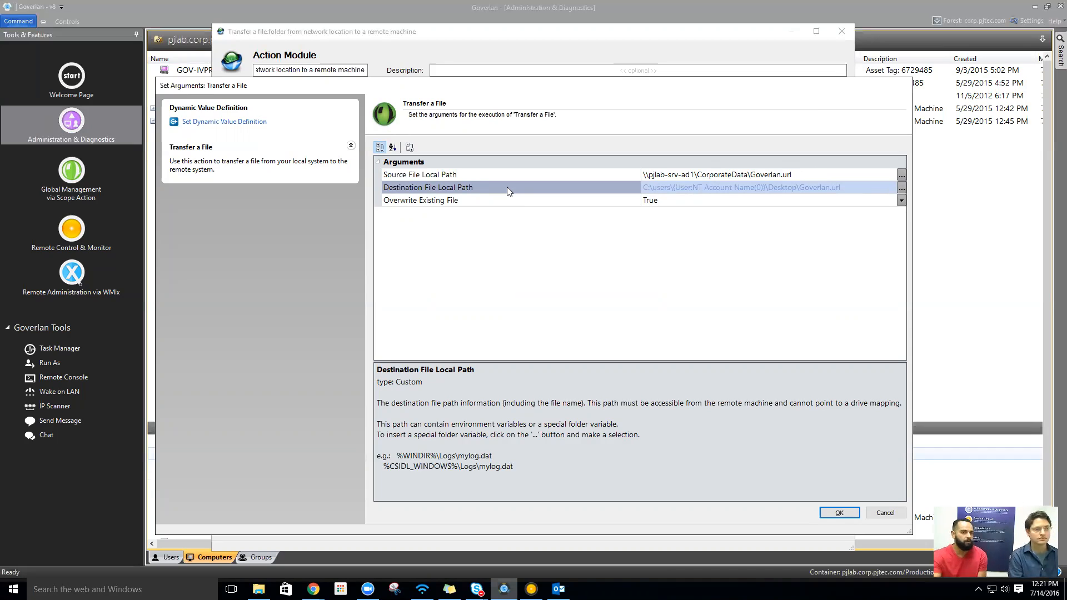
pyautogui.click(257, 121)
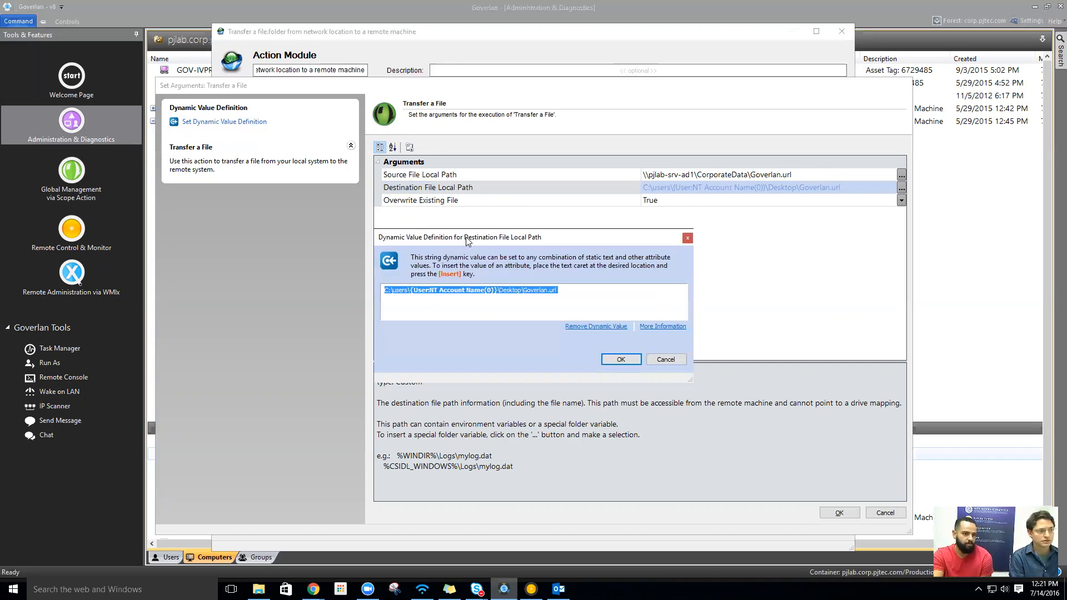
# - Erase the existing destination dynamic value, retype it as C:\users\, and bring up the attribute list
pyautogui.moveTo(465, 236); pyautogui.dragTo(526, 243)
pyautogui.click(558, 298)
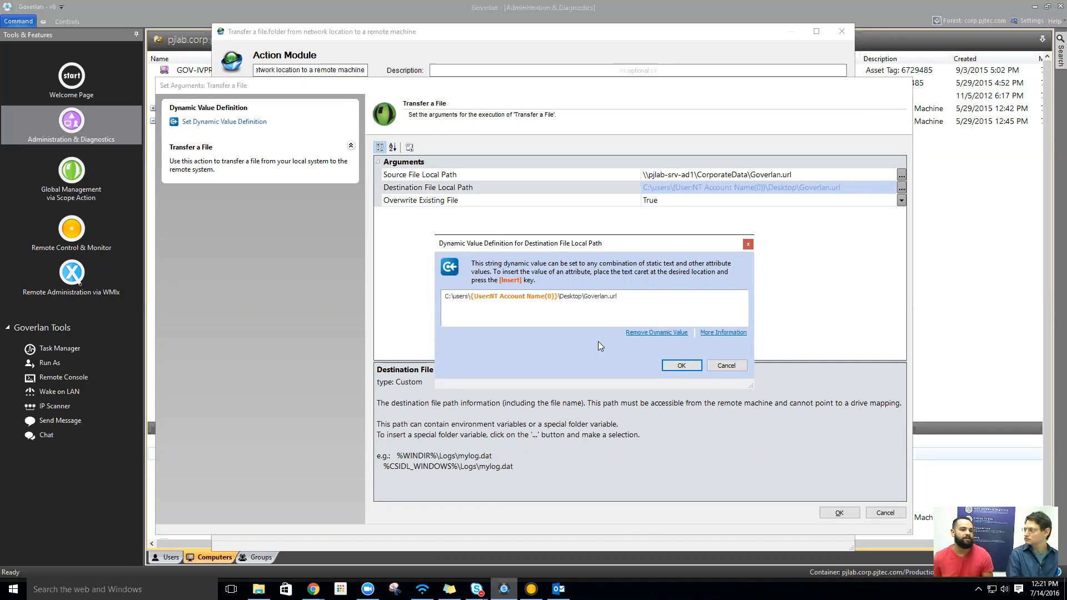
pyautogui.click(559, 296)
pyautogui.press('BackSpace')
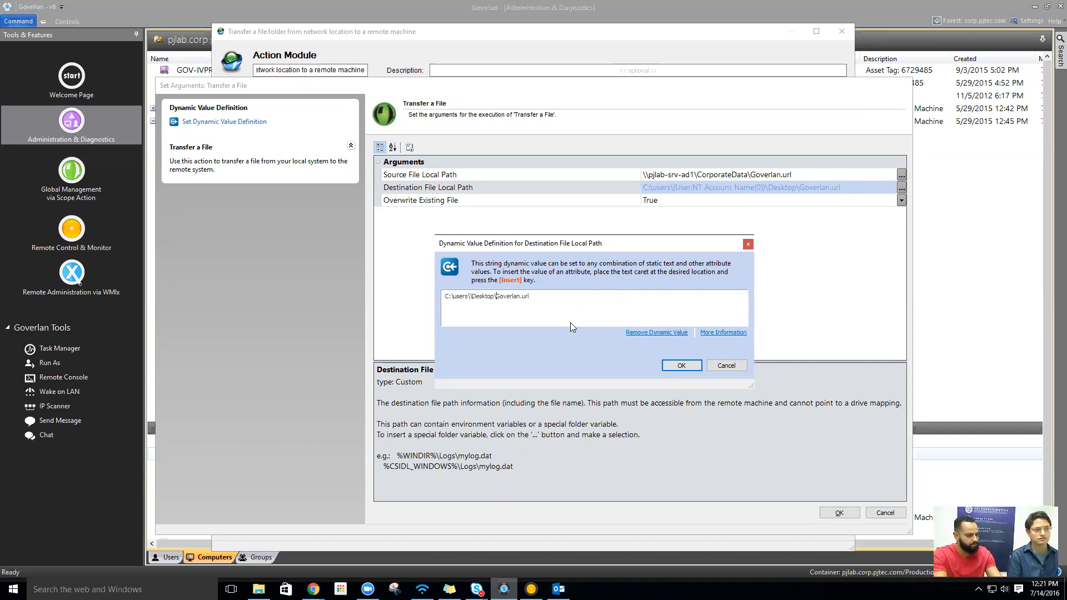
pyautogui.hotkey('ctrl', 'a')
pyautogui.press('Delete')
pyautogui.write('C:\\users\\')
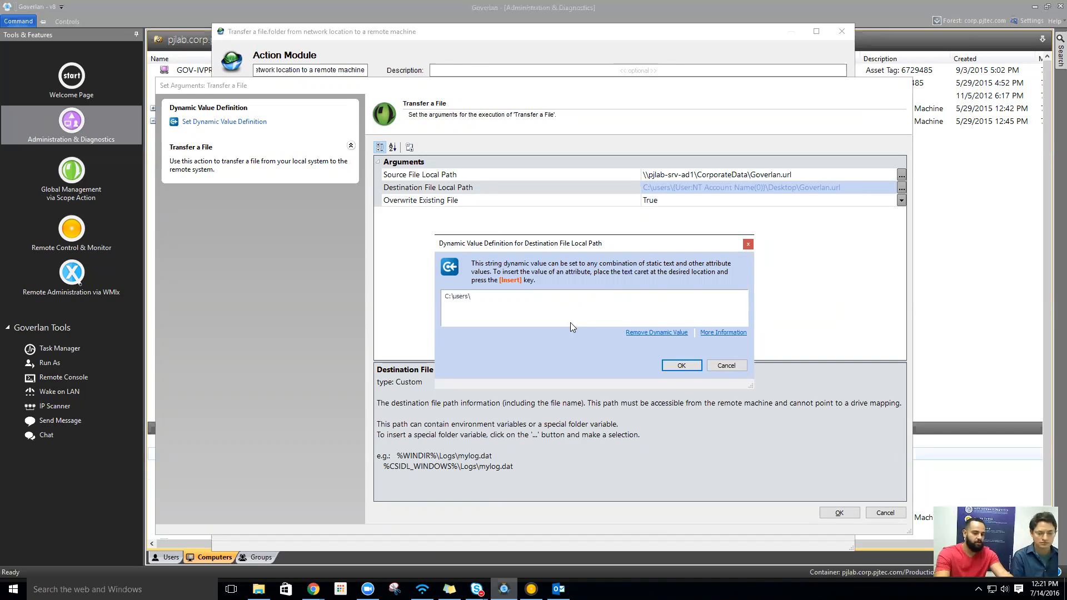
pyautogui.press('Insert')
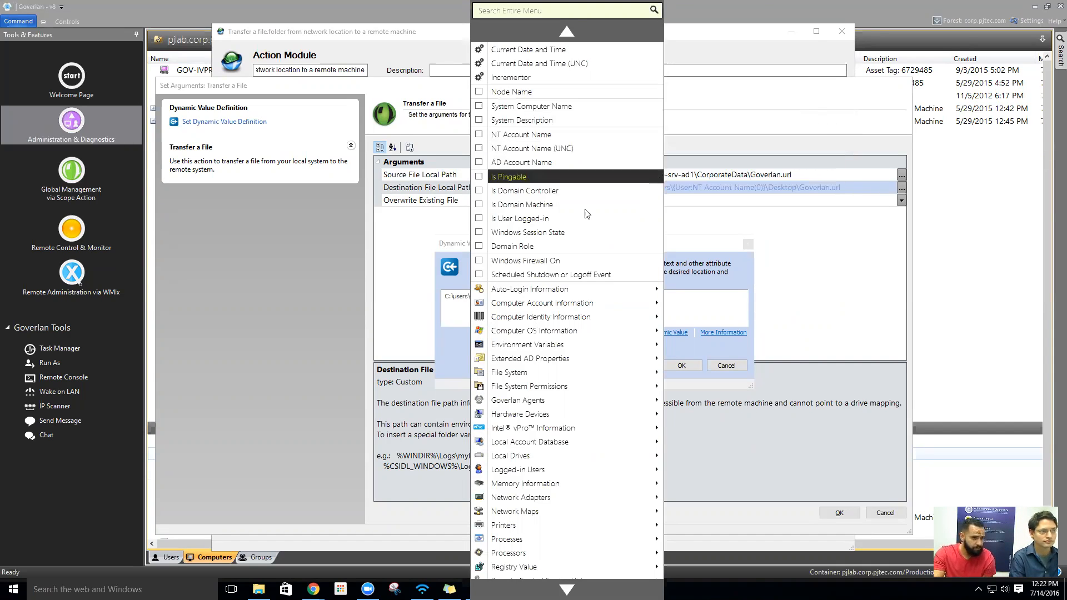
# - Insert Logged-in Users > NT Account Name, then add \Desktop to the destination path
pyautogui.moveTo(559, 473)
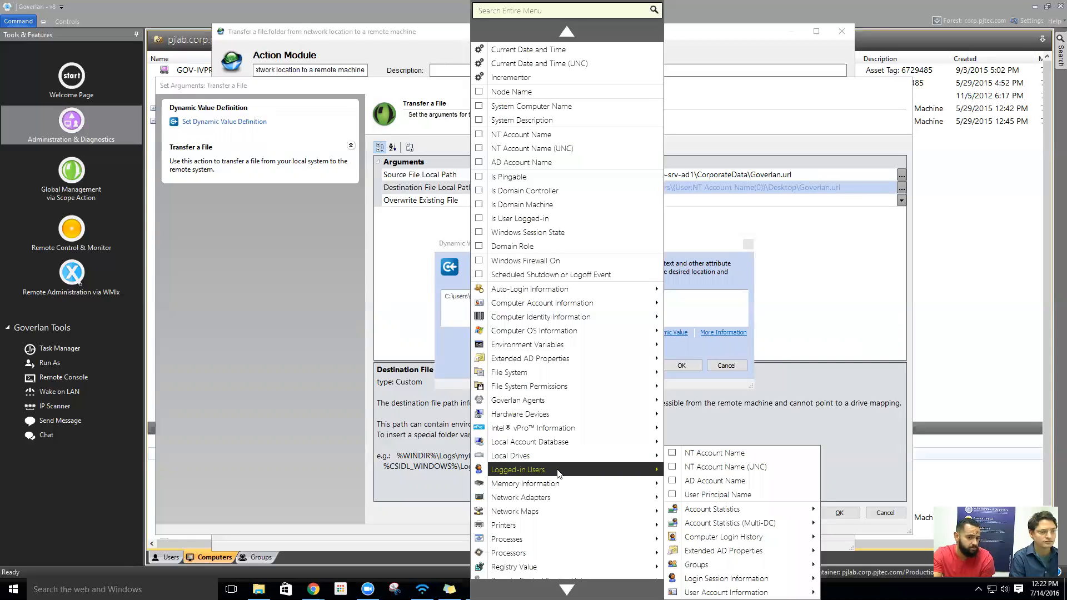
pyautogui.moveTo(689, 592)
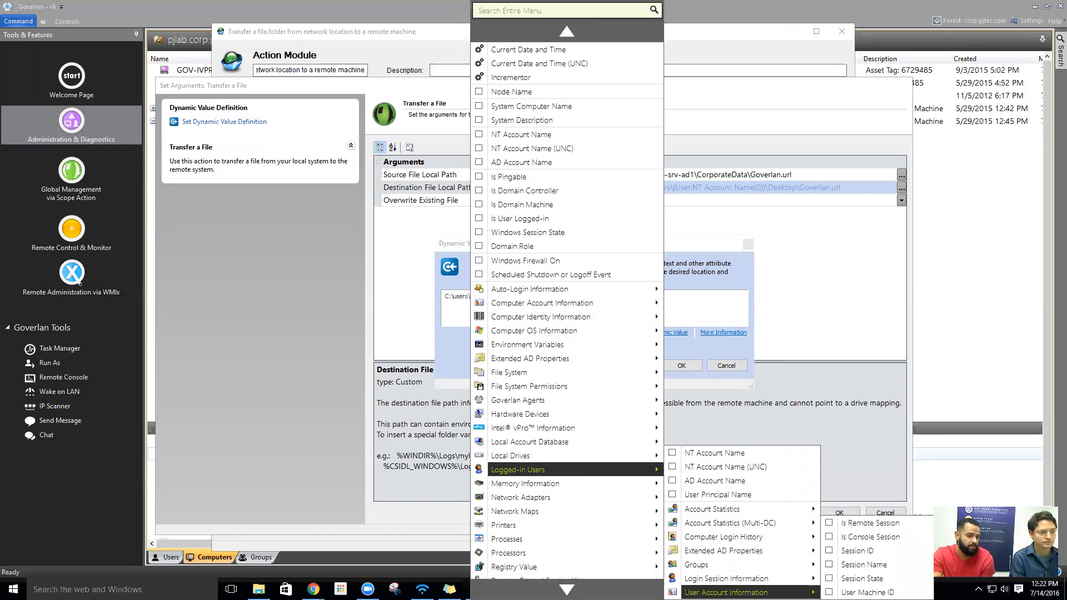
pyautogui.click(714, 453)
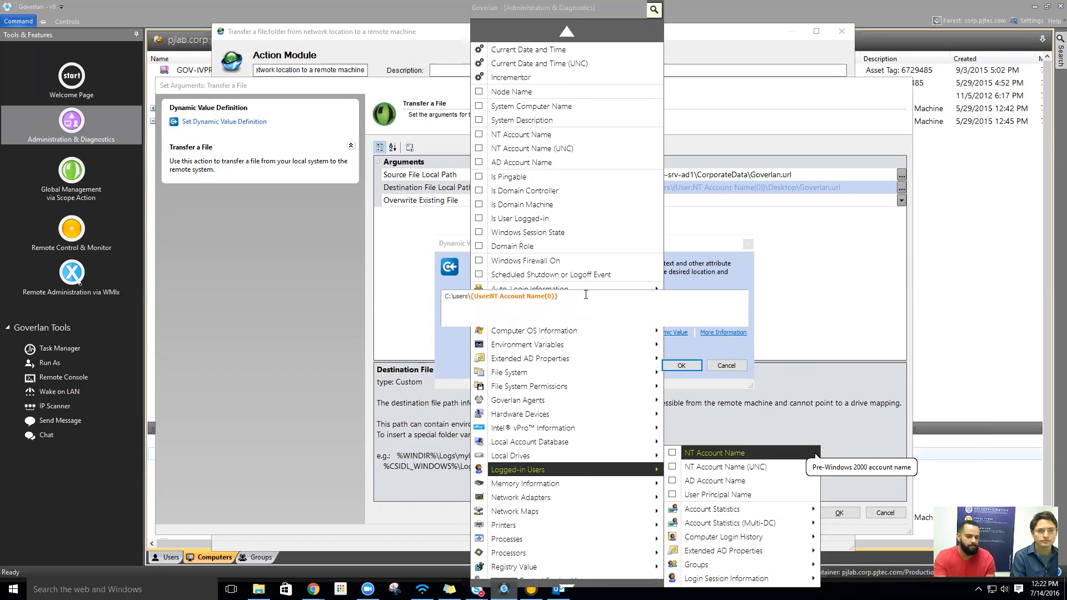
pyautogui.write('\\D')
pyautogui.write('e')
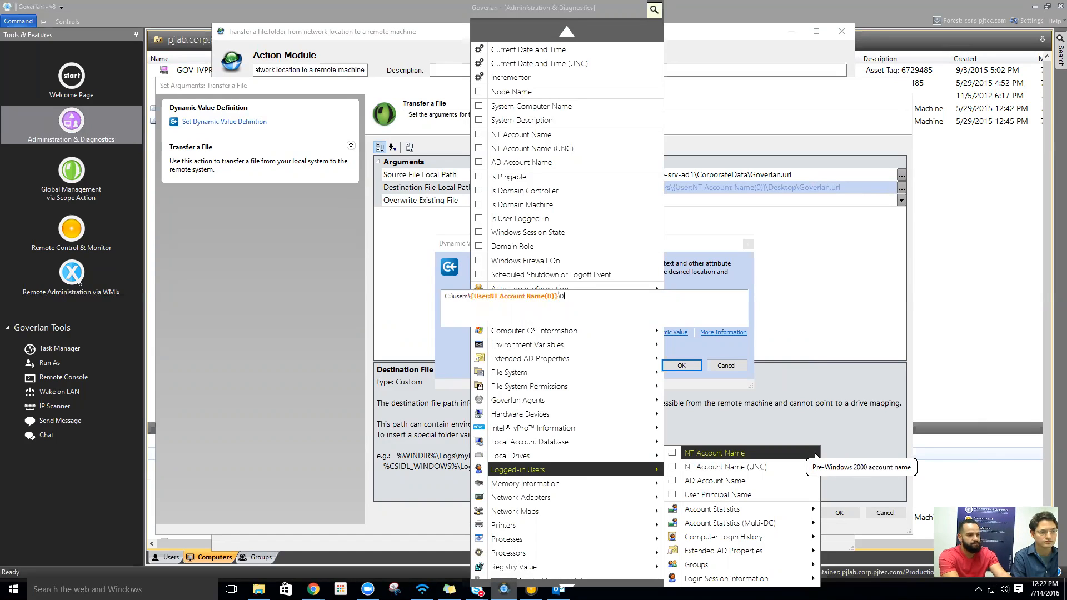
pyautogui.write('s')
pyautogui.press('BackSpace')
pyautogui.press('BackSpace')
pyautogui.write('Desktop\\')
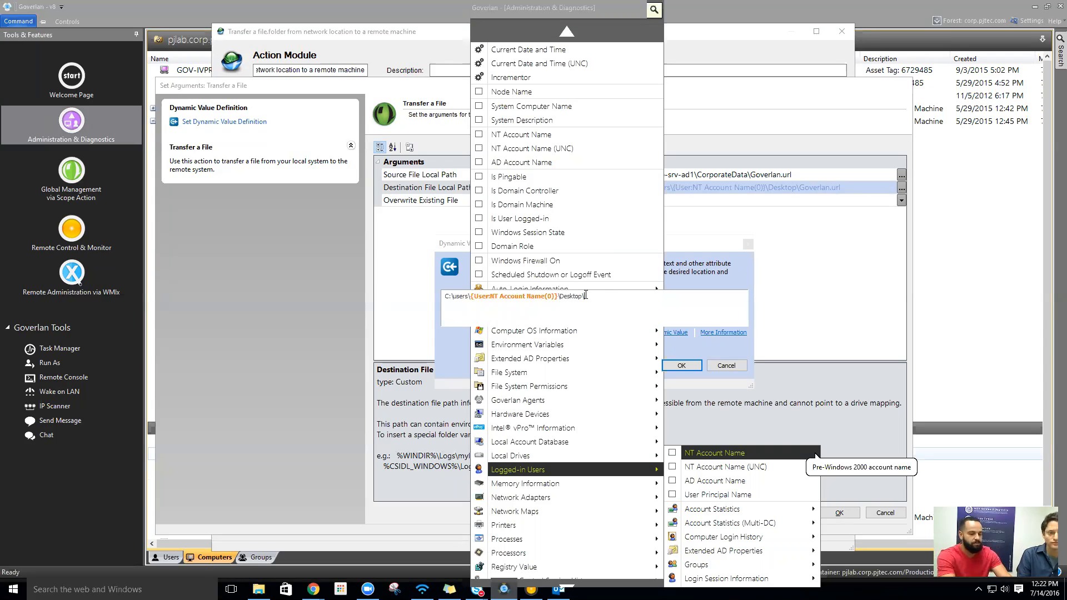
# - Append Goverlan.url and insert a Current Date and Time (UNC) token before the file name
pyautogui.write('Gov')
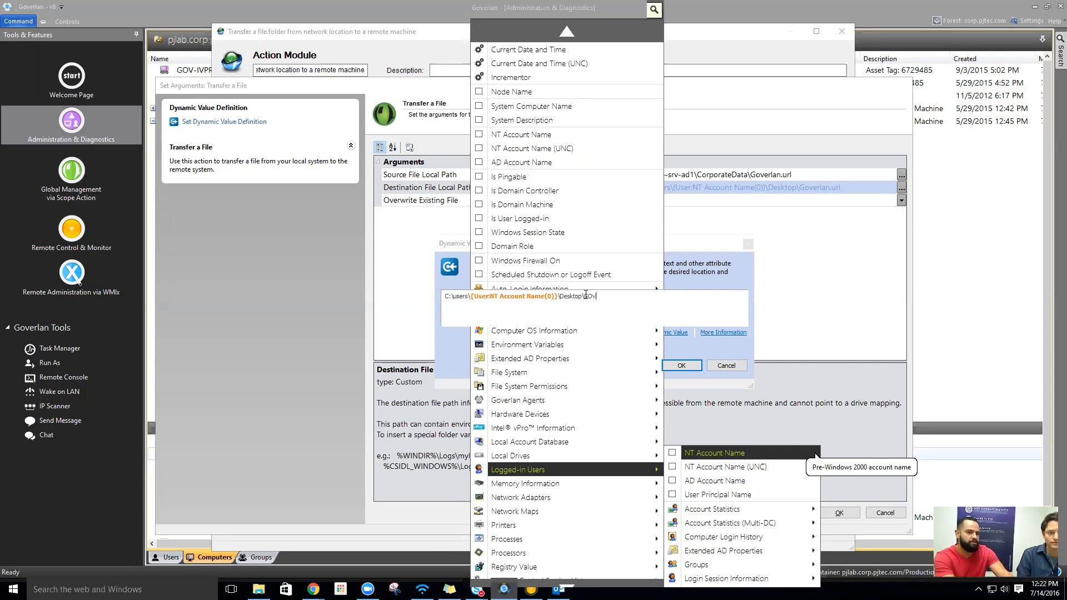
pyautogui.write('erlan.url')
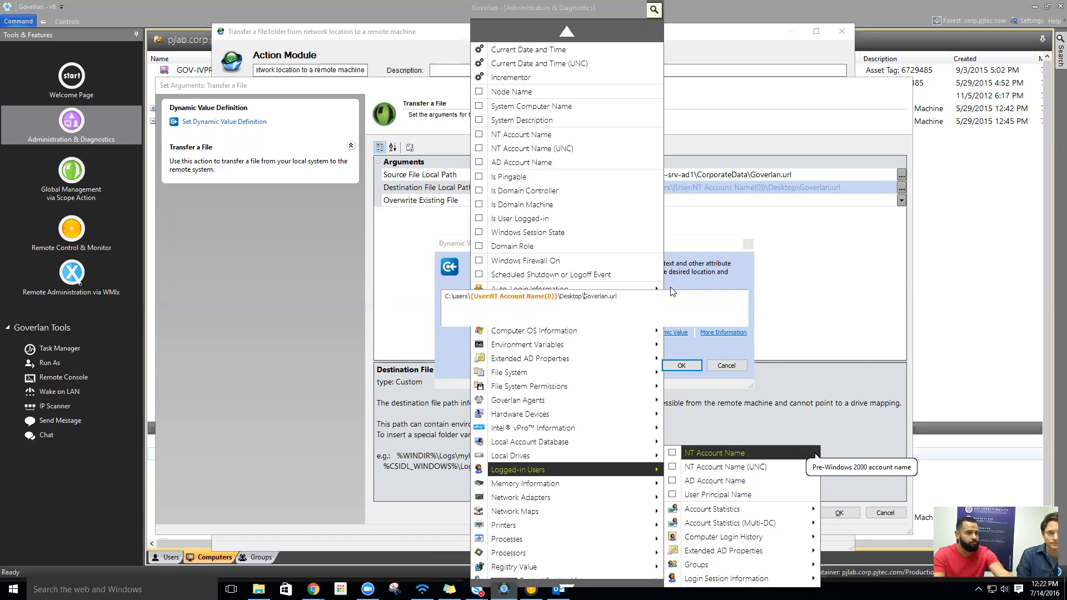
pyautogui.write('Folder\\')
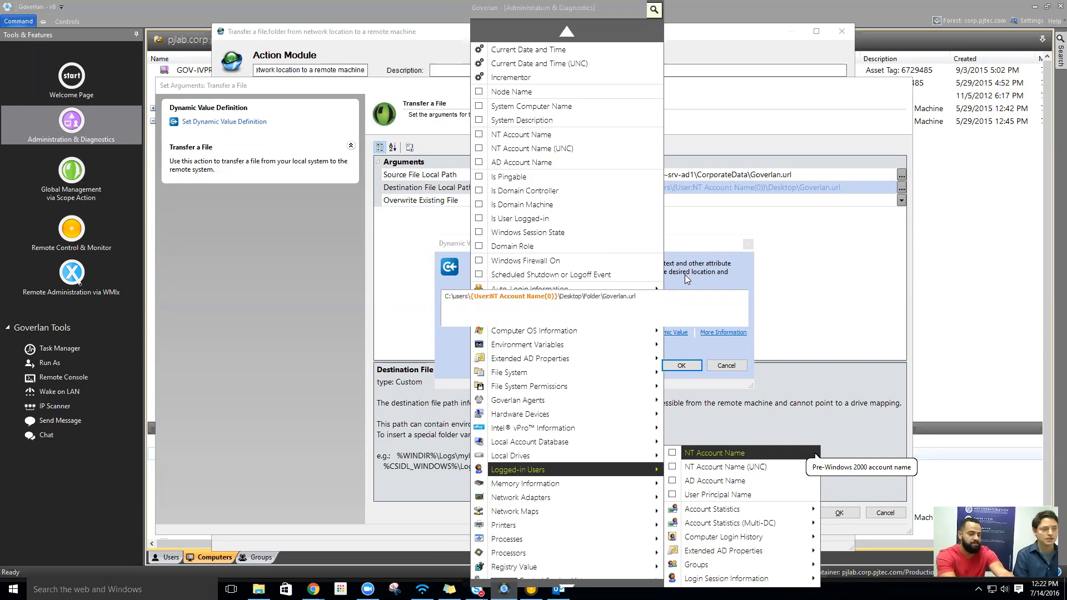
pyautogui.press('BackSpace')
pyautogui.press('BackSpace')
pyautogui.press('BackSpace')
pyautogui.press('BackSpace')
pyautogui.press('BackSpace')
pyautogui.press('BackSpace')
pyautogui.press('BackSpace')
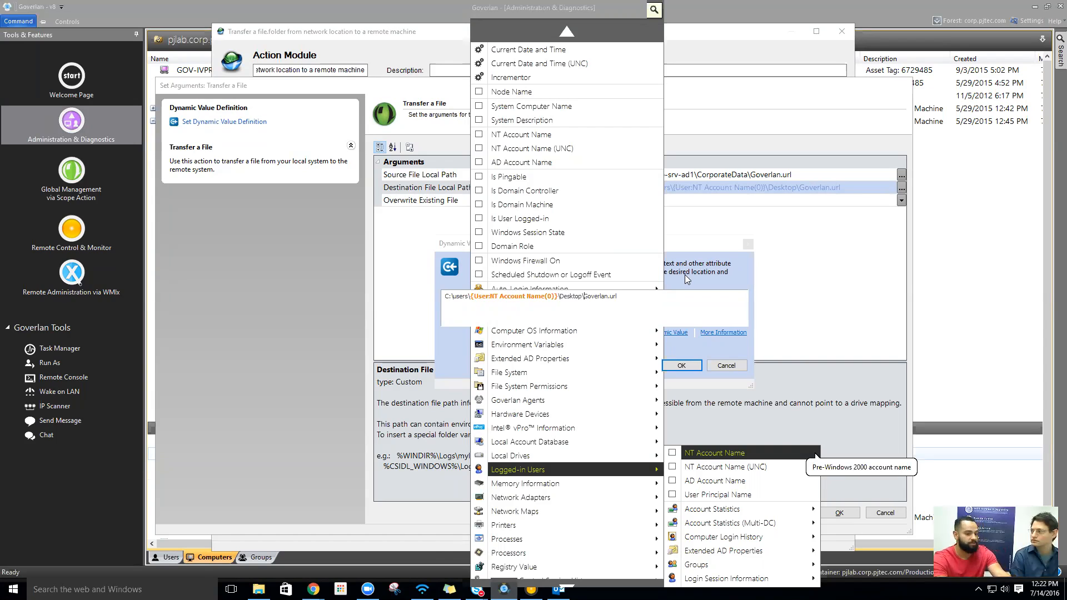
pyautogui.press('Insert')
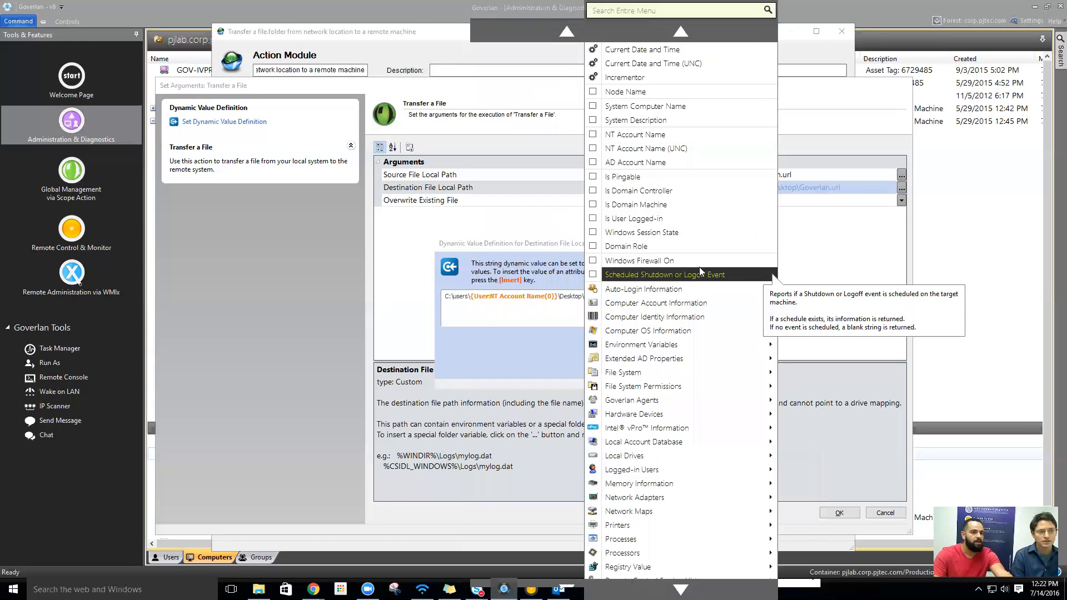
pyautogui.click(652, 64)
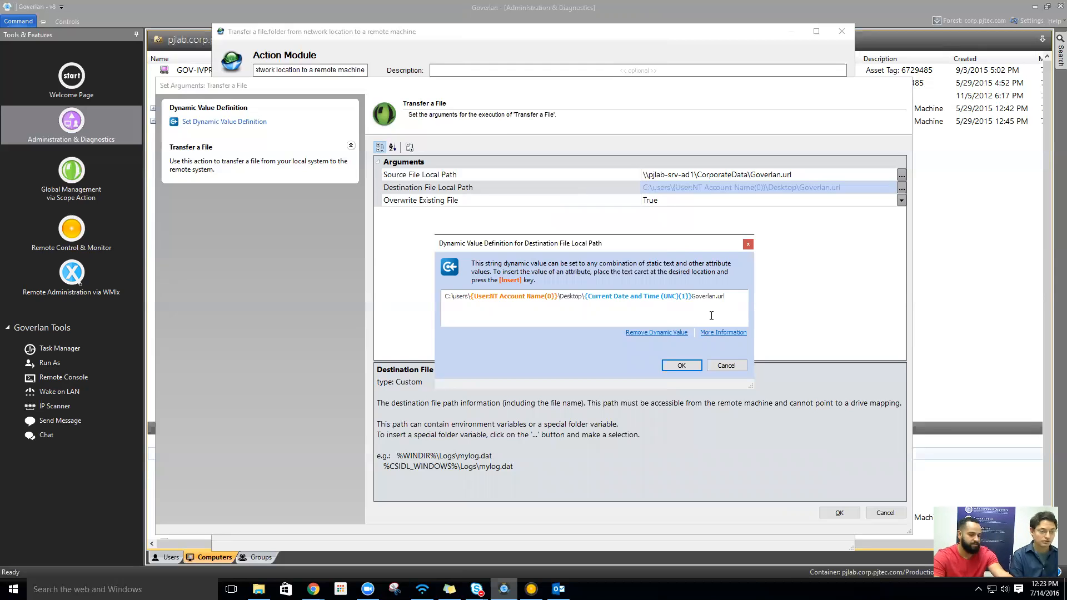
# - Remove the date-and-time token and duplicate backslash, leaving C:\users\{User:NT Account Name(0)}\Desktop\Goverlan.url, and accept
pyautogui.write('\\')
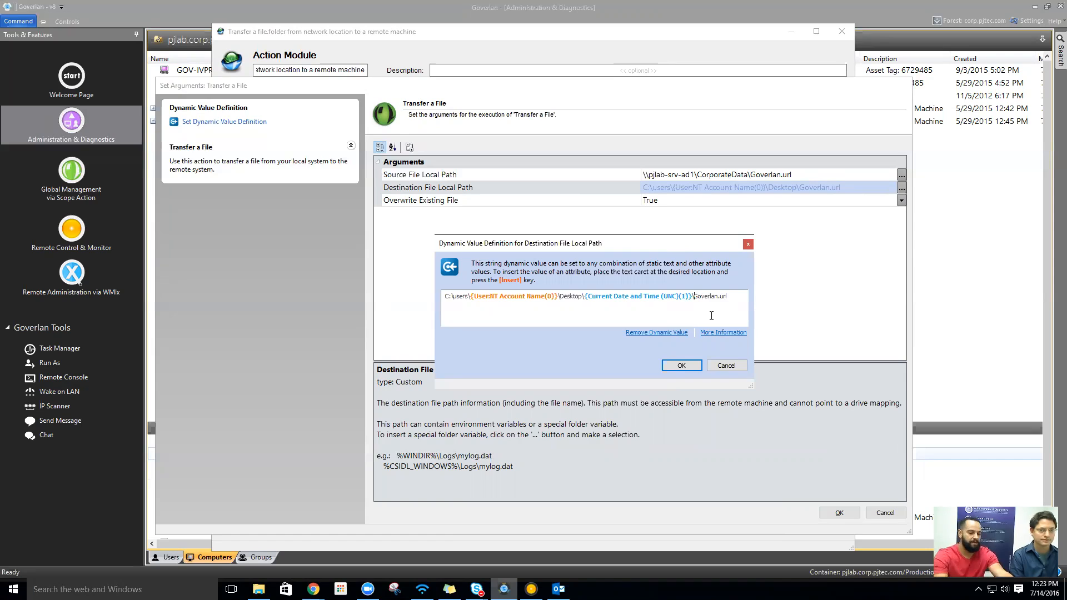
pyautogui.press('BackSpace')
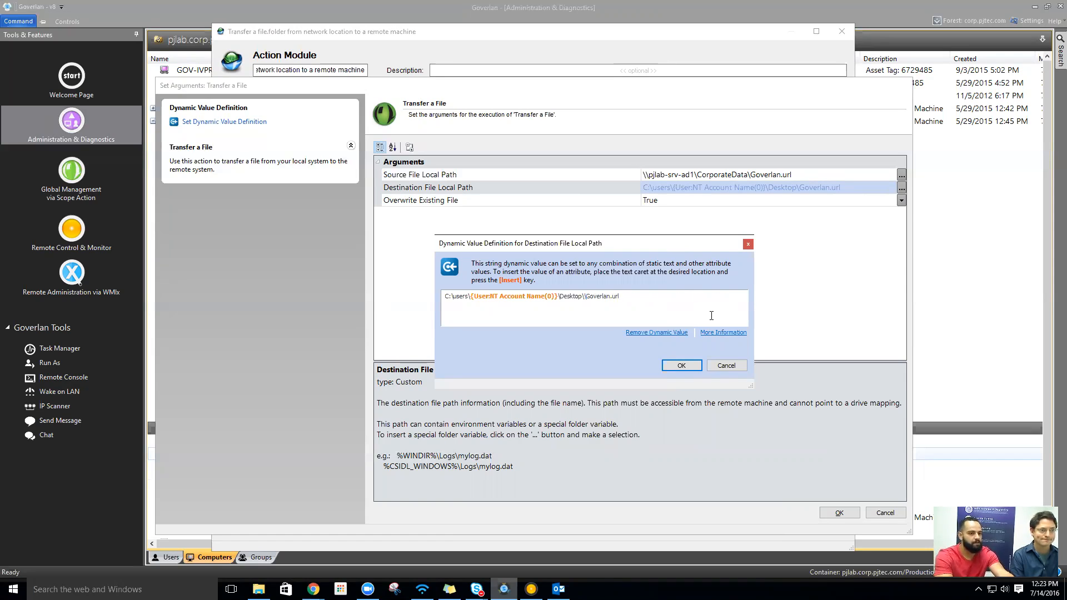
pyautogui.press('Left')
pyautogui.press('Left')
pyautogui.press('Left')
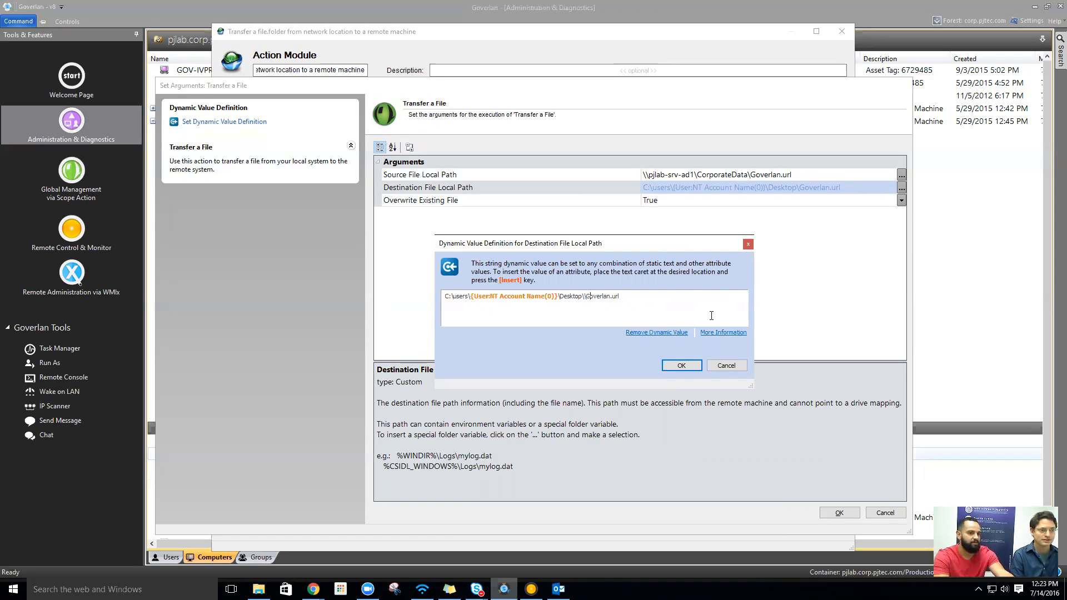
pyautogui.press('BackSpace')
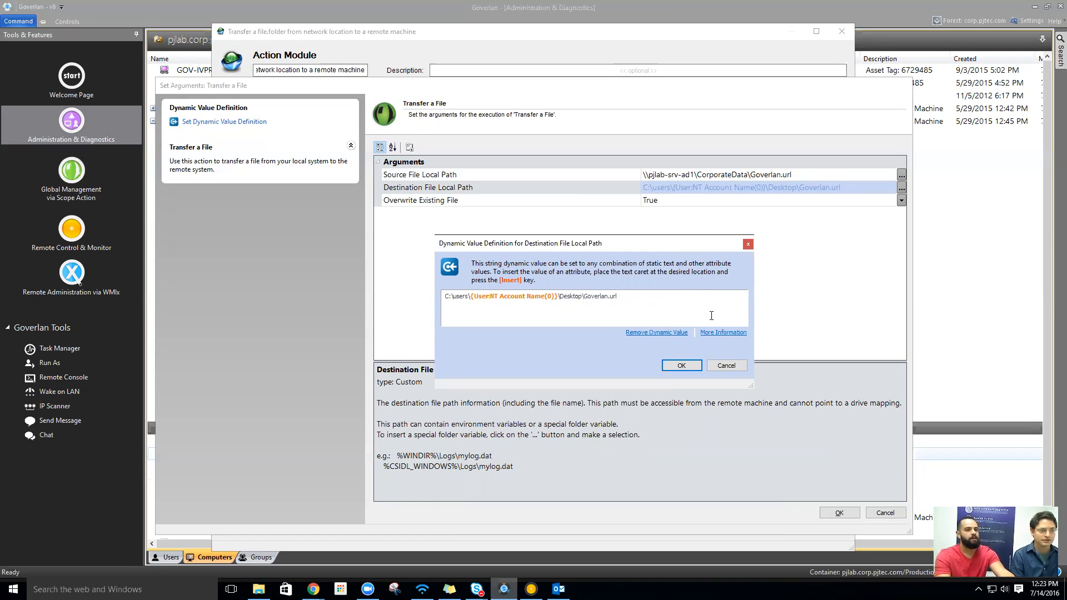
pyautogui.press('End')
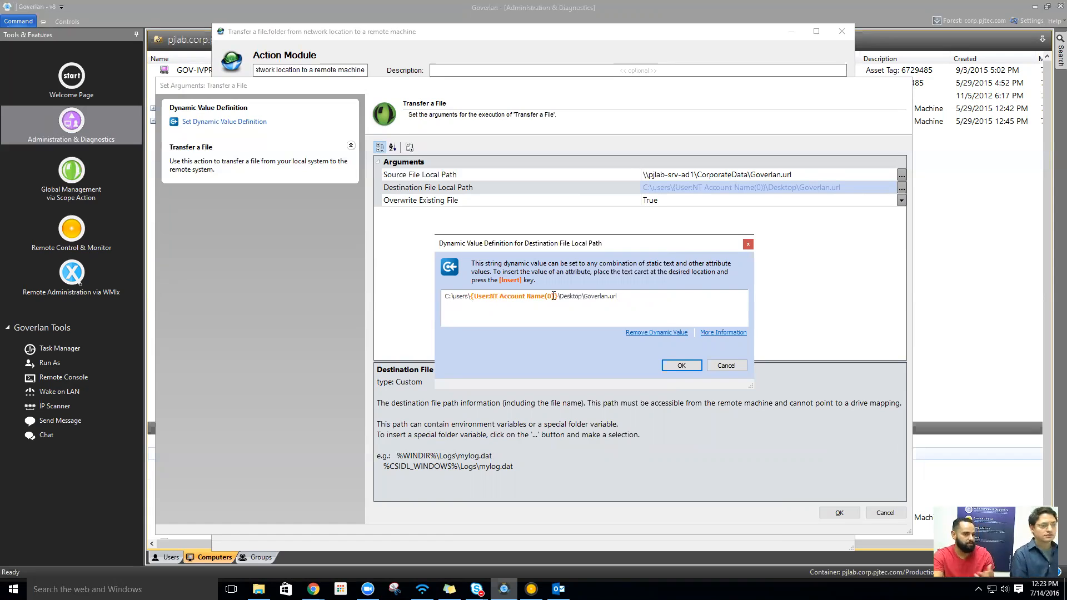
pyautogui.press('Insert')
pyautogui.press('Escape')
pyautogui.click(681, 365)
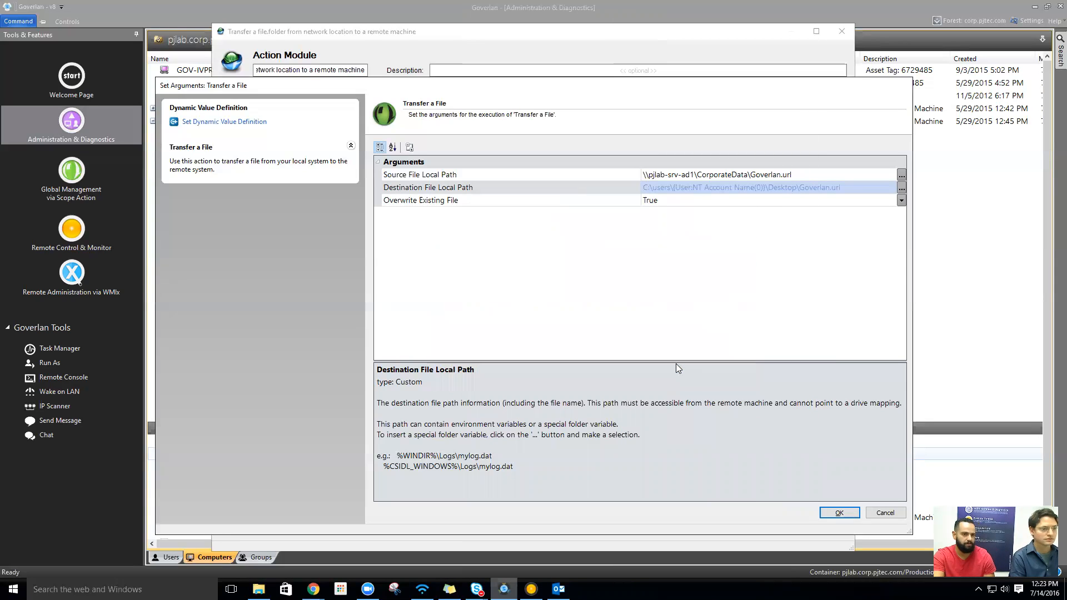
# - Check the Overwrite Existing File setting, save the Transfer a File arguments, and reopen them
pyautogui.click(459, 203)
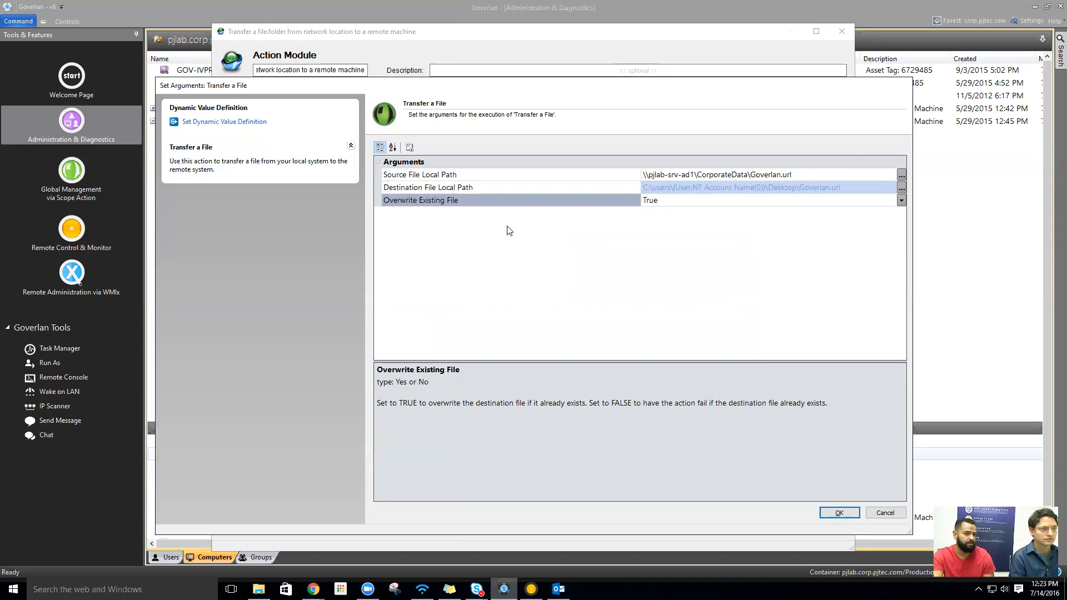
pyautogui.click(839, 512)
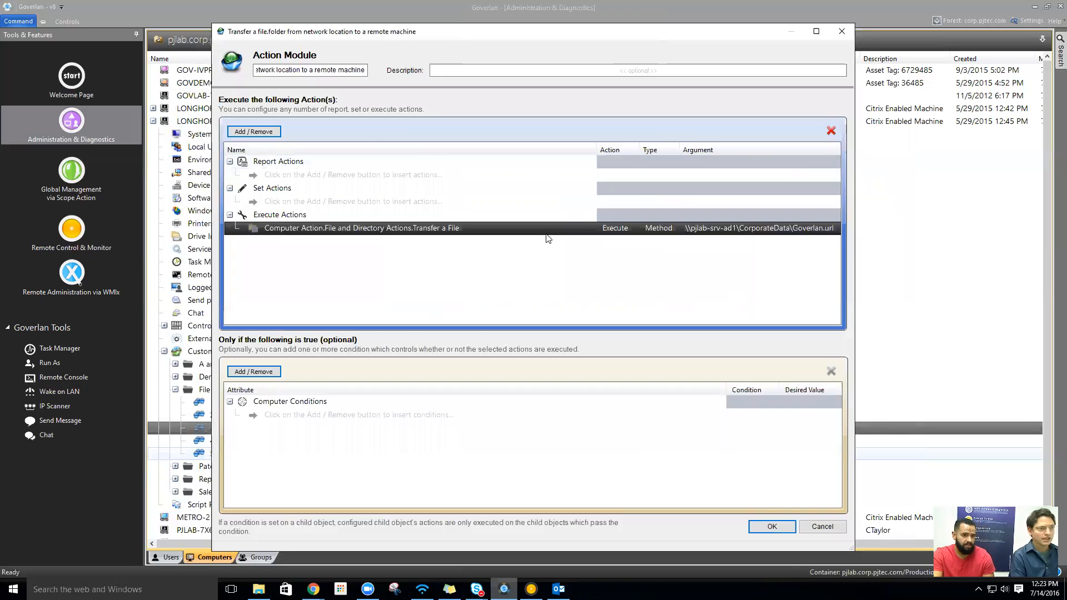
pyautogui.doubleClick(576, 225)
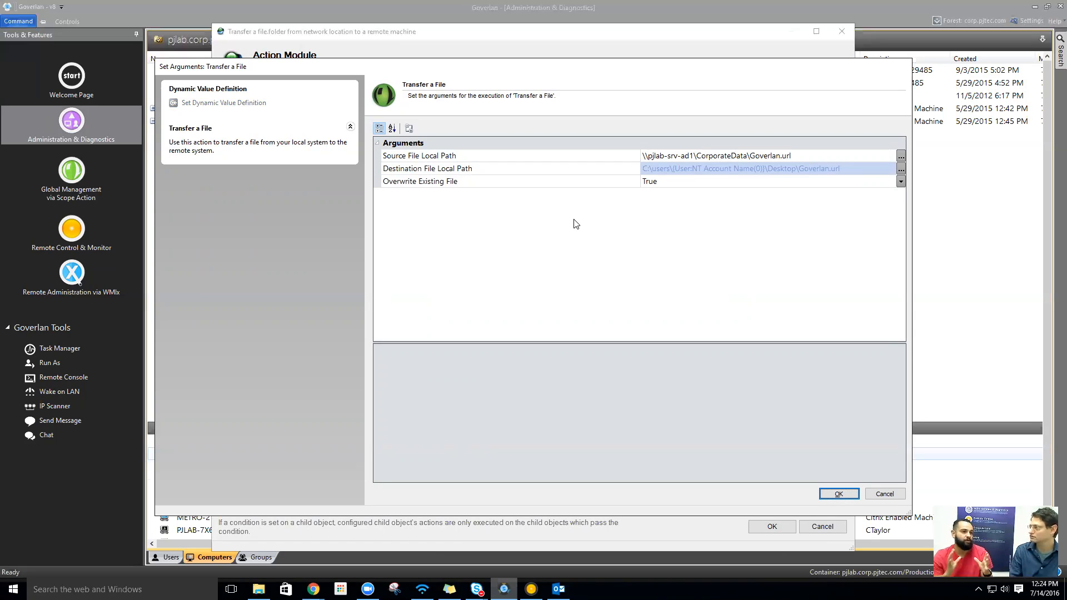
# - Review the Source, Destination and Overwrite Existing File arguments of Transfer a File and confirm them
pyautogui.click(572, 157)
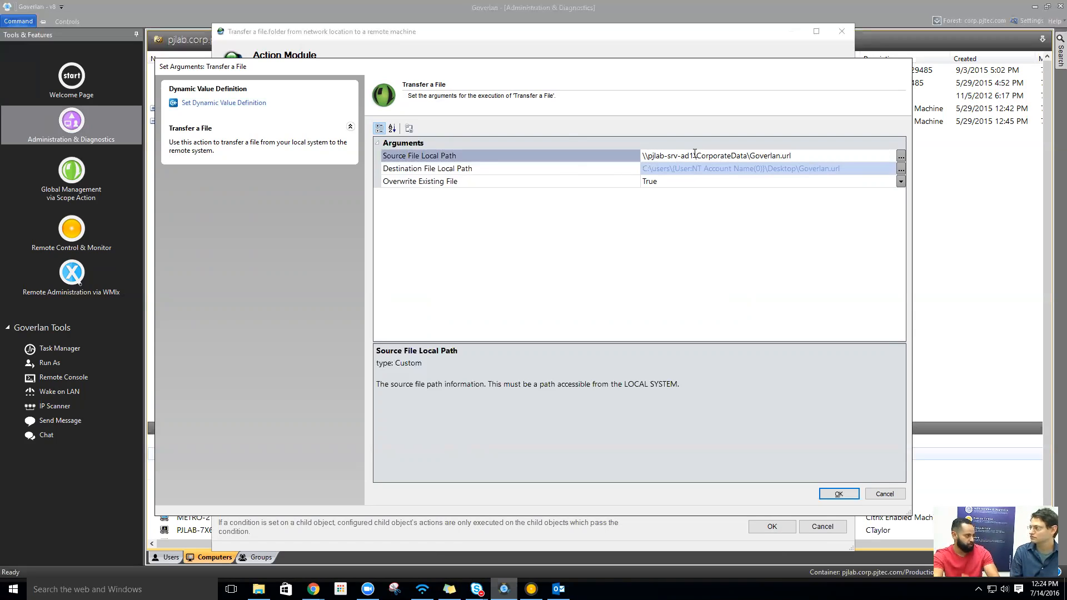
pyautogui.click(541, 167)
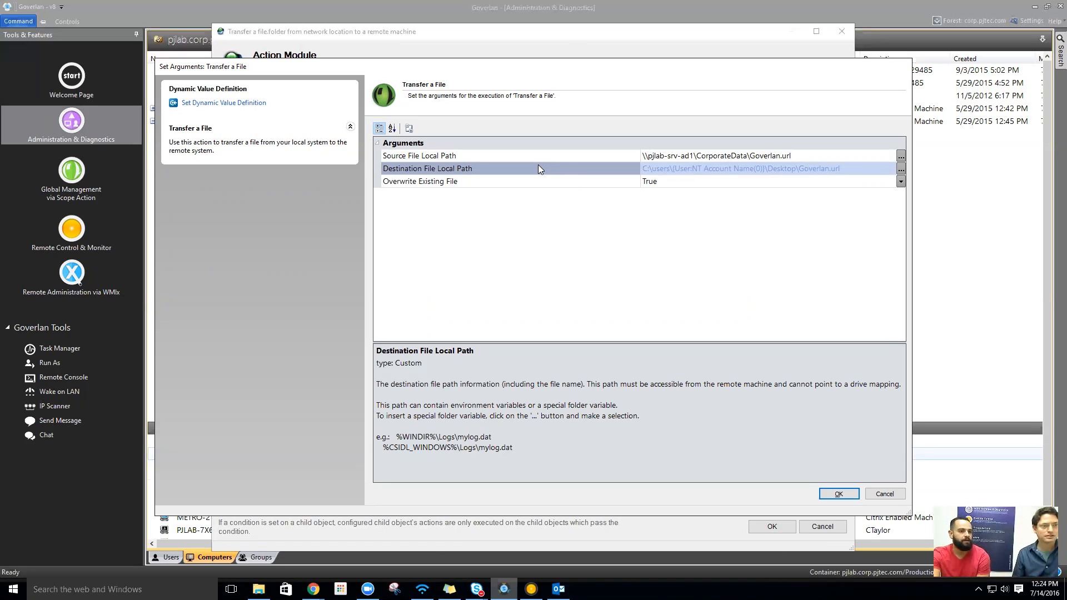
pyautogui.click(574, 178)
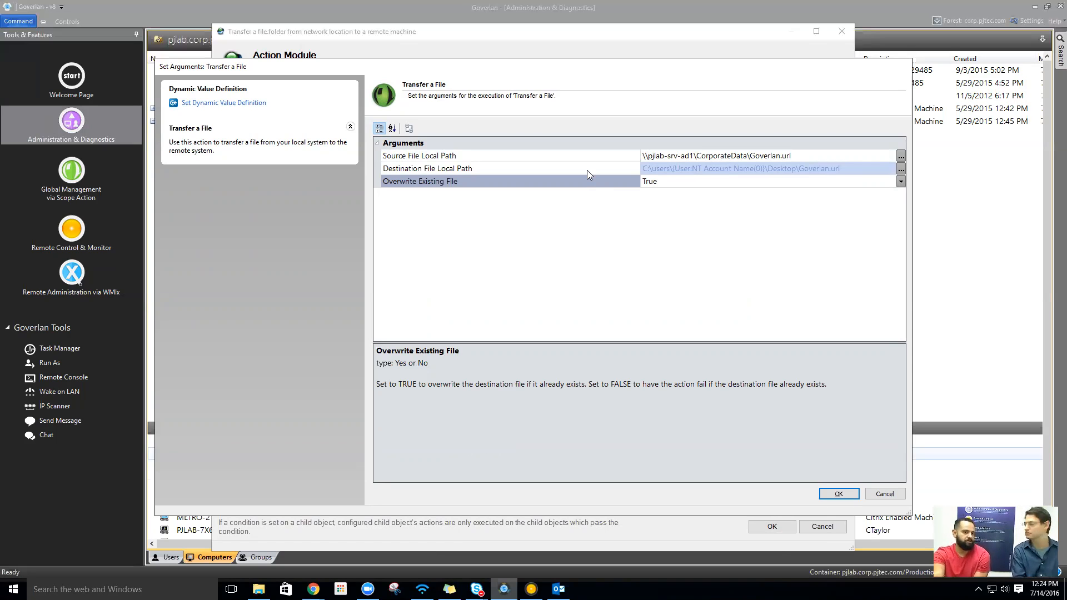
pyautogui.click(588, 172)
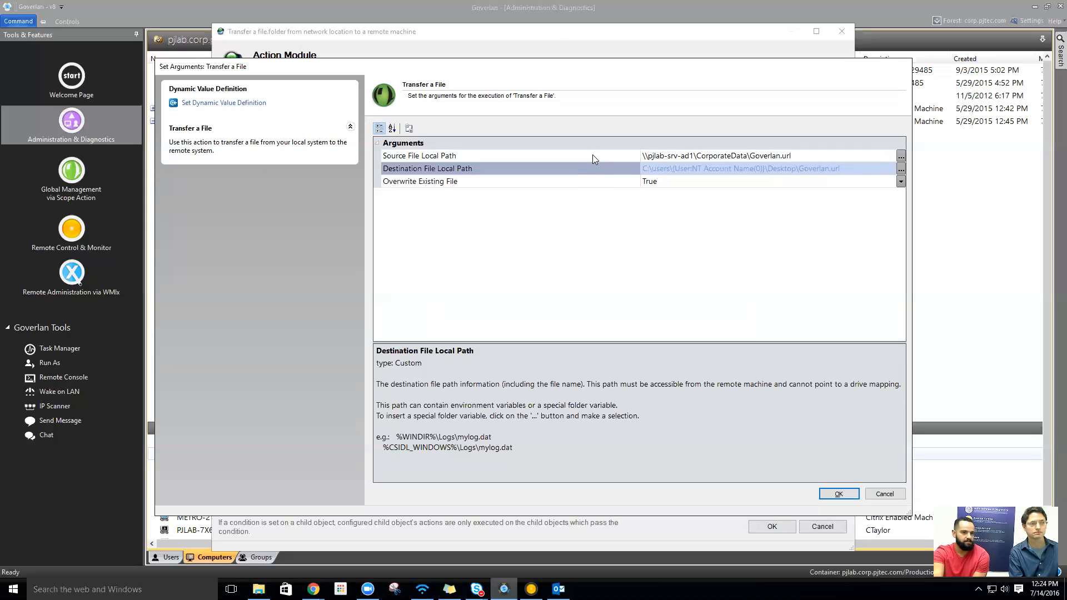
pyautogui.click(592, 156)
pyautogui.click(639, 168)
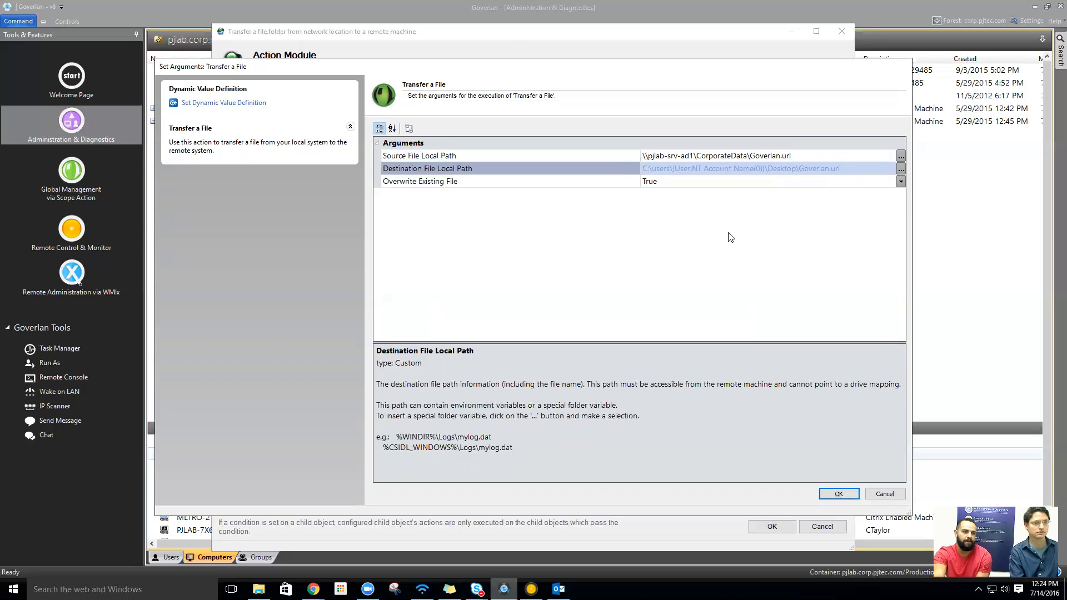
pyautogui.click(837, 494)
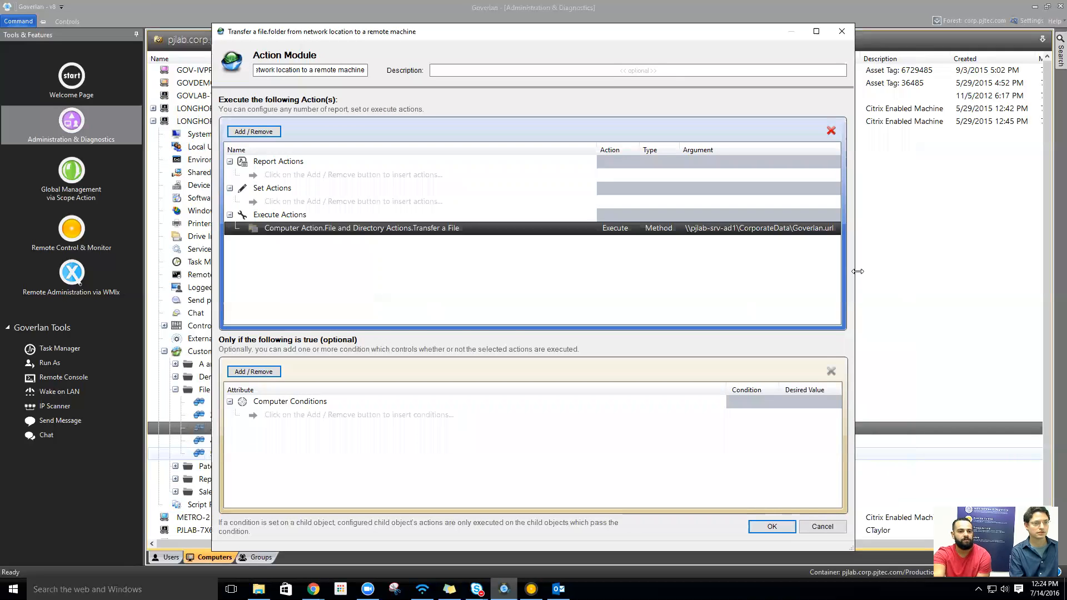
# - Recheck the three transfer arguments, then confirm the arguments, action module and custom action 3
pyautogui.doubleClick(764, 230)
pyautogui.click(571, 155)
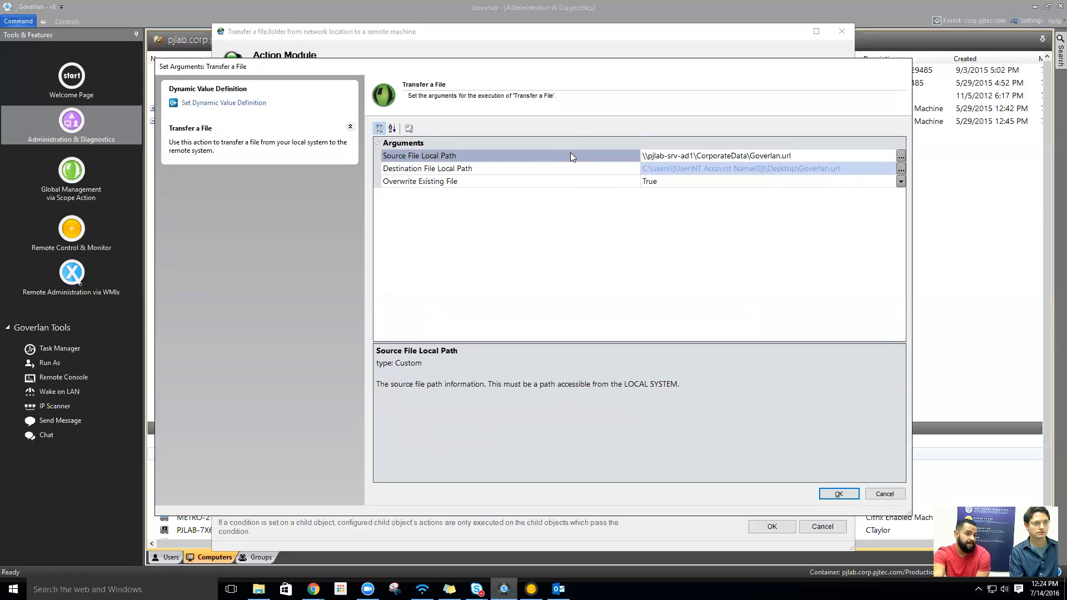
pyautogui.click(508, 168)
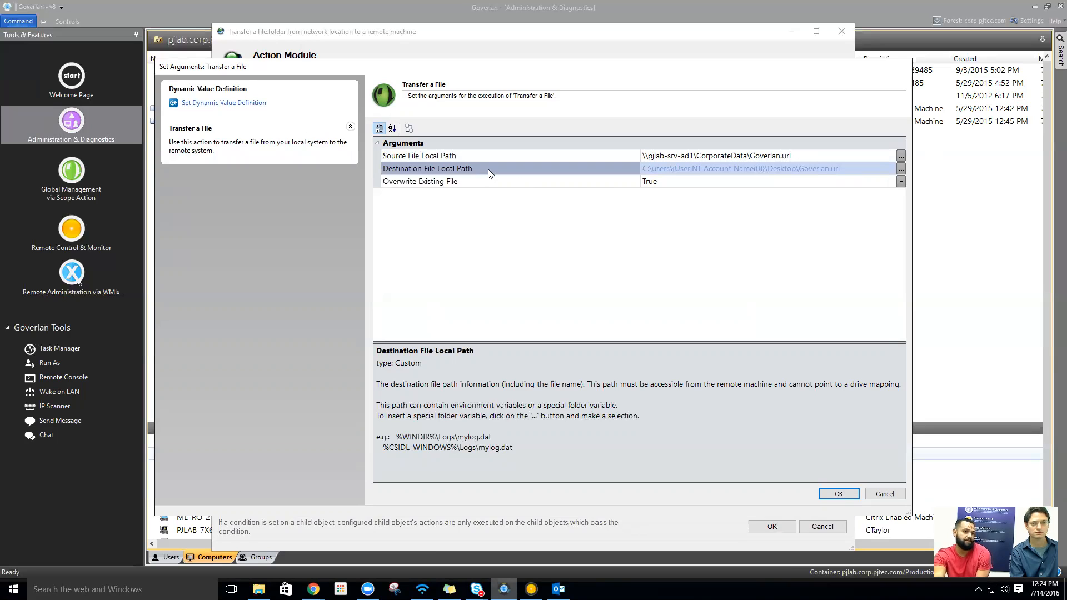
pyautogui.click(592, 183)
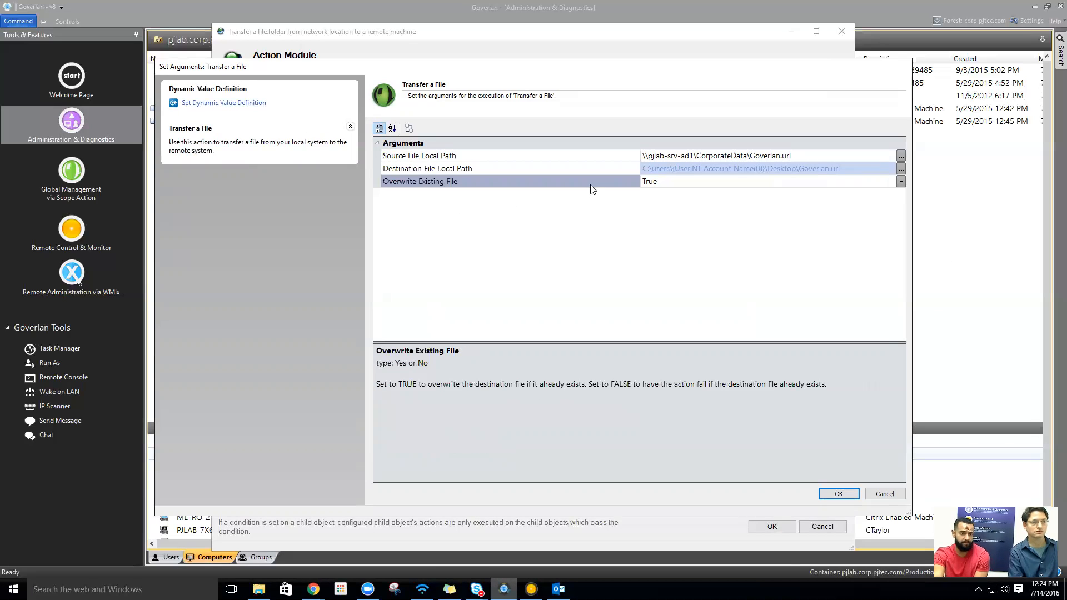
pyautogui.click(838, 494)
pyautogui.click(769, 526)
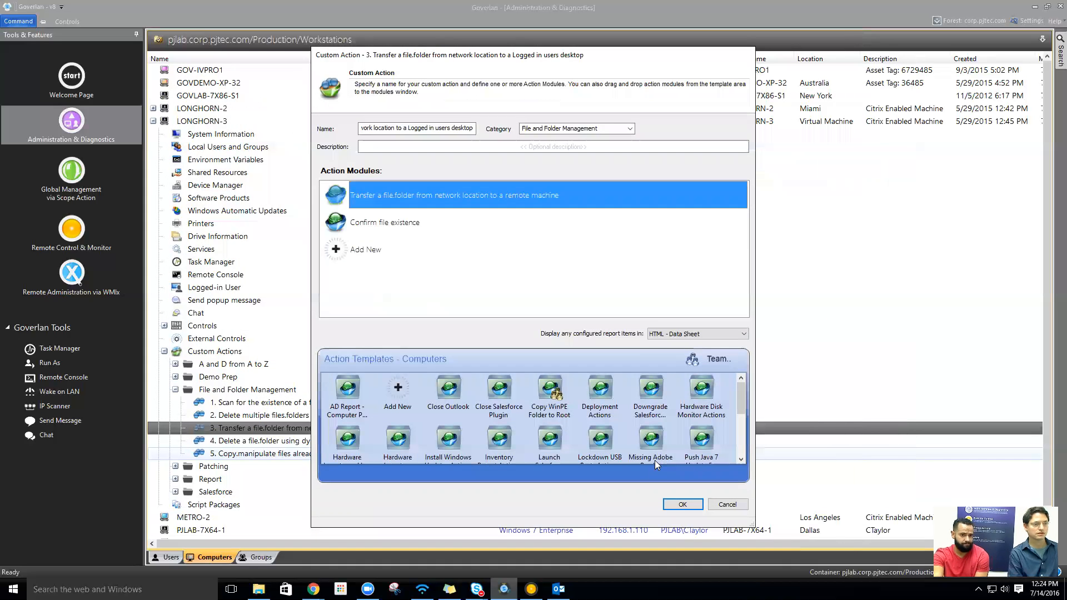
pyautogui.click(683, 504)
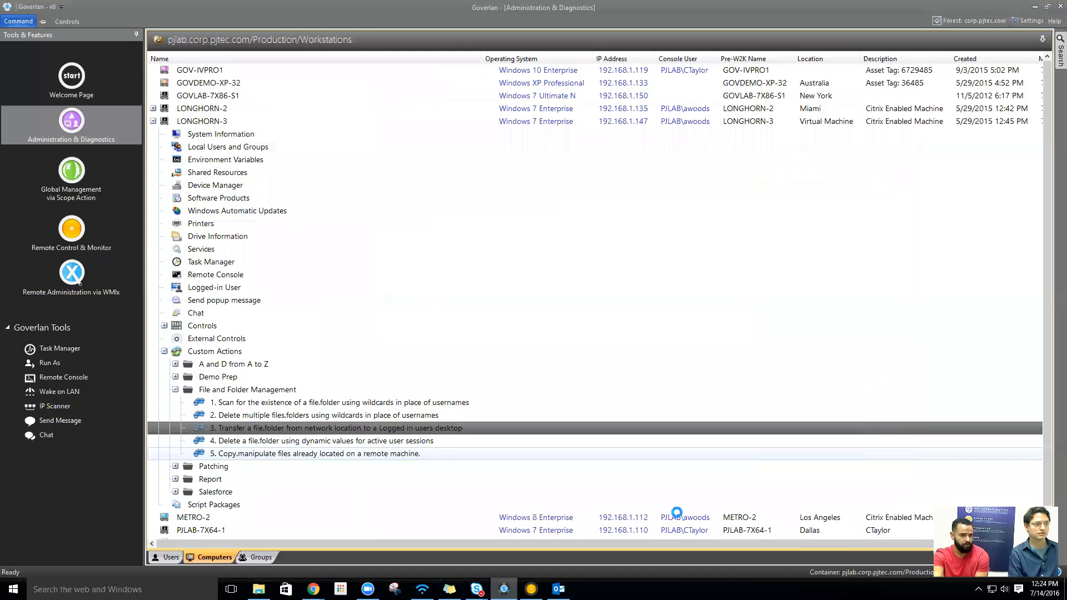
# - Open LONGHORN-3's remote desktop and size the Goverlan console to sit beside it
pyautogui.click(211, 288)
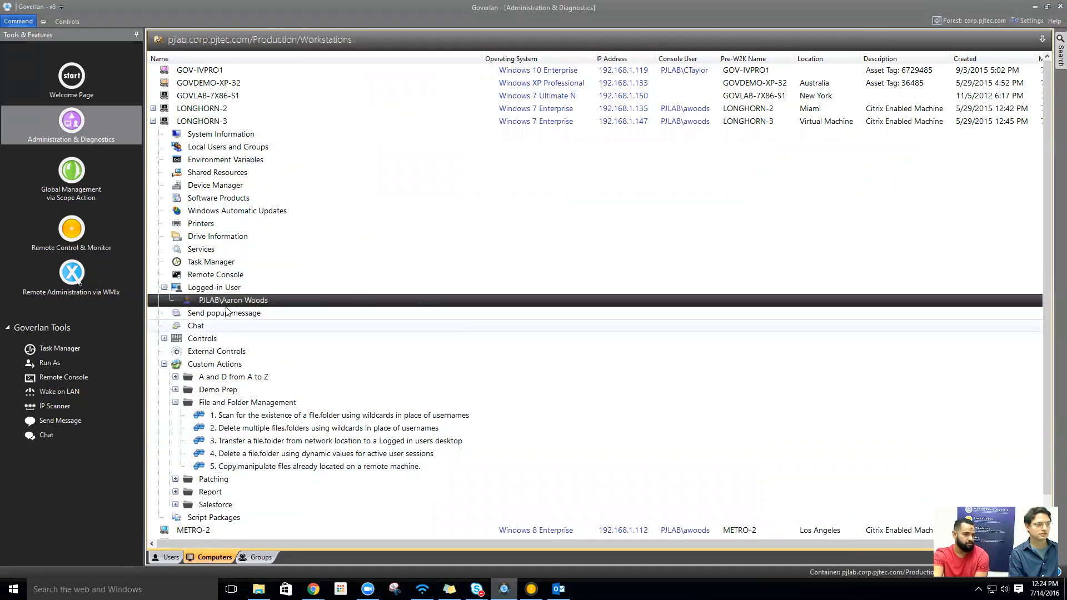
pyautogui.click(258, 589)
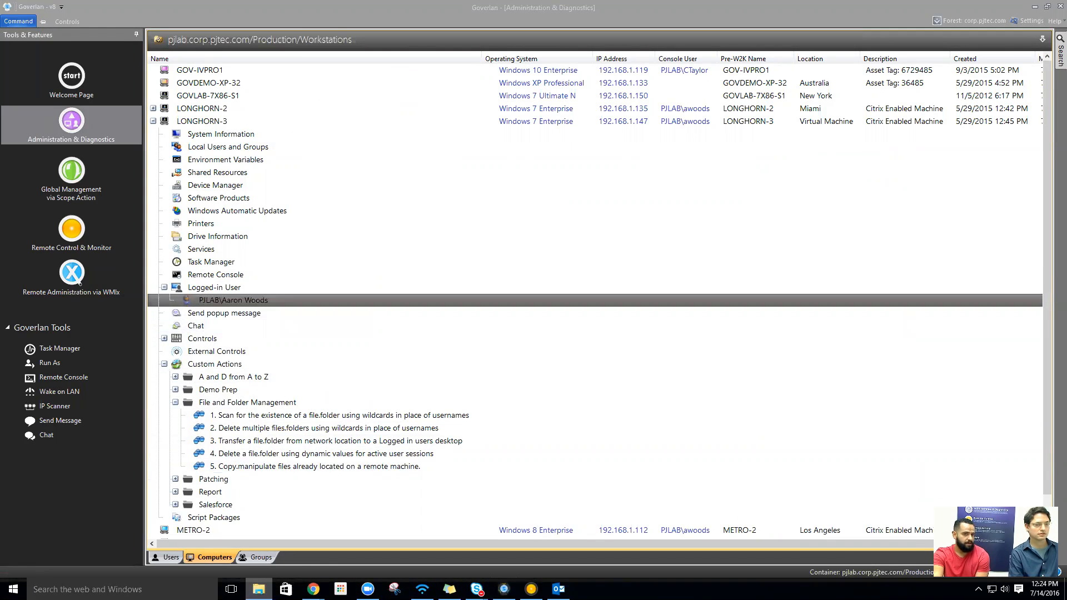
pyautogui.click(532, 589)
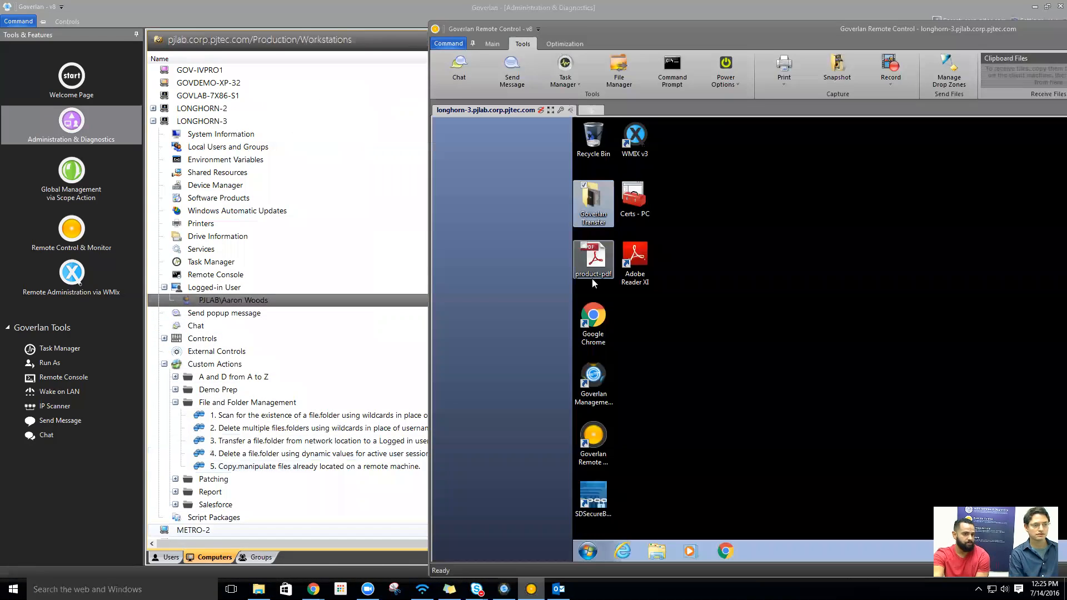
pyautogui.click(628, 260)
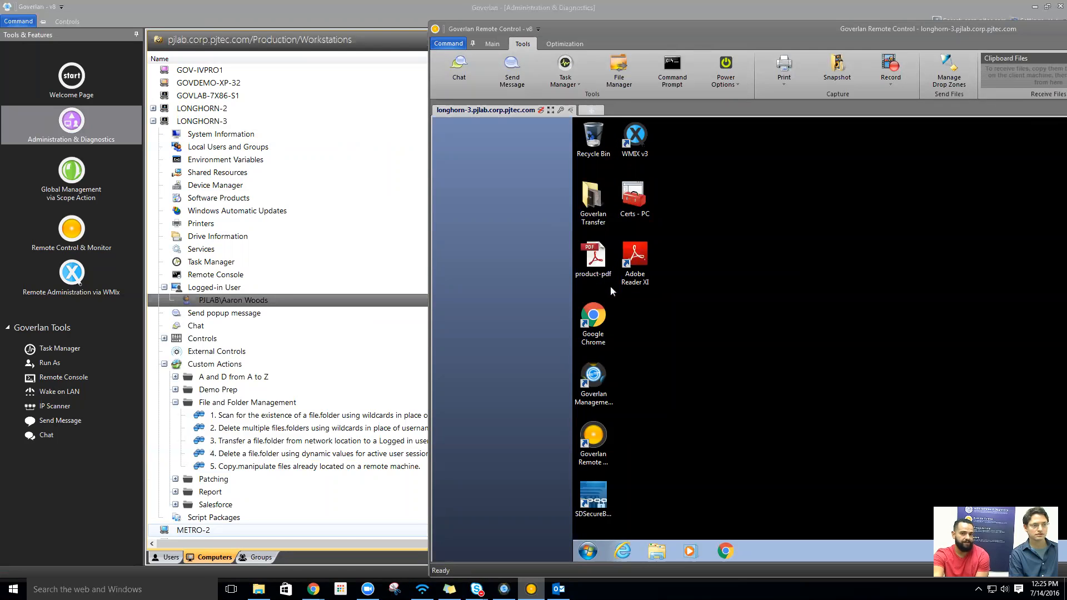
pyautogui.click(834, 11)
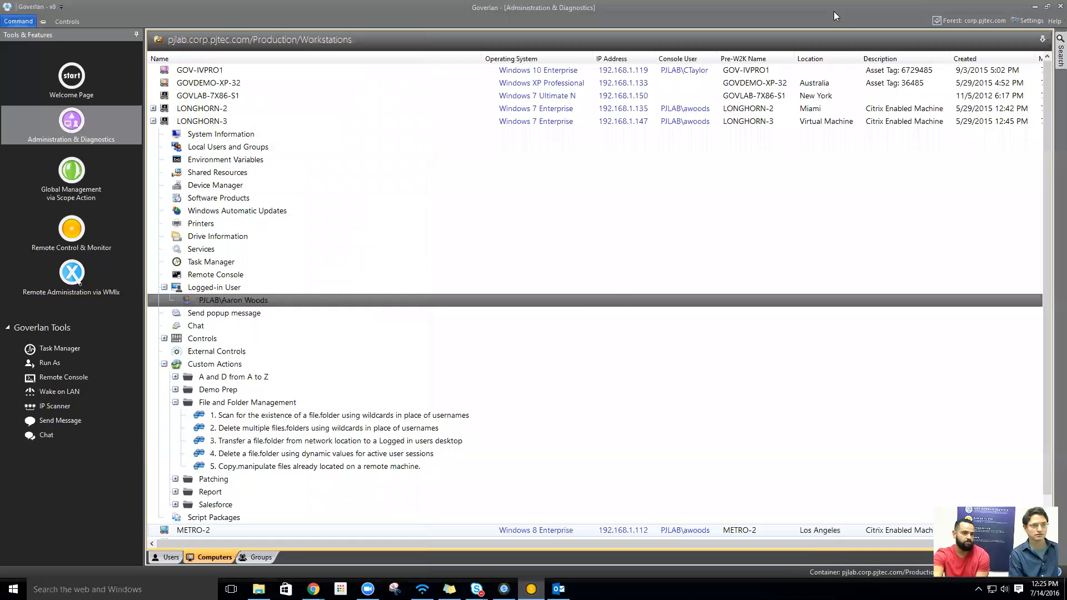
pyautogui.doubleClick(833, 11)
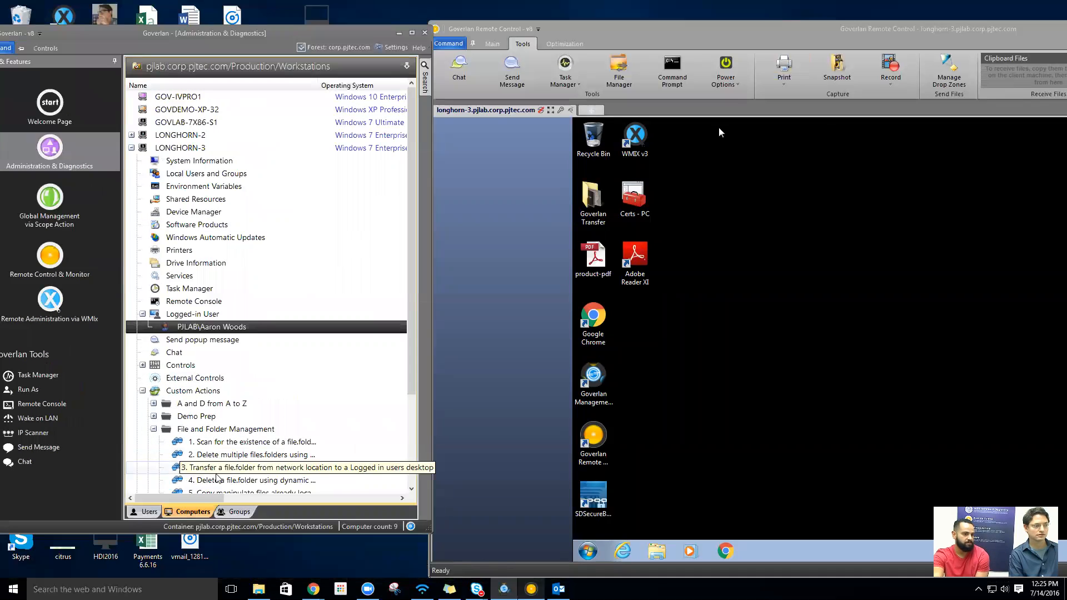
# - Execute transfer custom action 3 on LONGHORN-3, confirm it, and dismiss the success message
pyautogui.click(225, 471)
pyautogui.doubleClick(225, 471)
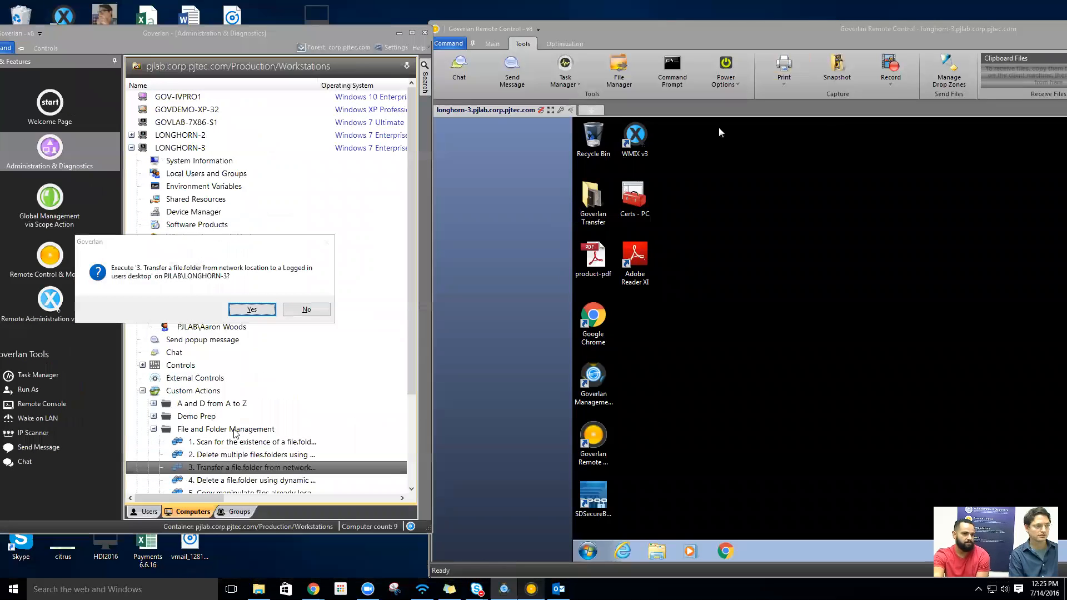
pyautogui.click(257, 308)
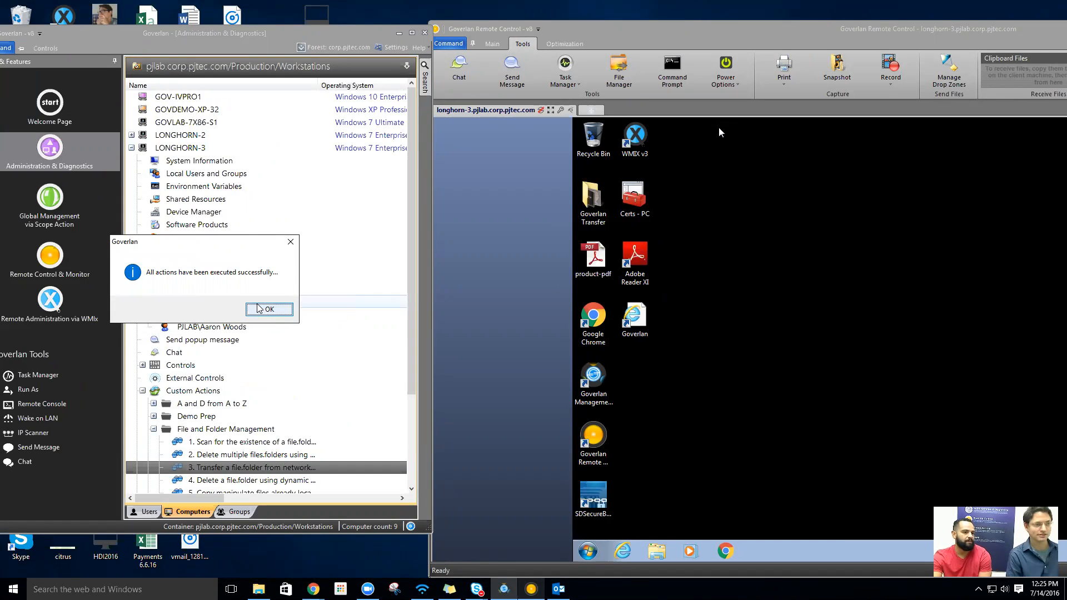
pyautogui.click(269, 308)
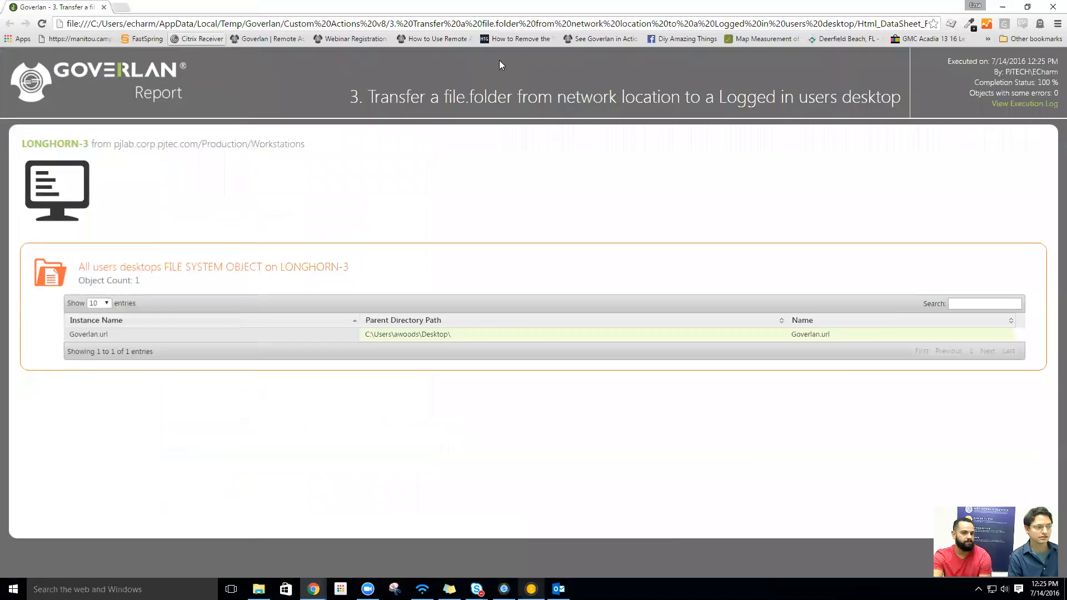
# - Check that Goverlan.url's parent path is the user's Desktop, minimize the report, and return to the console
pyautogui.tripleClick(470, 336)
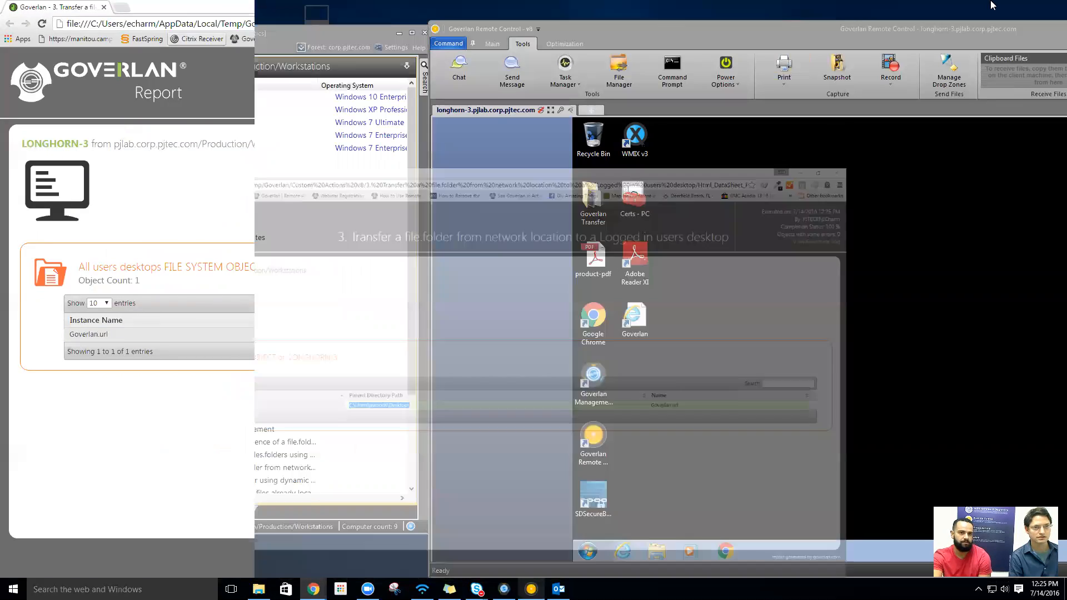
pyautogui.click(1003, 6)
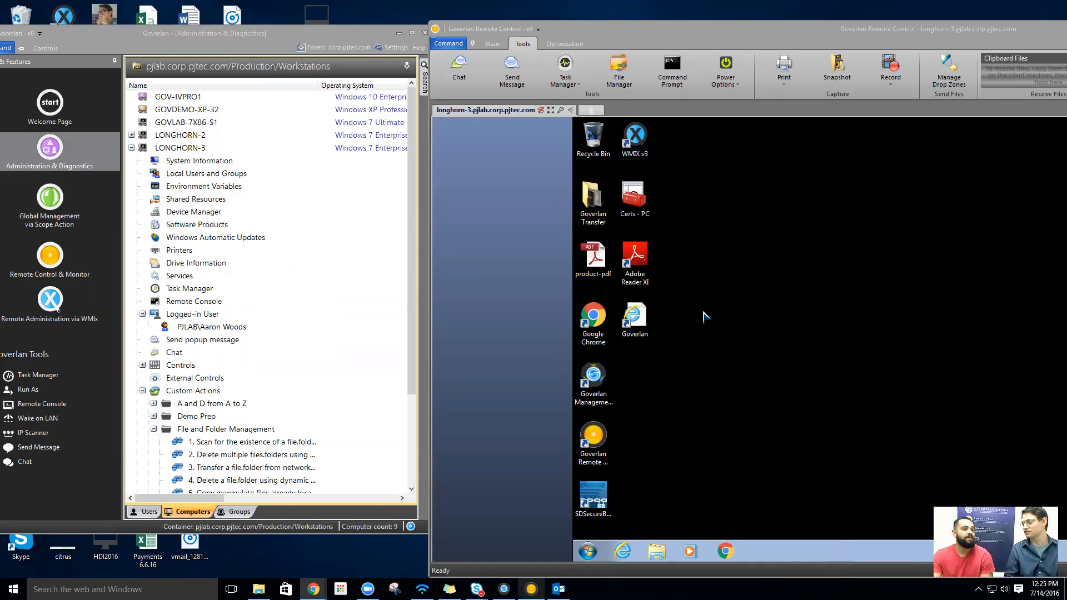
pyautogui.click(362, 39)
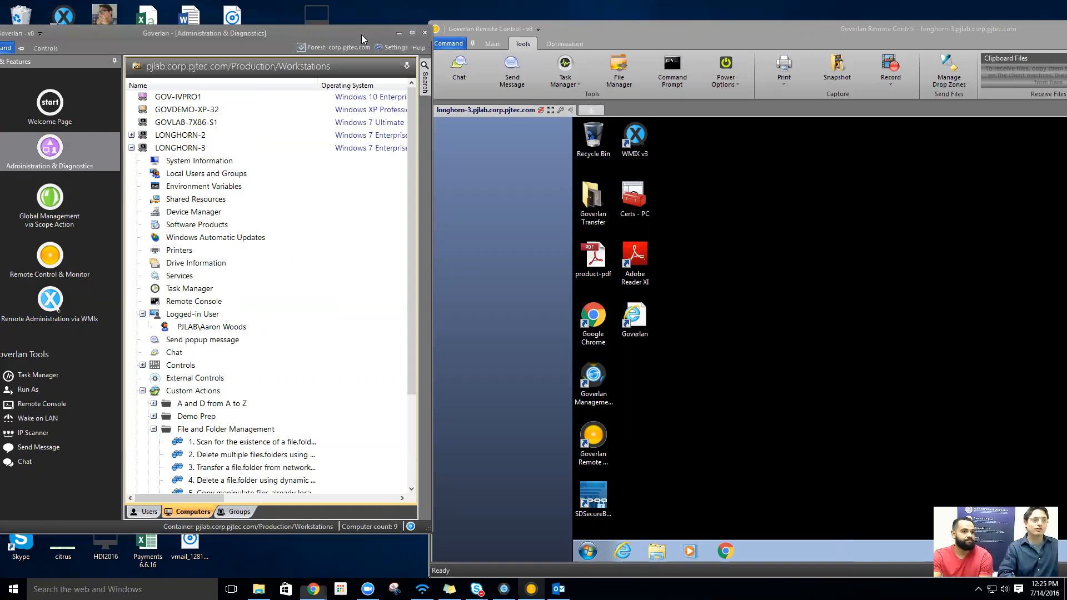
# - Maximize the console and twice view custom action 3's Properties, cancelling without changes
pyautogui.doubleClick(361, 39)
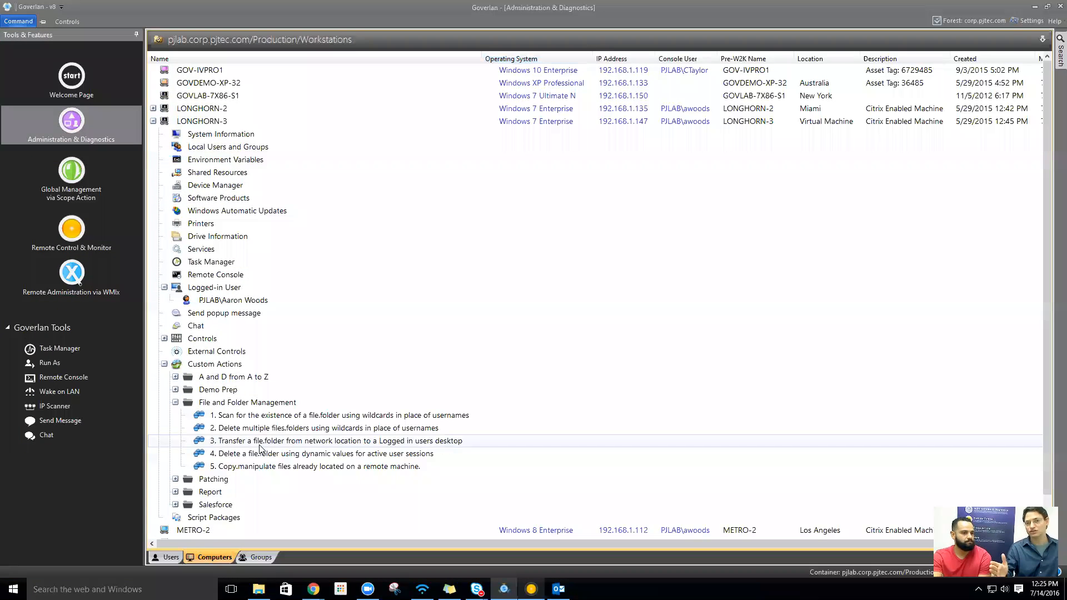
pyautogui.click(259, 445)
pyautogui.rightClick(314, 442)
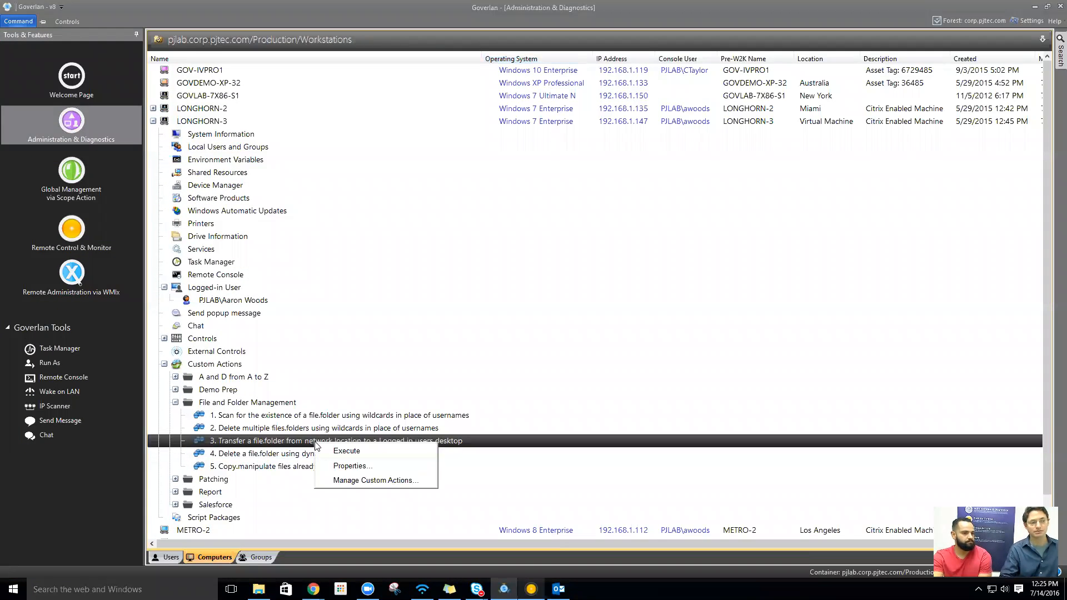
pyautogui.click(343, 467)
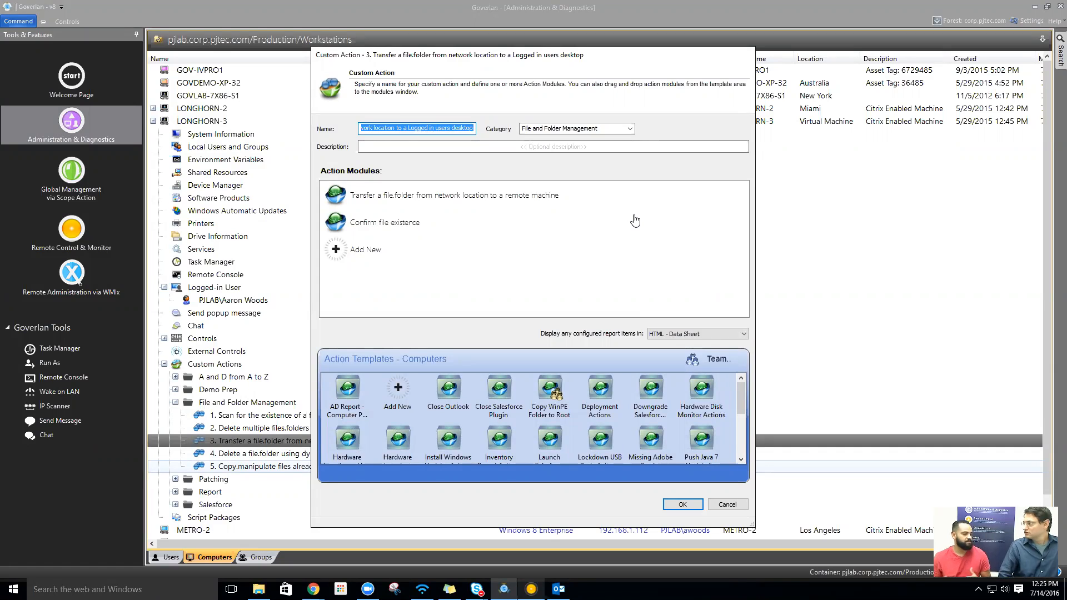
pyautogui.click(727, 504)
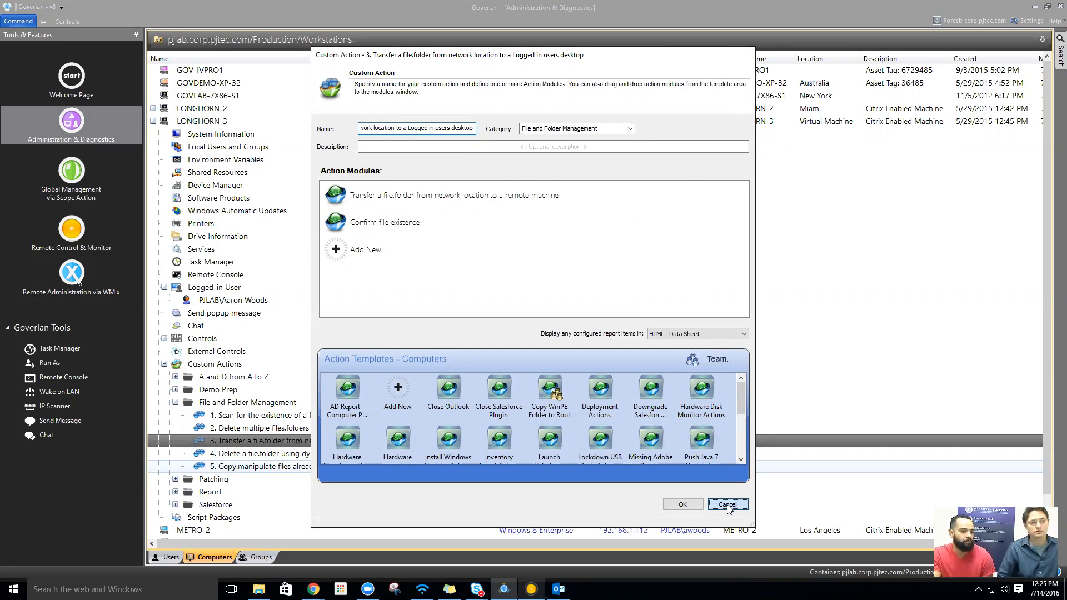
pyautogui.rightClick(308, 446)
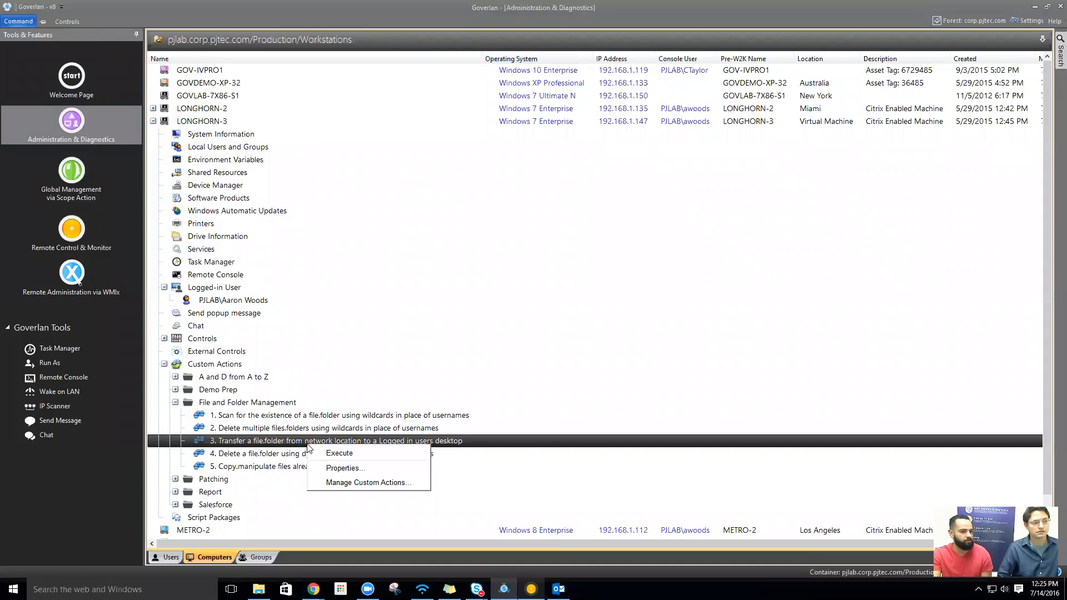
pyautogui.click(356, 467)
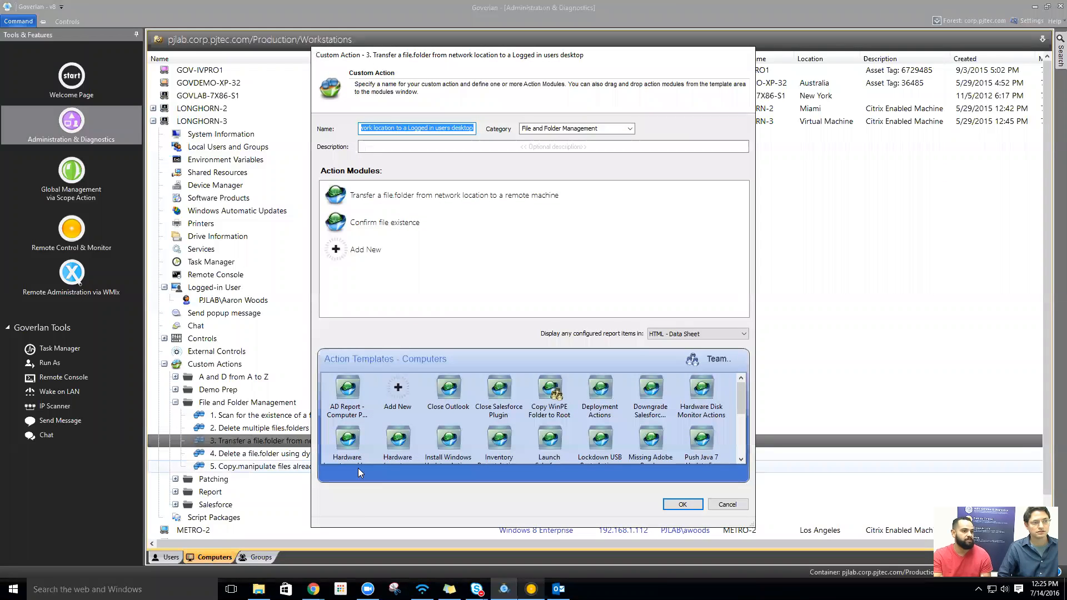
pyautogui.click(727, 505)
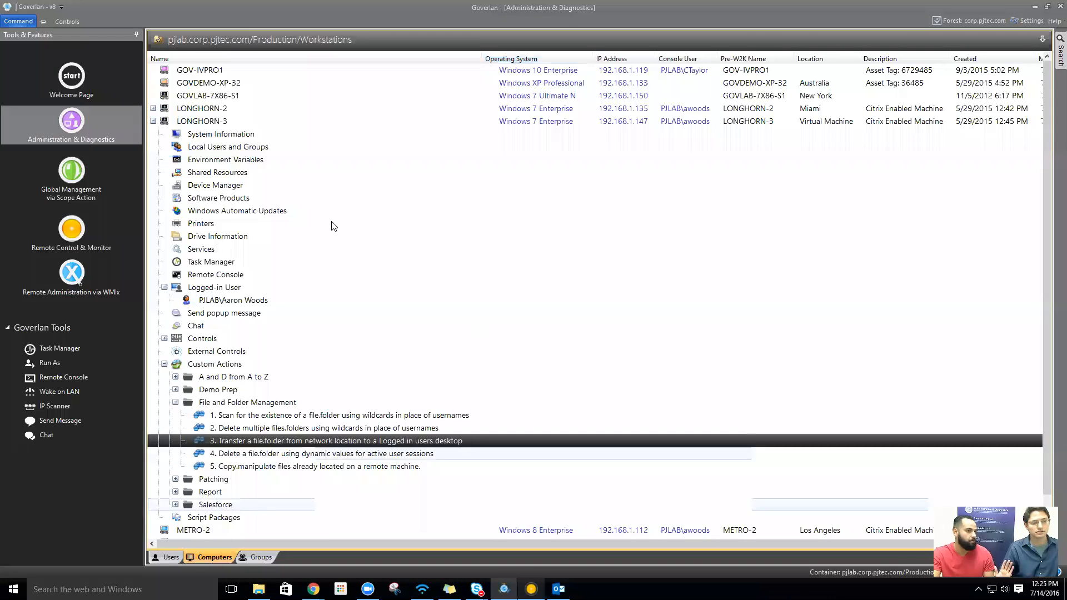
# - Collapse LONGHORN-3, select all nine computers to browse their actions, then select only METRO-2
pyautogui.click(154, 121)
pyautogui.click(261, 82)
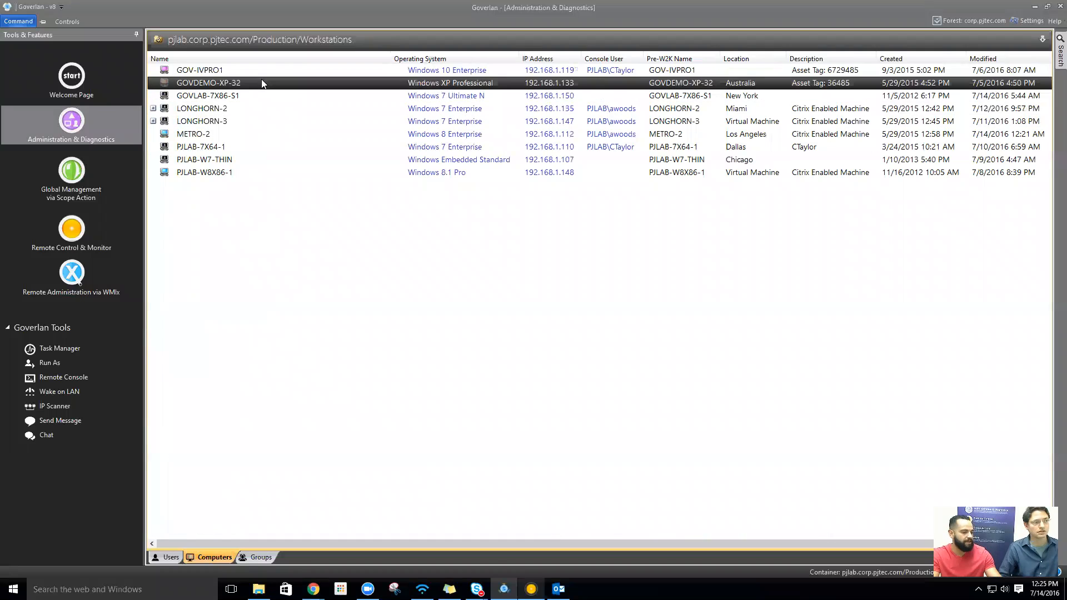
pyautogui.hotkey('ctrl', 'a')
pyautogui.rightClick(214, 112)
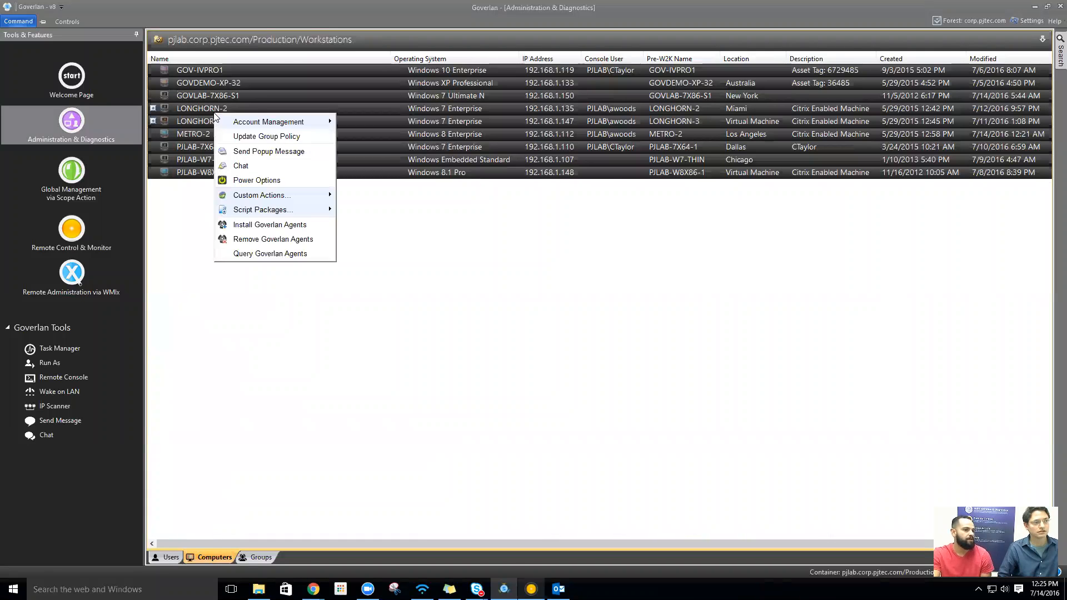
pyautogui.moveTo(294, 196)
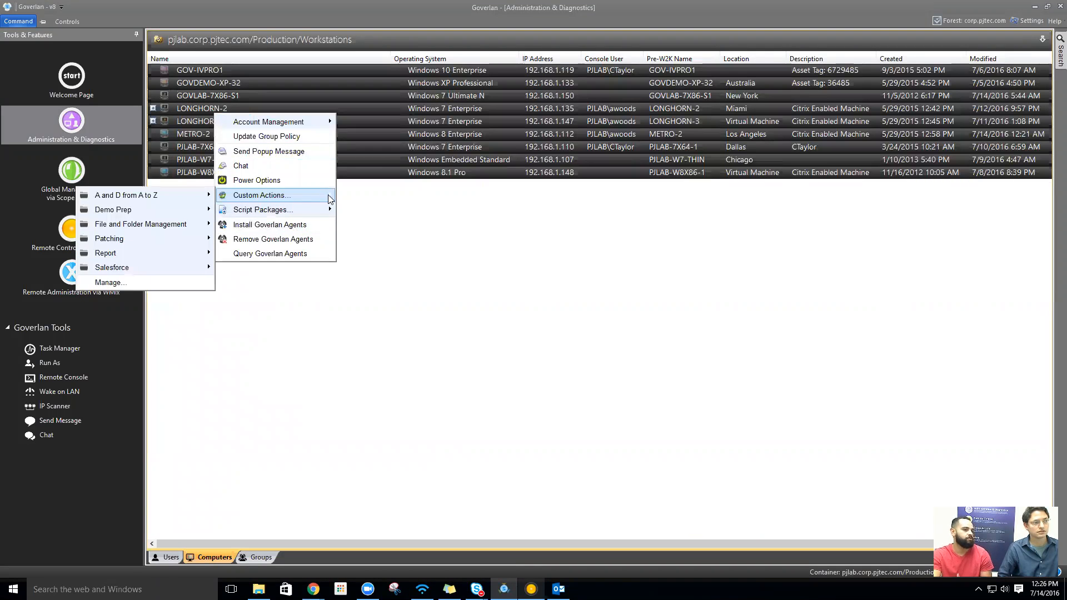
pyautogui.moveTo(156, 225)
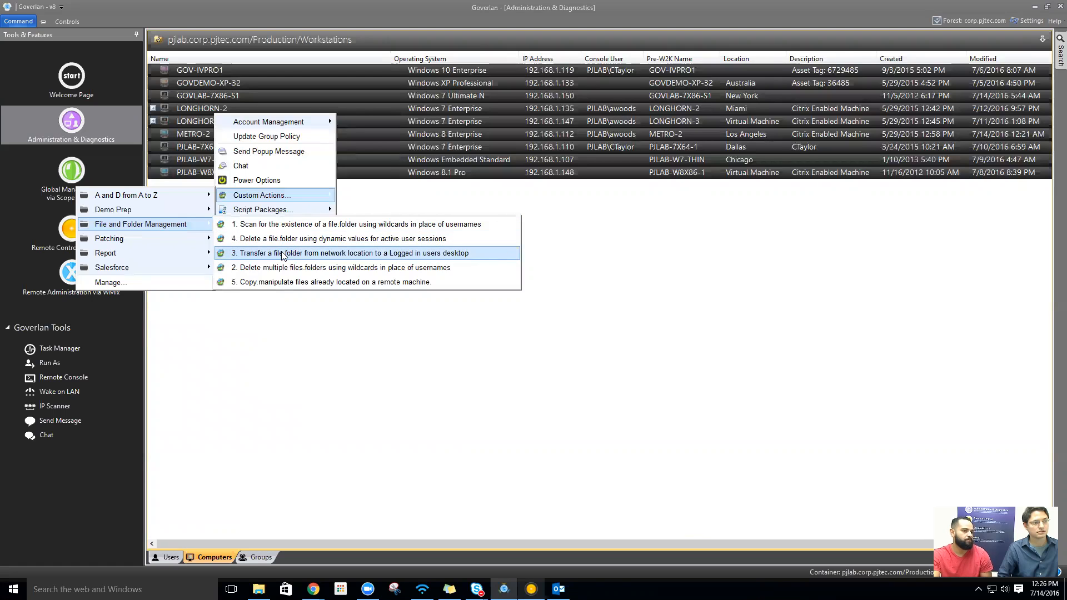
pyautogui.click(600, 245)
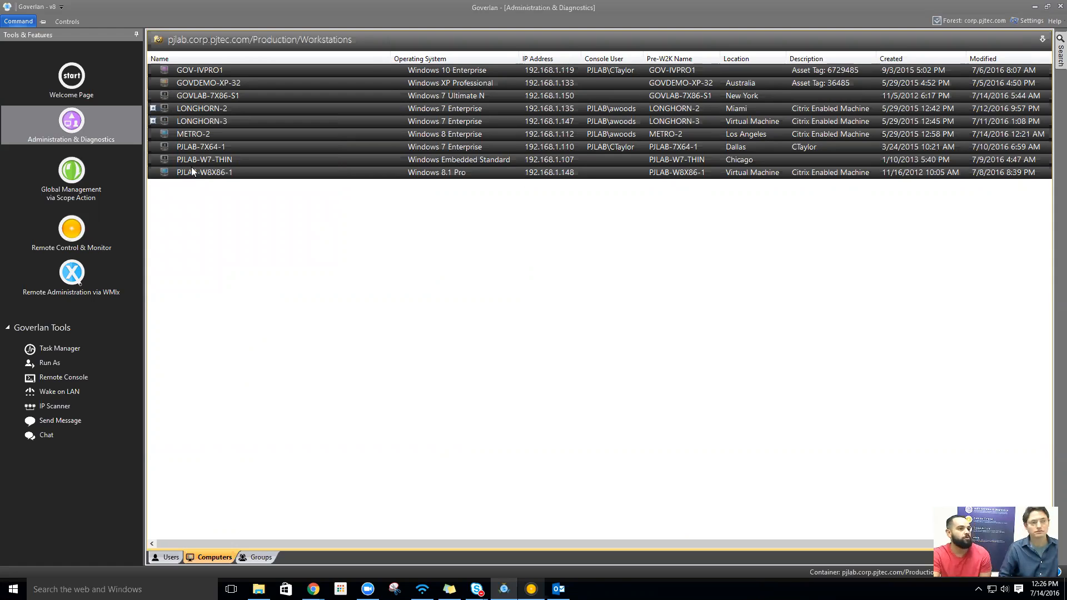
pyautogui.click(210, 139)
# - In custom action 3's Properties, move the Transfer module below Confirm file existence, then back above it
pyautogui.doubleClick(229, 126)
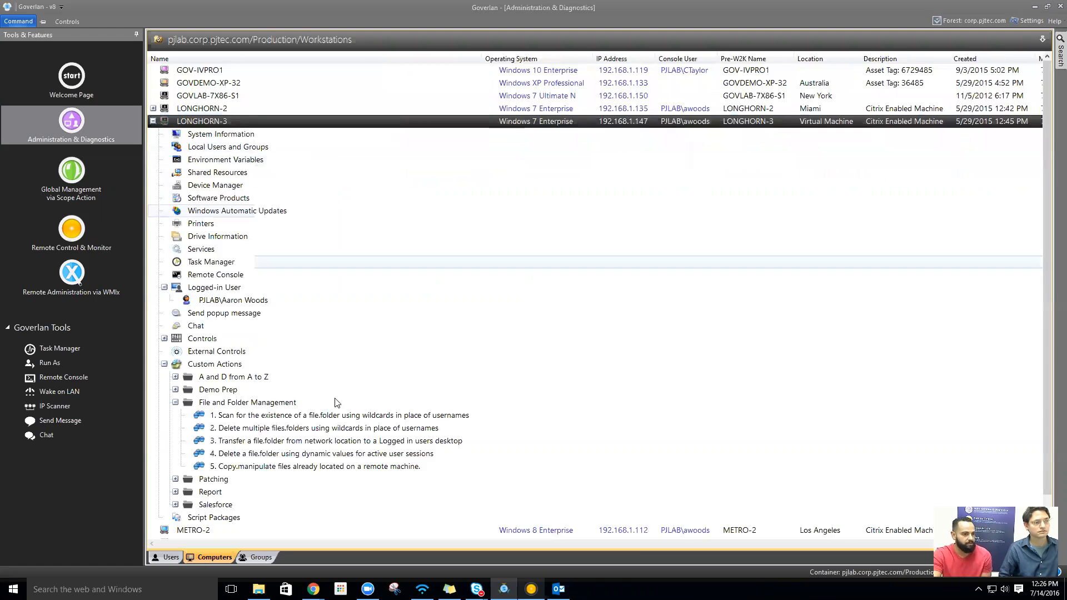
pyautogui.rightClick(261, 446)
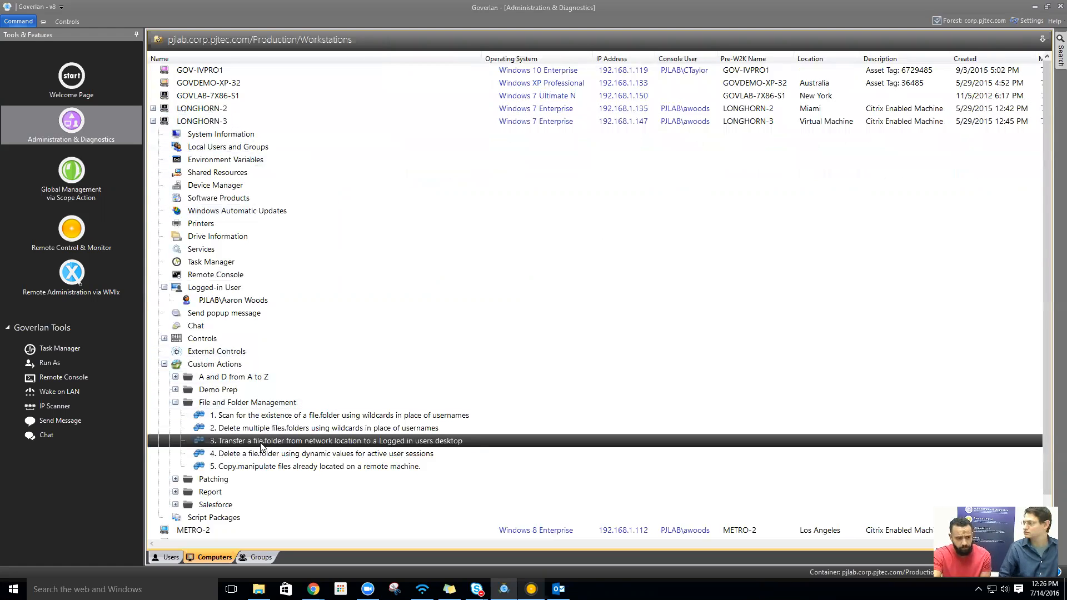
pyautogui.click(304, 465)
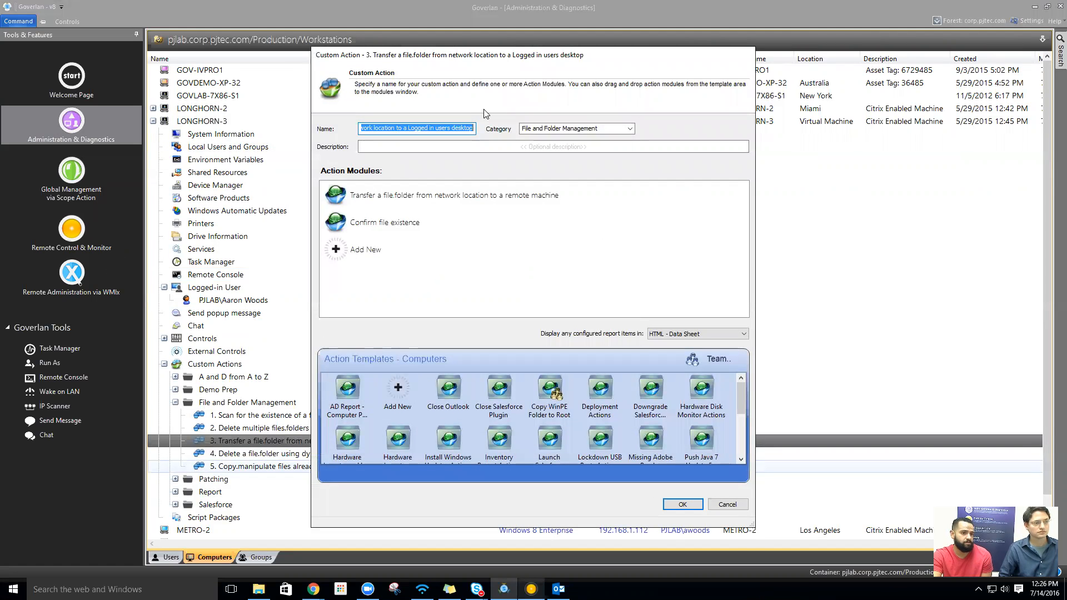
pyautogui.moveTo(389, 198); pyautogui.dragTo(517, 391)
pyautogui.click(517, 319)
pyautogui.moveTo(418, 228); pyautogui.dragTo(414, 214)
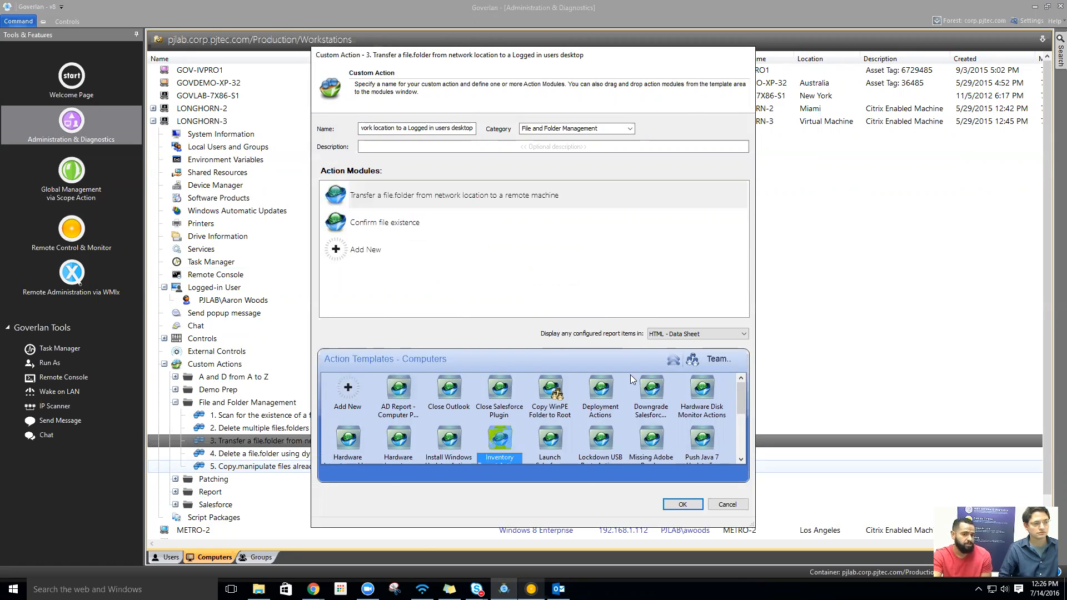
pyautogui.scroll(-3, 630, 374)
pyautogui.scroll(3, 530, 401)
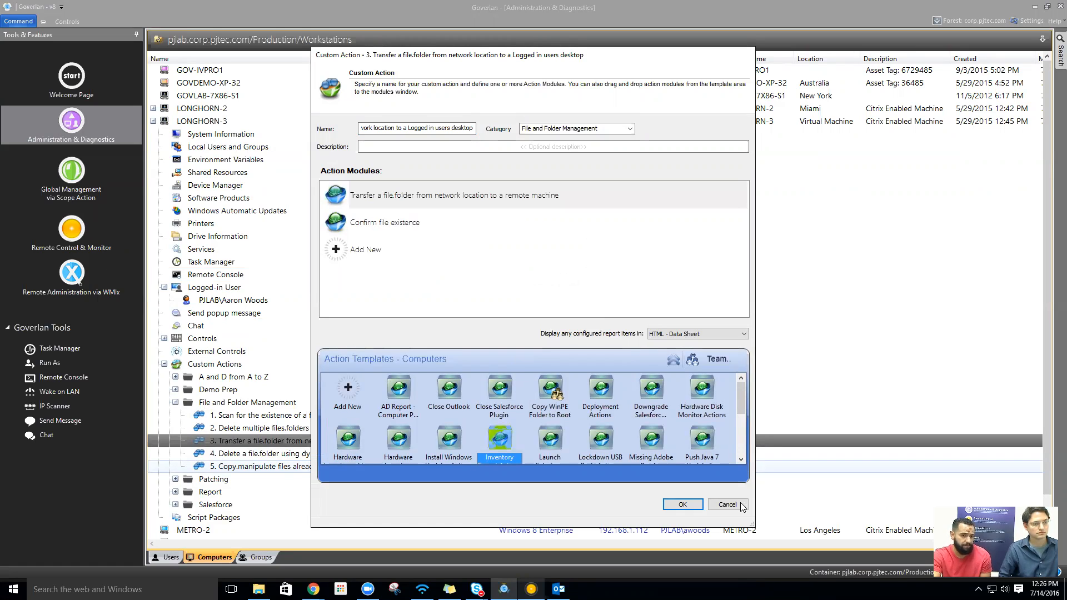
# - Enlarge the window, browse the templates, save custom action 3, and go to Scope Actions
pyautogui.moveTo(750, 525); pyautogui.dragTo(771, 554)
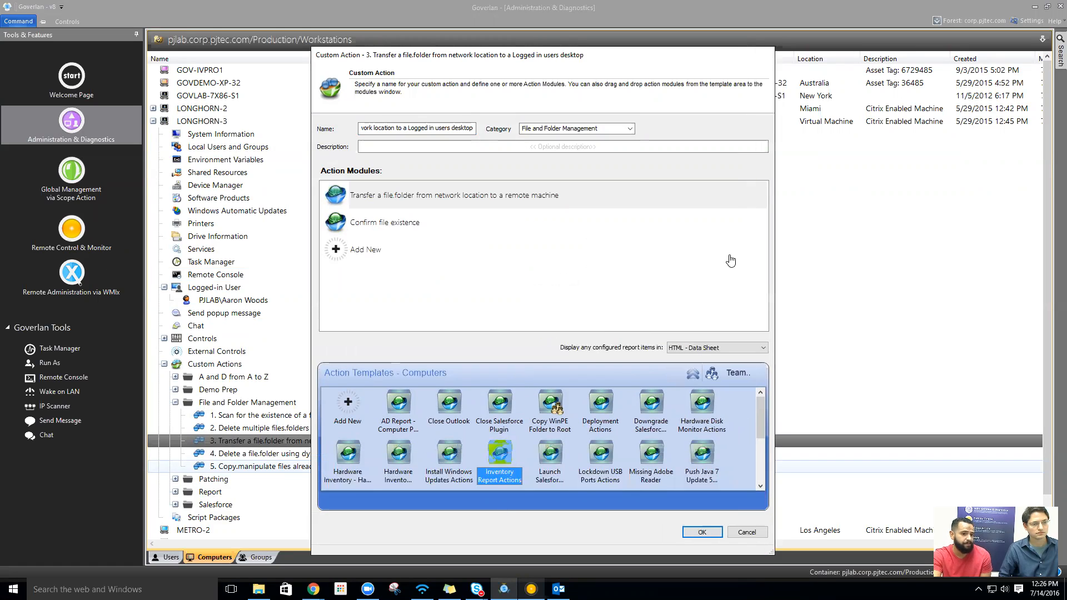
pyautogui.click(550, 402)
pyautogui.rightClick(645, 409)
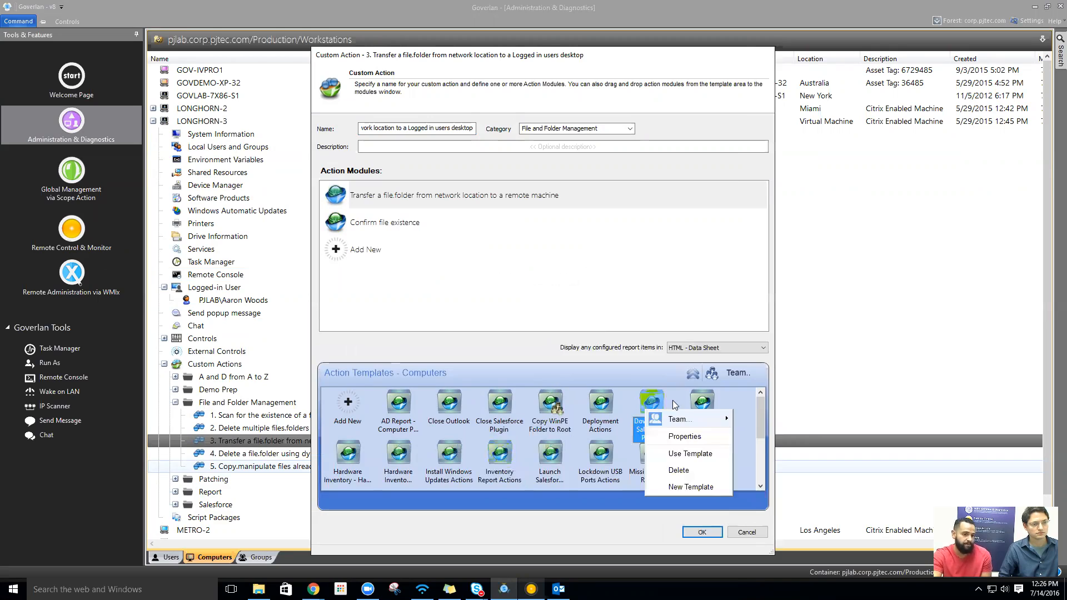
pyautogui.moveTo(687, 424)
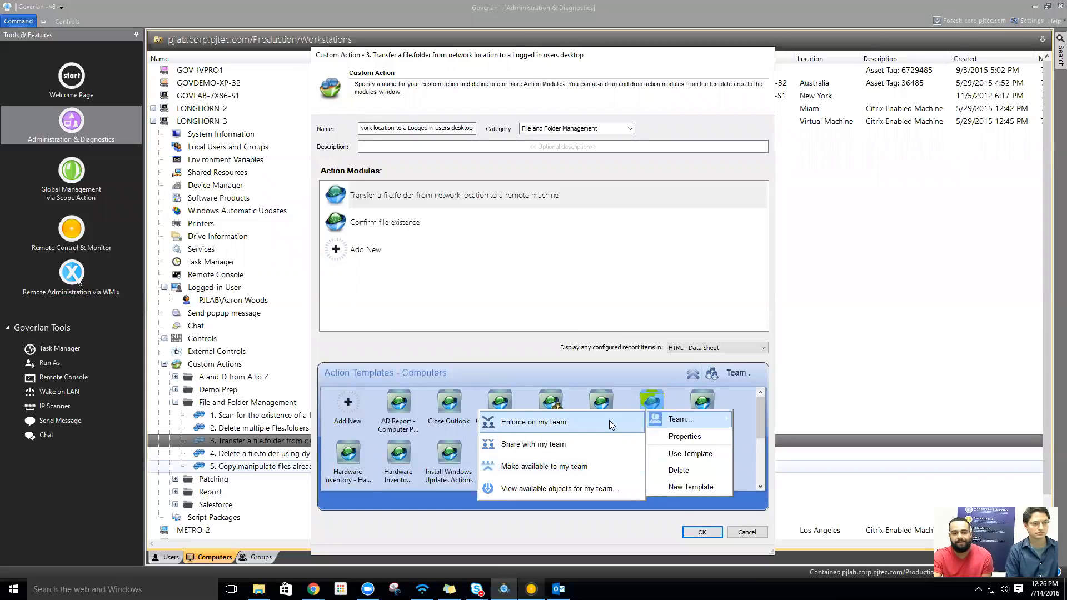
pyautogui.click(618, 316)
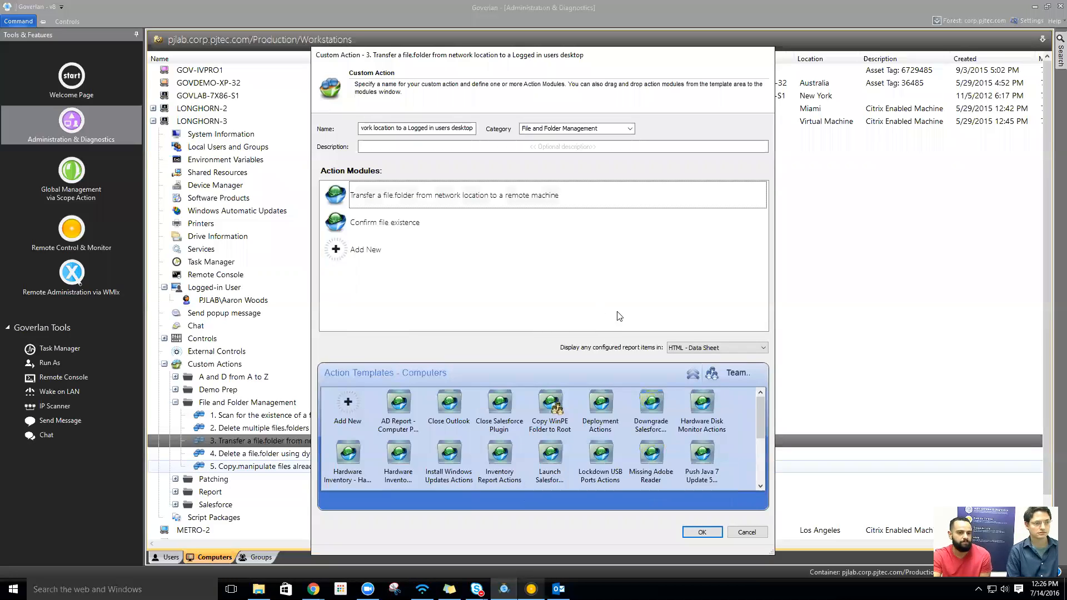
pyautogui.click(392, 397)
pyautogui.moveTo(759, 426)
pyautogui.mouseDown()
pyautogui.moveTo(760, 448)
pyautogui.moveTo(759, 422)
pyautogui.mouseUp()
pyautogui.click(547, 408)
pyautogui.click(695, 532)
pyautogui.click(80, 198)
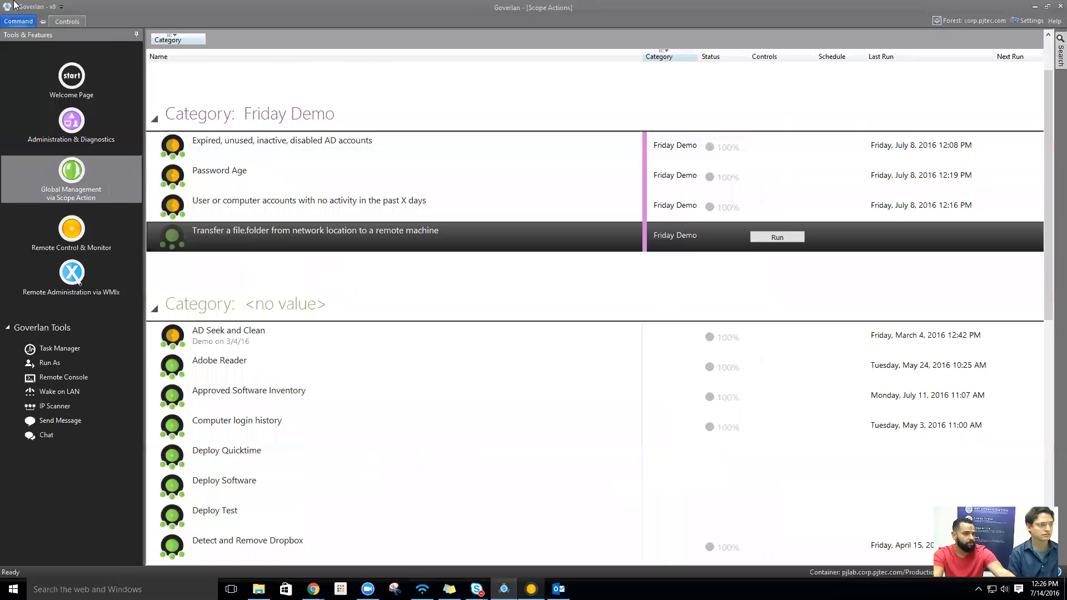
# - Start and cancel a new scope action, then review custom action 3's settings without changes
pyautogui.click(68, 22)
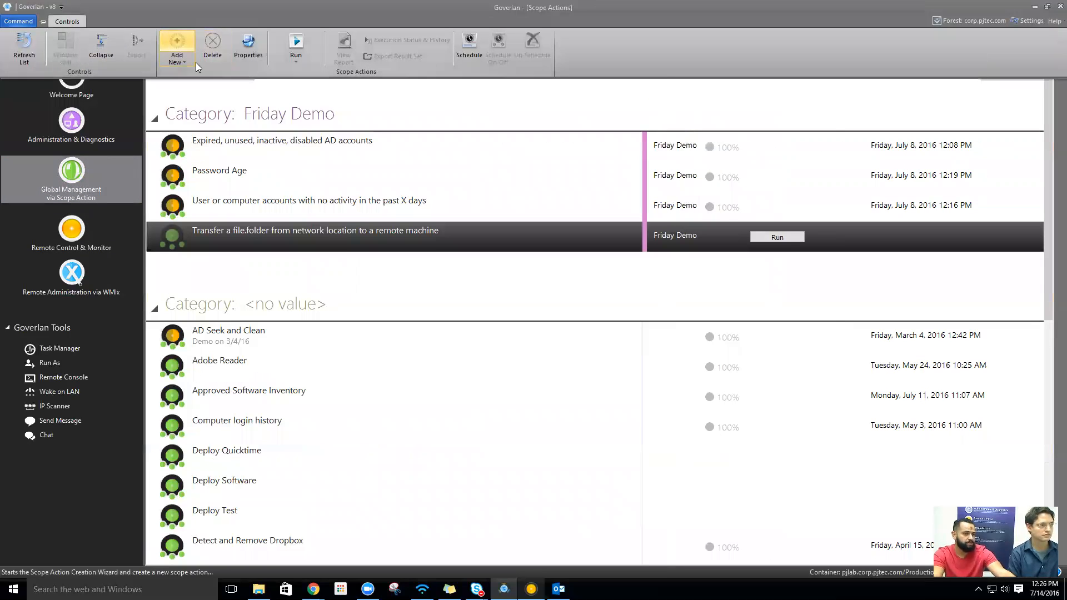
pyautogui.click(194, 61)
pyautogui.click(775, 506)
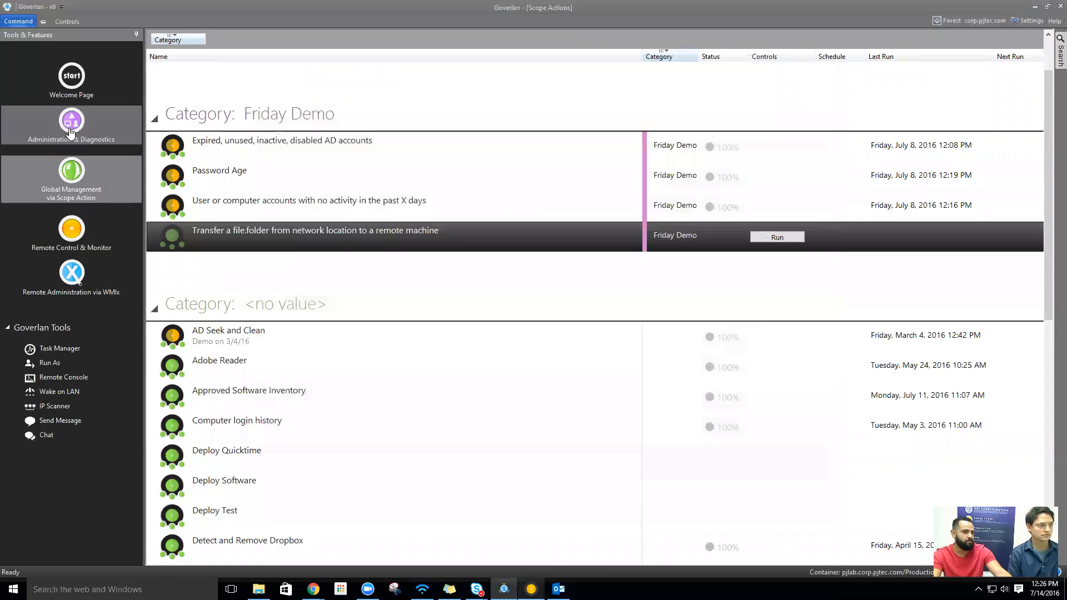
pyautogui.click(71, 125)
pyautogui.rightClick(281, 441)
pyautogui.click(329, 462)
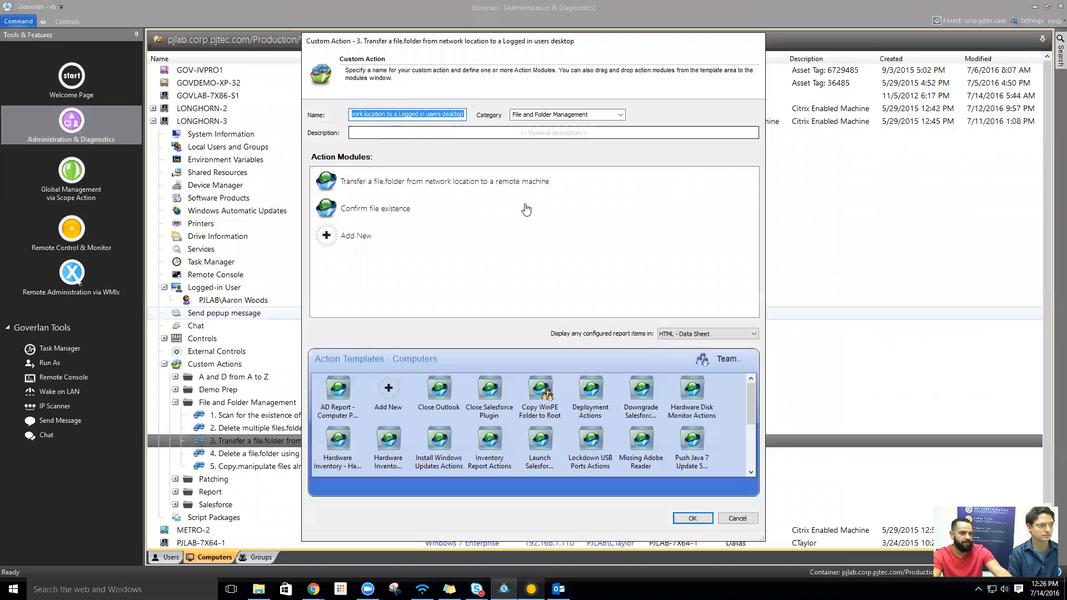
pyautogui.click(738, 517)
pyautogui.click(71, 178)
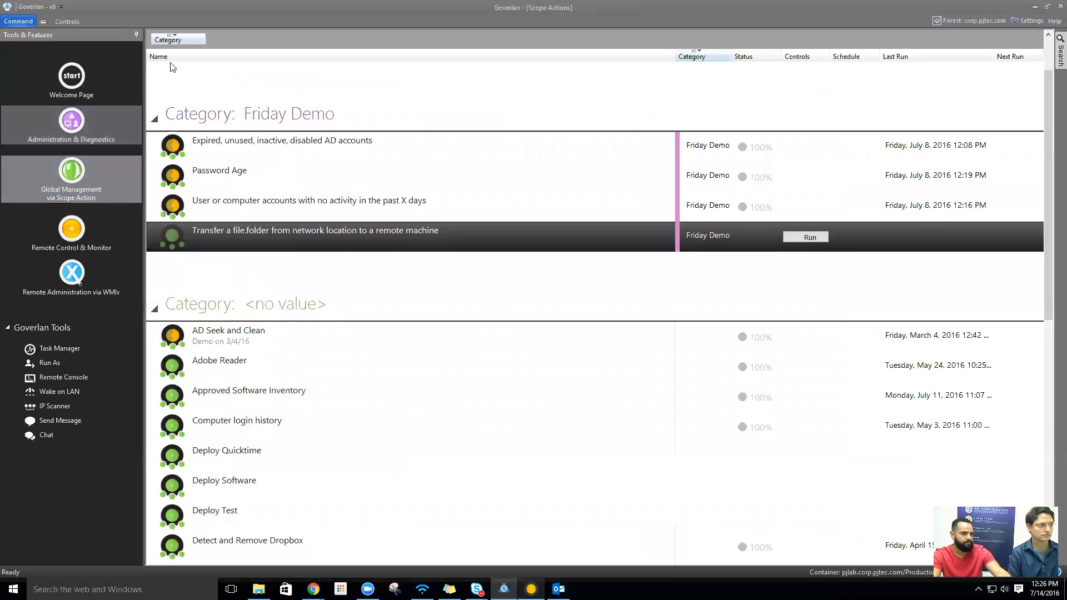
# - Begin a new scope action and paste custom action 3's name as its name
pyautogui.click(78, 21)
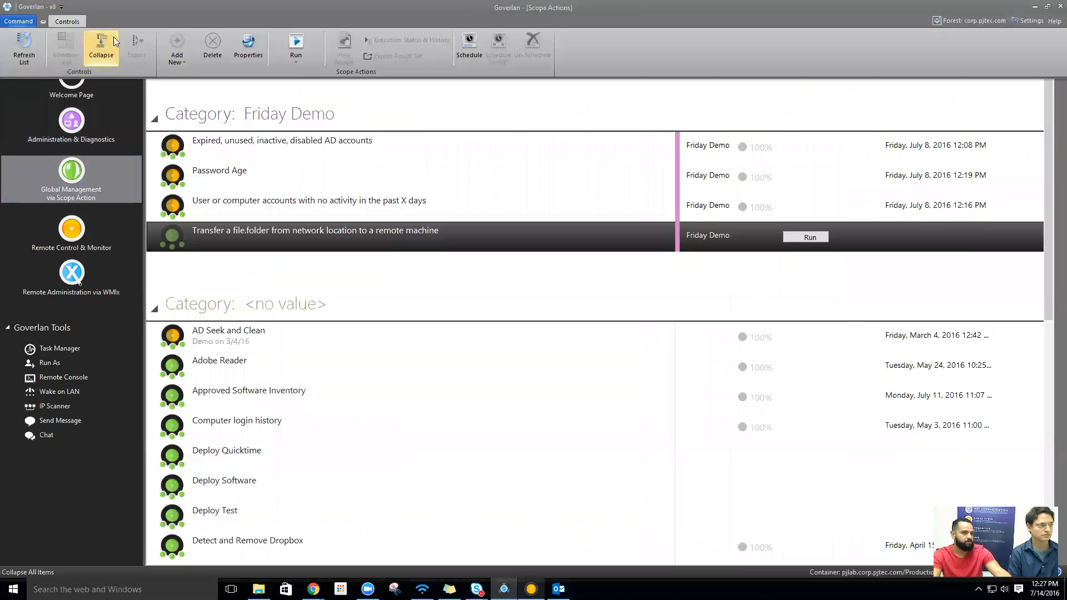
pyautogui.click(179, 44)
pyautogui.hotkey('ctrl', 'v')
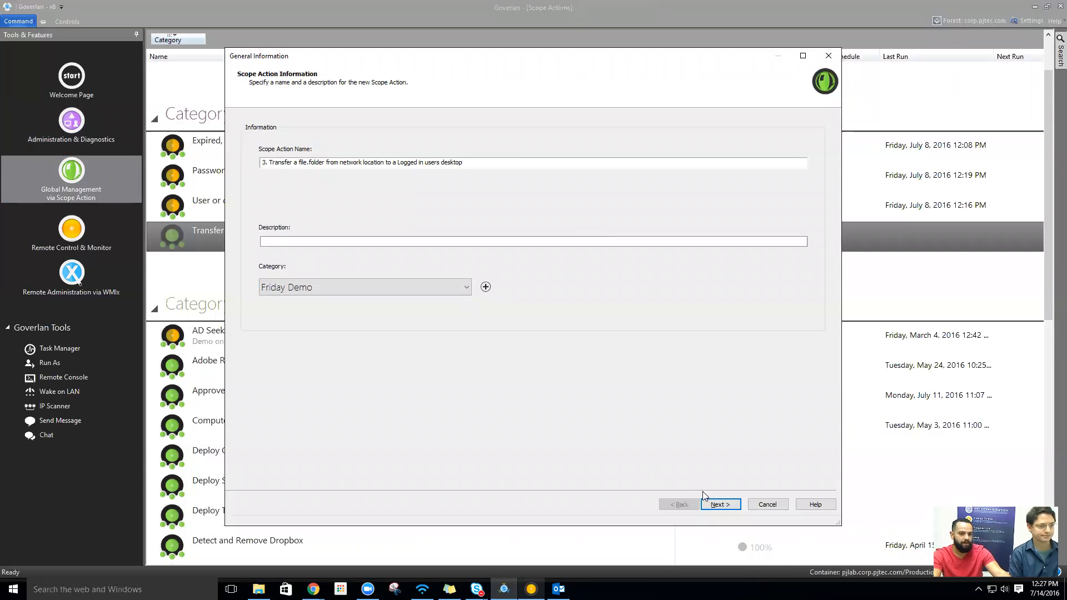
# - Add a scope module and include LONGHORN-2, found by searching for 'long' computers
pyautogui.click(720, 503)
pyautogui.click(344, 154)
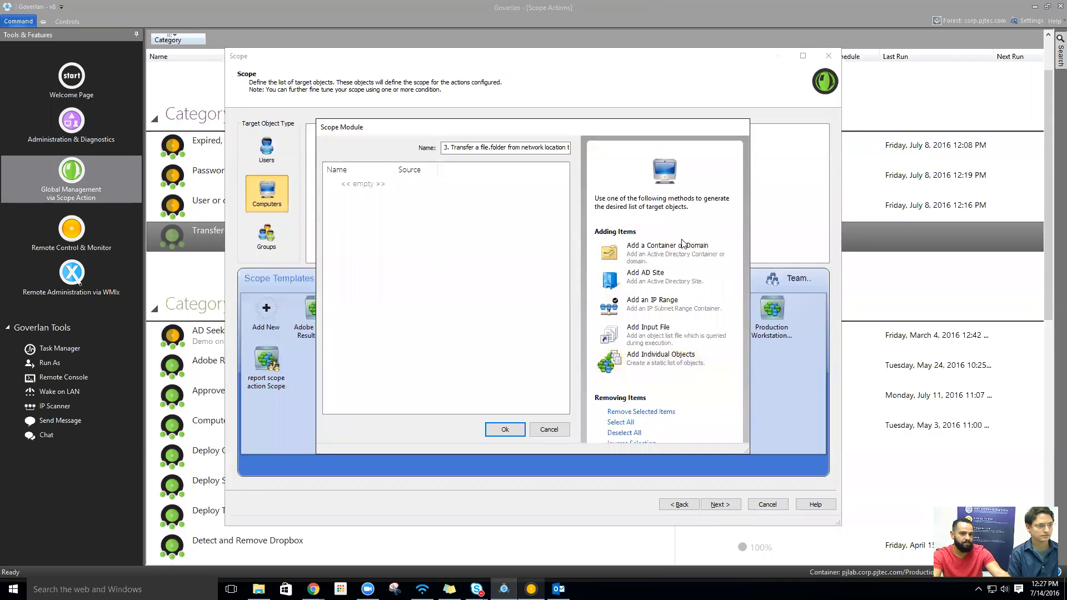
pyautogui.click(675, 361)
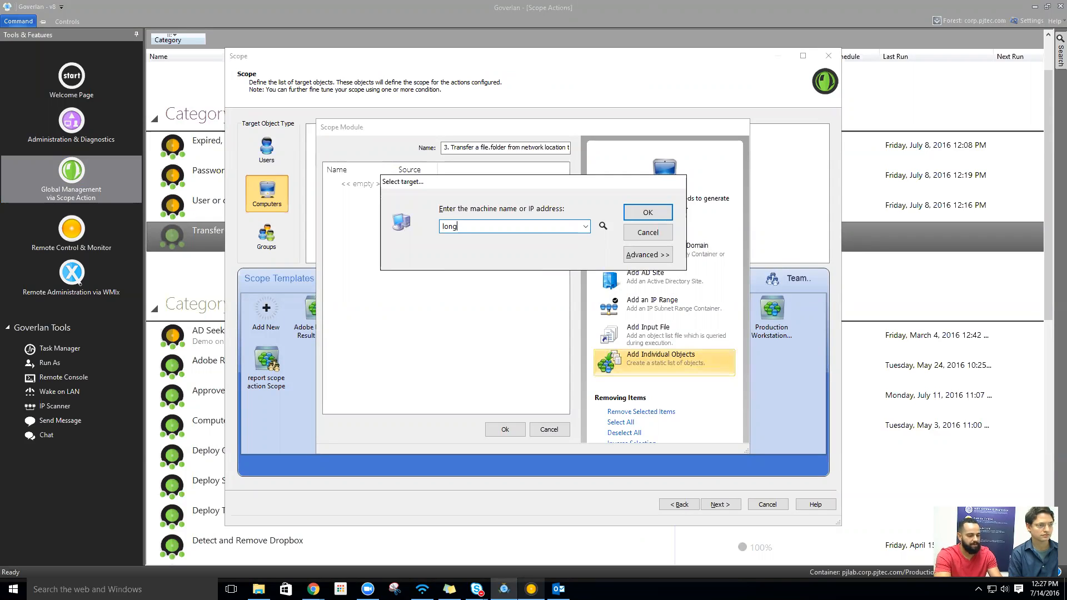
pyautogui.press('Return')
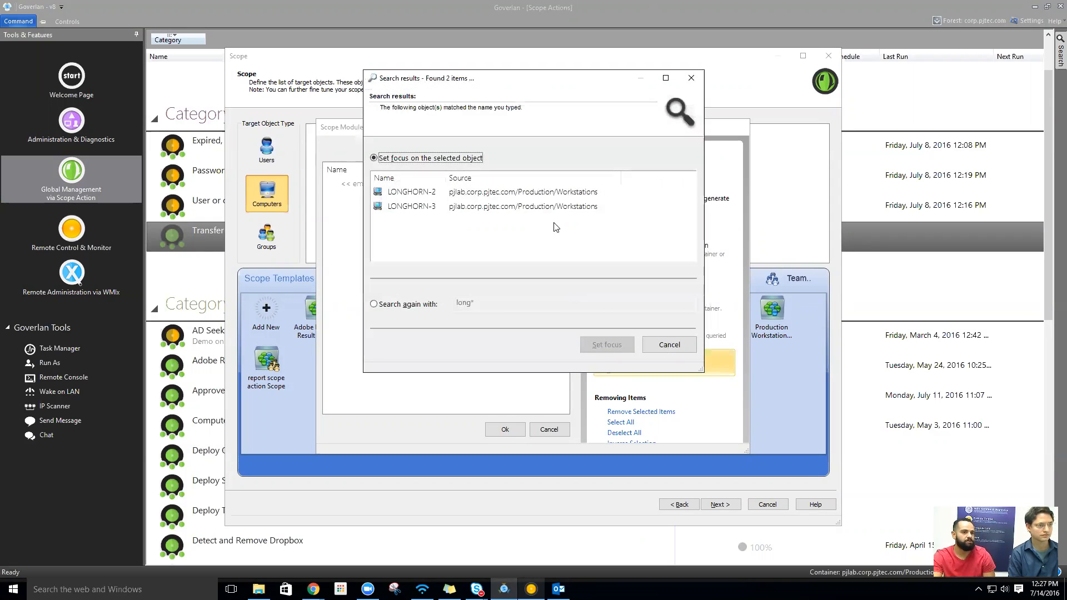
pyautogui.click(520, 195)
pyautogui.click(511, 211)
pyautogui.press('Up')
pyautogui.click(606, 350)
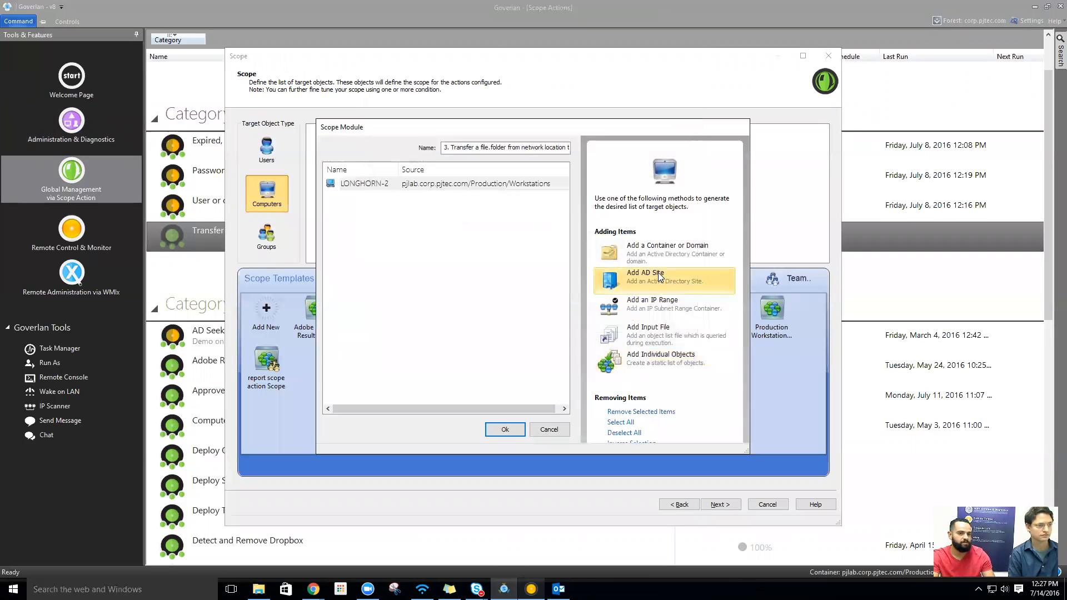
# - Add LONGHORN-3 to the same scope module and save it with both machines
pyautogui.click(666, 365)
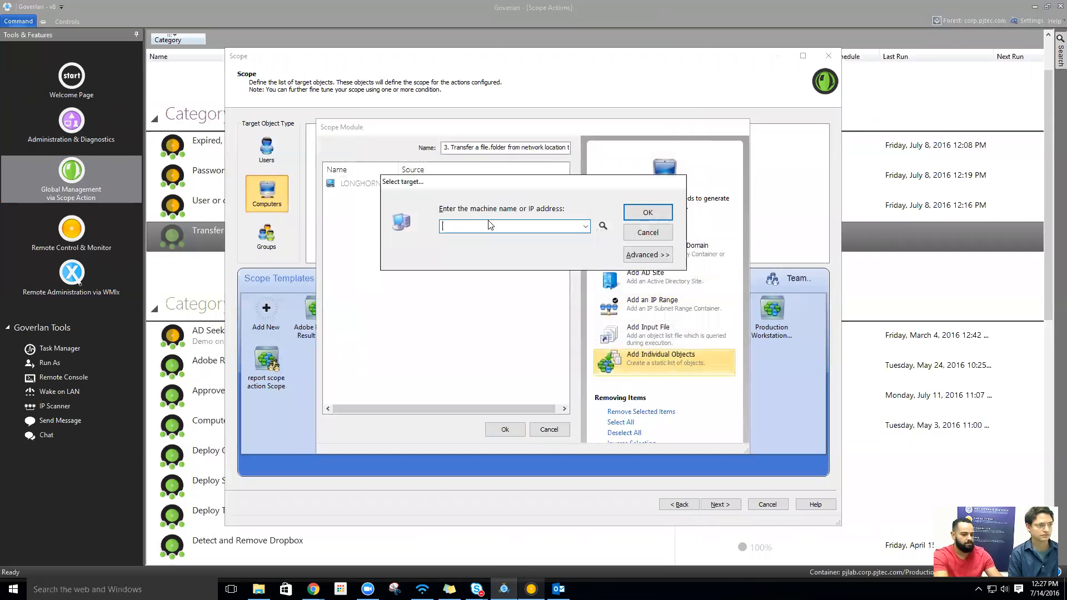
pyautogui.press('Return')
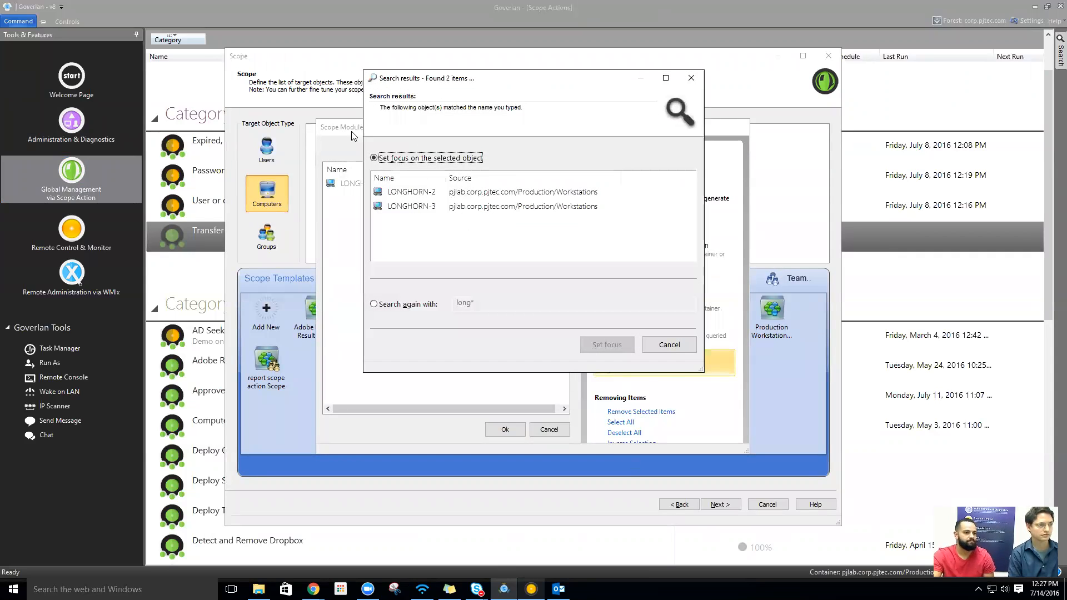
pyautogui.click(481, 207)
pyautogui.doubleClick(481, 206)
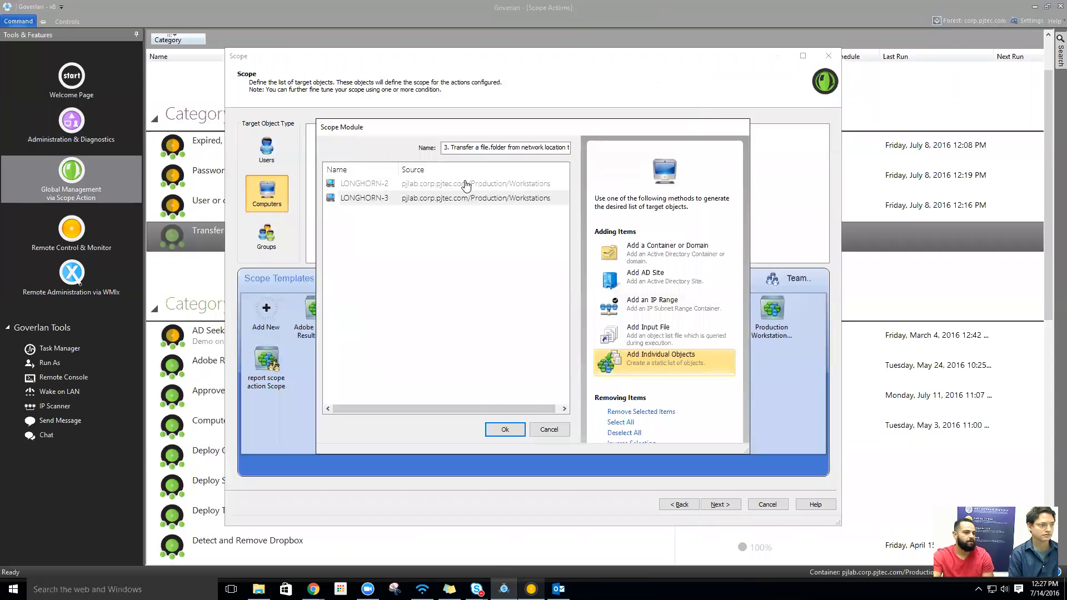
pyautogui.click(468, 185)
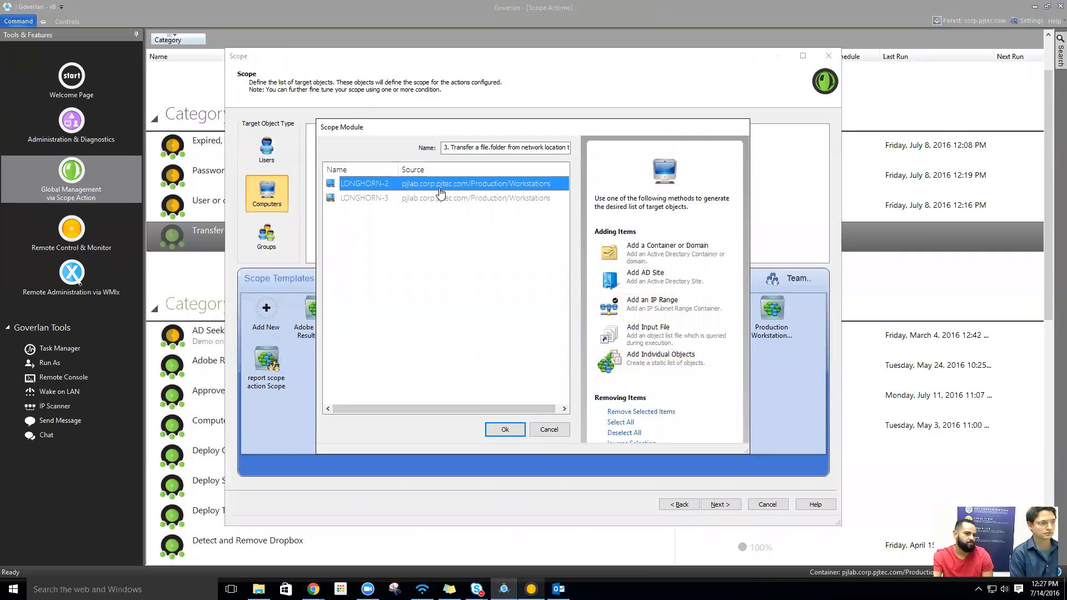
pyautogui.click(440, 197)
pyautogui.click(507, 430)
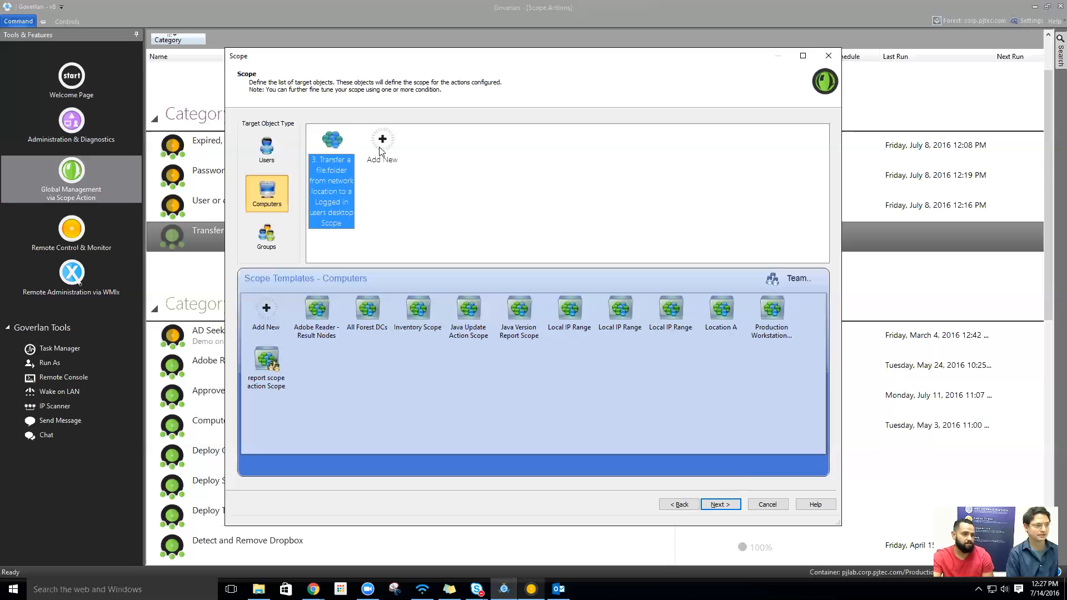
# - Review the transfer scope's LONGHORN-2 and LONGHORN-3 members, then advance to the actions page
pyautogui.doubleClick(330, 142)
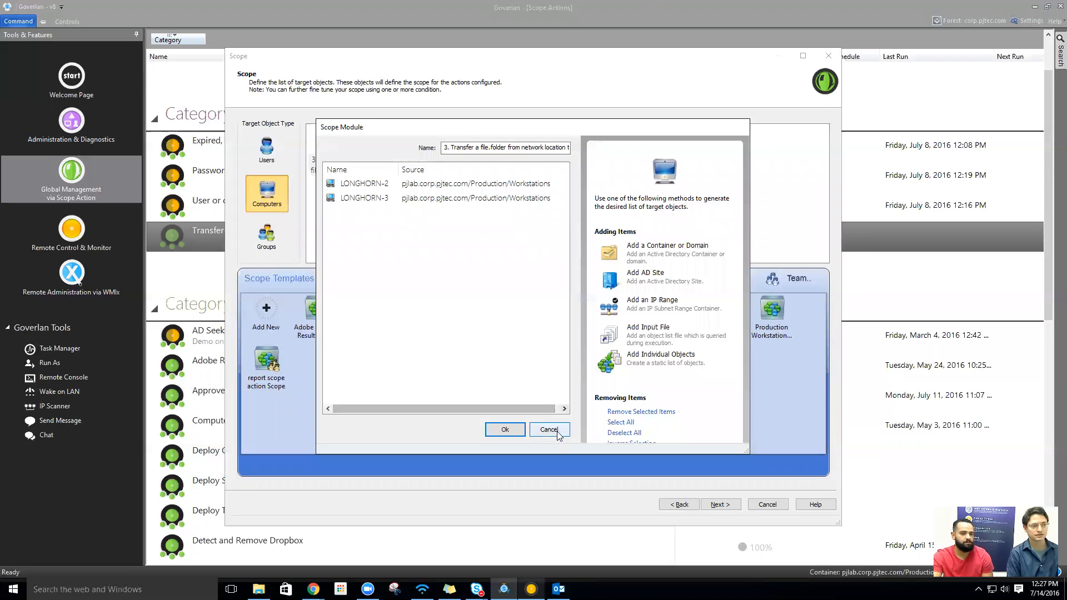
pyautogui.click(549, 430)
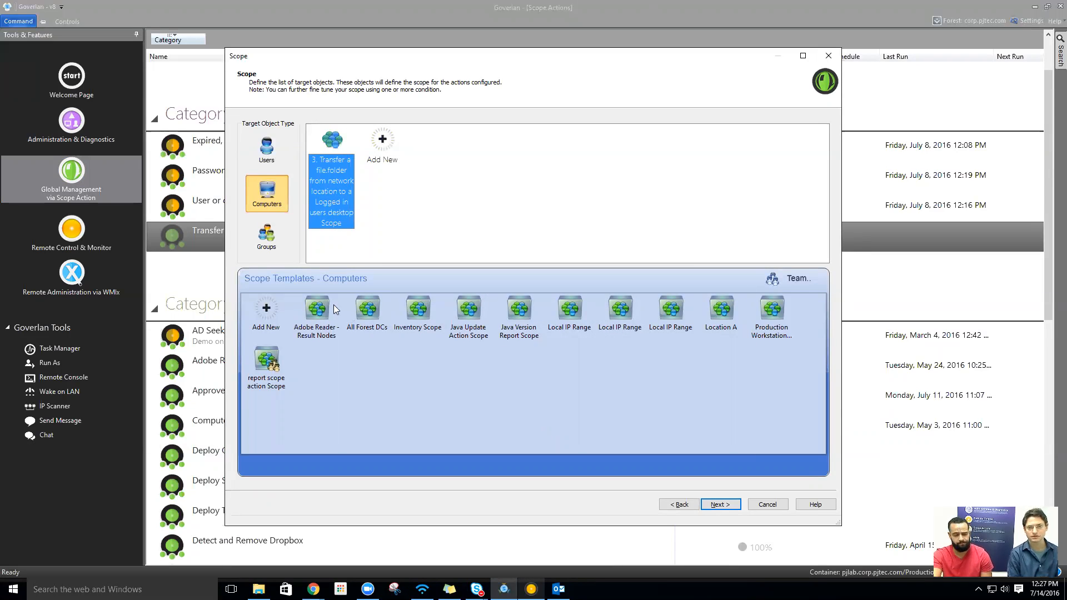
pyautogui.click(317, 312)
pyautogui.click(338, 175)
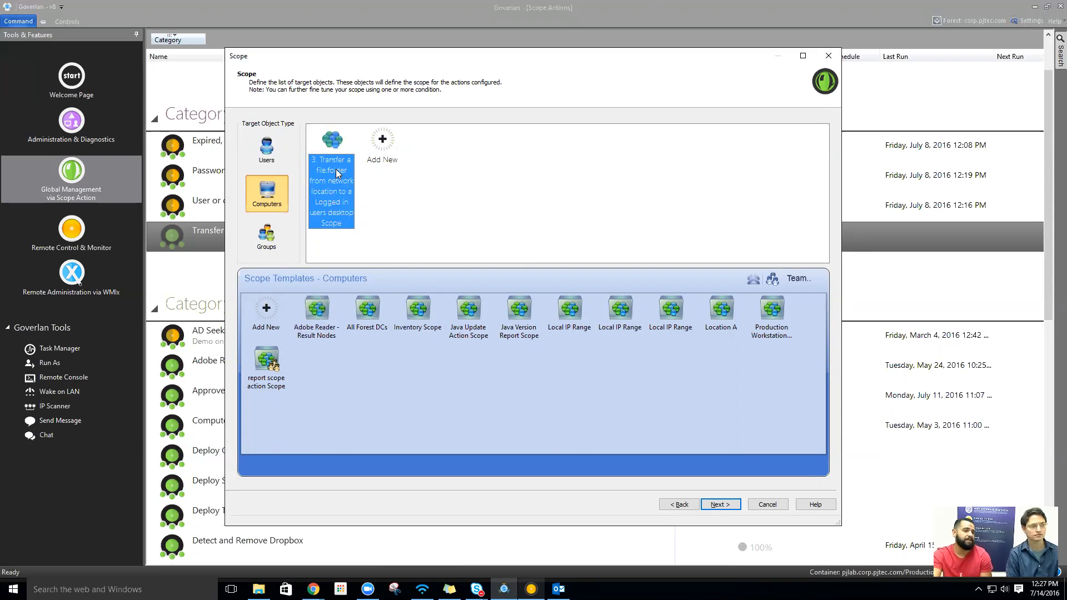
pyautogui.click(361, 308)
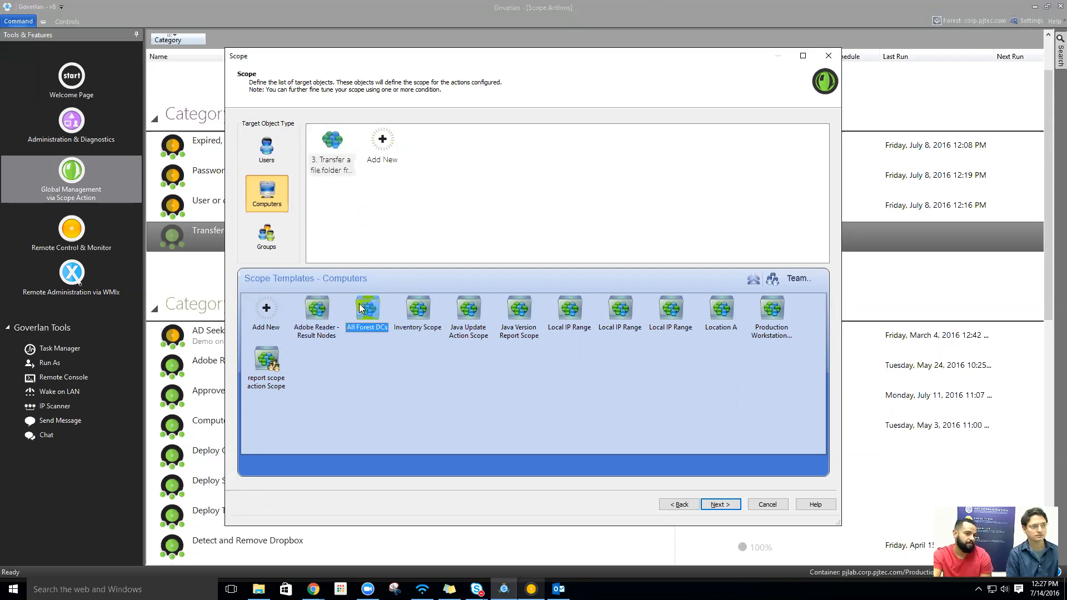
pyautogui.doubleClick(332, 146)
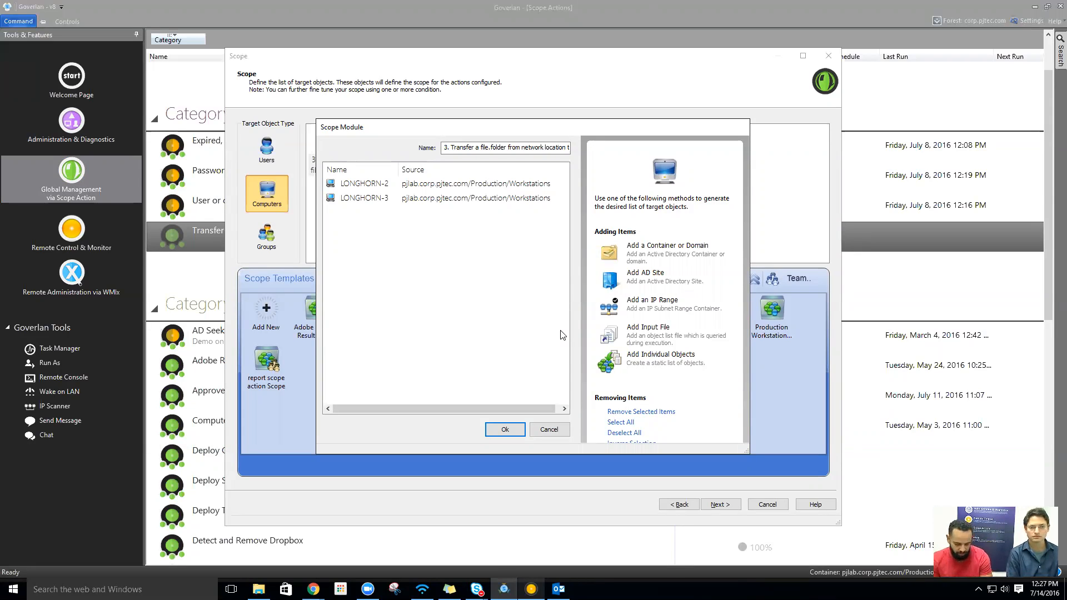
pyautogui.click(538, 429)
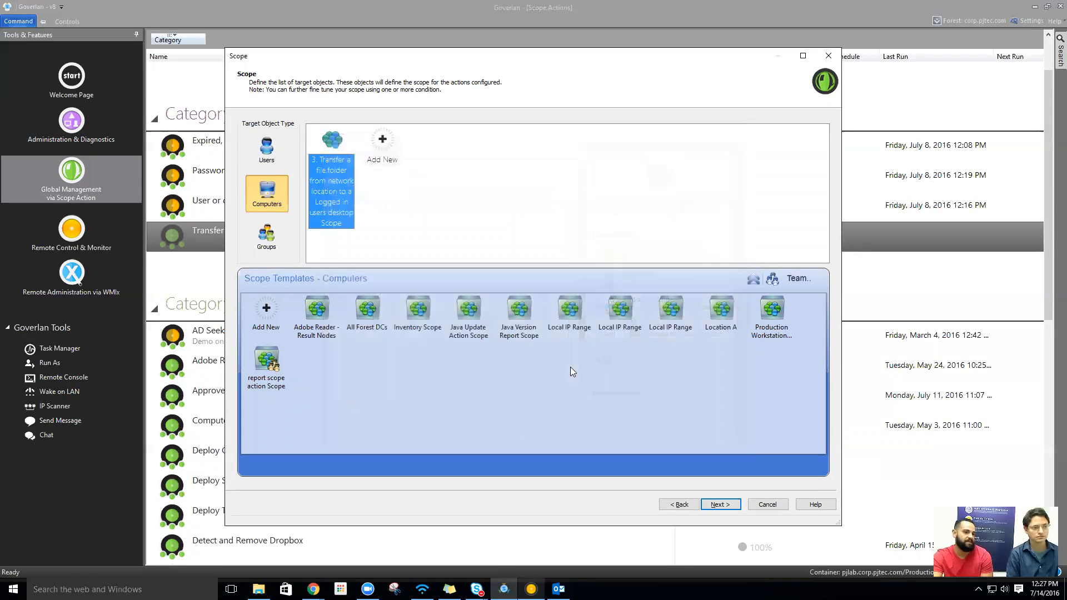
pyautogui.click(723, 506)
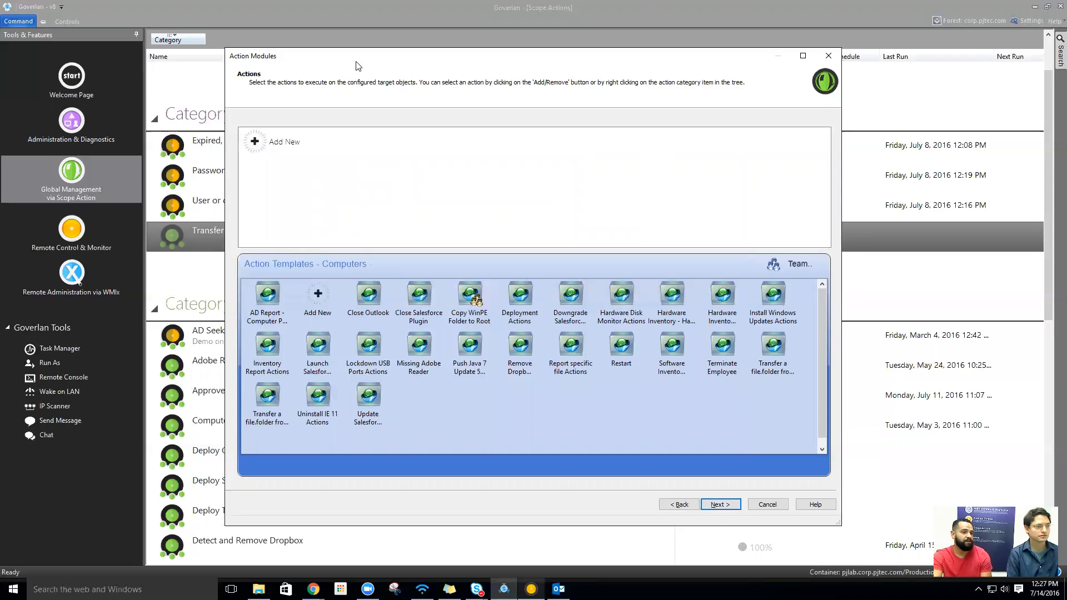
# - Add the Transfer a file.folder template to Actions and confirm its source and destination arguments
pyautogui.moveTo(358, 66); pyautogui.dragTo(377, 68)
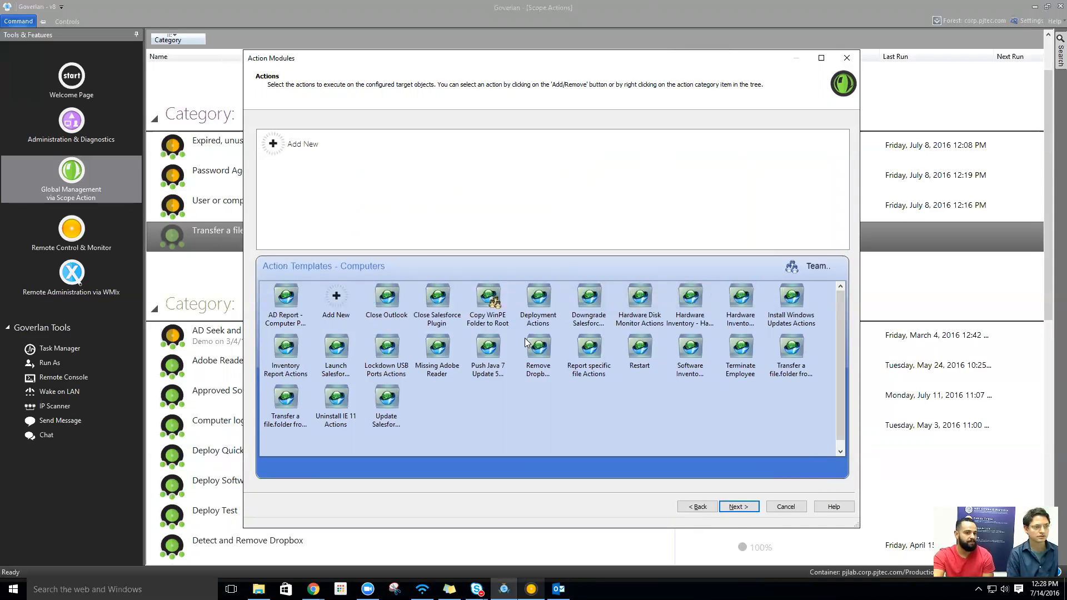
pyautogui.click(798, 343)
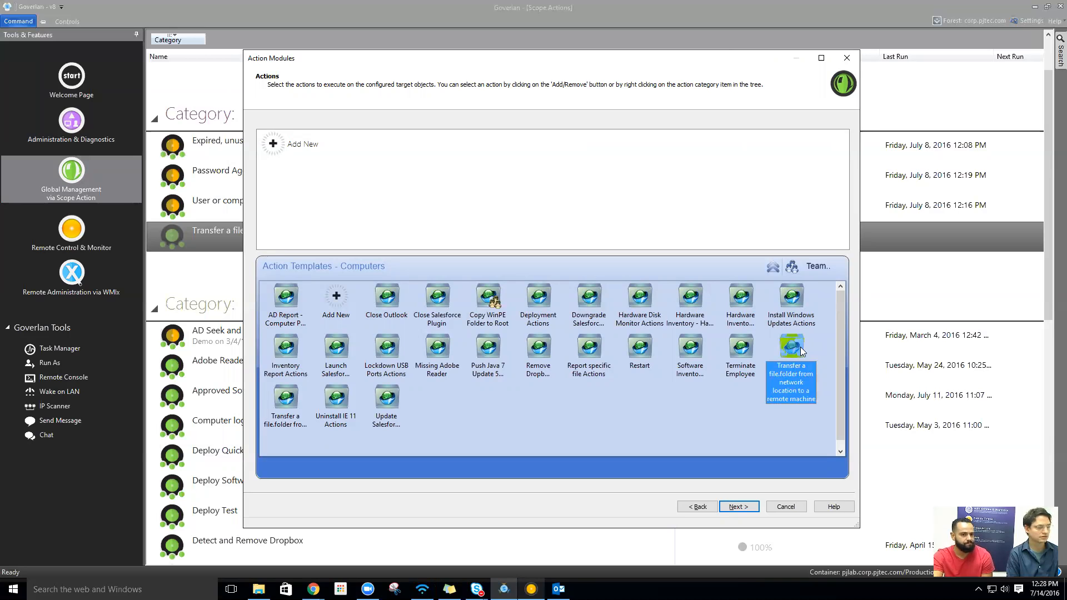
pyautogui.moveTo(798, 352); pyautogui.dragTo(458, 160)
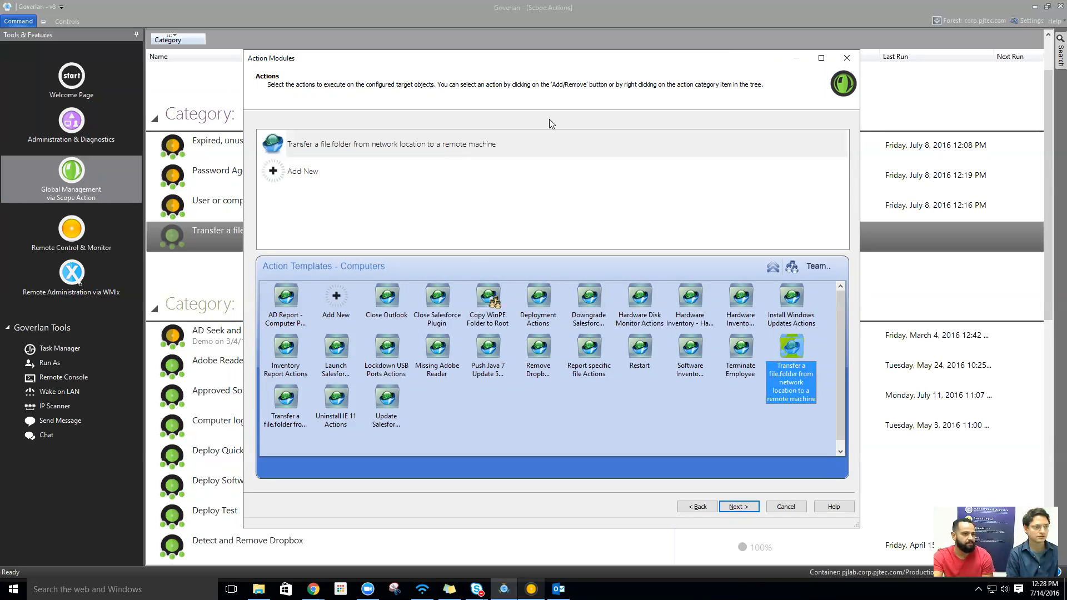
pyautogui.doubleClick(479, 146)
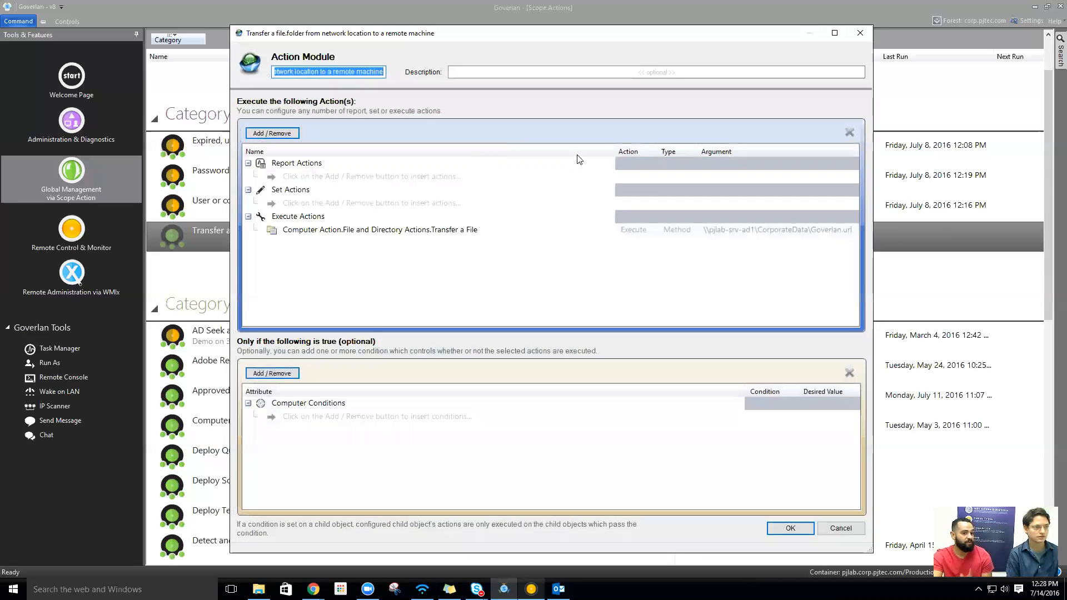
pyautogui.doubleClick(439, 231)
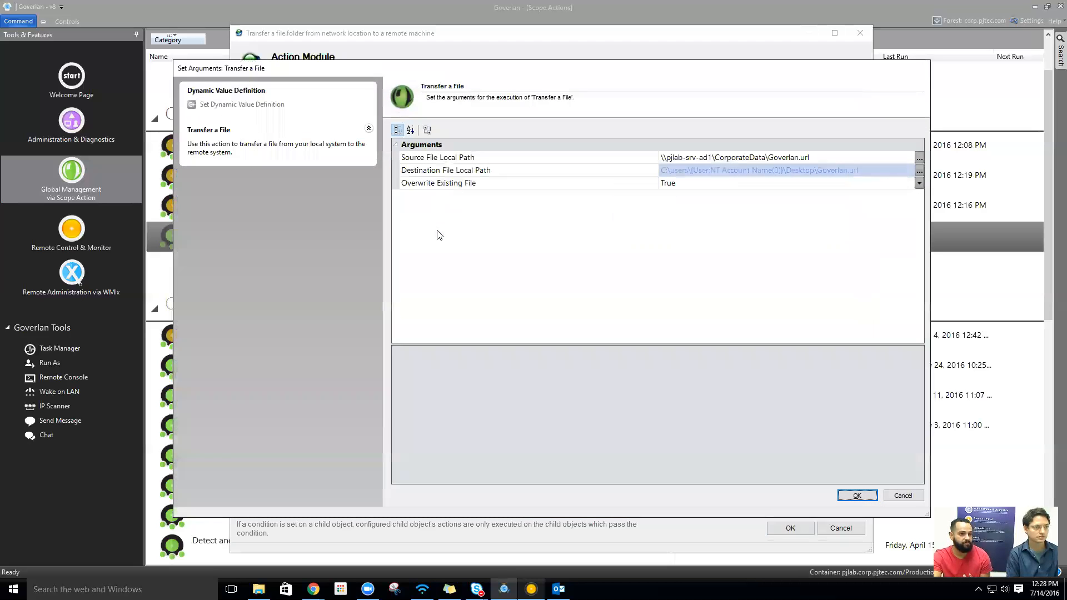
pyautogui.click(610, 161)
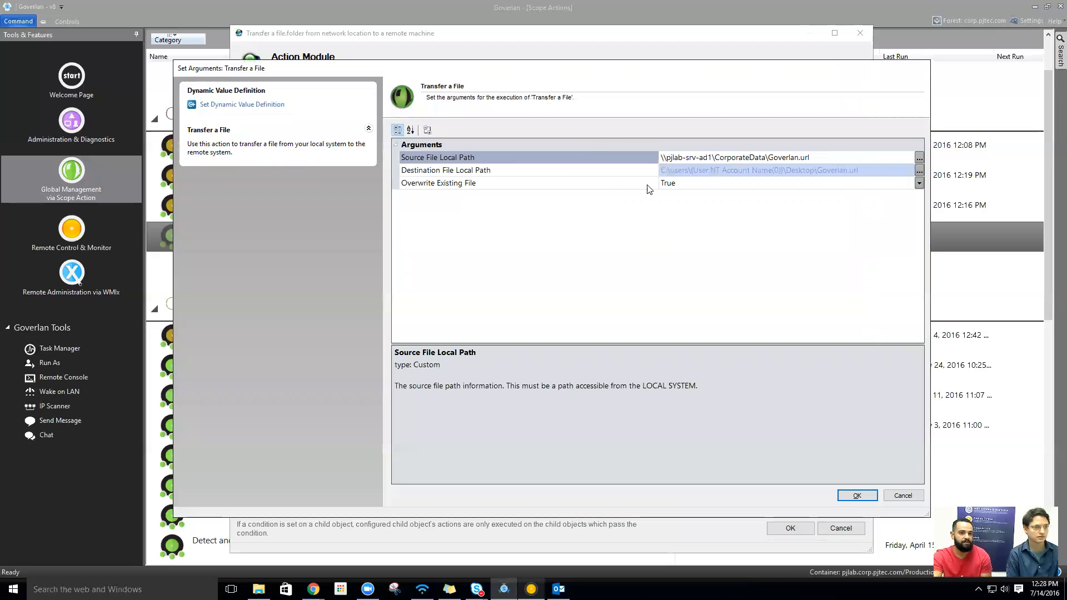
pyautogui.click(525, 172)
pyautogui.click(857, 496)
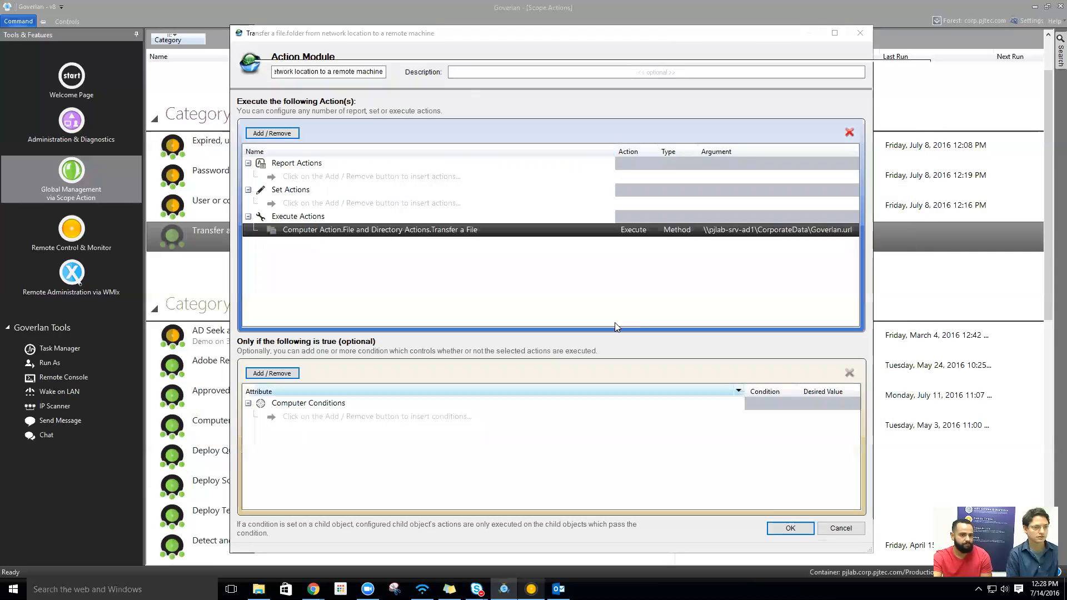
pyautogui.click(791, 529)
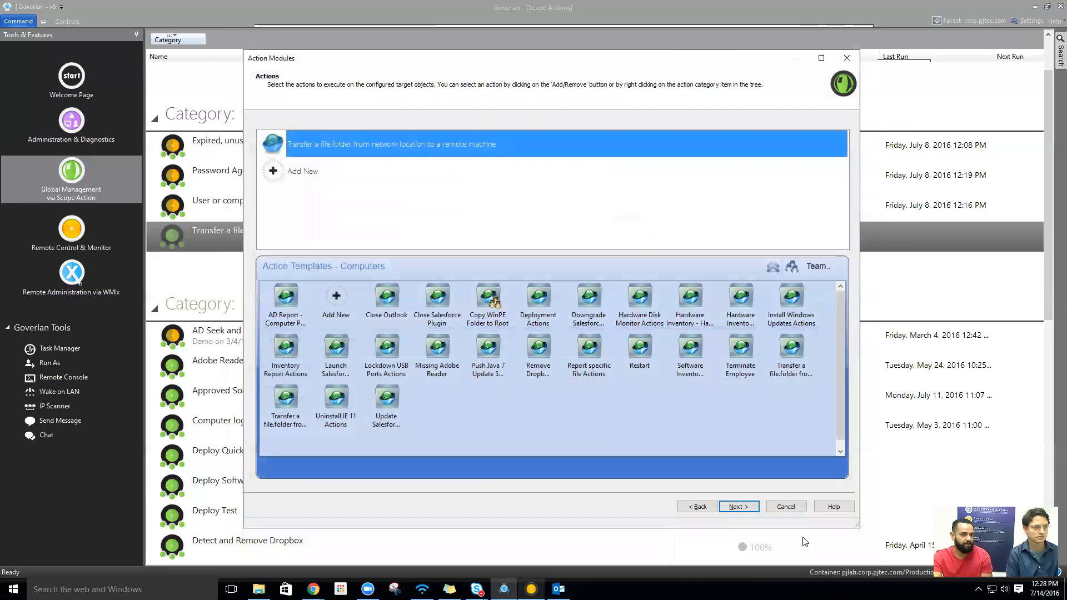
# - Set the scope action to Run Later and finish creating it
pyautogui.click(747, 511)
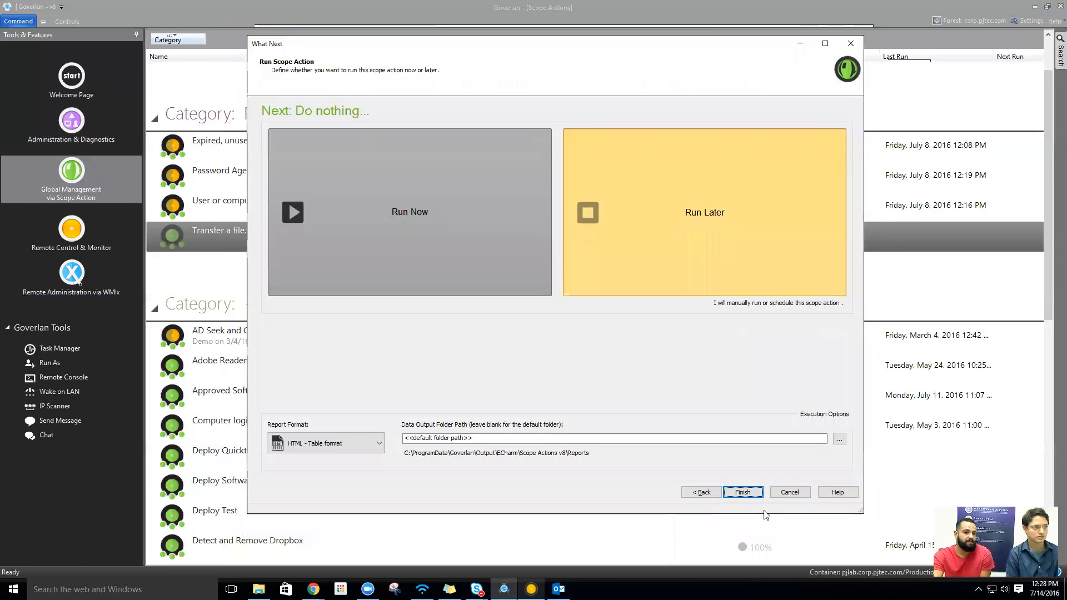
pyautogui.click(700, 492)
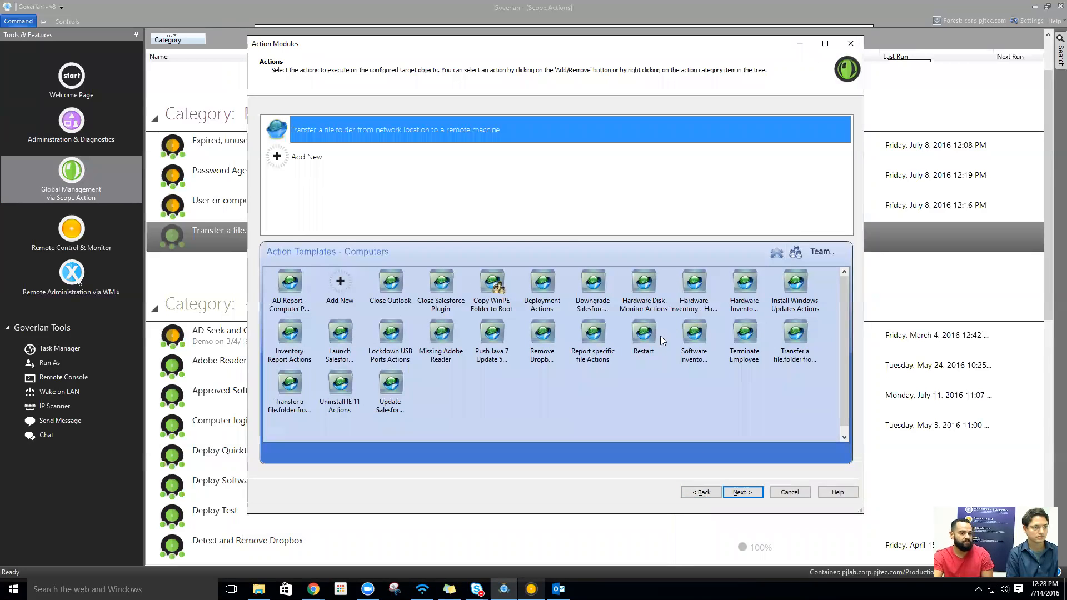
pyautogui.click(694, 335)
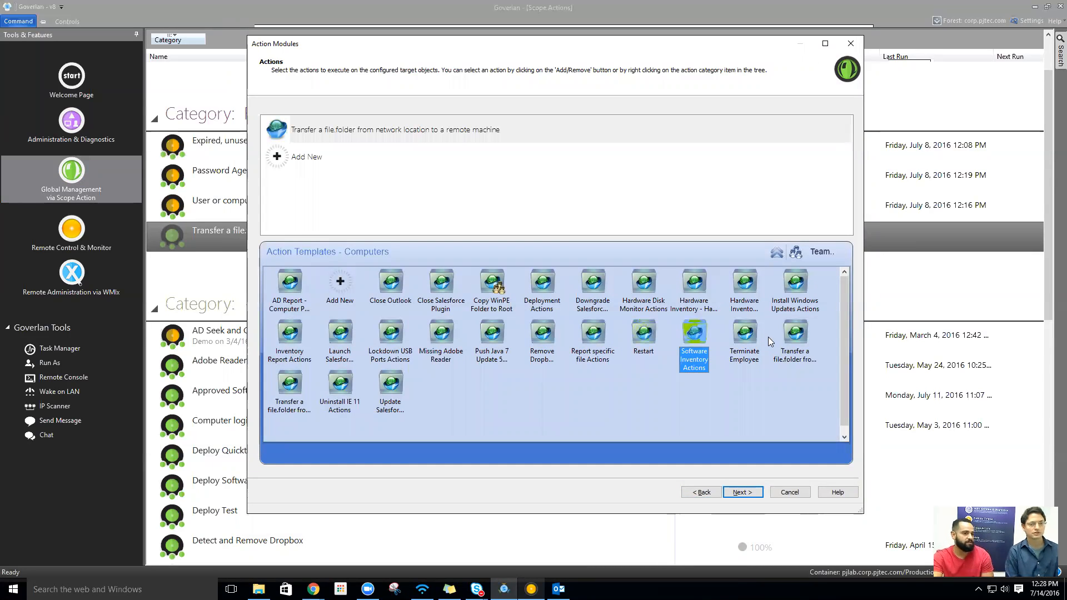
pyautogui.click(745, 492)
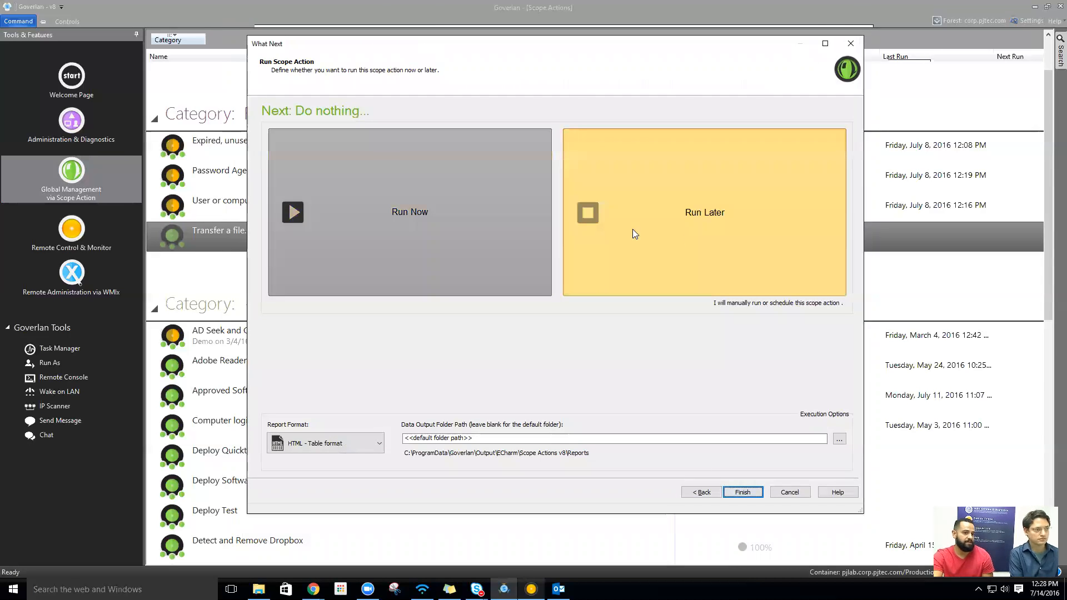
pyautogui.click(680, 235)
pyautogui.click(744, 493)
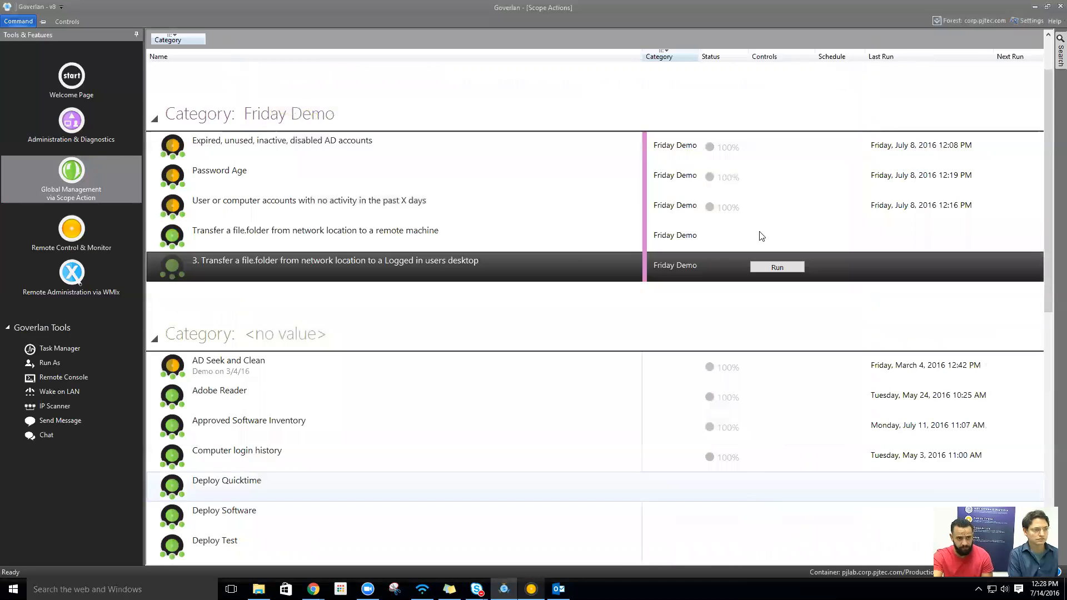
pyautogui.rightClick(449, 263)
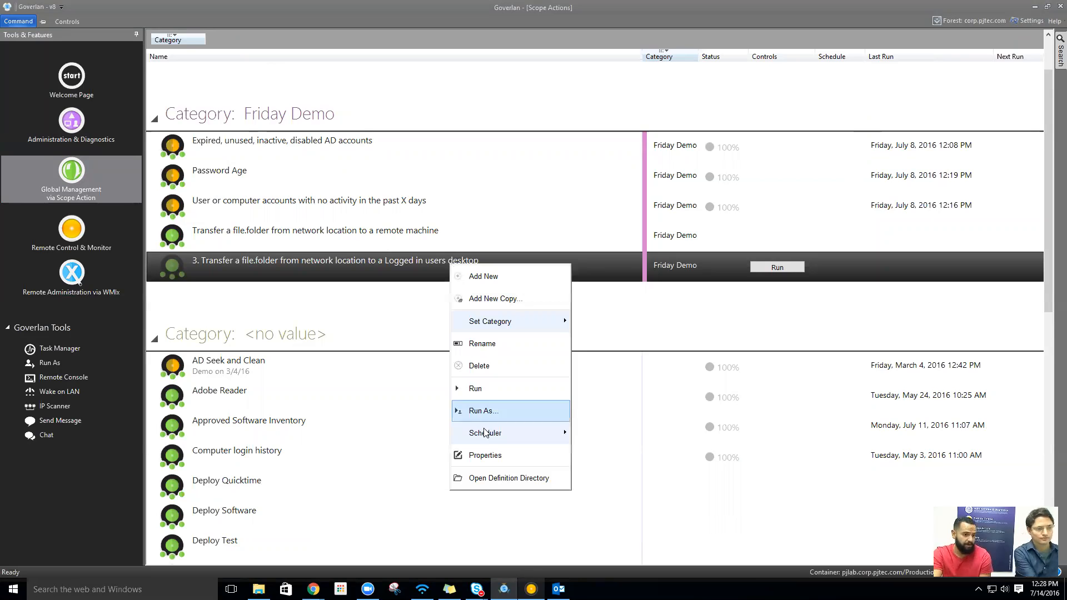
pyautogui.moveTo(489, 433)
pyautogui.click(424, 437)
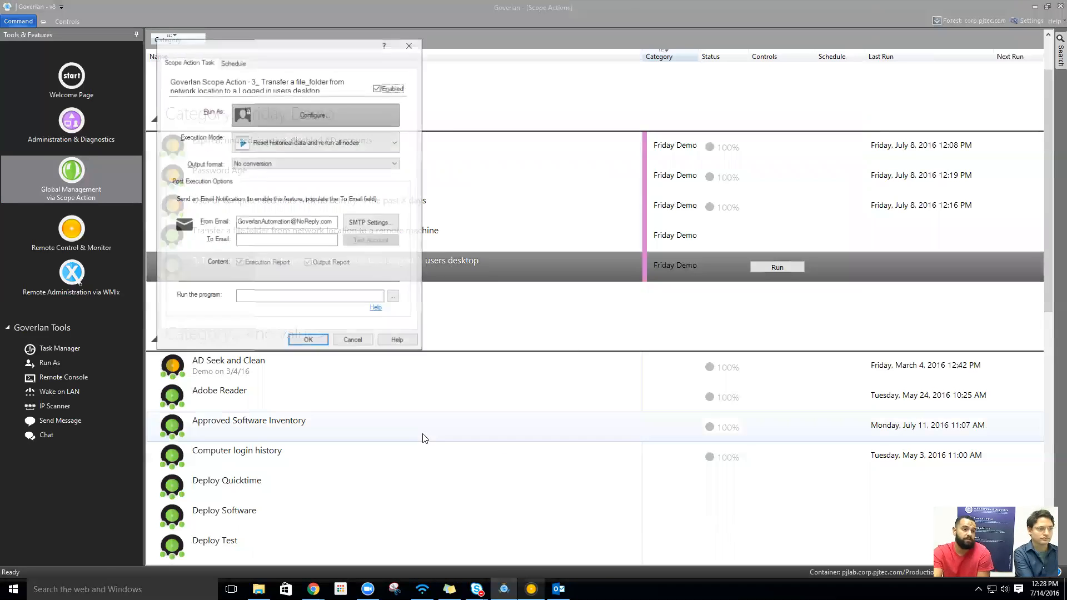
pyautogui.moveTo(280, 51); pyautogui.dragTo(538, 121)
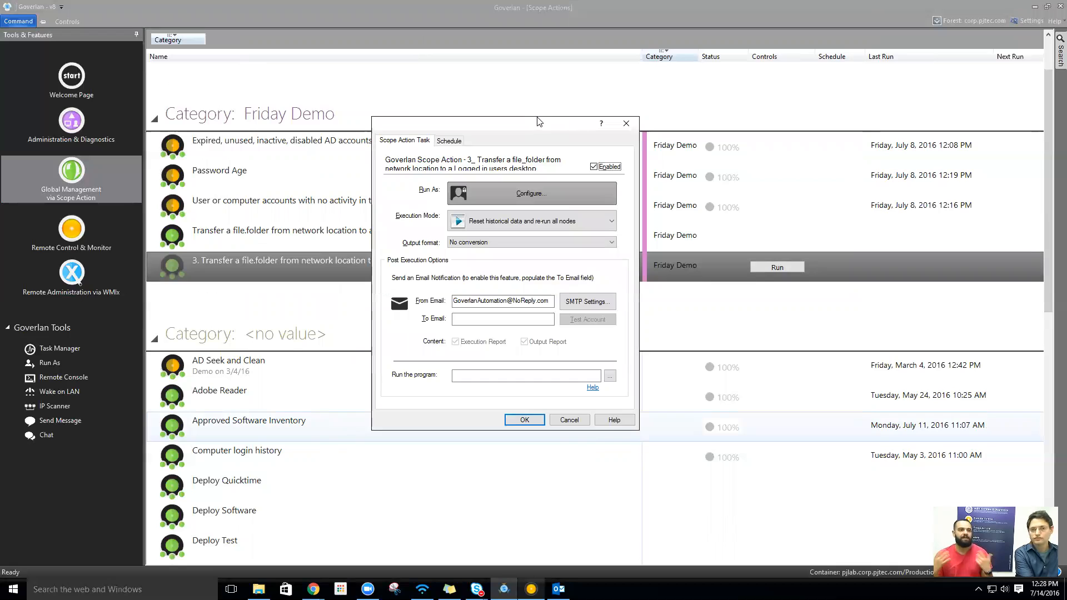
pyautogui.click(541, 194)
pyautogui.click(533, 228)
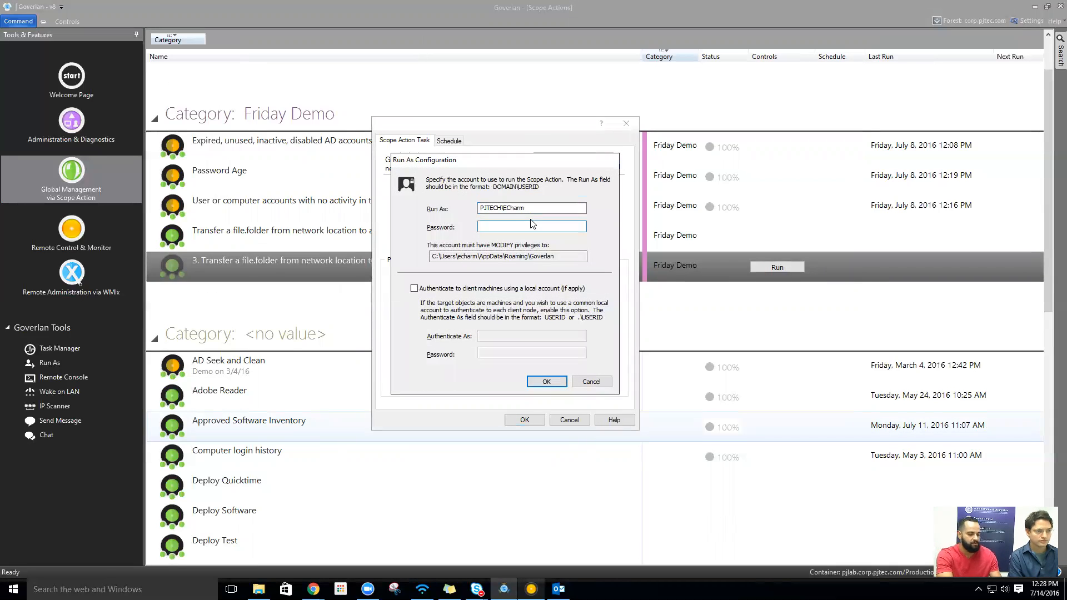
pyautogui.write('*******')
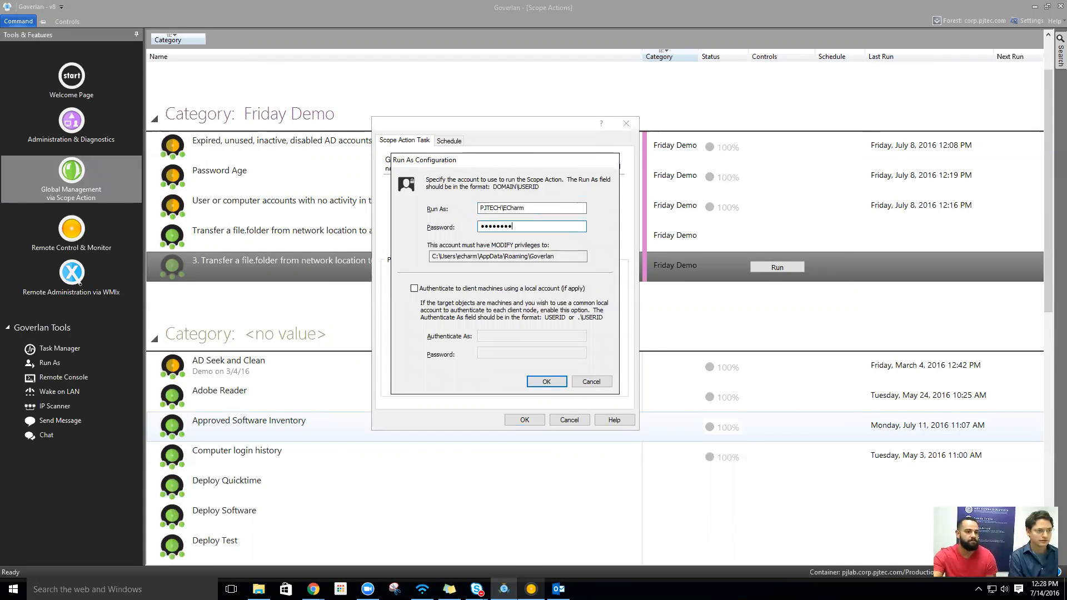
pyautogui.moveTo(512, 226); pyautogui.dragTo(465, 224)
pyautogui.press('BackSpace')
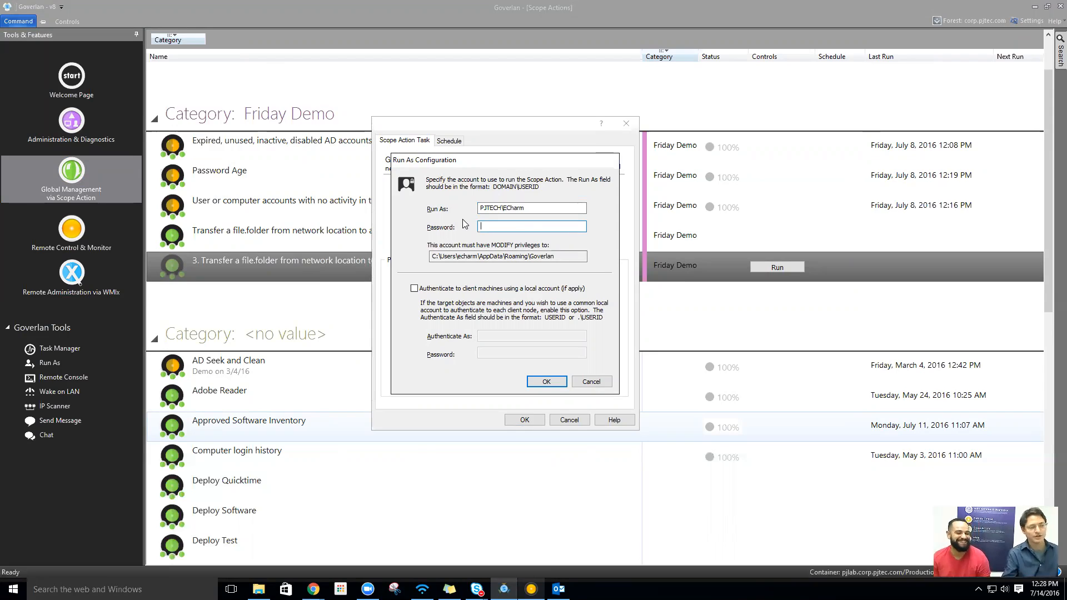
pyautogui.click(546, 381)
pyautogui.click(454, 141)
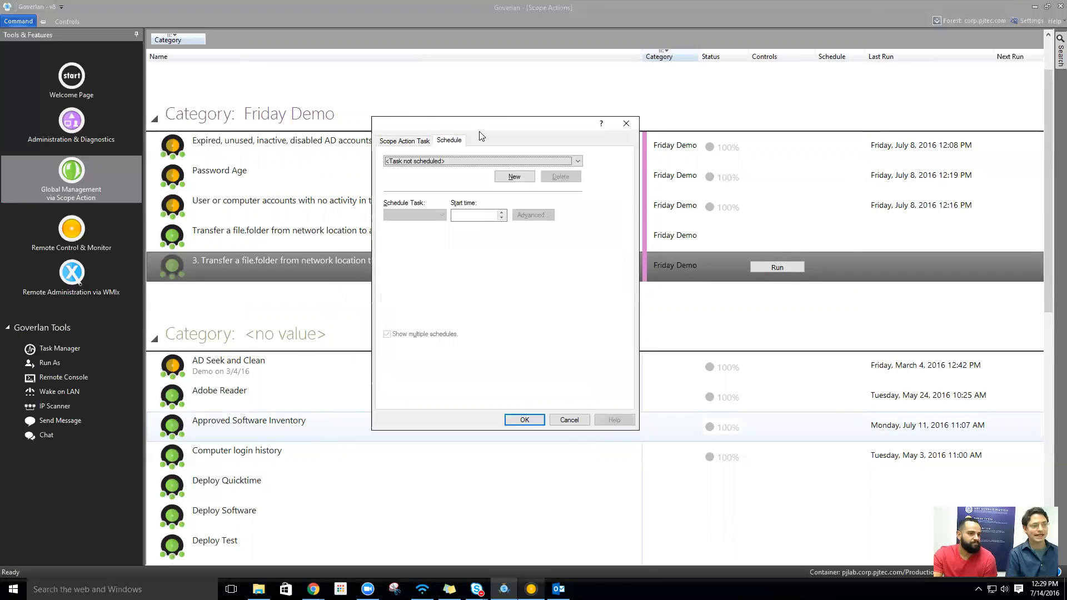
pyautogui.moveTo(494, 126); pyautogui.dragTo(514, 123)
pyautogui.click(540, 174)
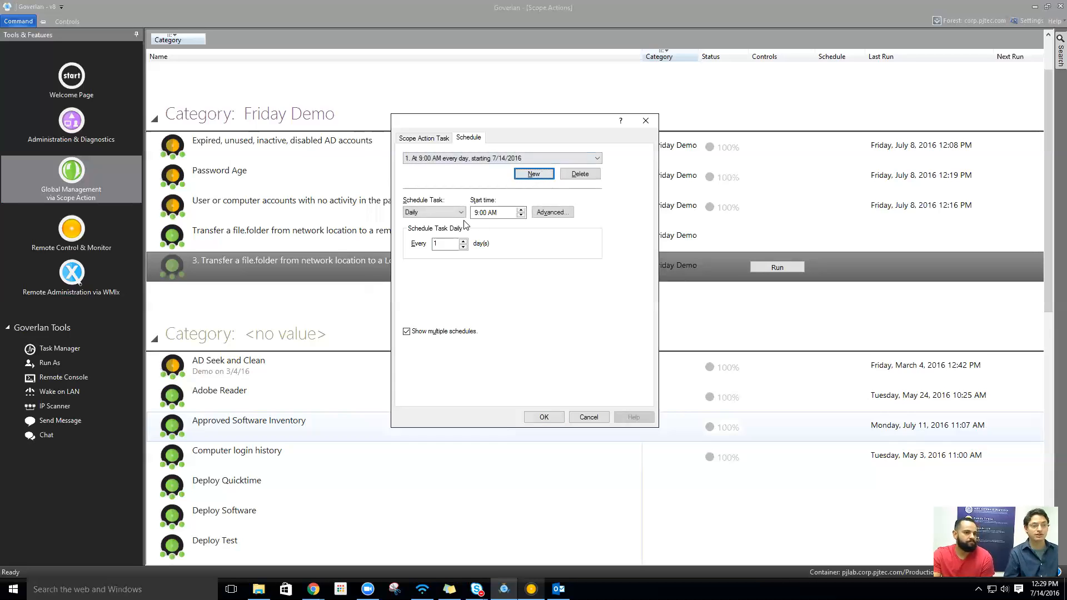
pyautogui.click(436, 214)
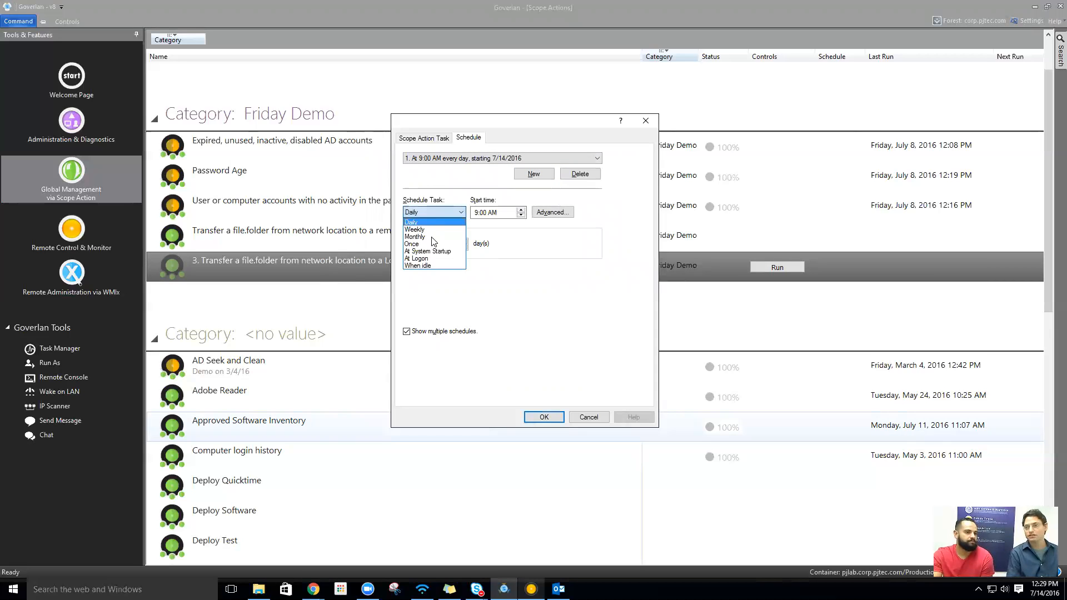
pyautogui.click(463, 223)
pyautogui.click(476, 215)
pyautogui.click(585, 425)
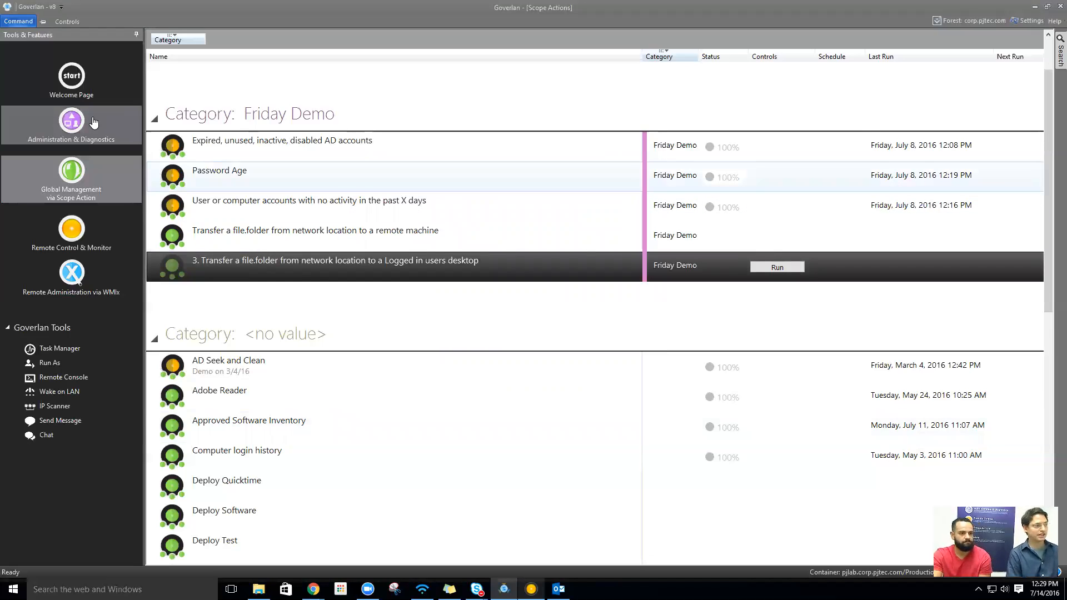
# - Show the Administration & Diagnostics tree with LONGHORN-3's custom actions, then switch to Chrome
pyautogui.click(93, 121)
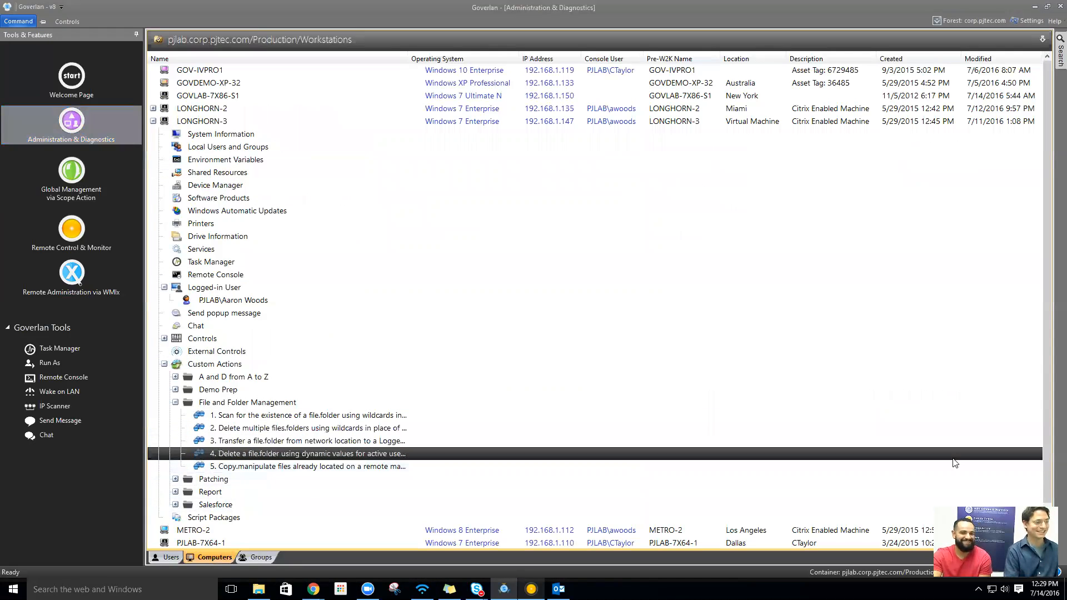
pyautogui.hotkey('alt', 'Tab')
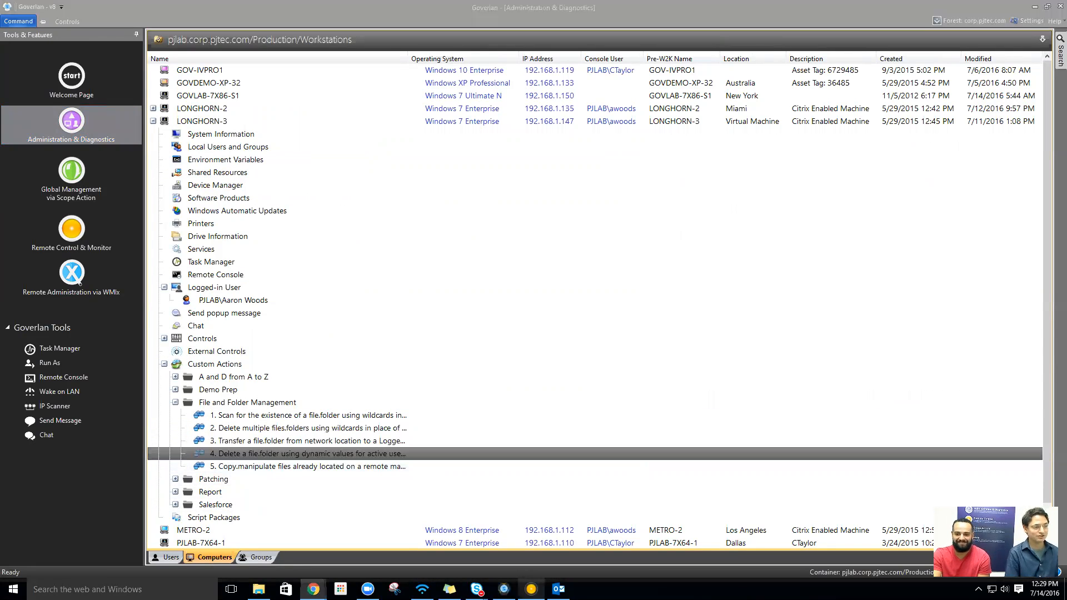
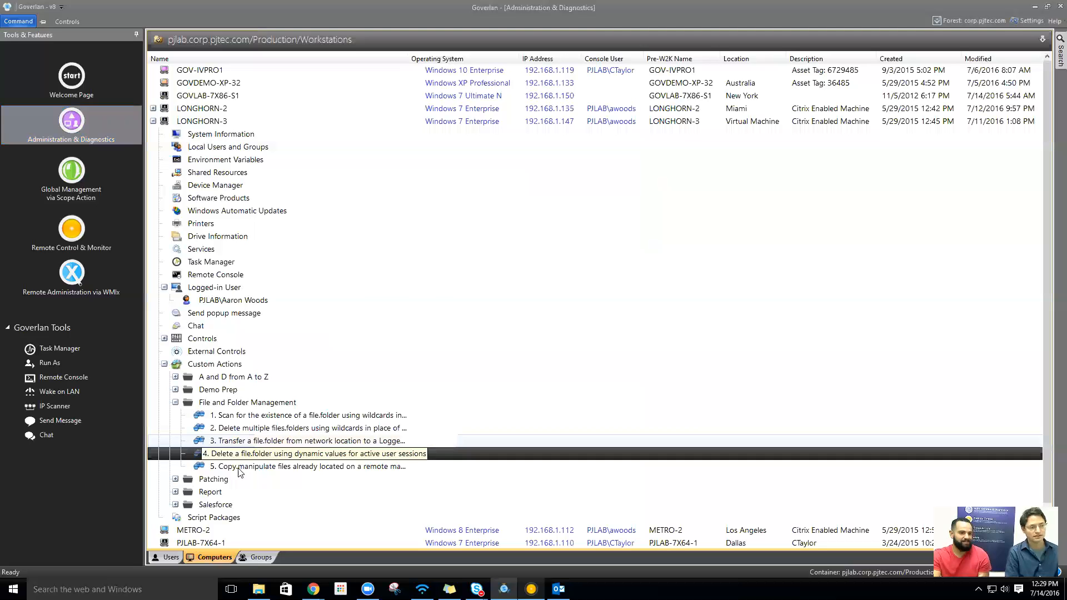
# - Open custom action 4's delete-file module and inspect the Delete File action's arguments
pyautogui.rightClick(251, 454)
pyautogui.click(281, 475)
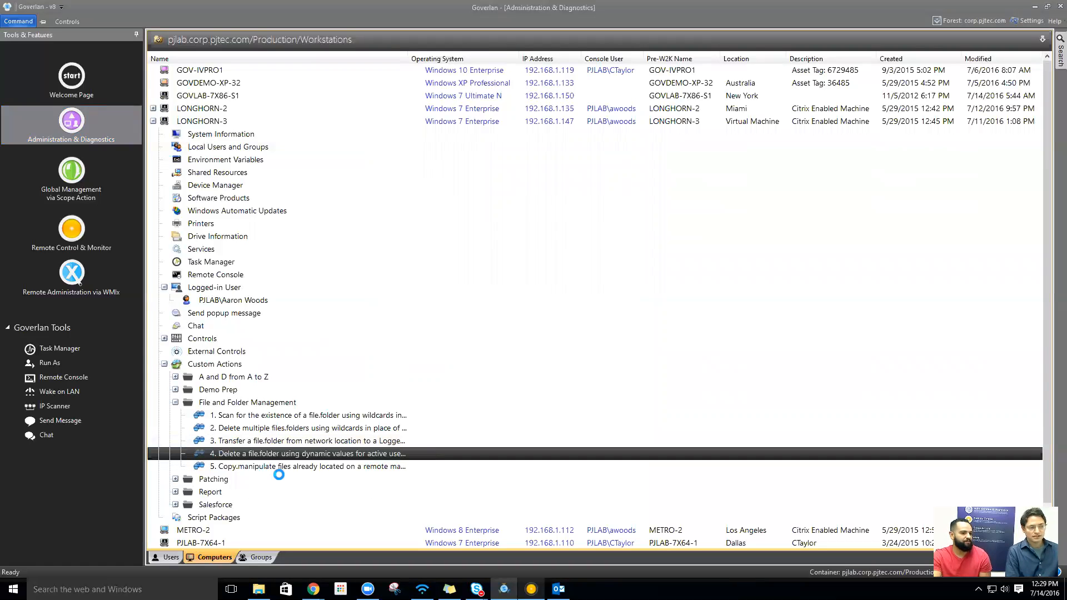
pyautogui.doubleClick(406, 187)
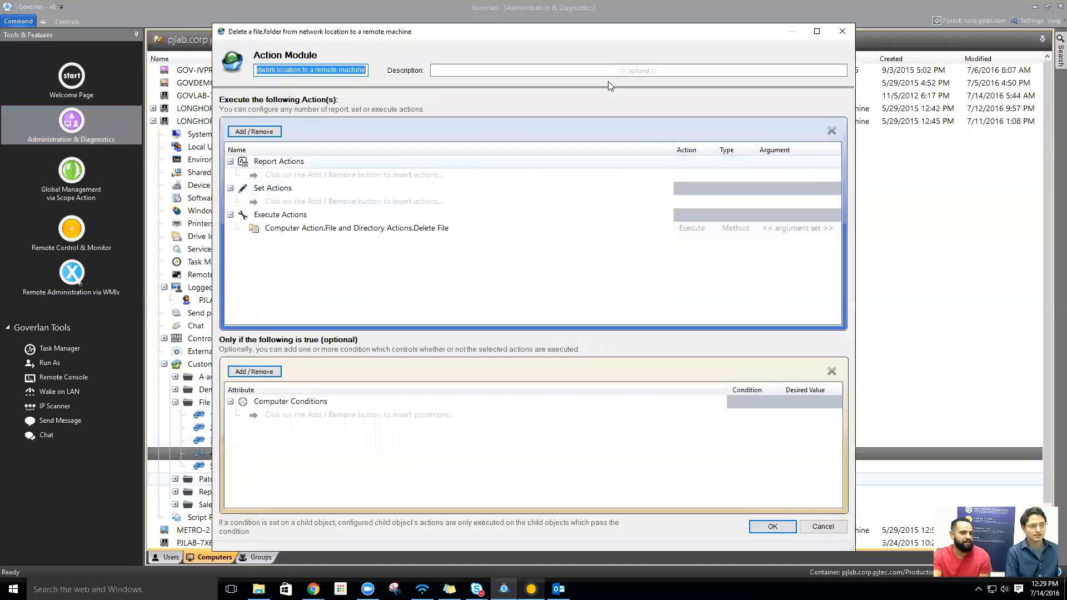
pyautogui.click(823, 526)
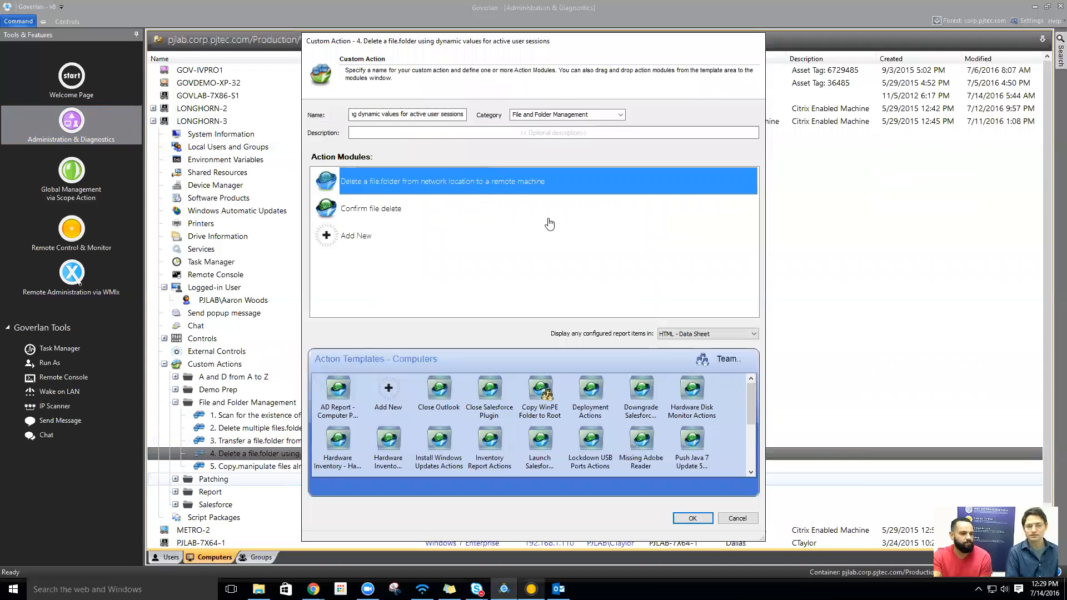
pyautogui.doubleClick(377, 186)
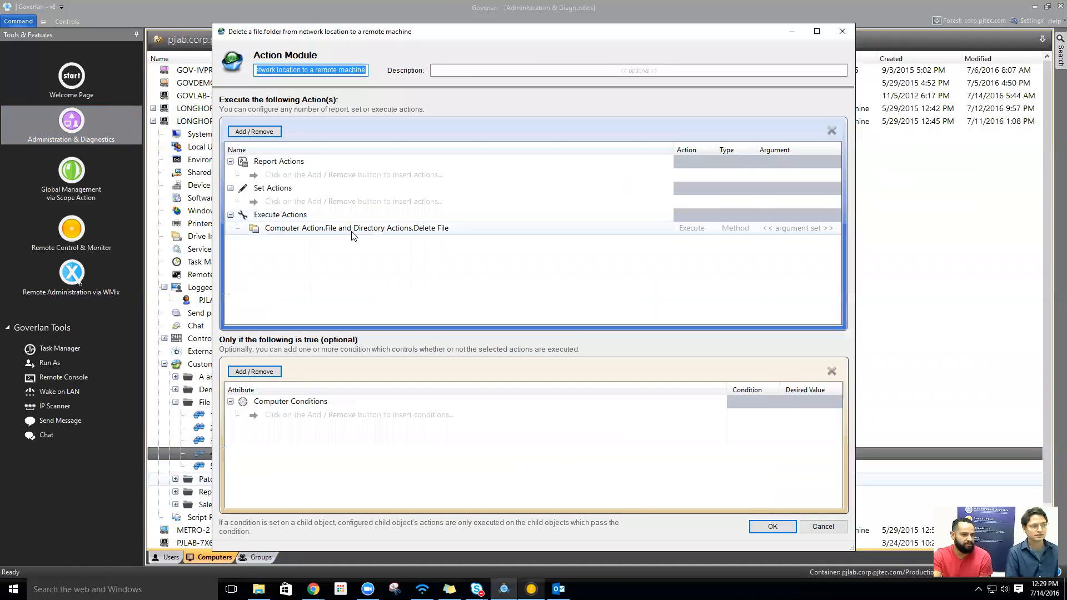
pyautogui.doubleClick(356, 227)
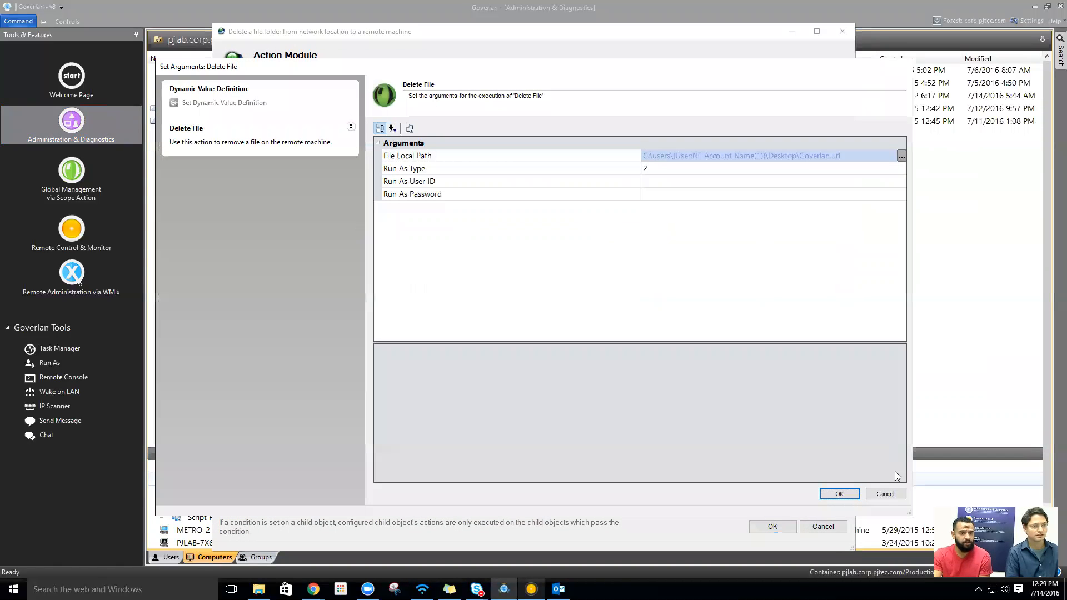
pyautogui.click(891, 496)
# - Browse the Add / Remove Execute Computer Action list, keeping Delete File unchanged
pyautogui.click(258, 130)
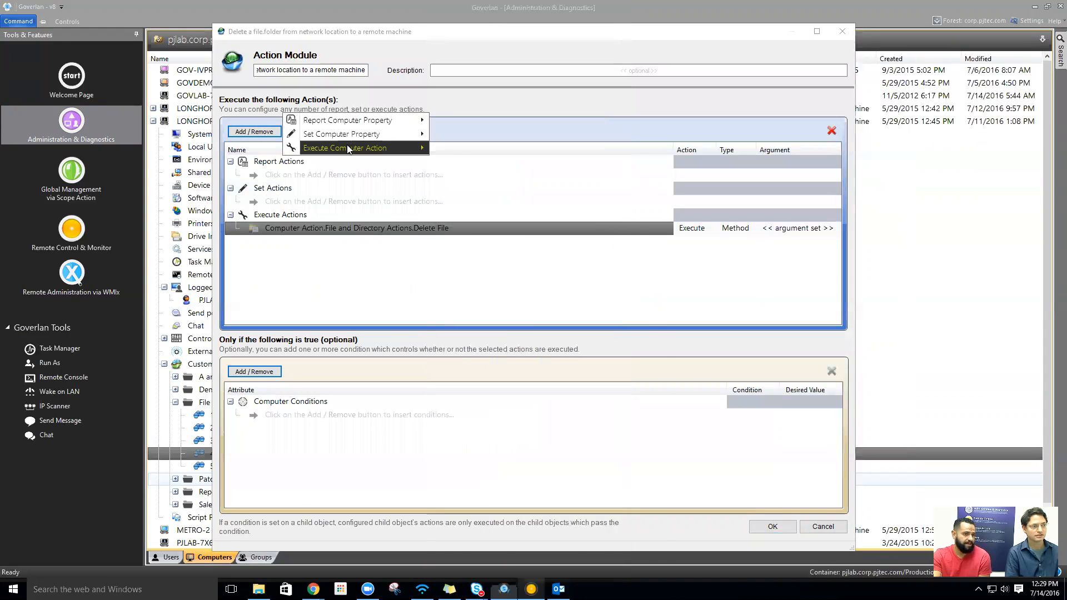
pyautogui.moveTo(355, 148)
pyautogui.moveTo(525, 398)
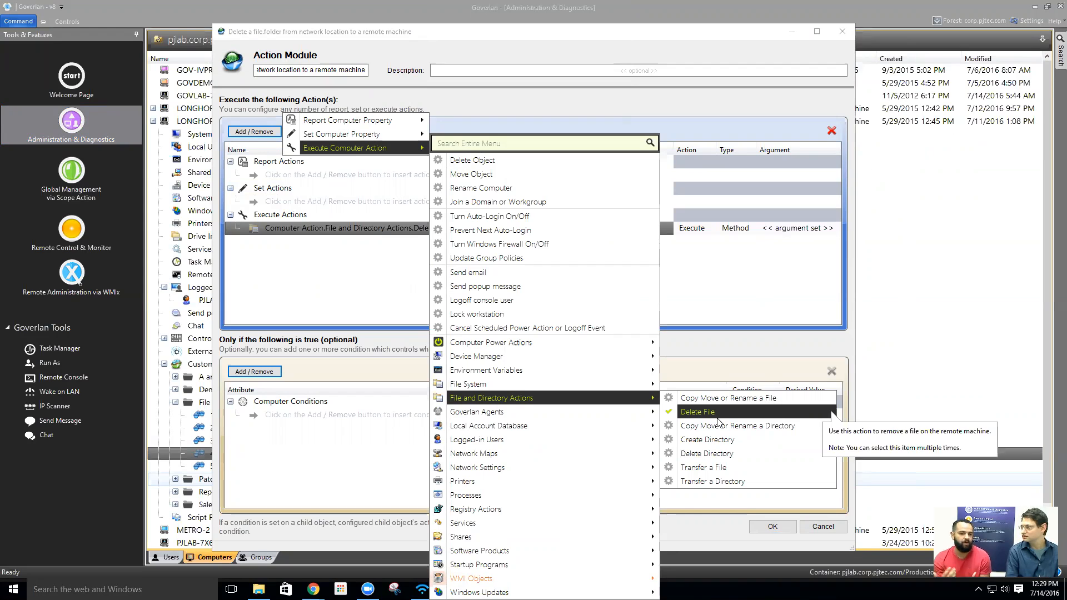
pyautogui.click(786, 226)
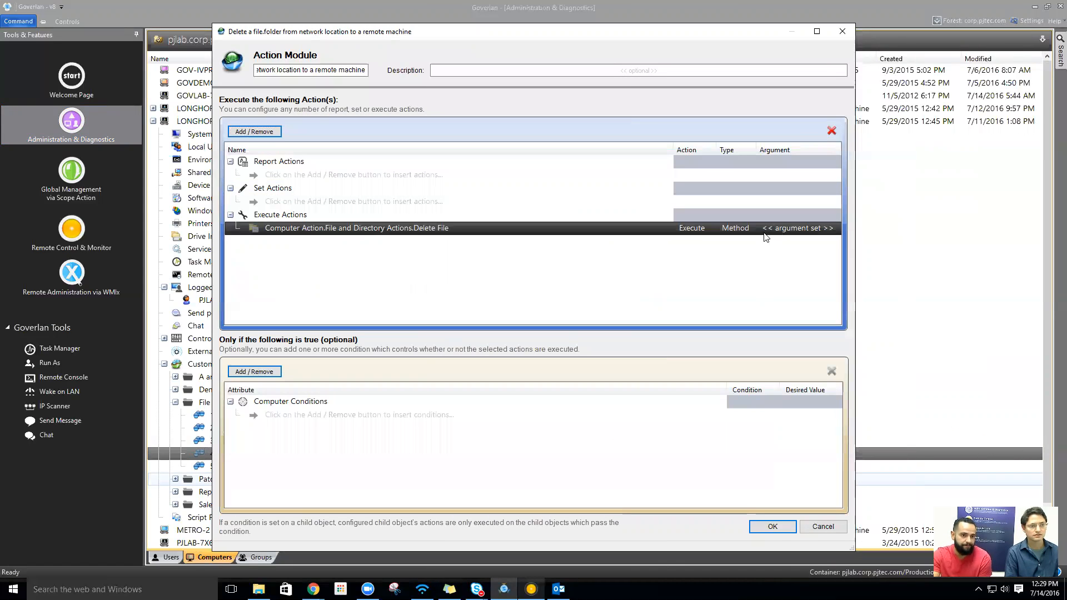
# - Replace the File Local Path token with the logged-in user's NT Account Name(0)
pyautogui.doubleClick(410, 222)
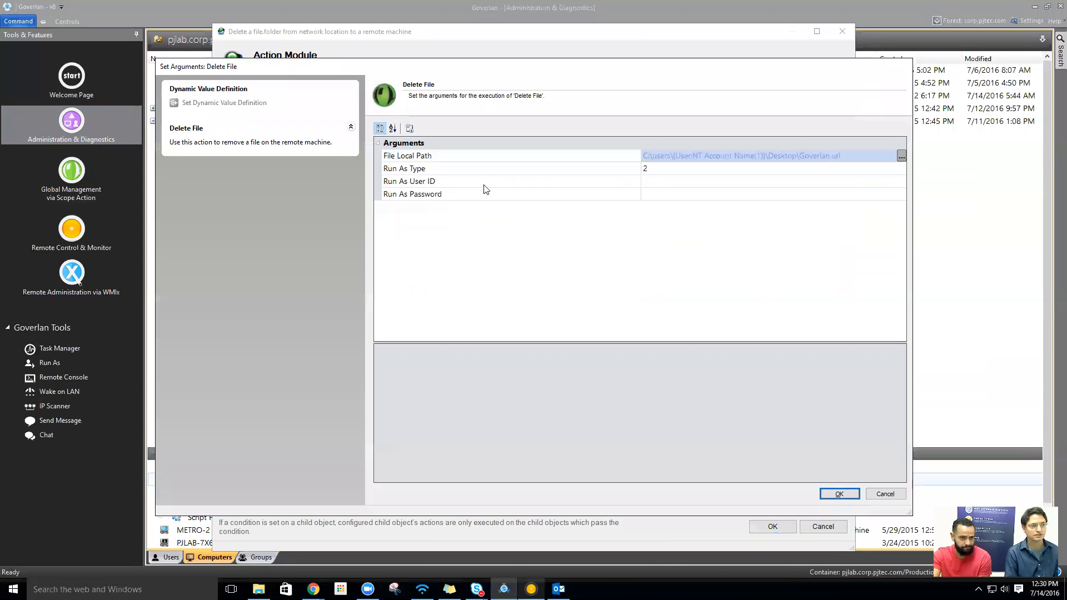
pyautogui.click(452, 157)
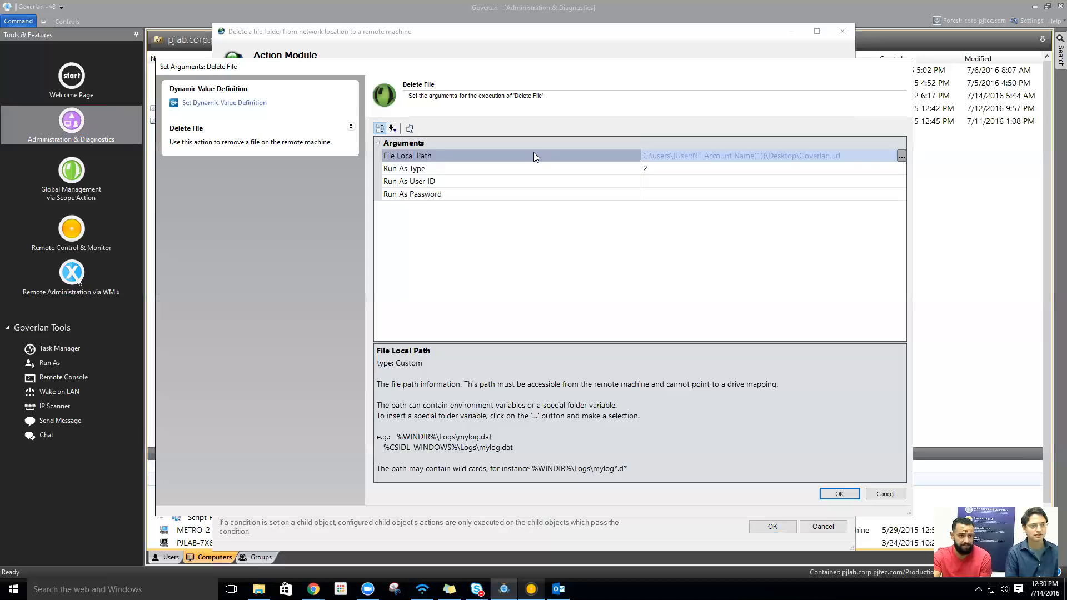
pyautogui.click(221, 103)
pyautogui.click(566, 271)
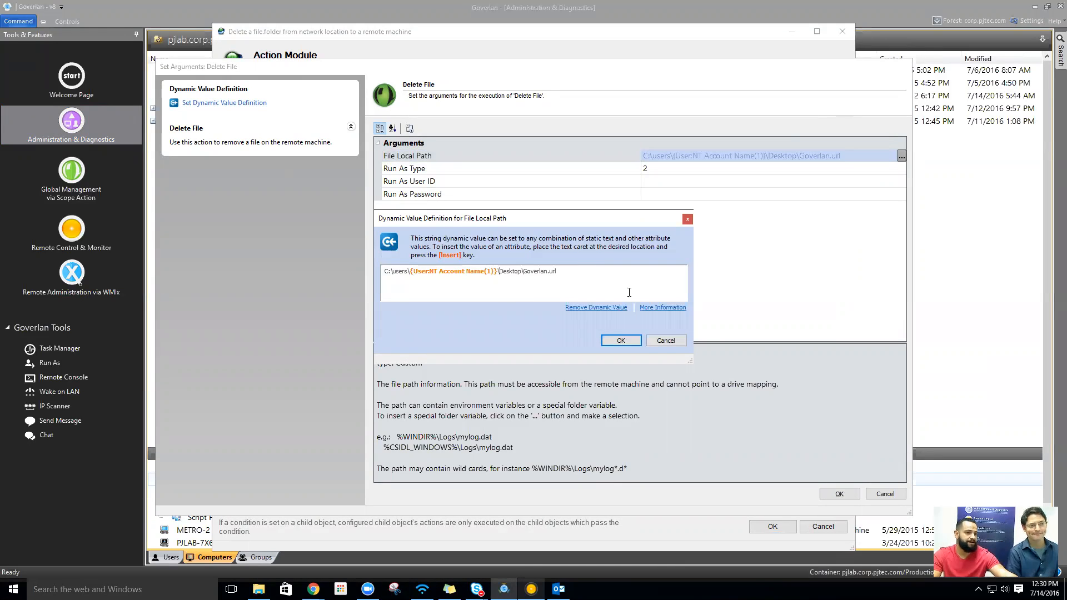
pyautogui.press('BackSpace')
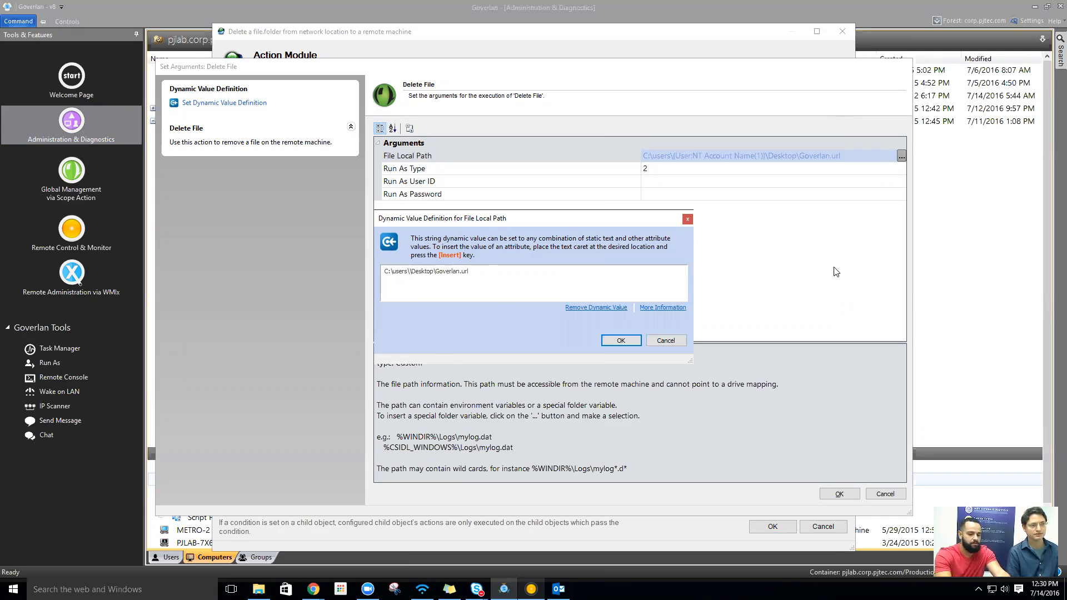
pyautogui.press('Insert')
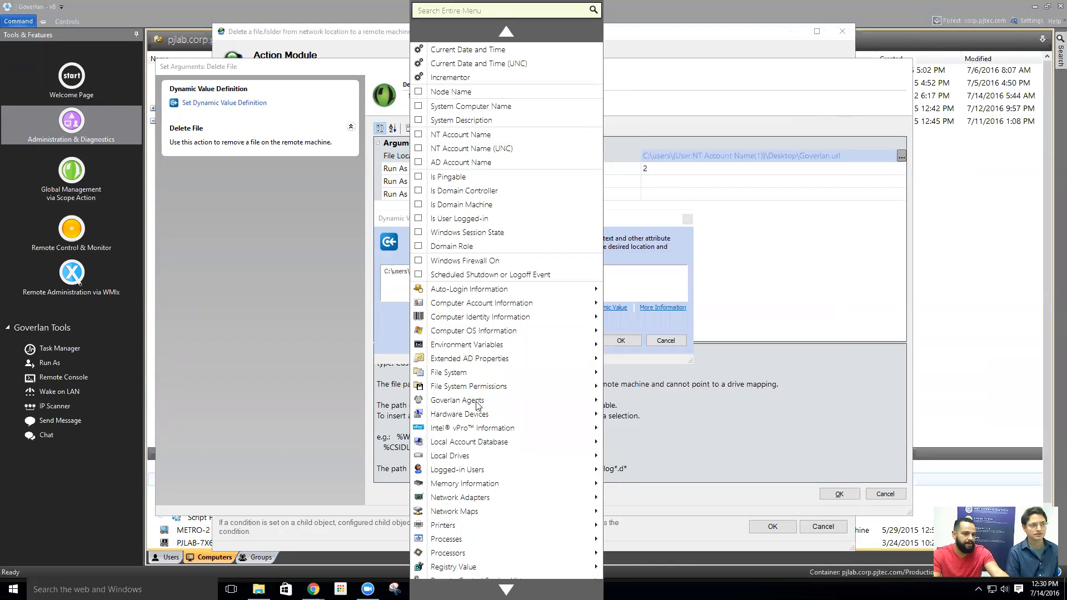
pyautogui.moveTo(478, 467)
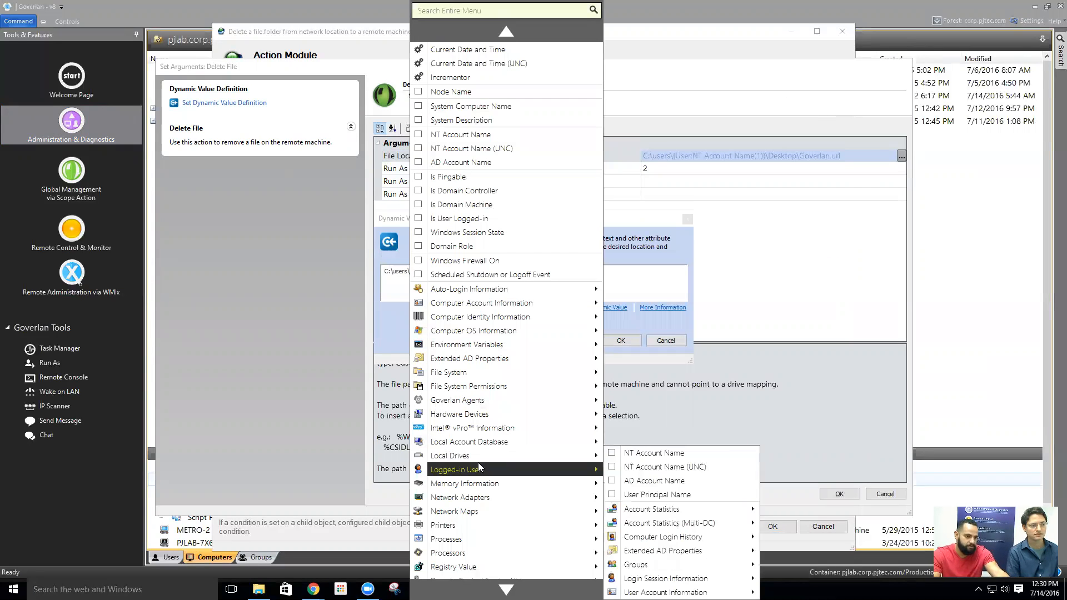
pyautogui.click(666, 457)
pyautogui.click(620, 340)
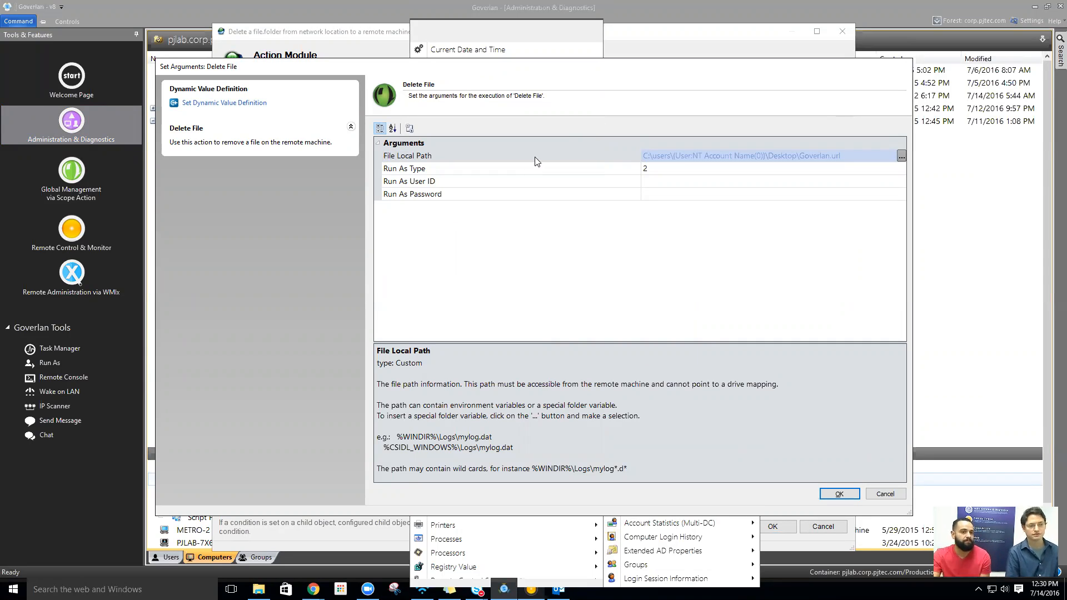
# - Read the Run As Type help, recheck the File Local Path, and save the module settings
pyautogui.click(573, 167)
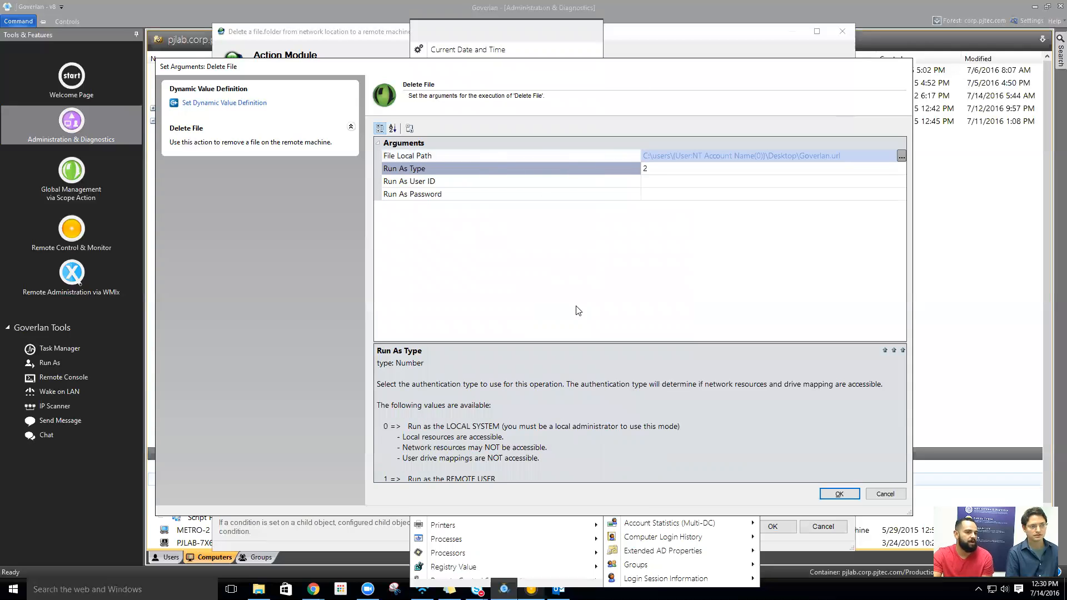
pyautogui.click(887, 350)
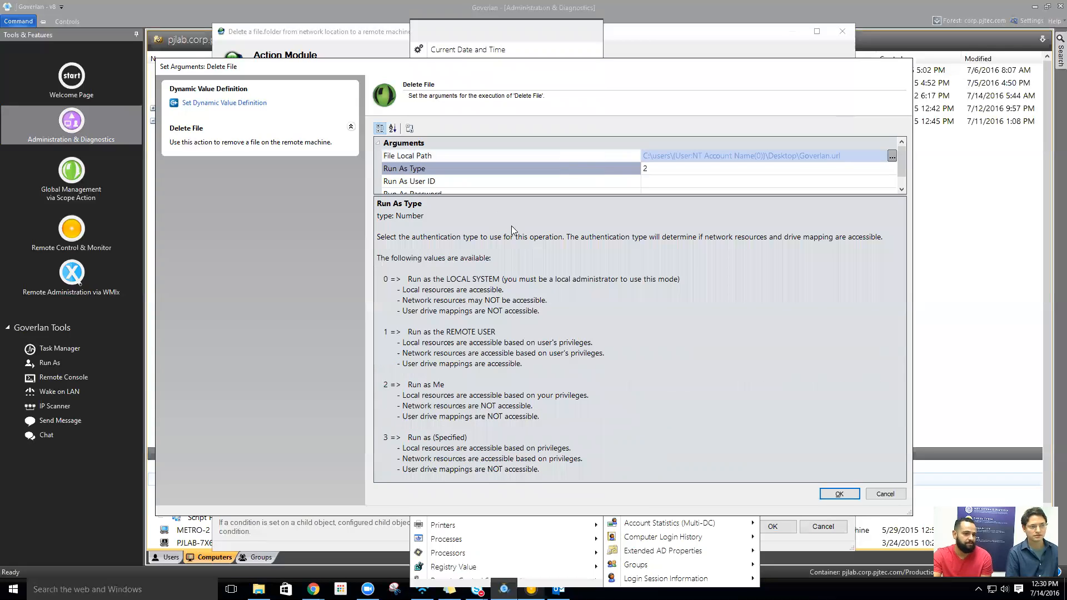
pyautogui.moveTo(601, 196); pyautogui.dragTo(602, 202)
pyautogui.click(840, 494)
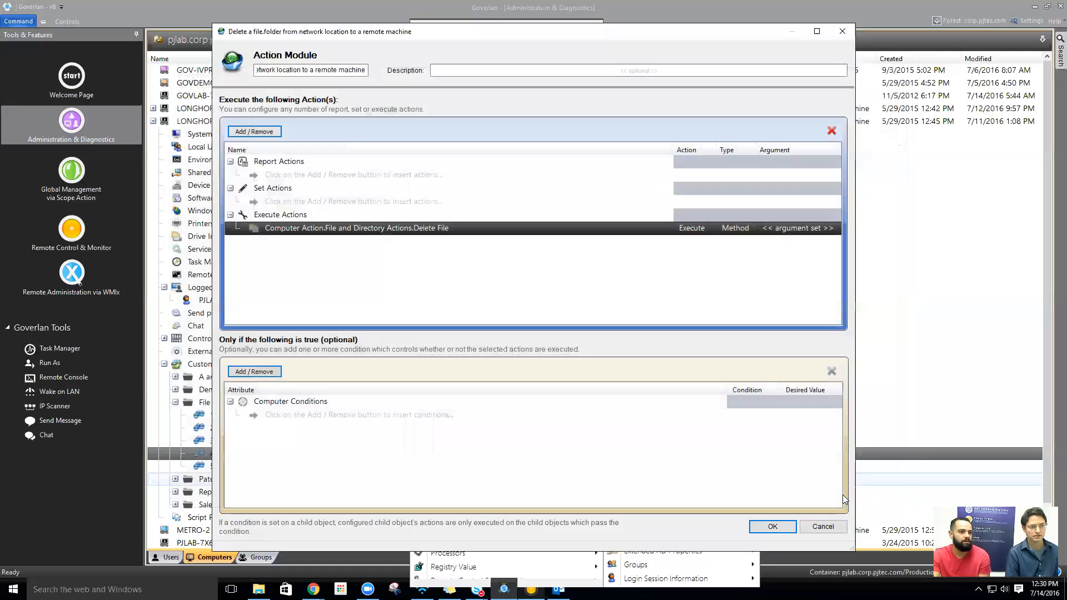
pyautogui.doubleClick(558, 229)
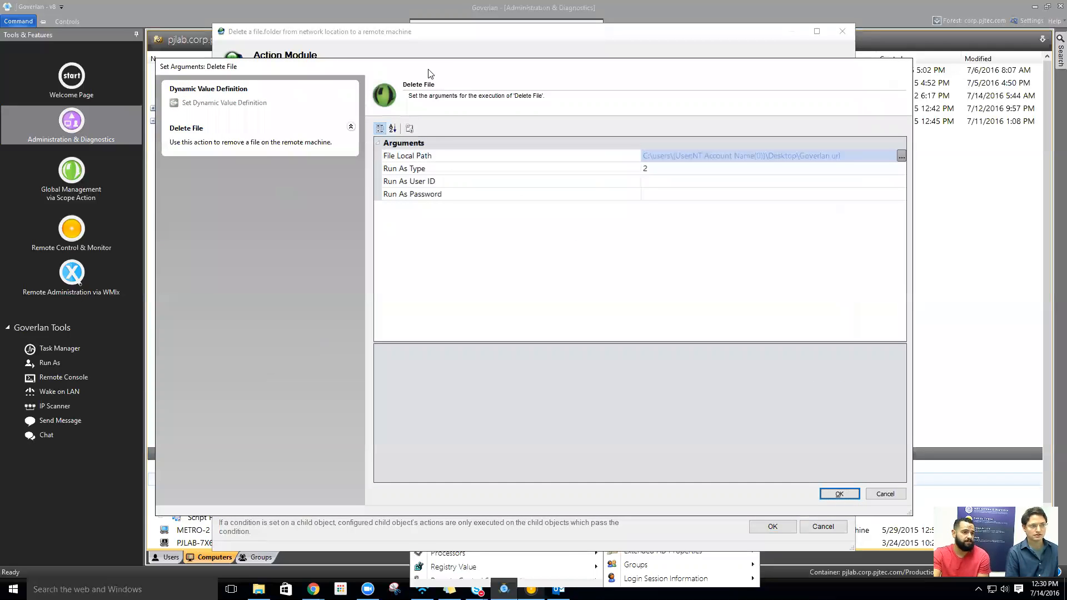
pyautogui.moveTo(427, 68); pyautogui.dragTo(406, 66)
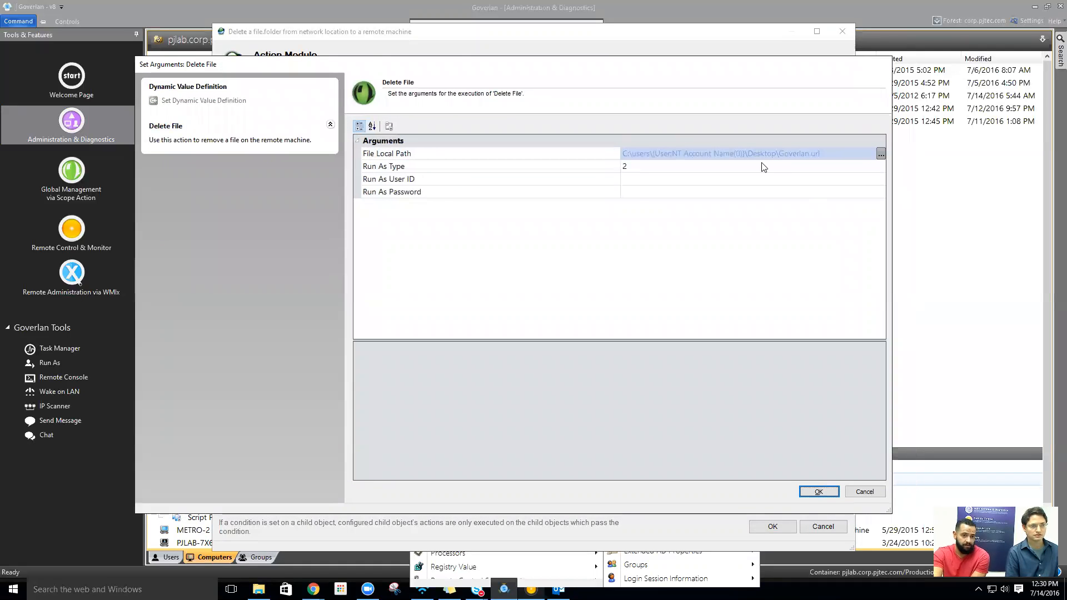
pyautogui.click(793, 157)
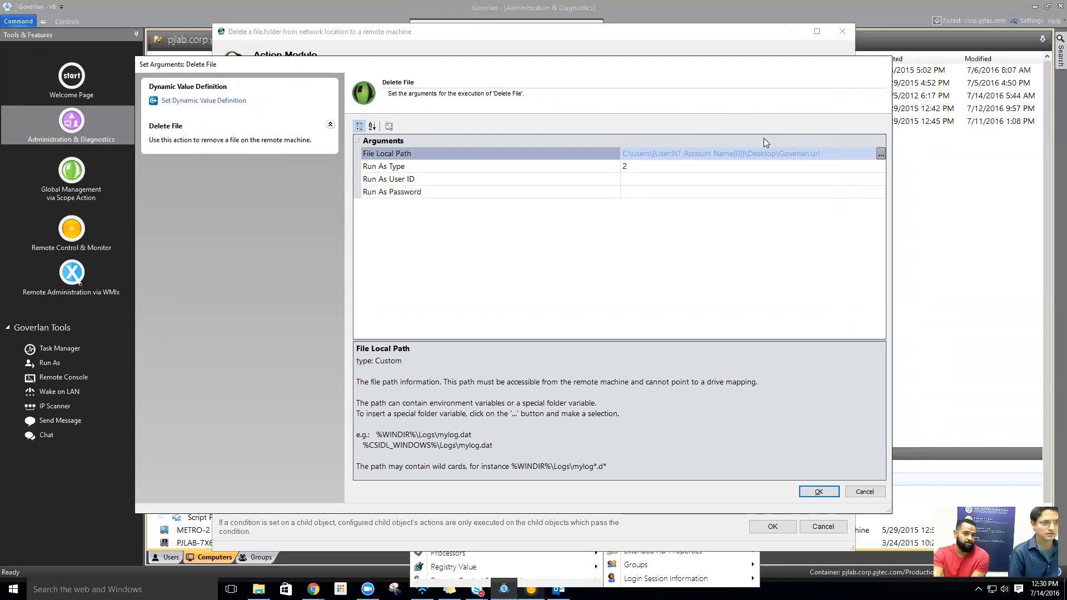
pyautogui.click(823, 494)
pyautogui.click(773, 527)
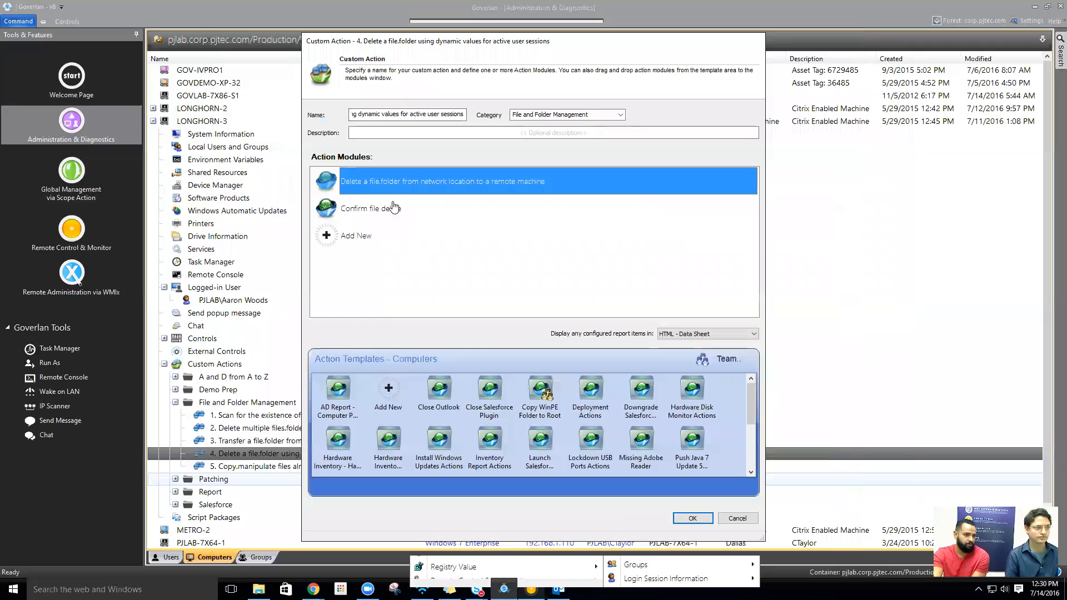
# - Save custom action 4 and shrink the main window to expose the remote desktop
pyautogui.click(691, 518)
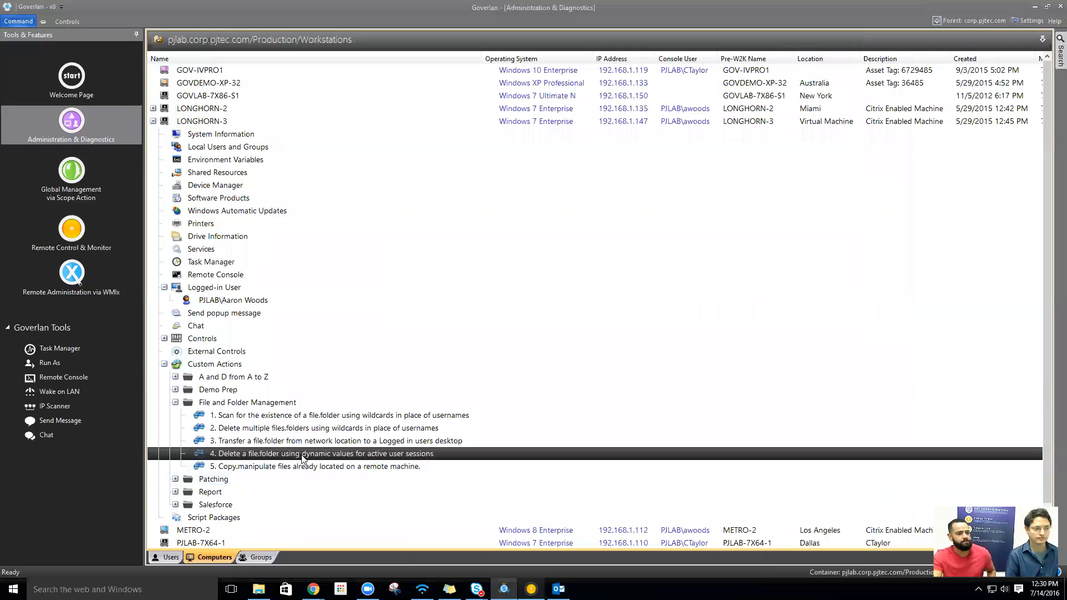
pyautogui.doubleClick(269, 454)
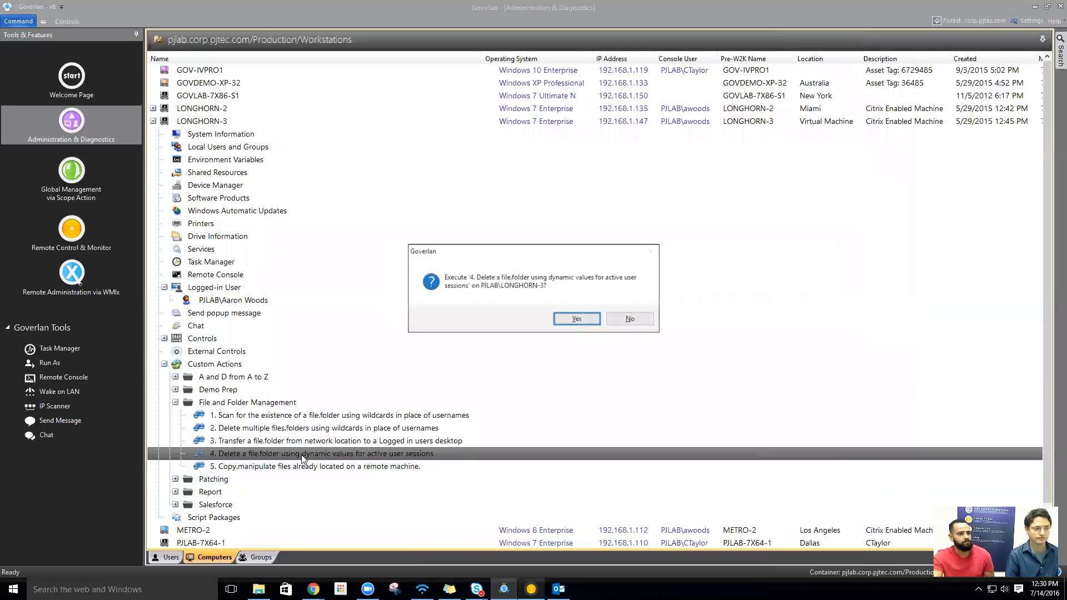
pyautogui.click(631, 318)
pyautogui.doubleClick(693, 4)
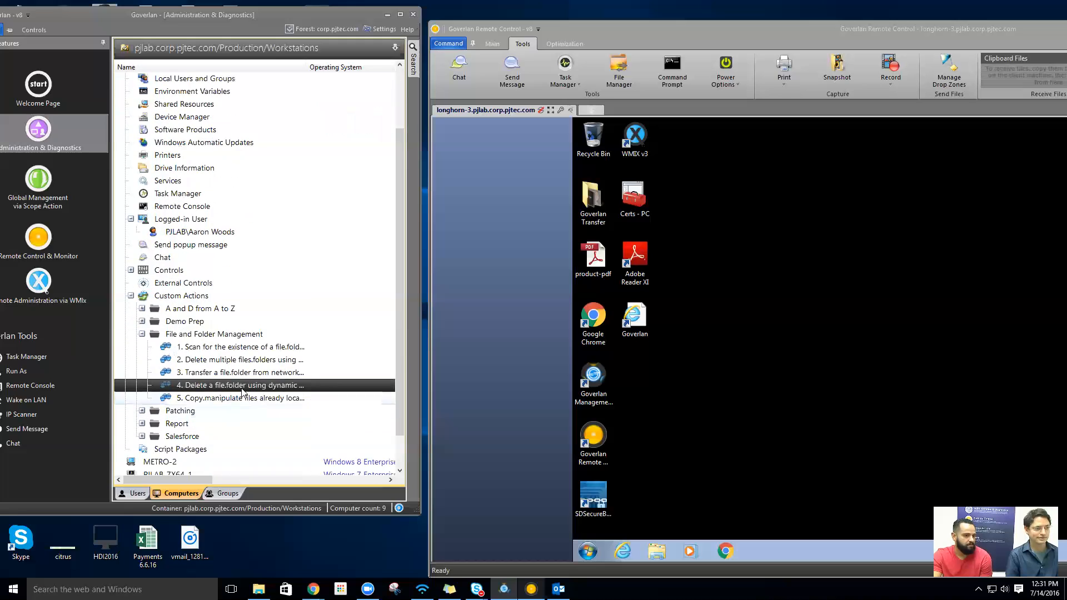
# - Run custom action 4 on LONGHORN-3, dismiss both result messages, and move the diagnostics window down-right
pyautogui.doubleClick(167, 386)
pyautogui.click(226, 293)
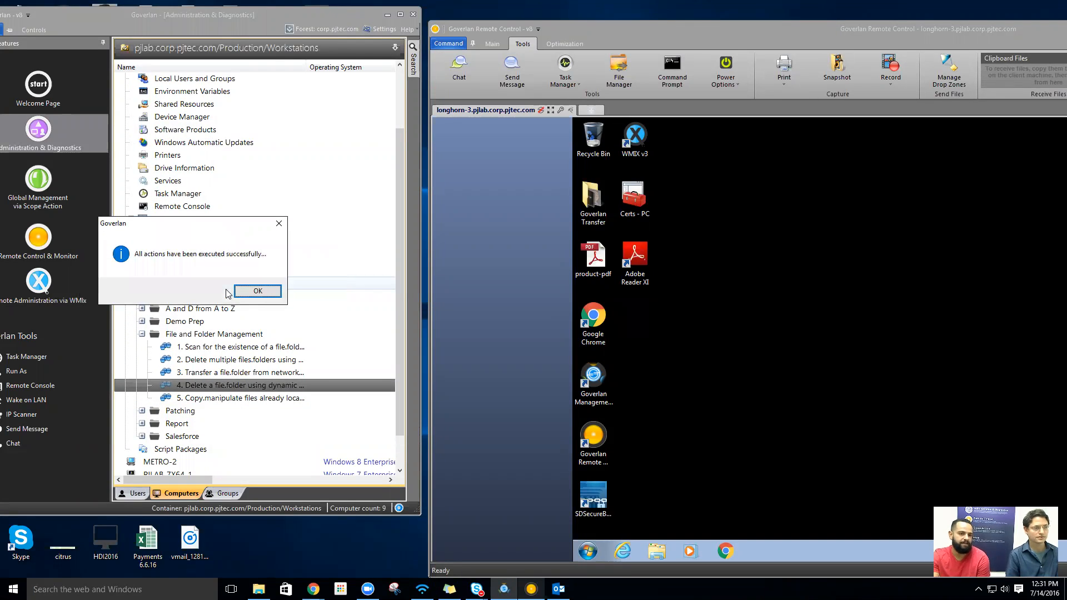
pyautogui.click(248, 292)
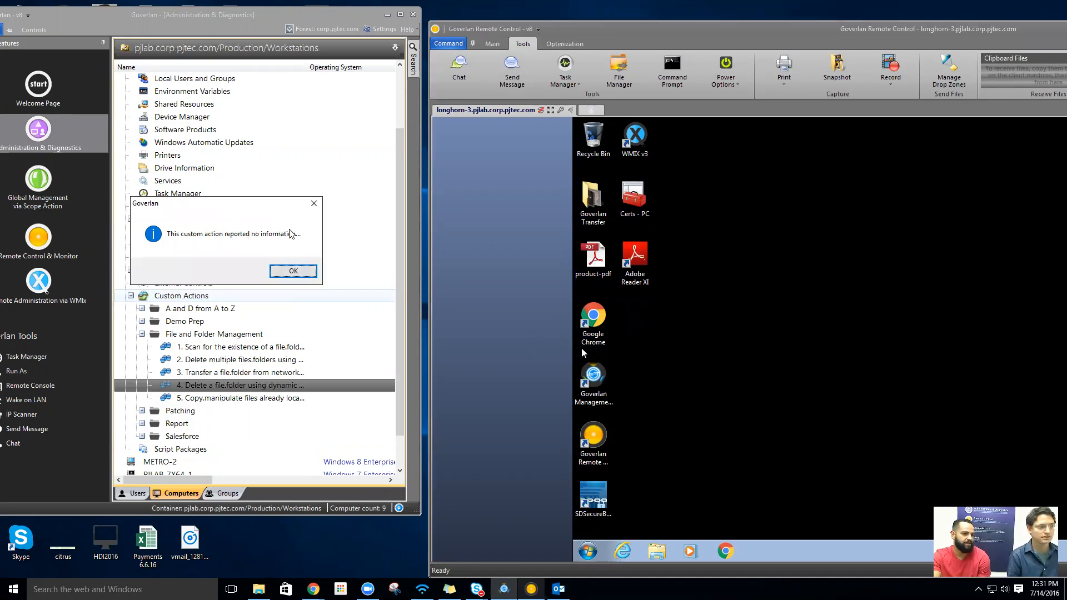
pyautogui.click(309, 272)
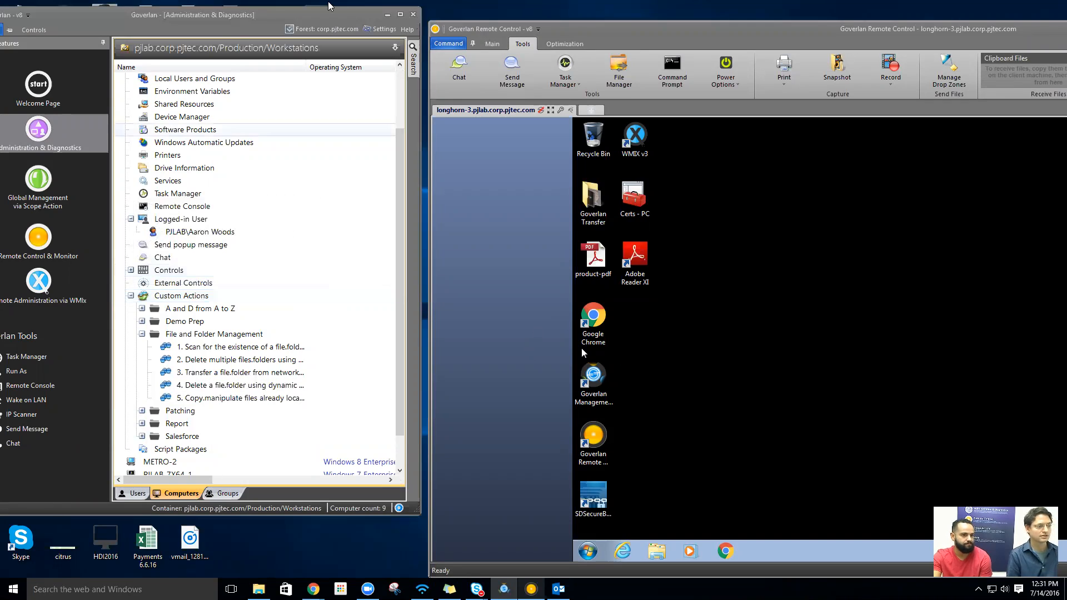
pyautogui.moveTo(245, 22); pyautogui.dragTo(329, 96)
# - Maximize the diagnostics window and open custom action 5's Copy/manipulate files action module
pyautogui.doubleClick(328, 92)
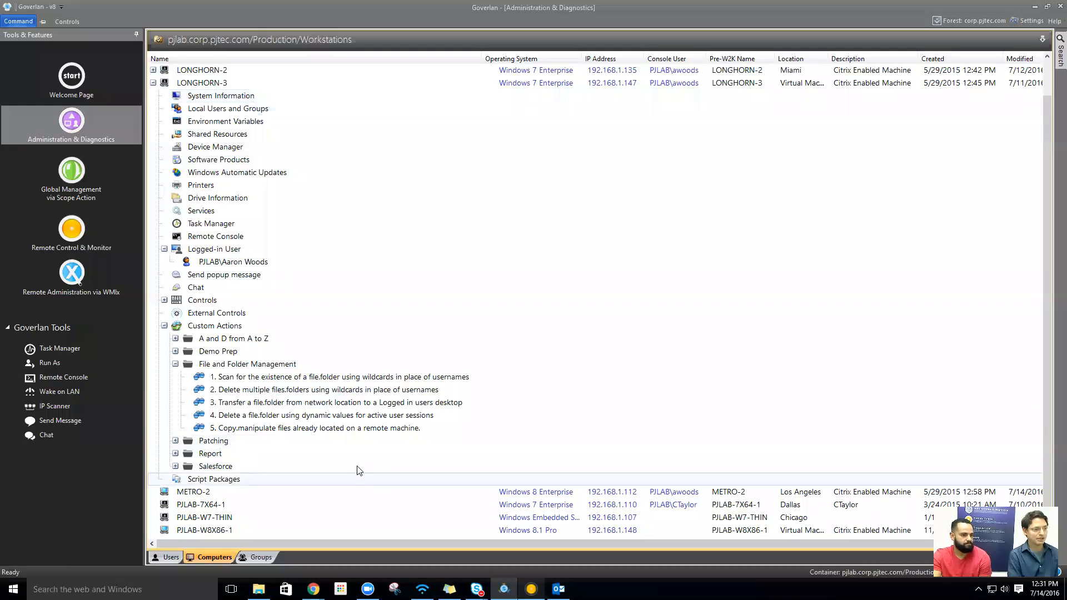
pyautogui.rightClick(304, 434)
pyautogui.click(328, 452)
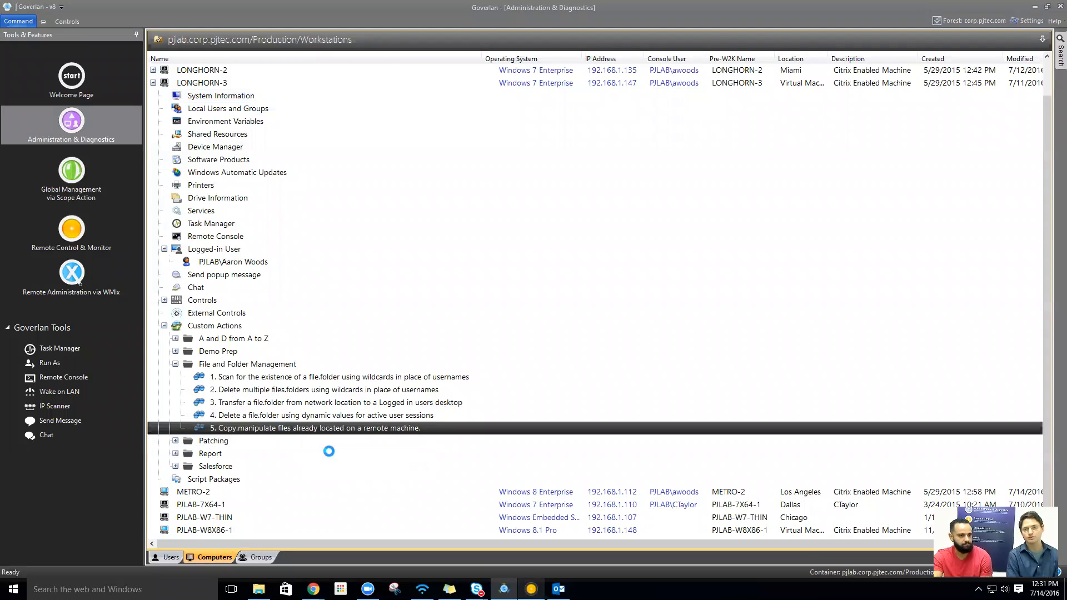
pyautogui.click(439, 180)
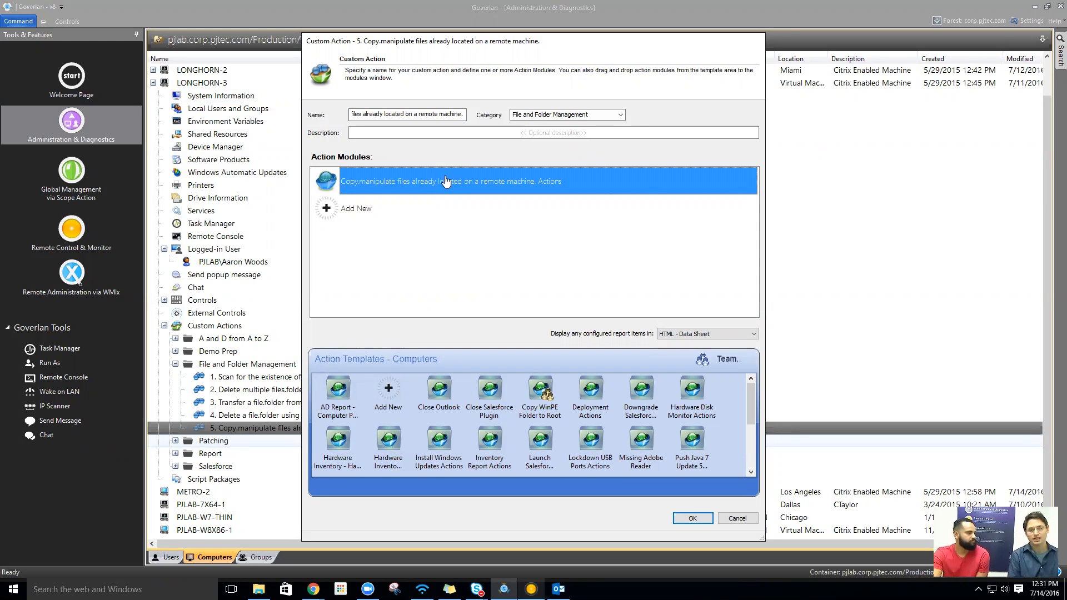
pyautogui.doubleClick(522, 182)
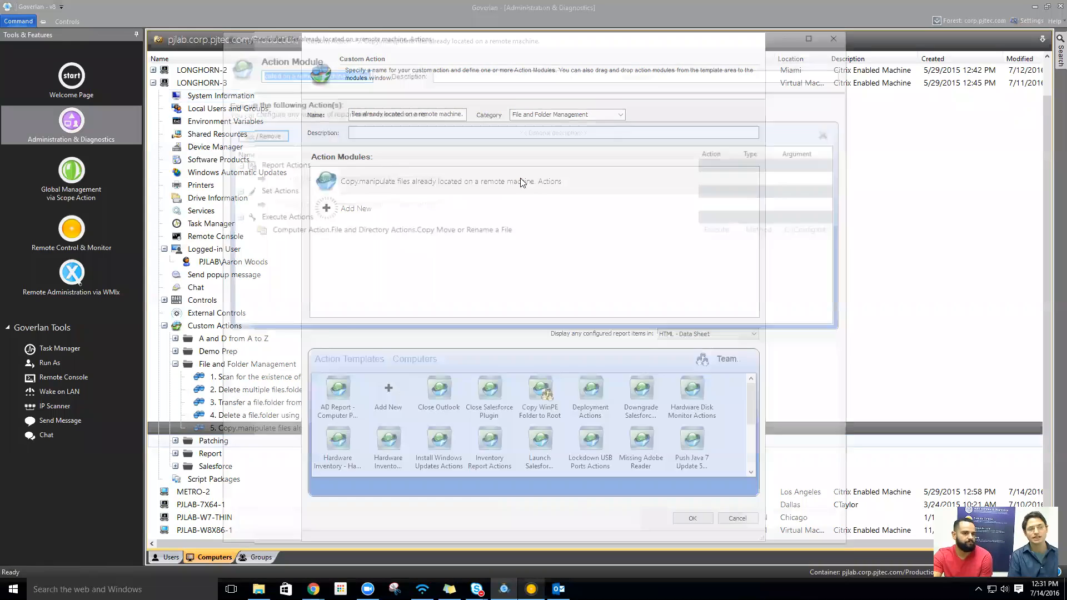
pyautogui.click(823, 530)
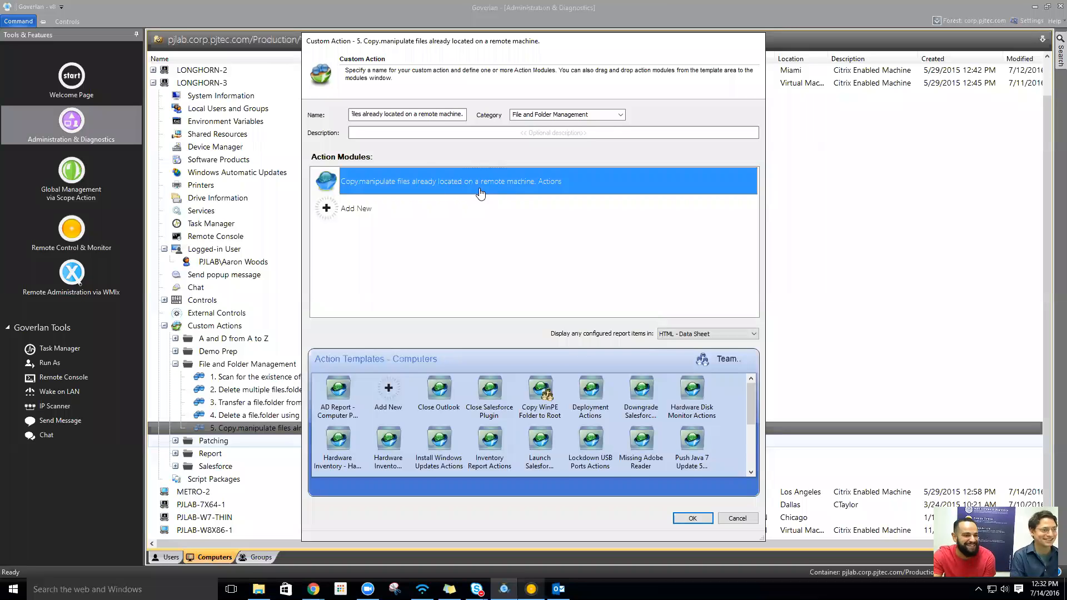
pyautogui.doubleClick(453, 184)
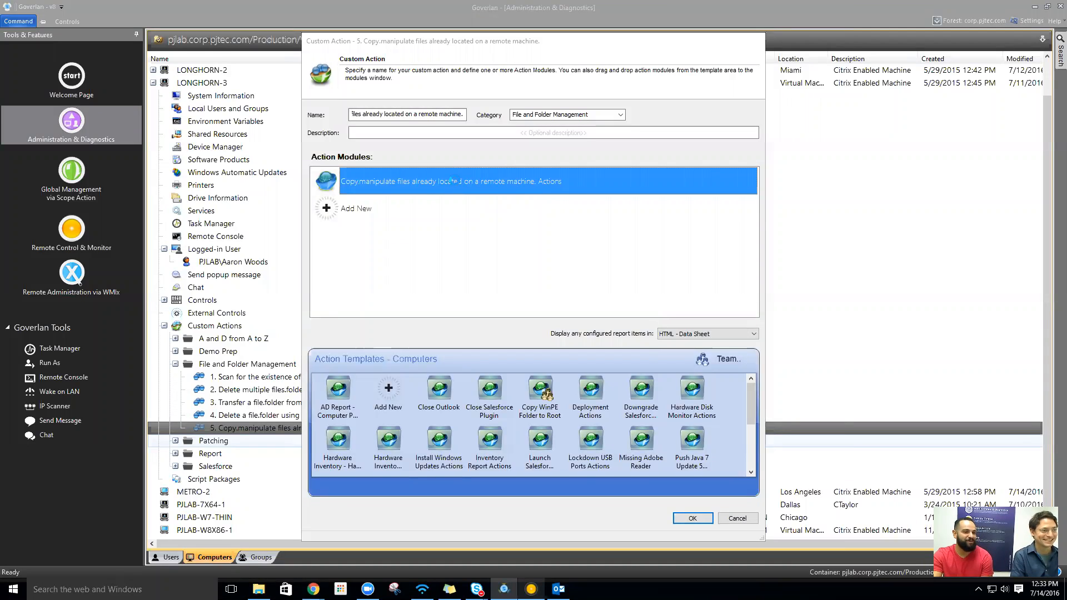
# - Browse File and Directory Actions, then inspect the Copy Move or Rename a File source and destination arguments
pyautogui.click(276, 135)
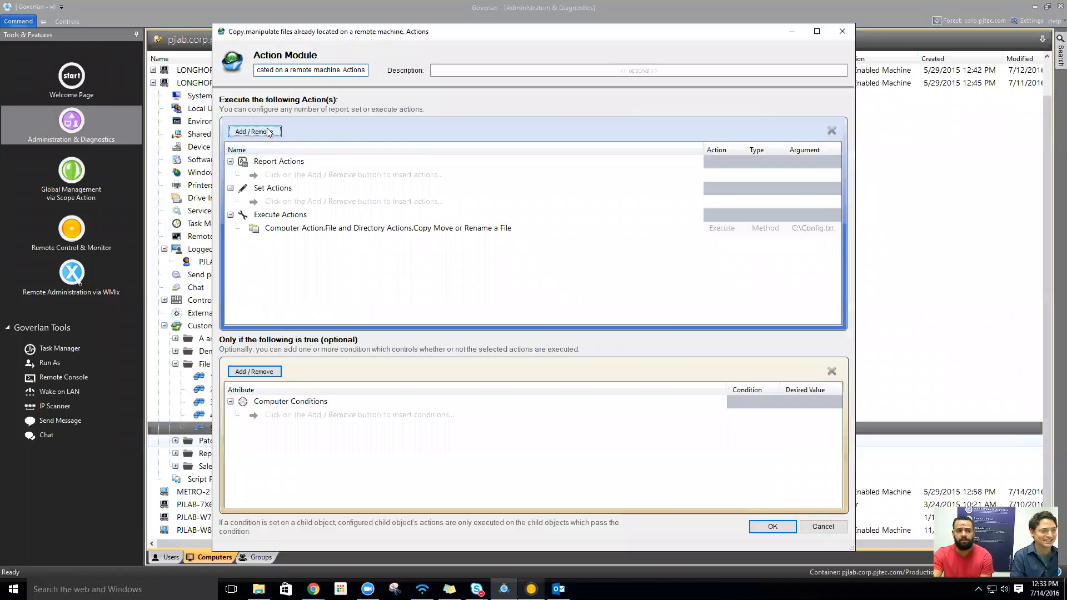
pyautogui.moveTo(337, 150)
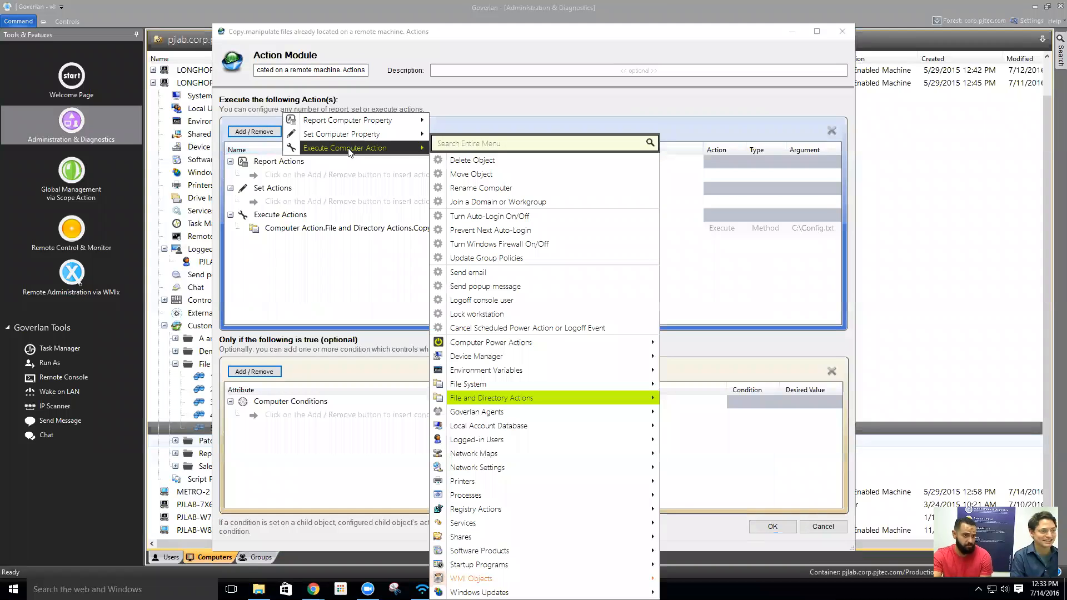
pyautogui.moveTo(553, 395)
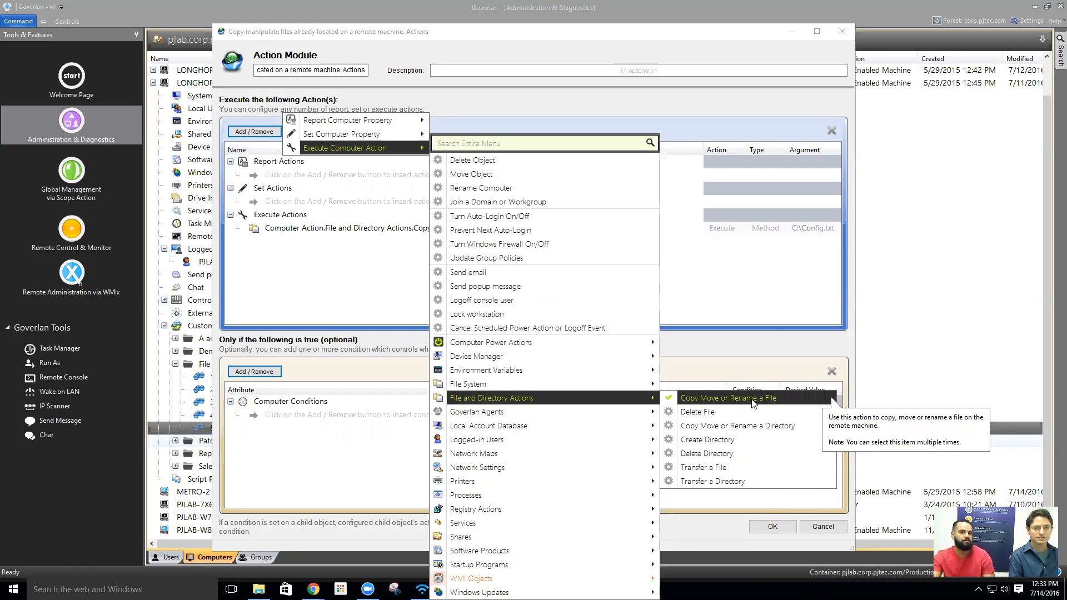
pyautogui.click(782, 236)
pyautogui.doubleClick(781, 235)
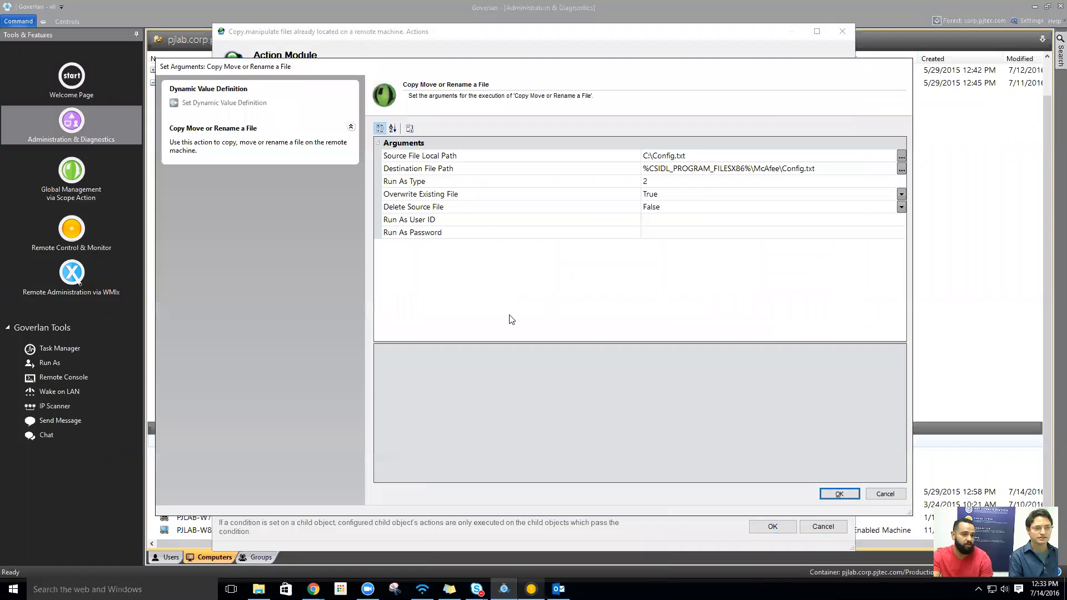
pyautogui.click(481, 156)
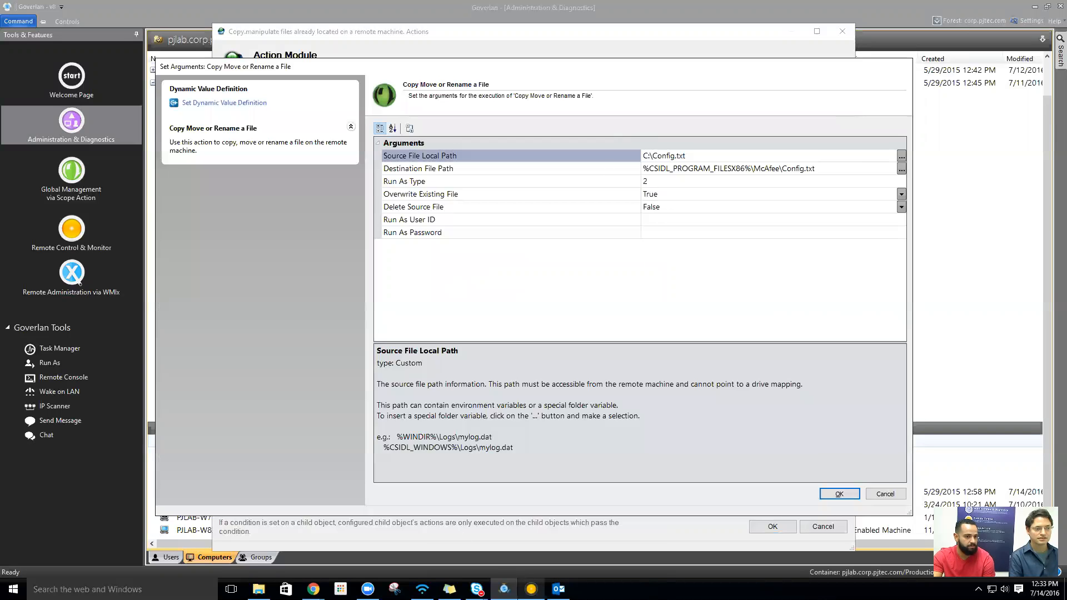
pyautogui.hotkey('alt', 'Tab')
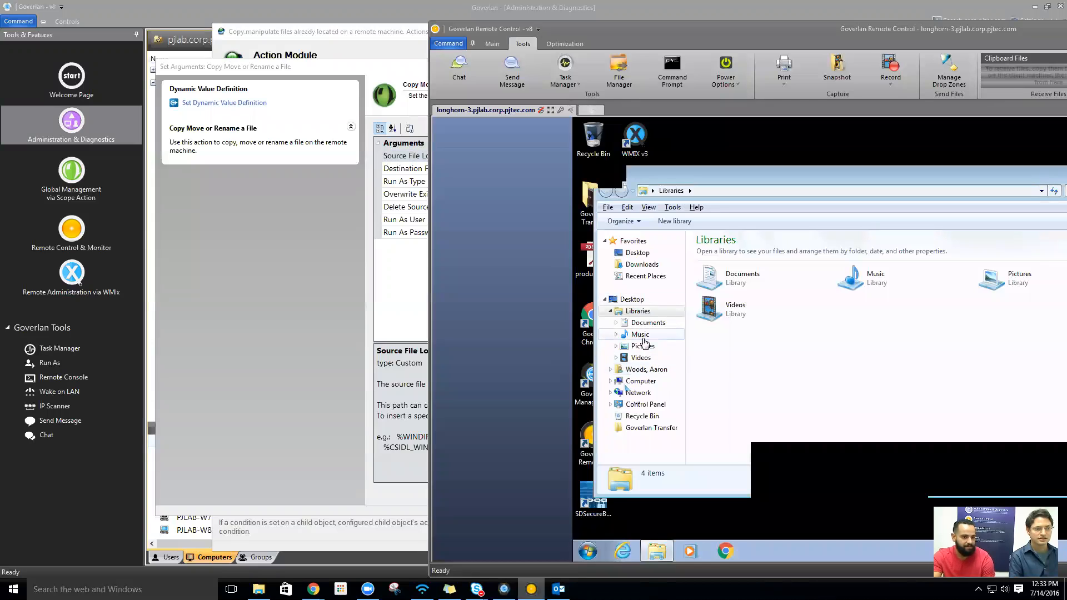
# - On the remote C: drive, rename GovLog_GovSrvUI.exe to config.txt
pyautogui.click(639, 381)
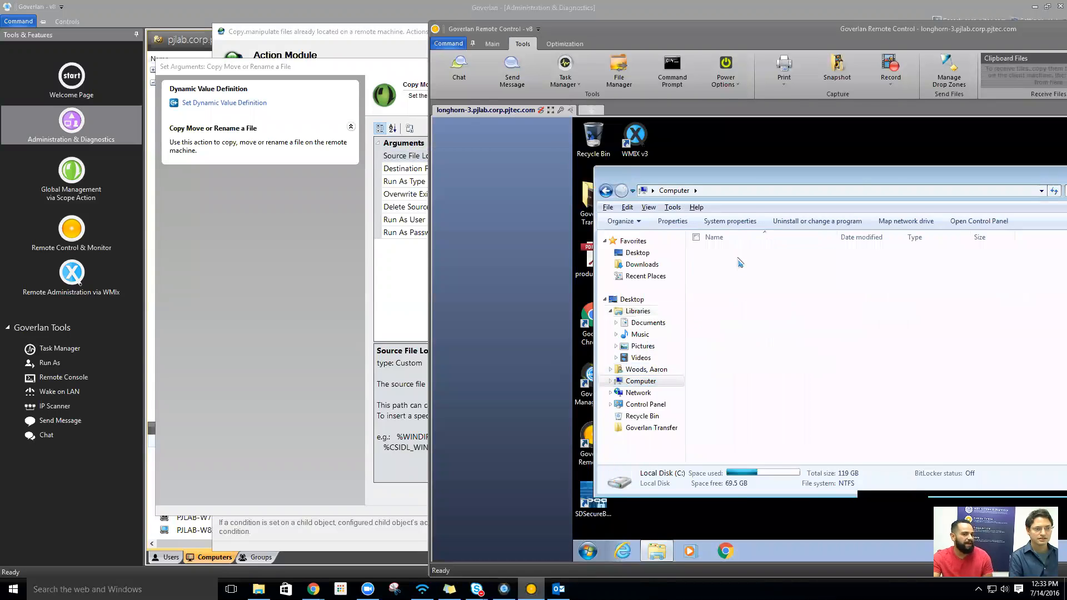
pyautogui.doubleClick(741, 262)
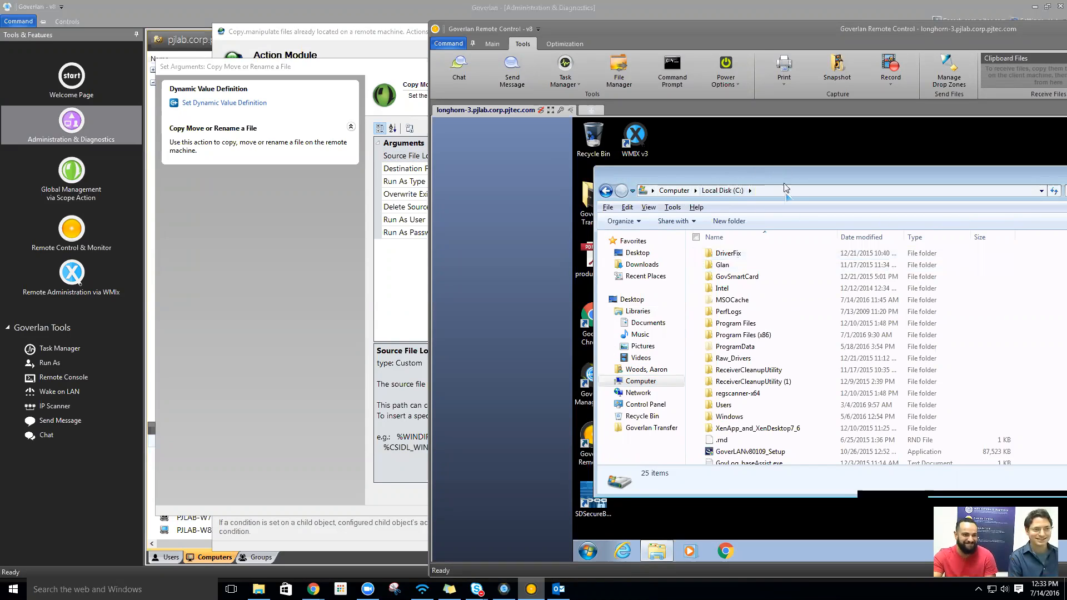
pyautogui.click(777, 358)
pyautogui.scroll(-3, 778, 358)
pyautogui.rightClick(1044, 333)
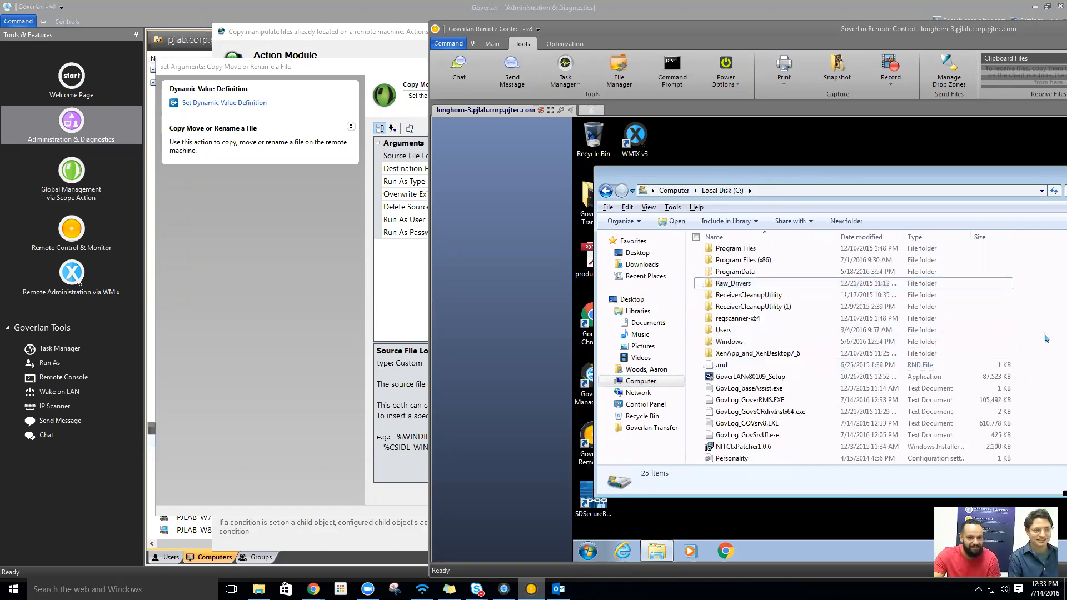
pyautogui.moveTo(981, 456)
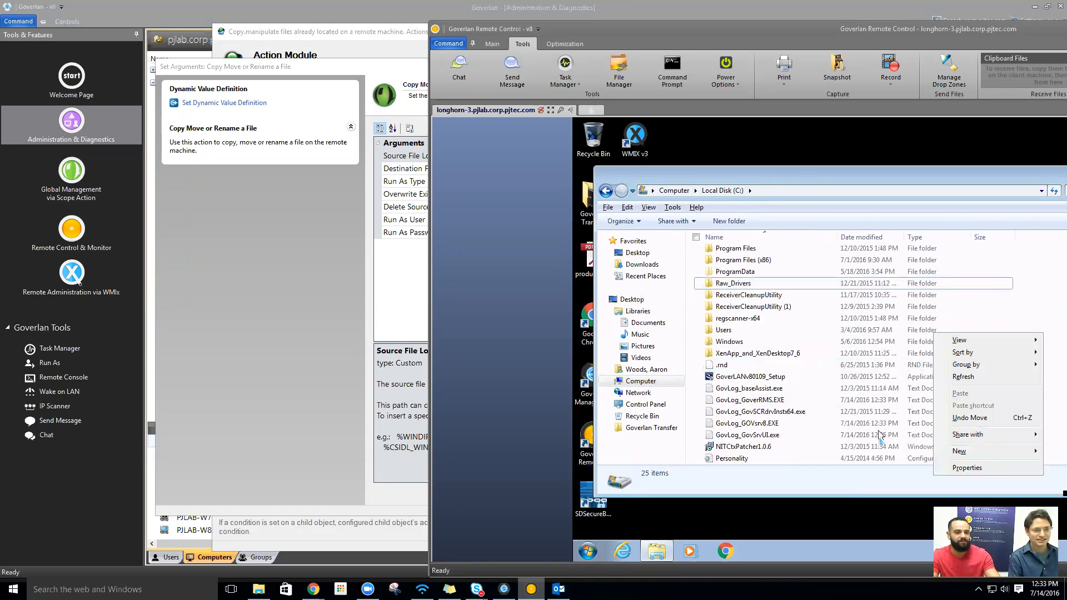
pyautogui.click(1037, 249)
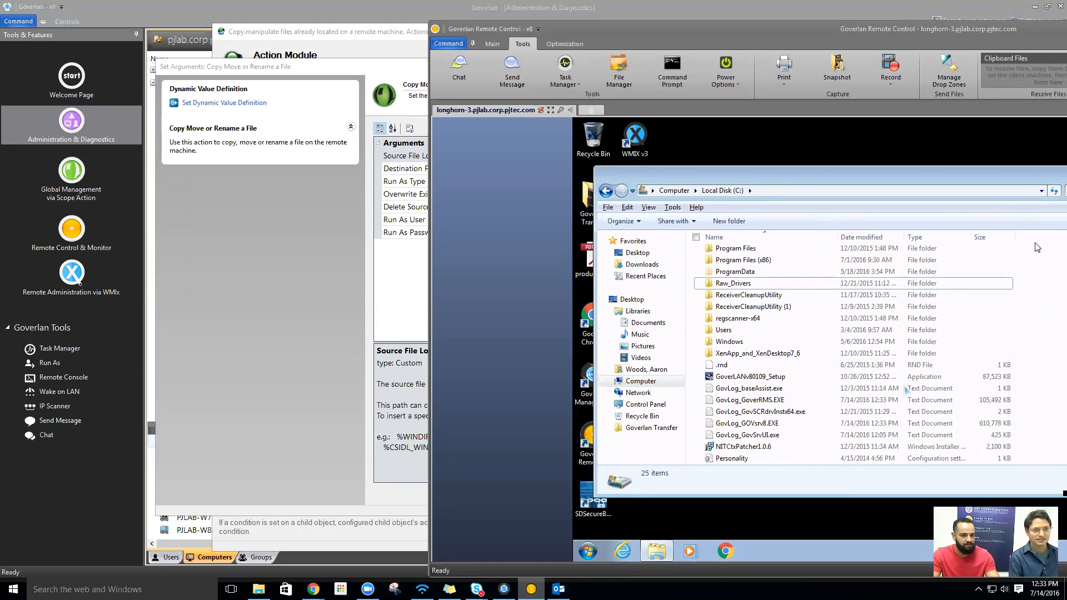
pyautogui.rightClick(789, 438)
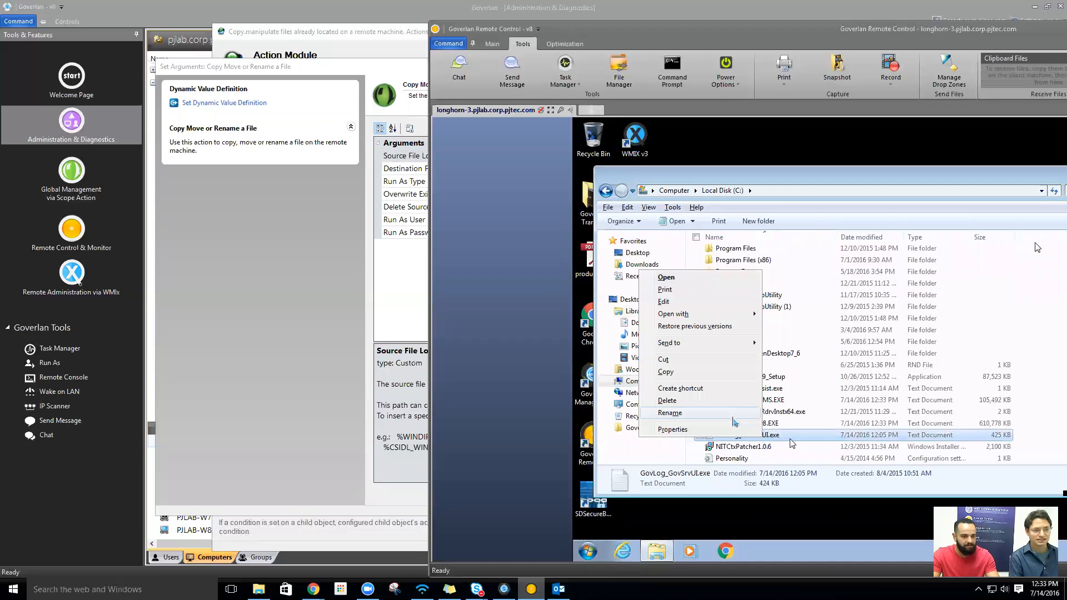
pyautogui.click(734, 414)
pyautogui.write('config.txt')
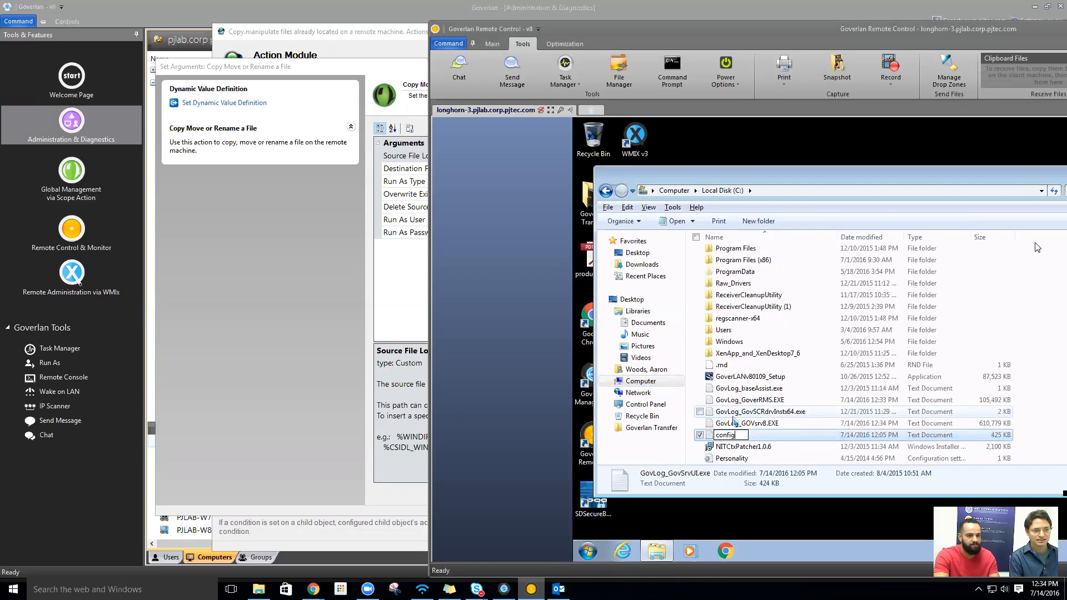
pyautogui.press('Return')
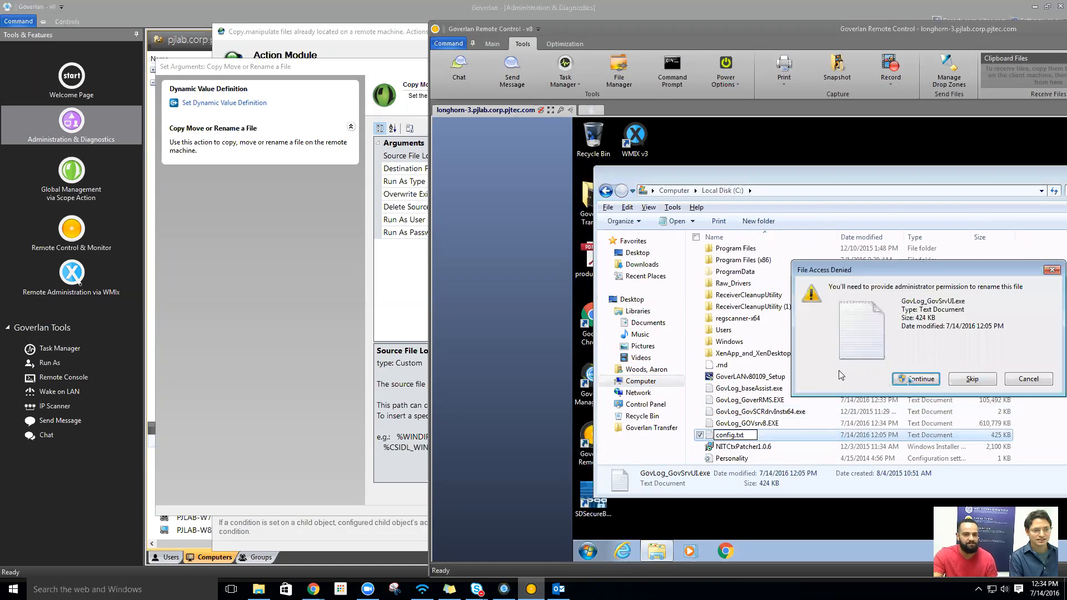
pyautogui.click(926, 381)
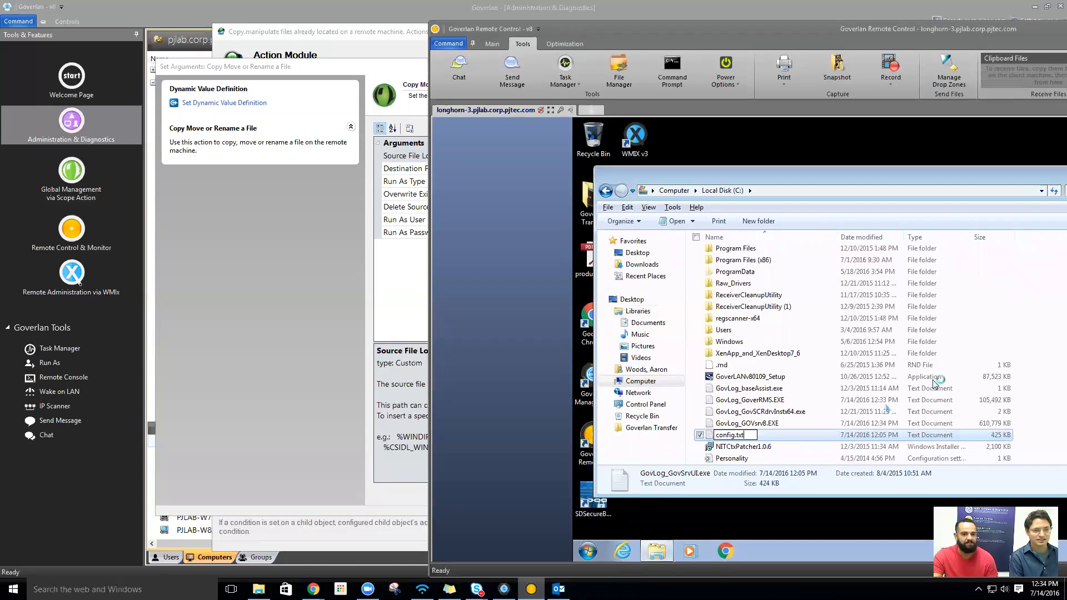
# - Show known file extensions, correct config.txt.txt to config.txt, and return to the action's arguments
pyautogui.click(672, 207)
pyautogui.click(656, 266)
pyautogui.click(651, 237)
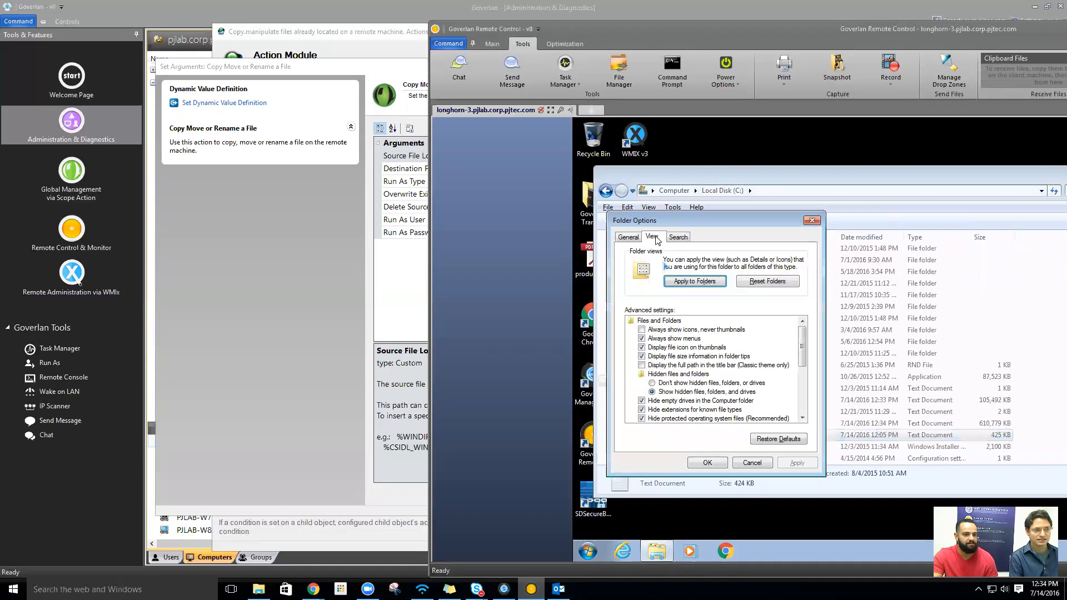
pyautogui.click(687, 411)
pyautogui.click(710, 463)
pyautogui.rightClick(747, 455)
pyautogui.click(722, 433)
pyautogui.press('Right')
pyautogui.press('Delete')
pyautogui.press('Delete')
pyautogui.press('Delete')
pyautogui.press('Delete')
pyautogui.press('Return')
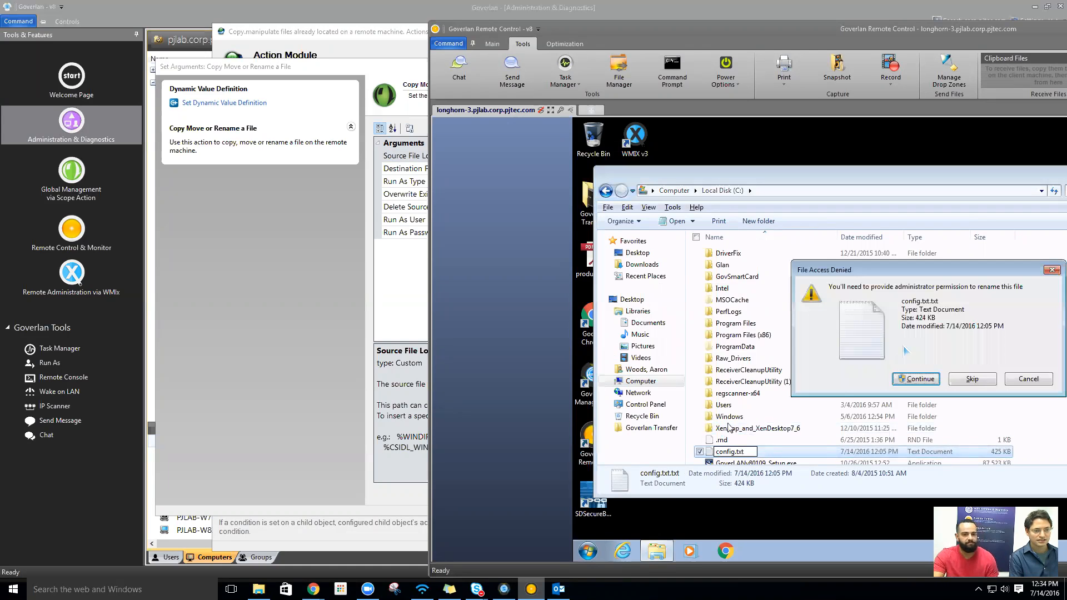
pyautogui.click(914, 378)
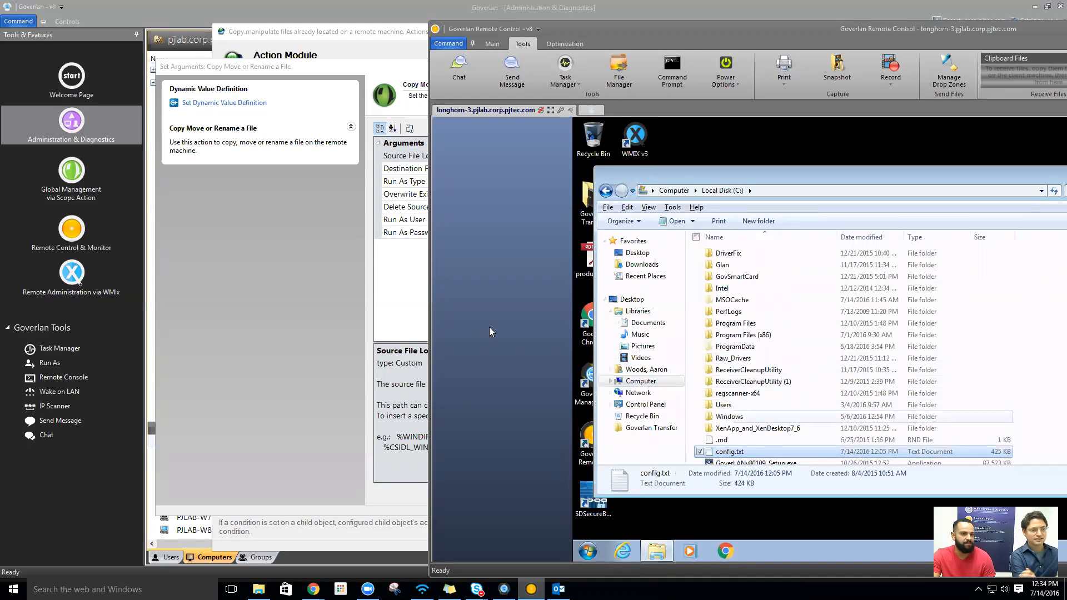
pyautogui.click(399, 284)
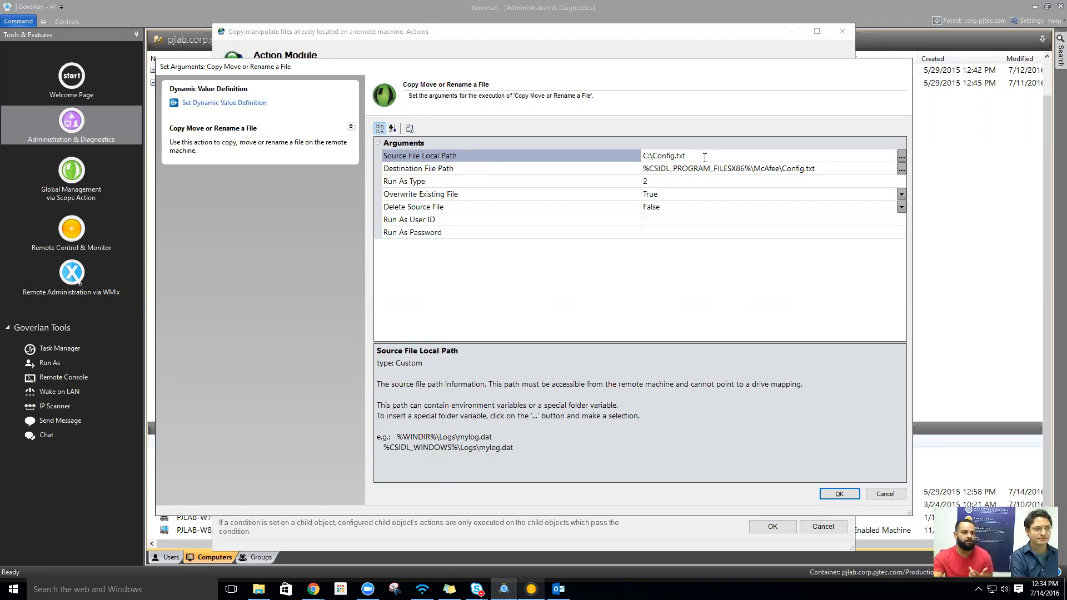
# - Review source C:\Config.txt and destination %CSIDL_PROGRAM_FILESX86%\McAfee\Config.txt, browsing the special folder variables
pyautogui.click(563, 168)
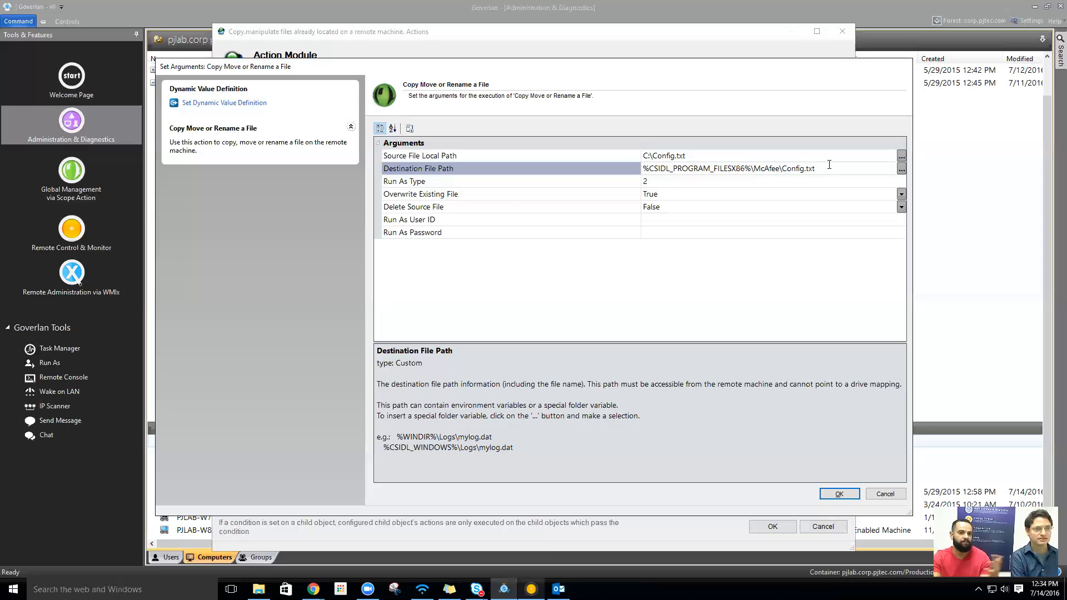
pyautogui.click(902, 168)
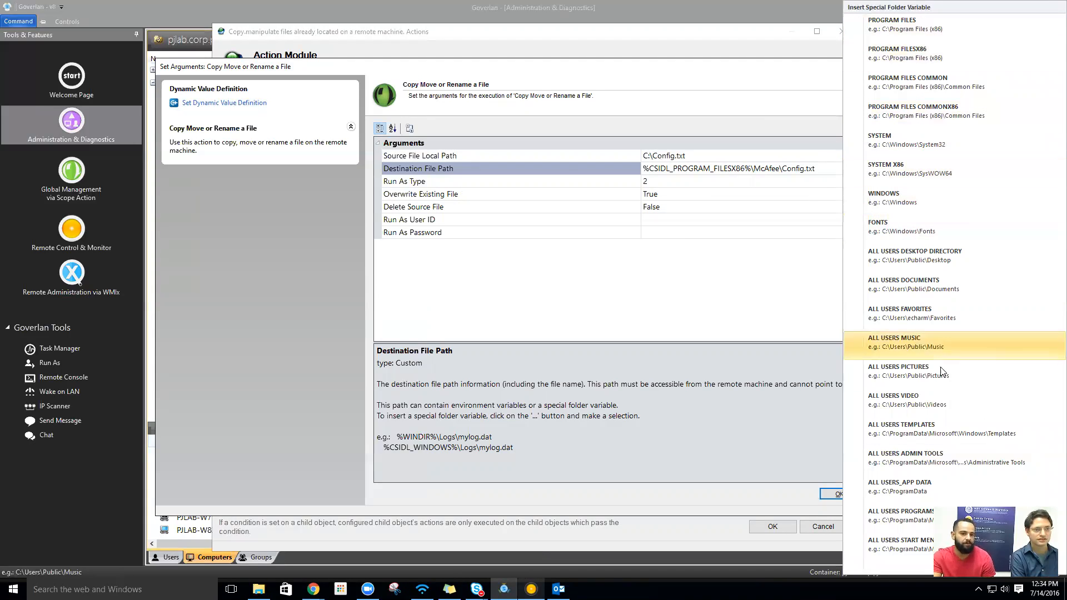
pyautogui.moveTo(939, 569)
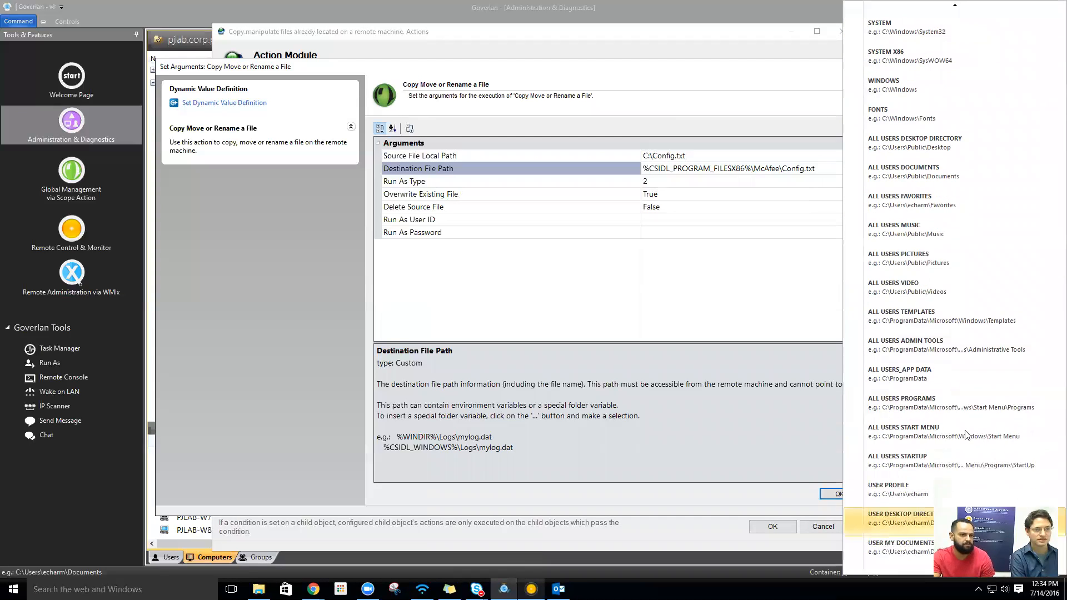
pyautogui.moveTo(921, 4)
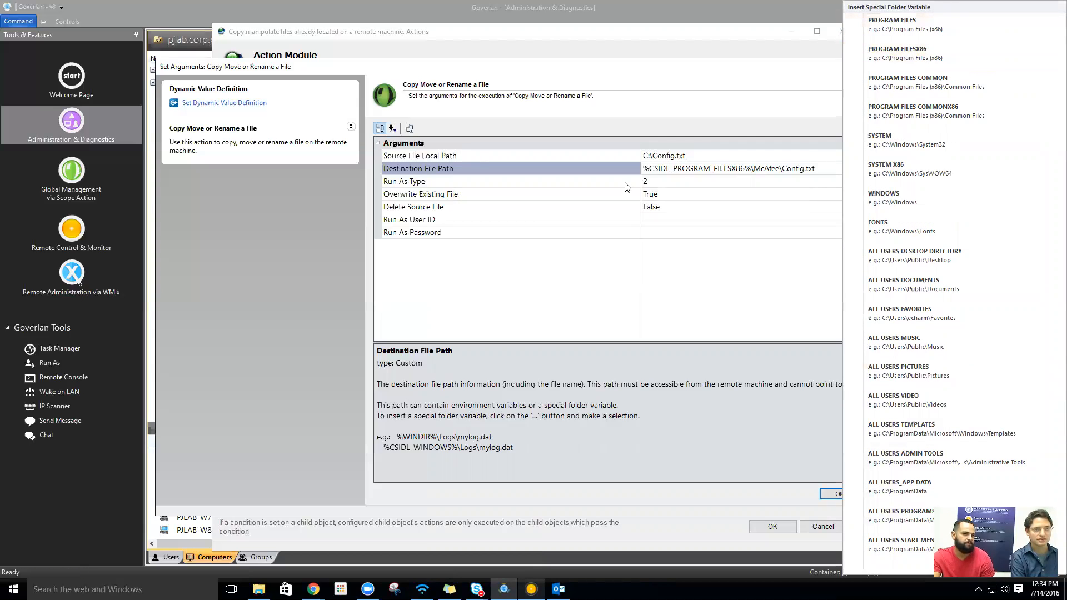
pyautogui.click(763, 158)
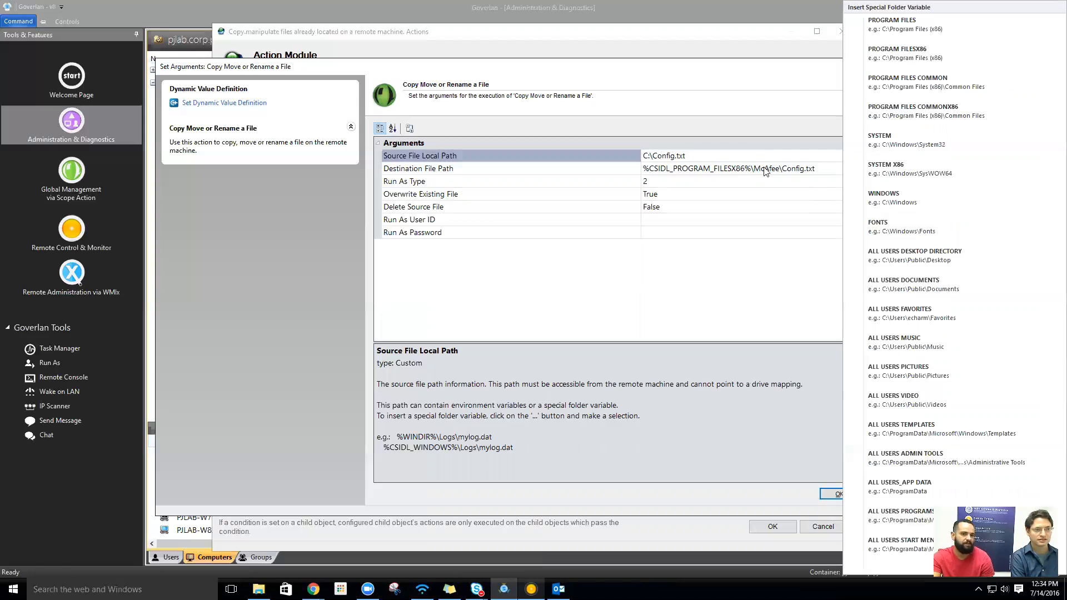
pyautogui.click(777, 169)
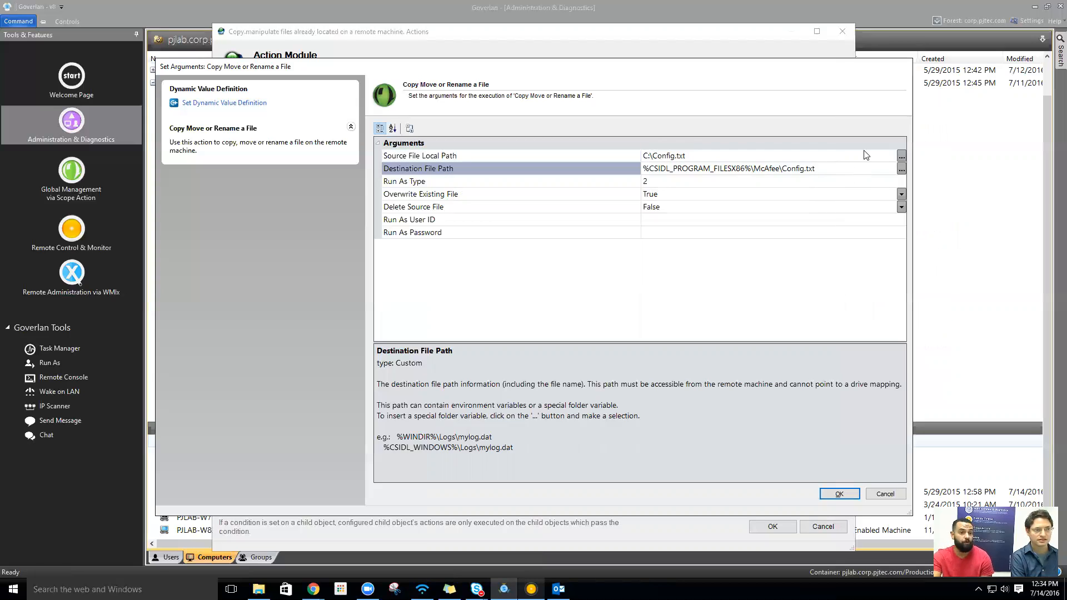
pyautogui.click(481, 182)
pyautogui.click(833, 158)
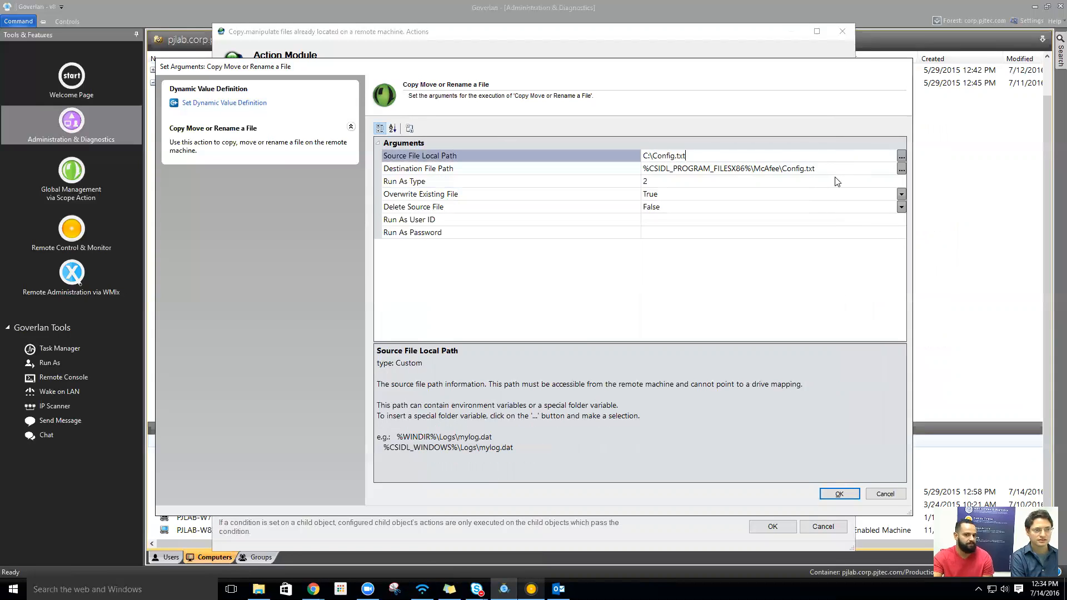
# - Check the remote Program Files (x86) folder's contents, then return to the arguments
pyautogui.click(531, 589)
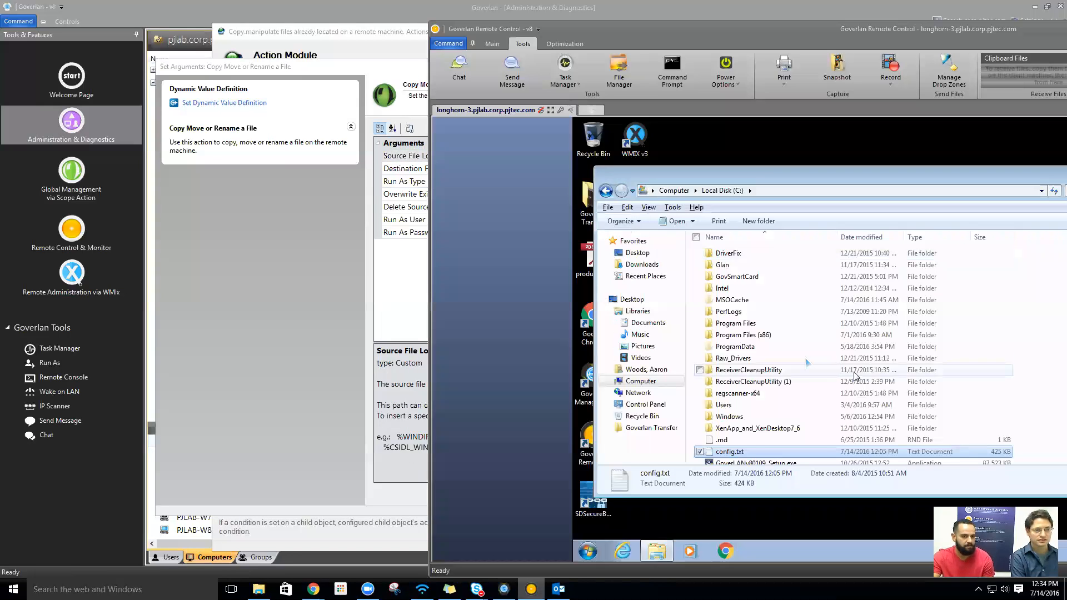
pyautogui.doubleClick(793, 336)
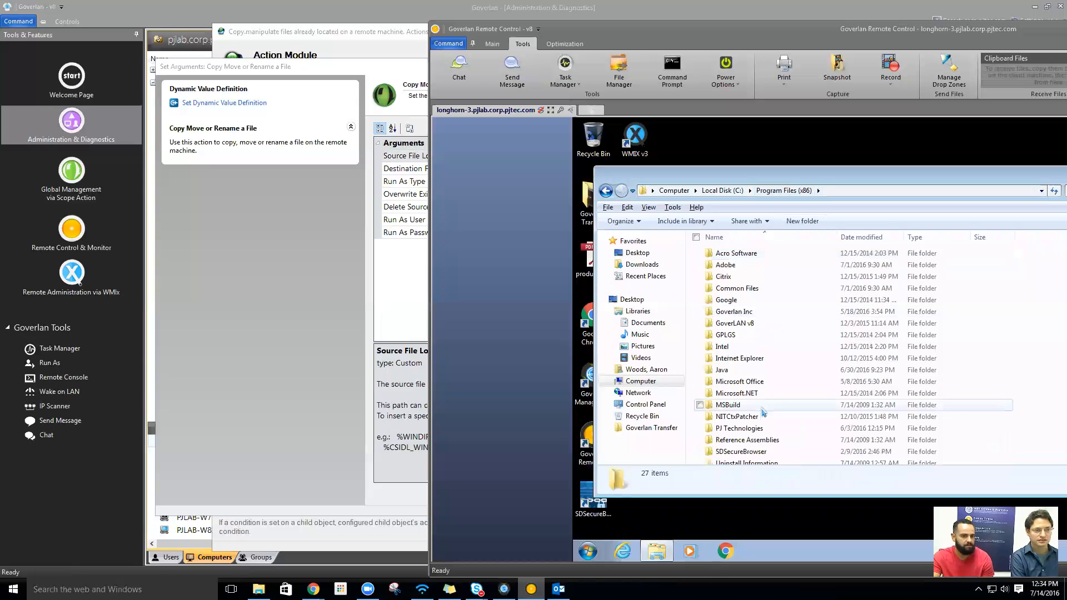
pyautogui.click(769, 384)
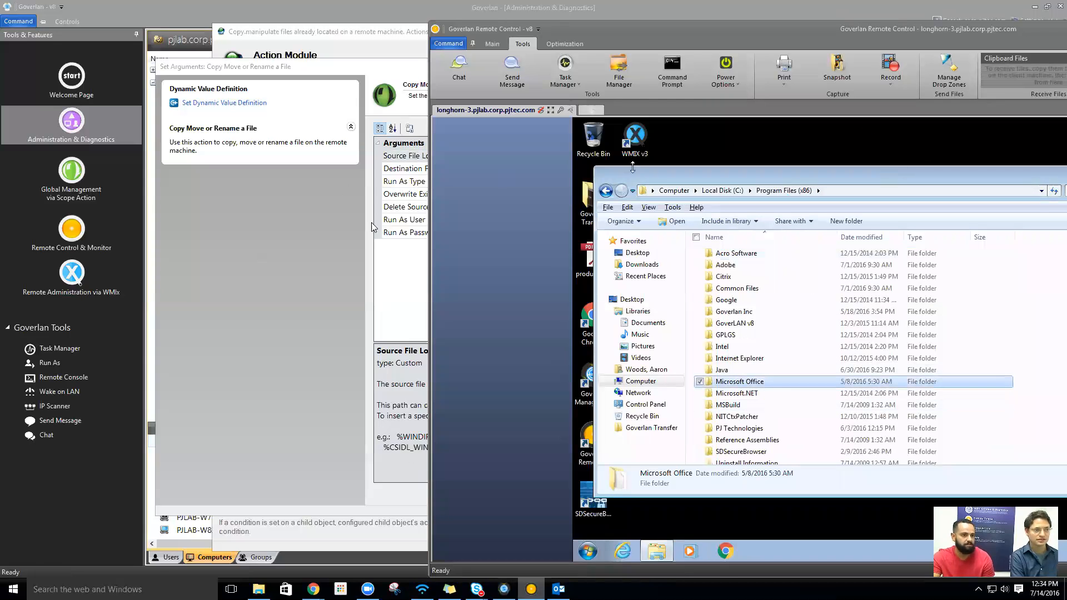
pyautogui.click(390, 182)
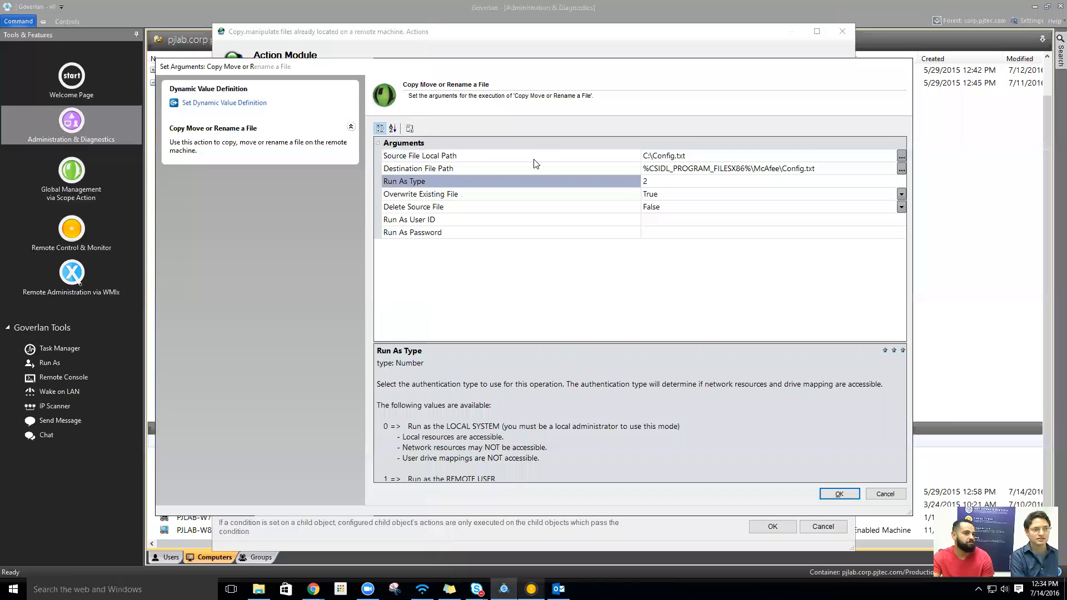
# - Read the help for the destination path, Run As Type and Overwrite Existing File arguments
pyautogui.click(621, 159)
pyautogui.click(582, 170)
pyautogui.click(512, 183)
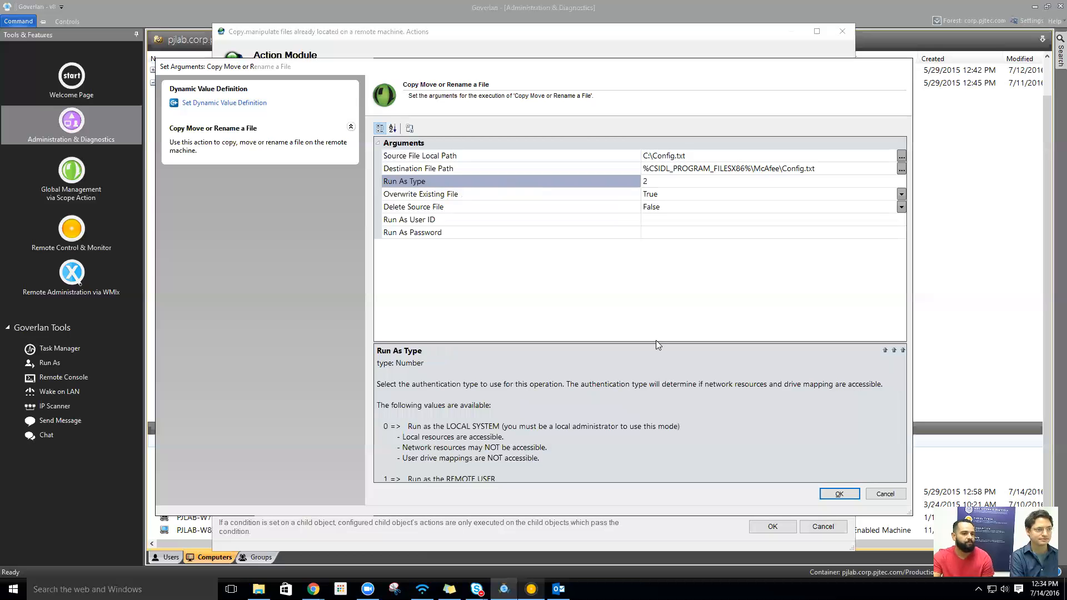
pyautogui.click(899, 352)
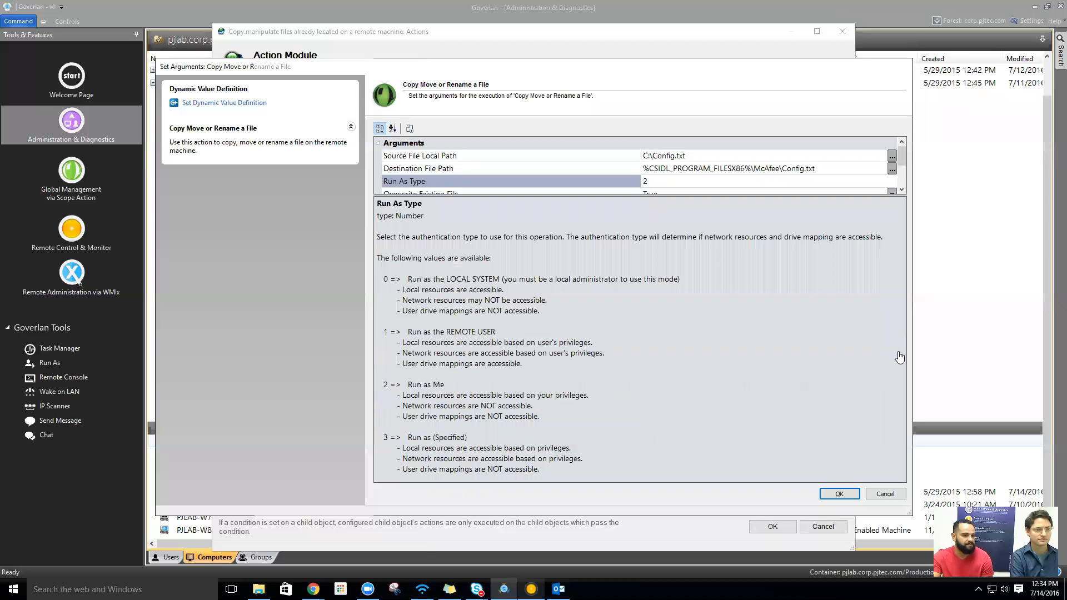
pyautogui.click(636, 194)
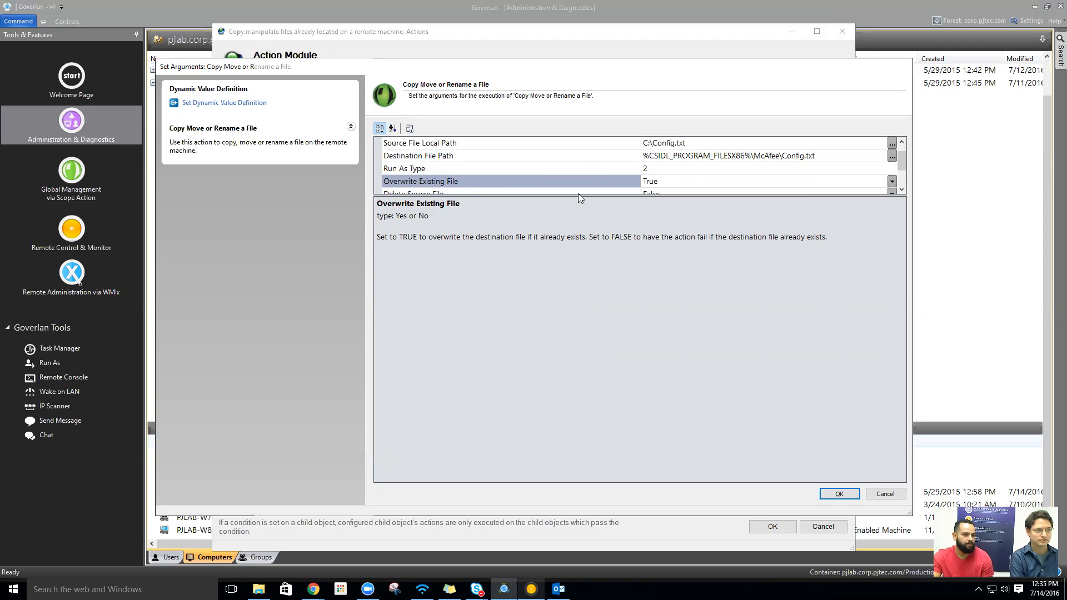
pyautogui.moveTo(578, 194); pyautogui.dragTo(568, 311)
# - Set Delete Source File to True, leave Run As User ID and Password blank, and save
pyautogui.click(470, 207)
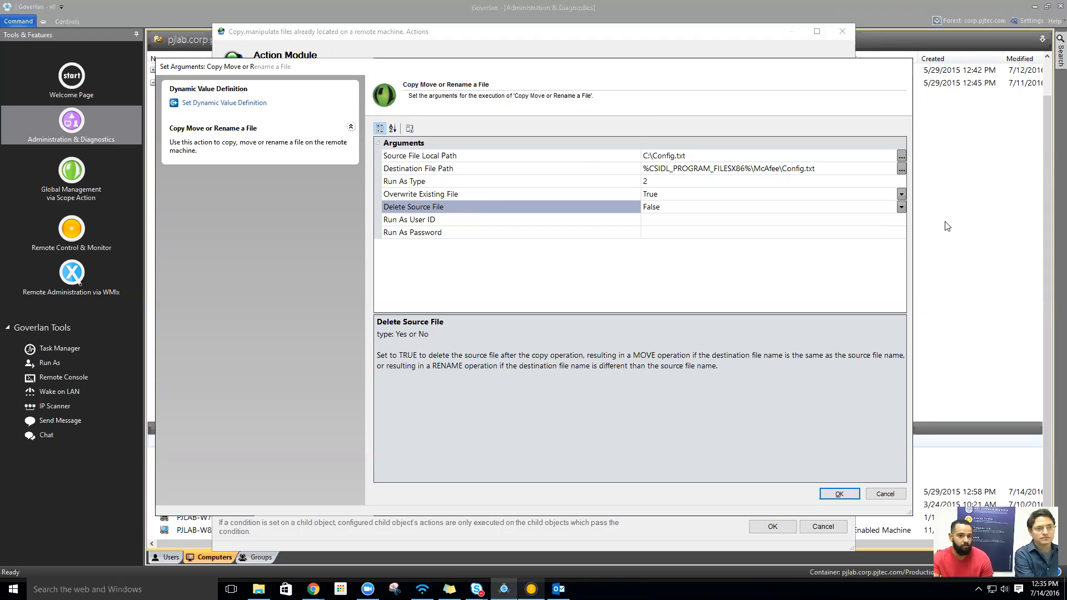
pyautogui.click(902, 208)
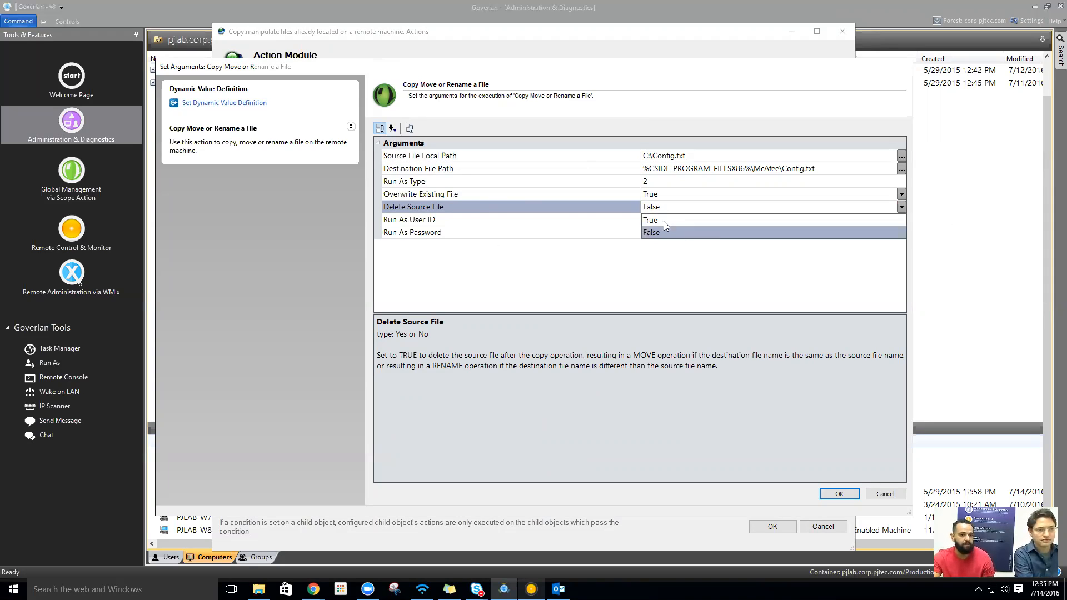
pyautogui.click(664, 221)
pyautogui.click(606, 219)
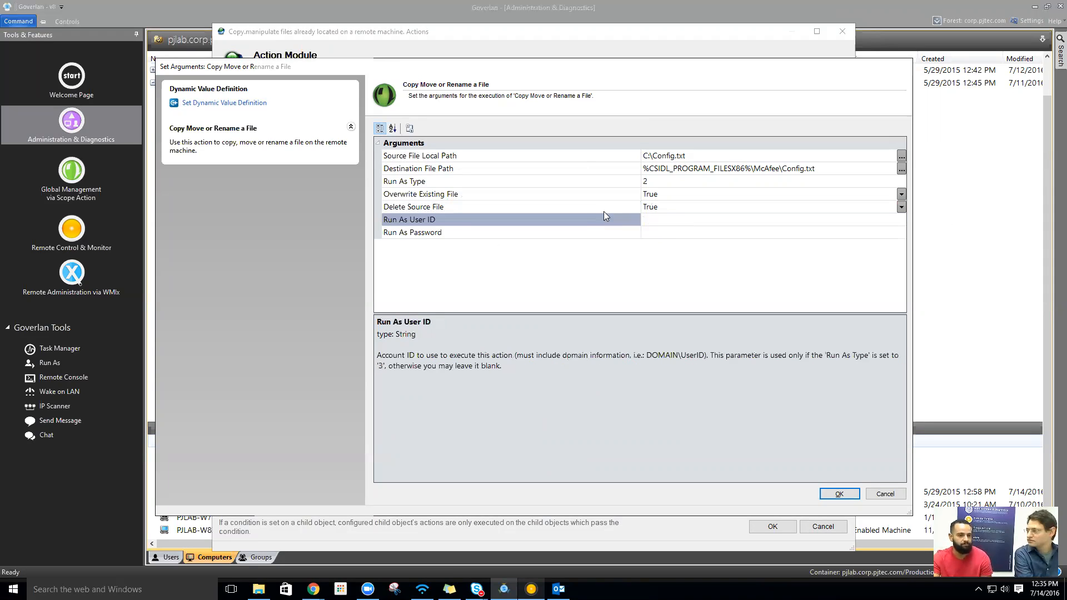
pyautogui.click(604, 212)
pyautogui.click(524, 219)
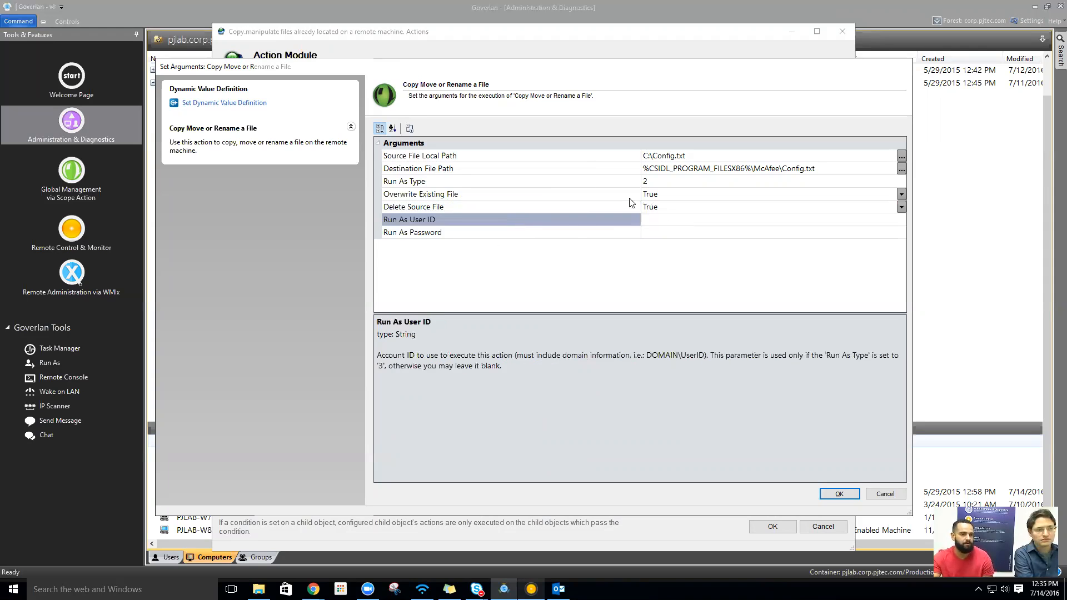
pyautogui.click(427, 235)
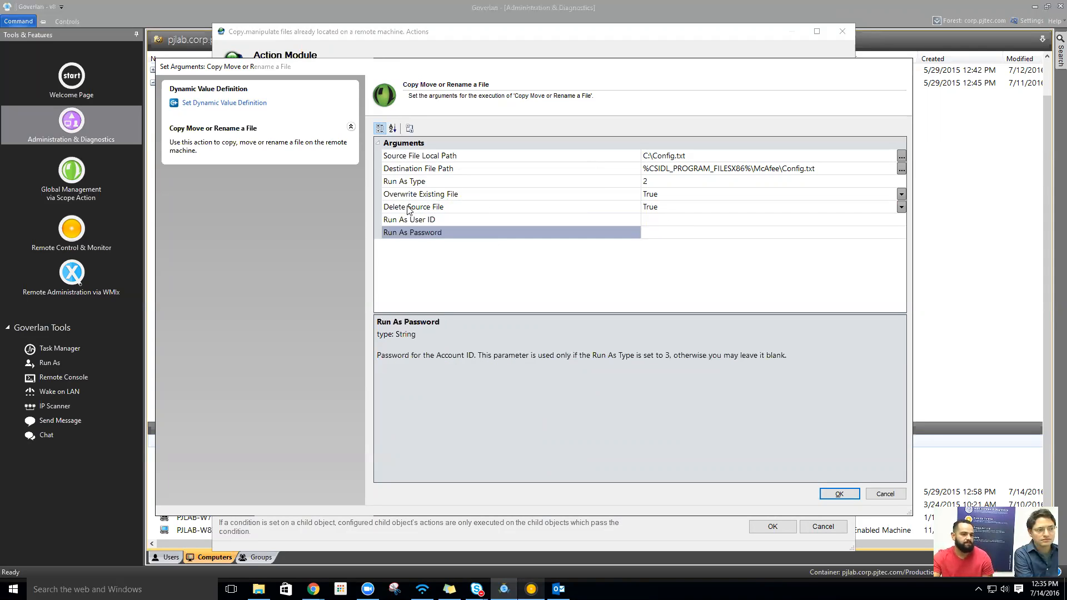
pyautogui.click(848, 491)
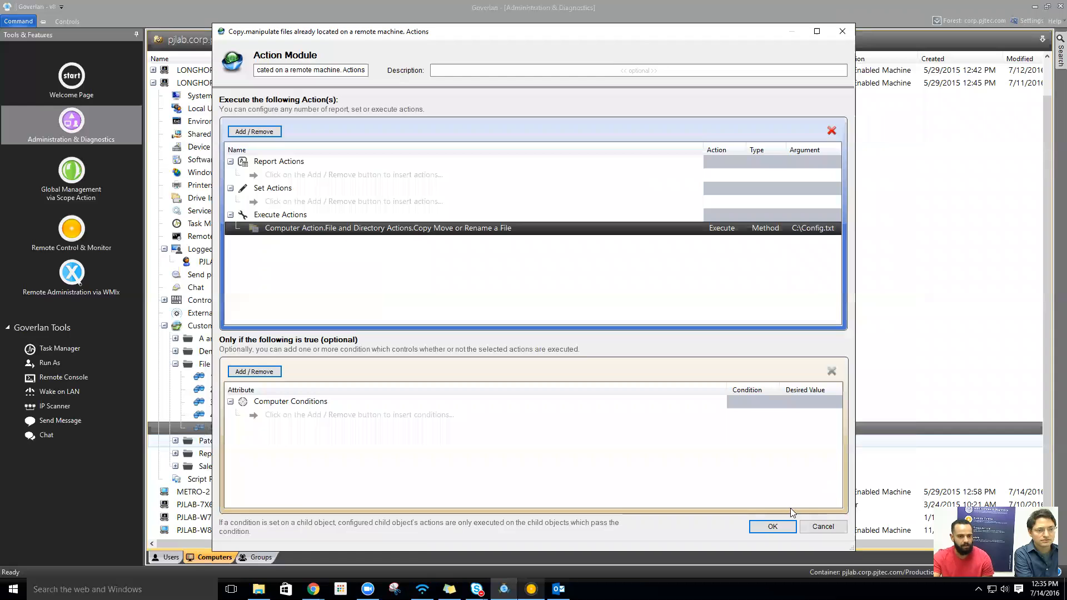
pyautogui.click(773, 526)
# - Save custom action 5 and run it on LONGHORN-3
pyautogui.click(692, 516)
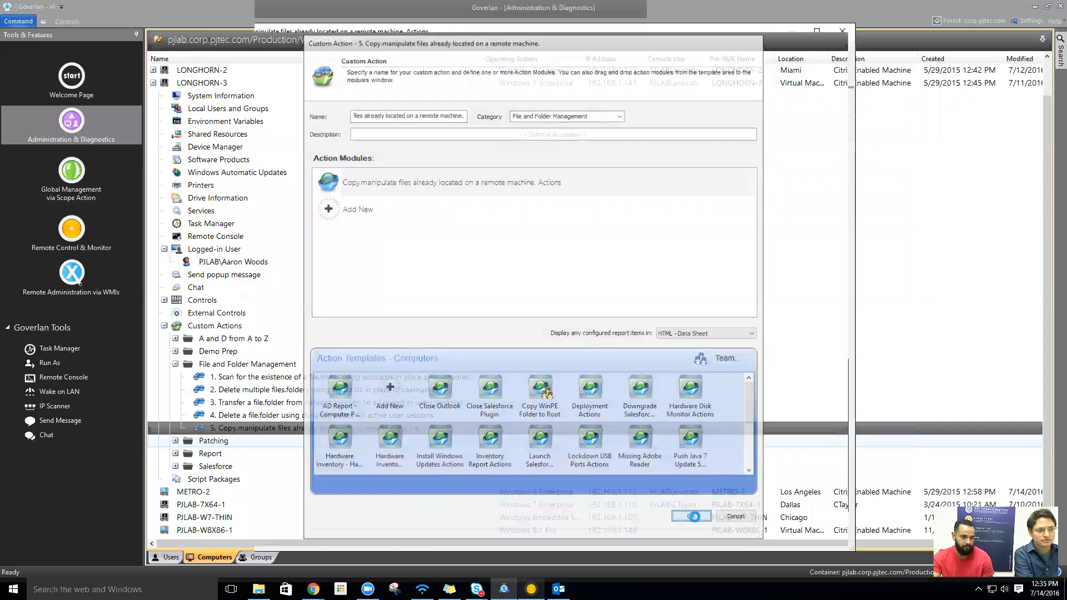
pyautogui.doubleClick(404, 430)
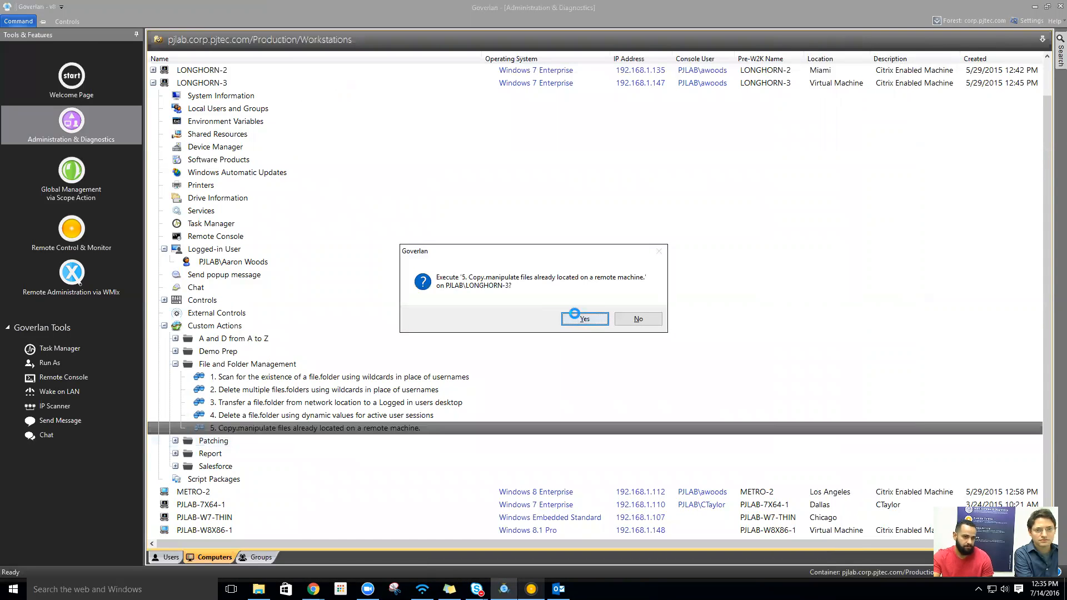
pyautogui.click(574, 314)
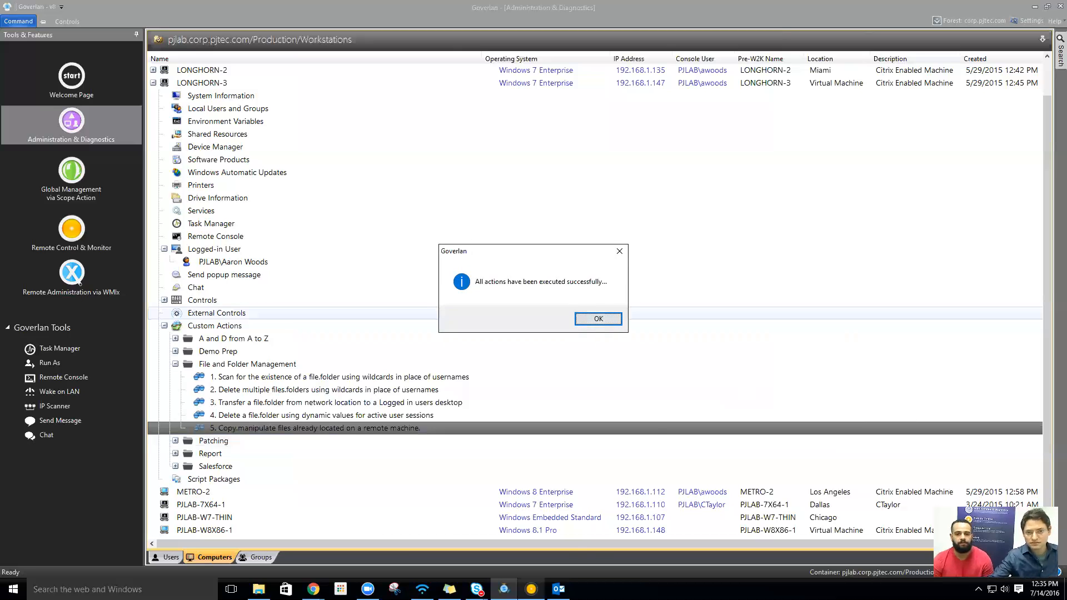
# - Verify Config.txt now sits in Program Files (x86)\McAfee and is gone from the C: root
pyautogui.click(531, 588)
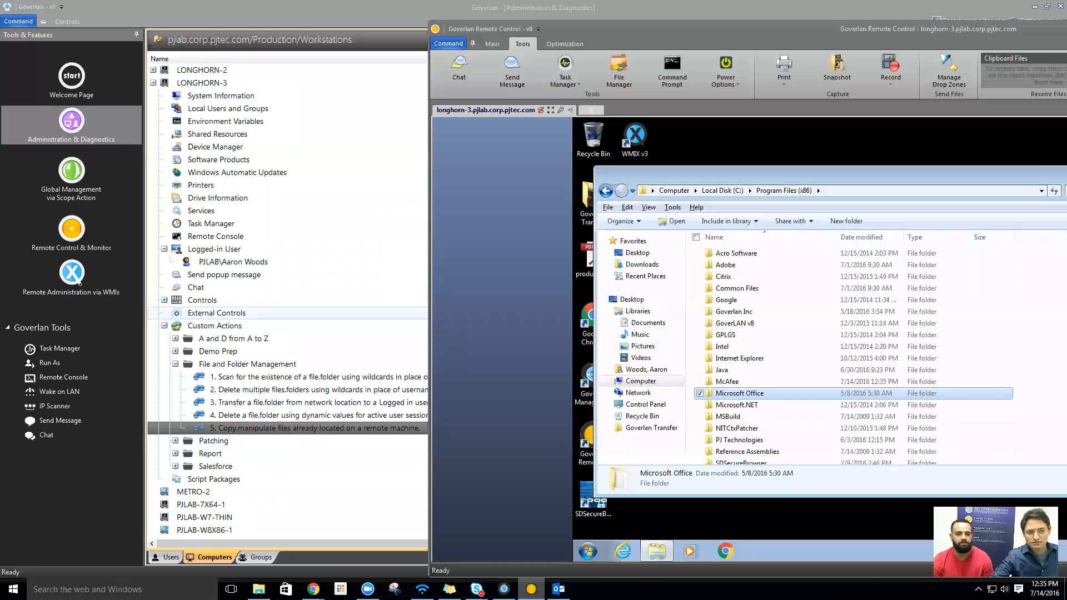
pyautogui.doubleClick(740, 383)
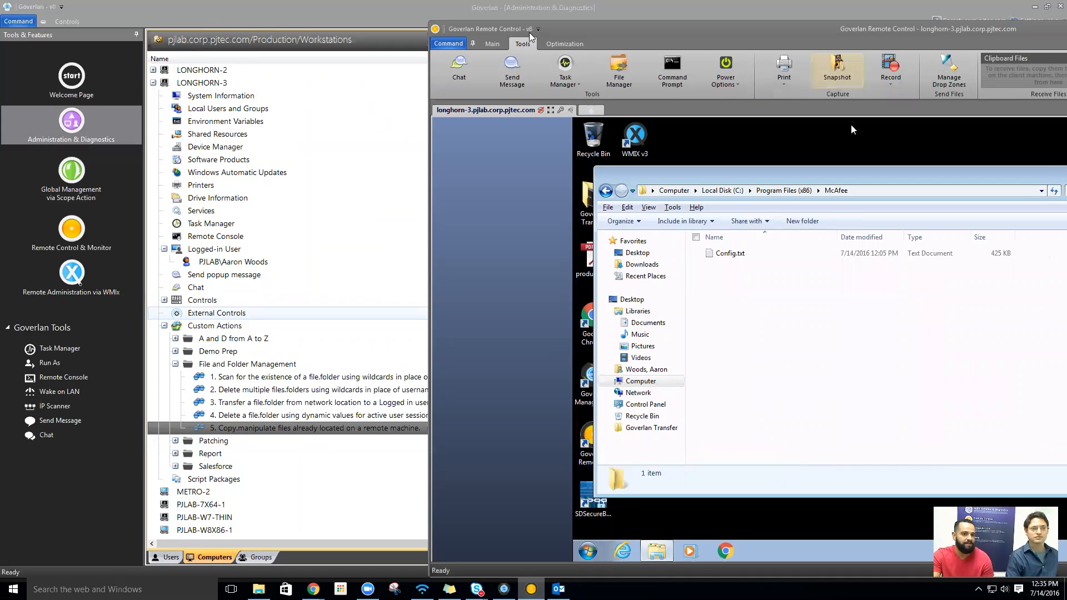
pyautogui.click(721, 190)
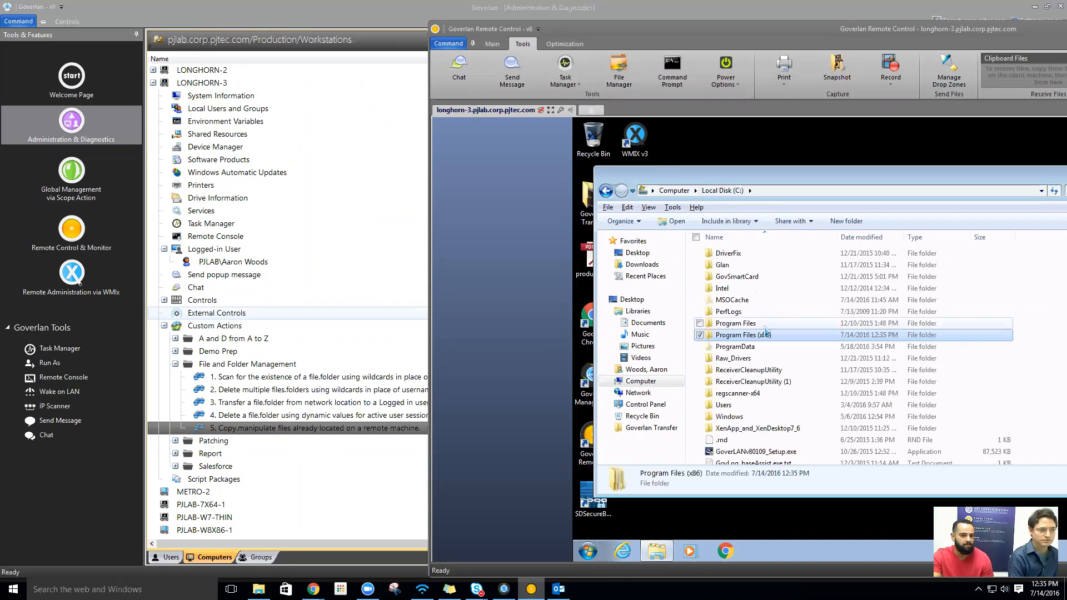
pyautogui.click(776, 401)
pyautogui.click(771, 425)
pyautogui.click(769, 388)
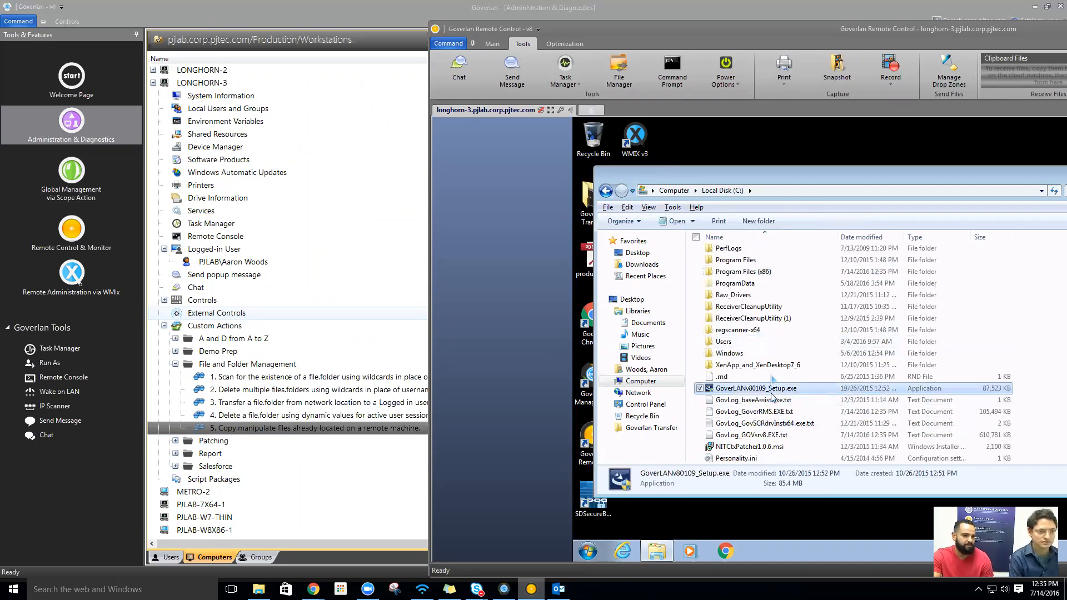
pyautogui.click(607, 190)
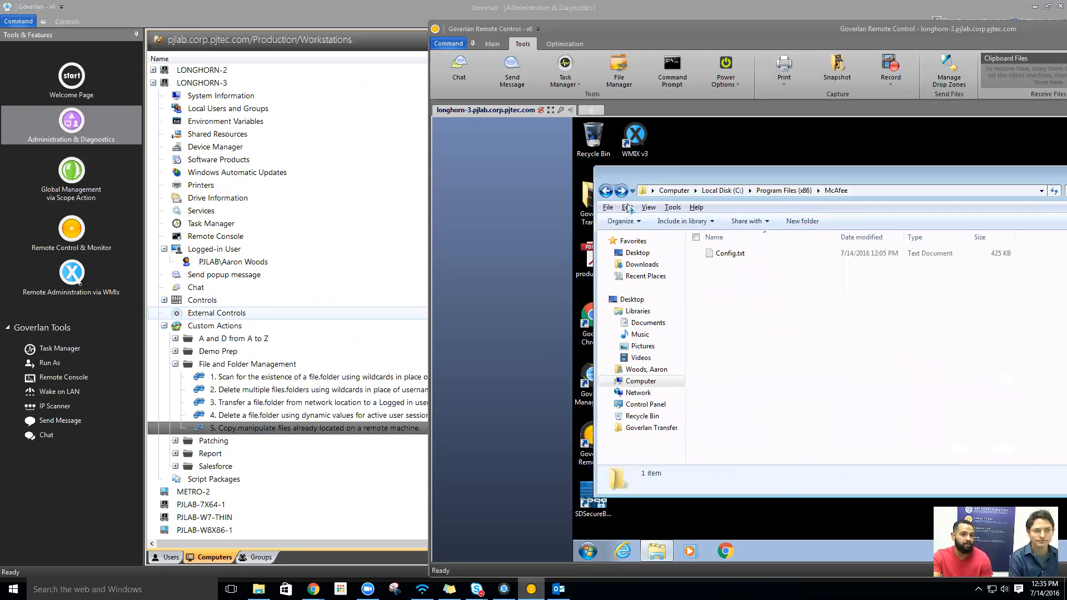
pyautogui.click(625, 191)
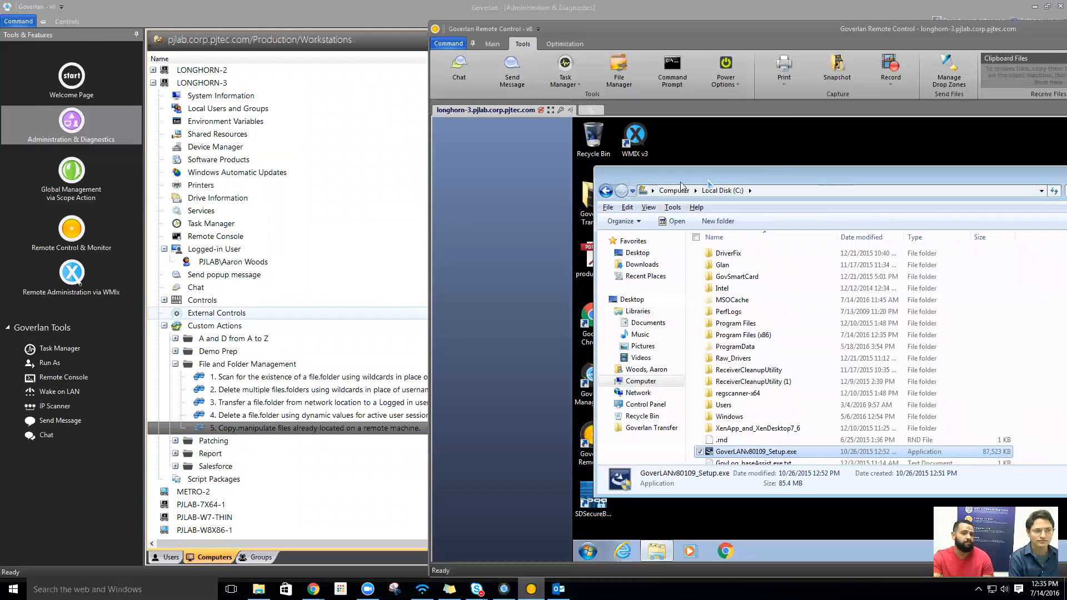
# - Close the remote Explorer window and maximize the remote control session window
pyautogui.moveTo(691, 170); pyautogui.dragTo(715, 174)
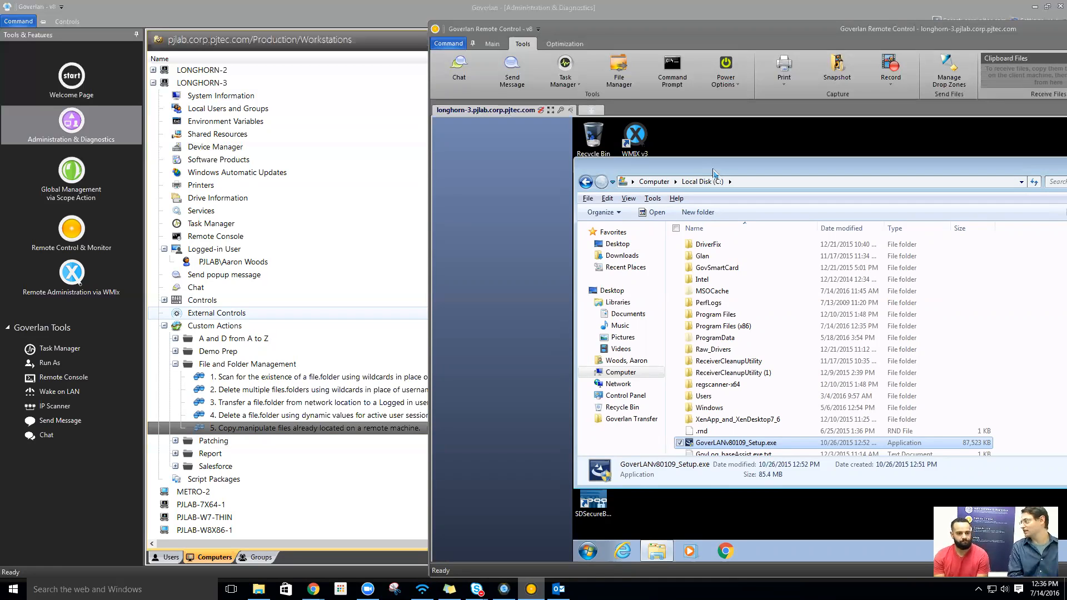
pyautogui.rightClick(713, 174)
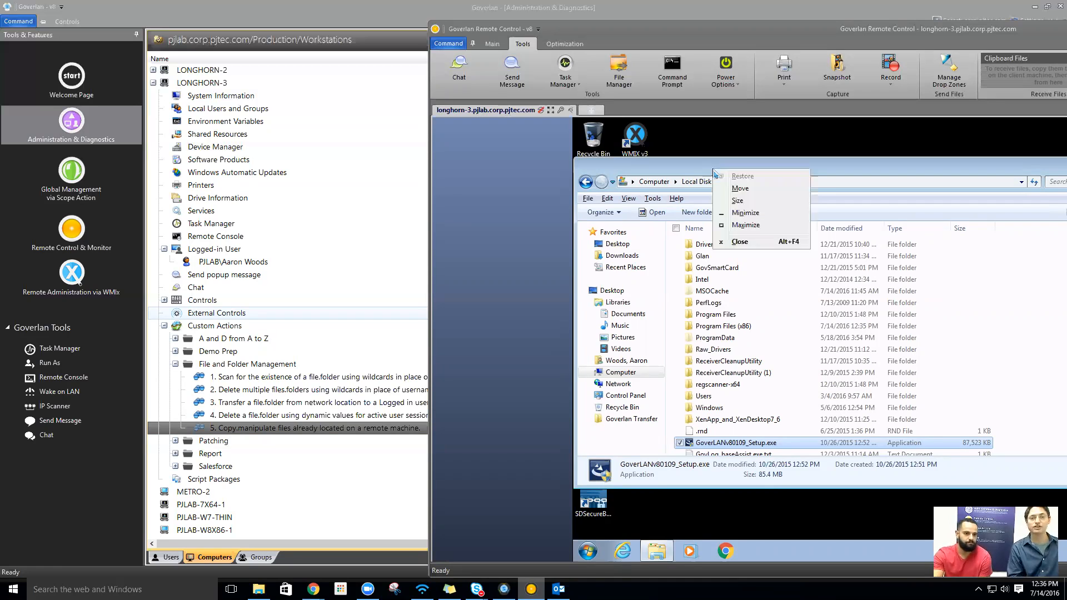
pyautogui.click(803, 242)
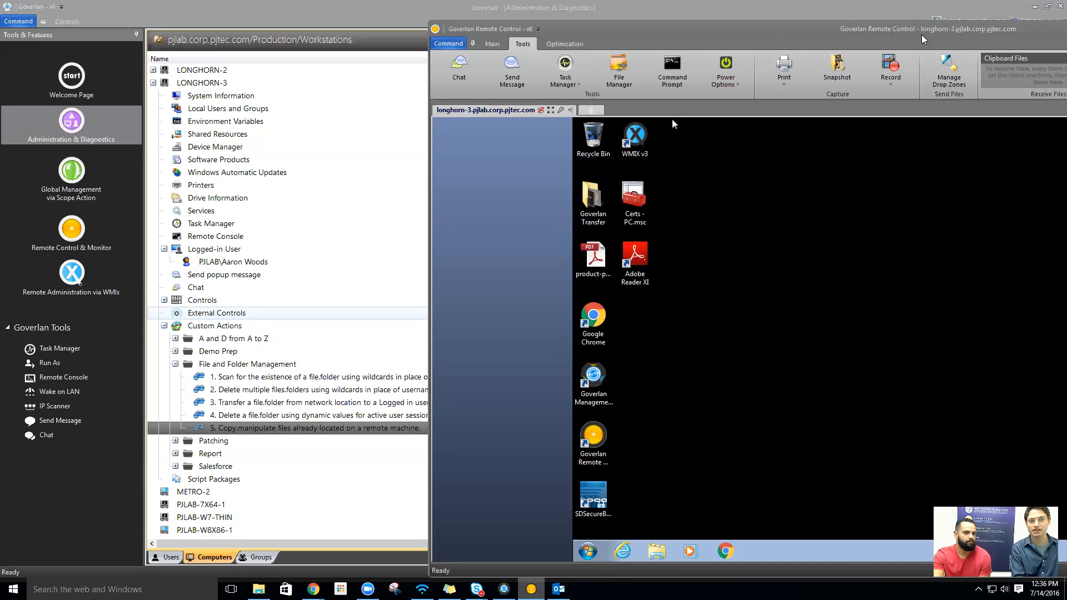
pyautogui.moveTo(922, 36); pyautogui.dragTo(680, 42)
pyautogui.doubleClick(680, 42)
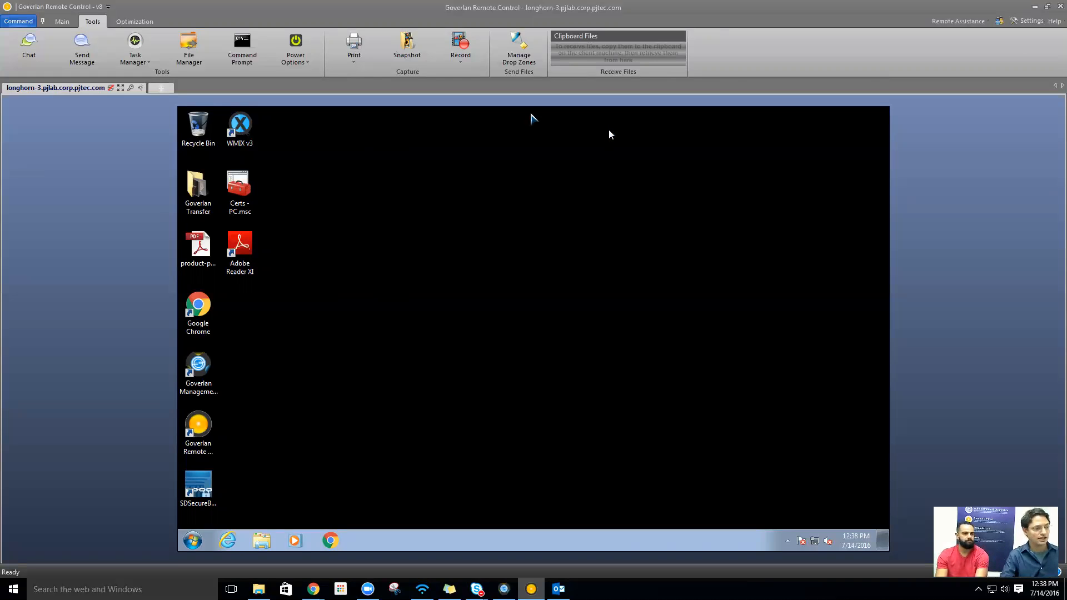
# - Open the Product Information page to see Suite - Department B using 2 of 3 licenses
pyautogui.click(19, 23)
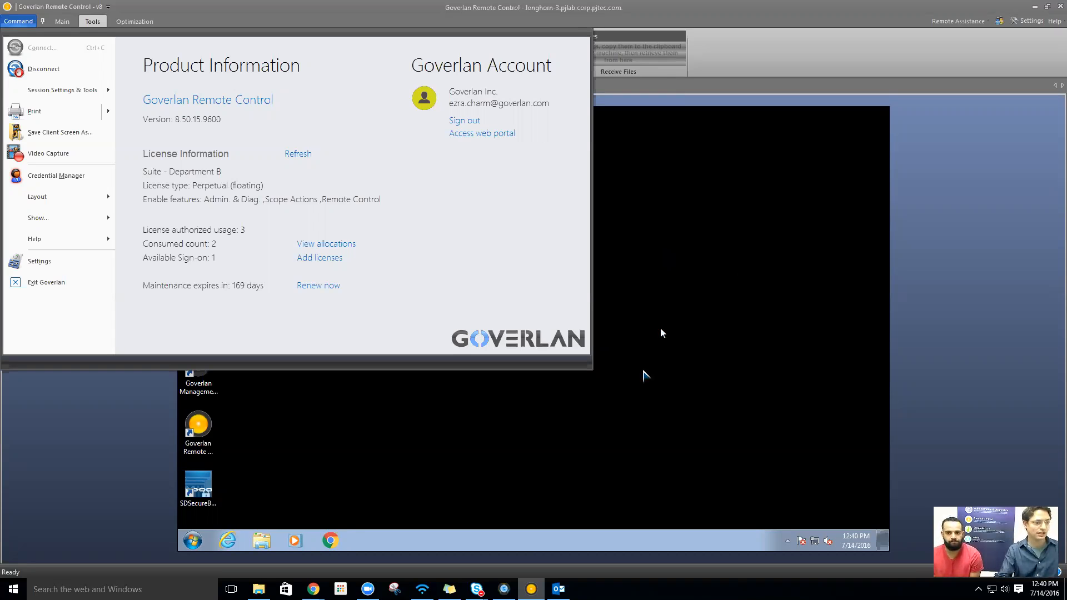
pyautogui.click(313, 589)
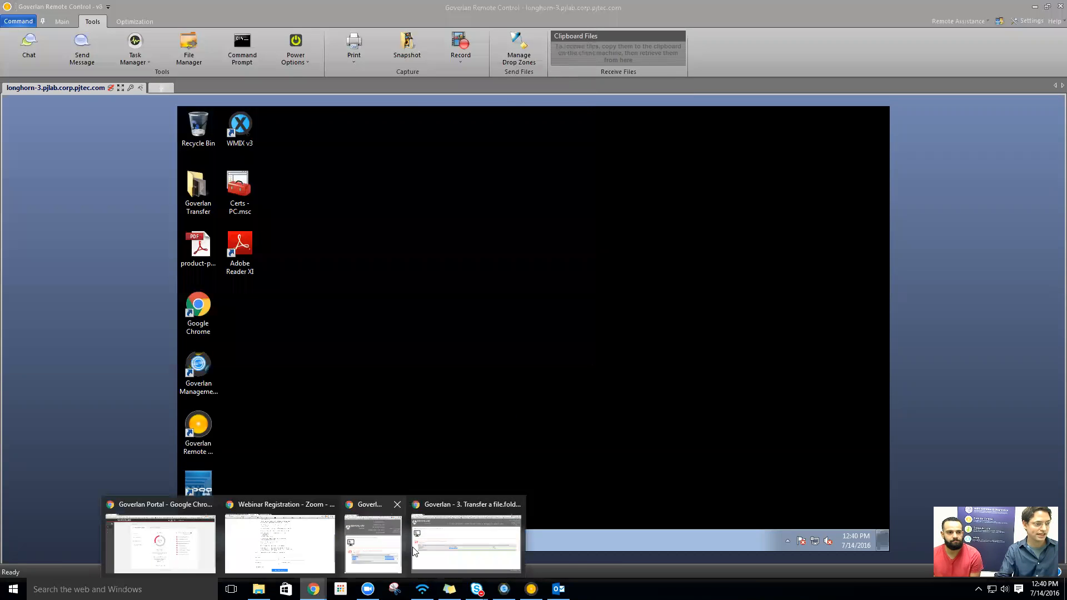
pyautogui.click(121, 557)
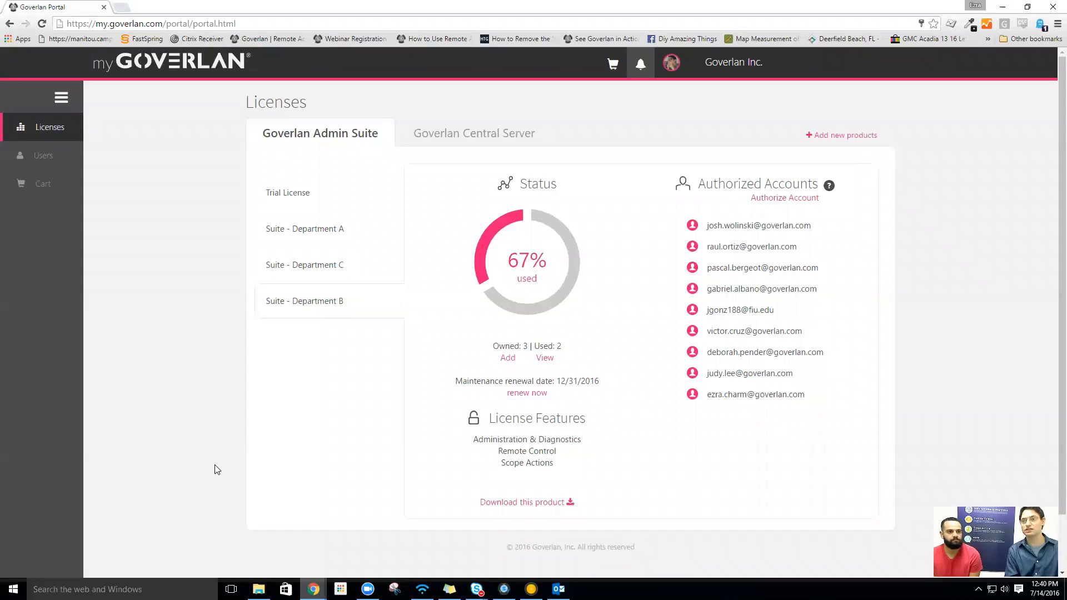
pyautogui.moveTo(368, 589)
pyautogui.click(531, 589)
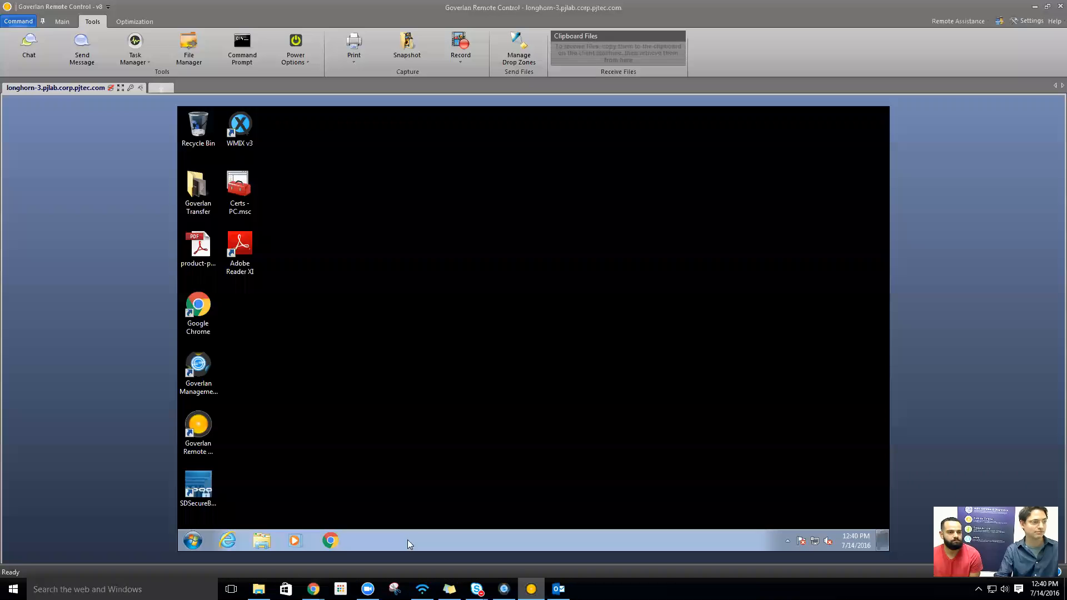
pyautogui.click(18, 26)
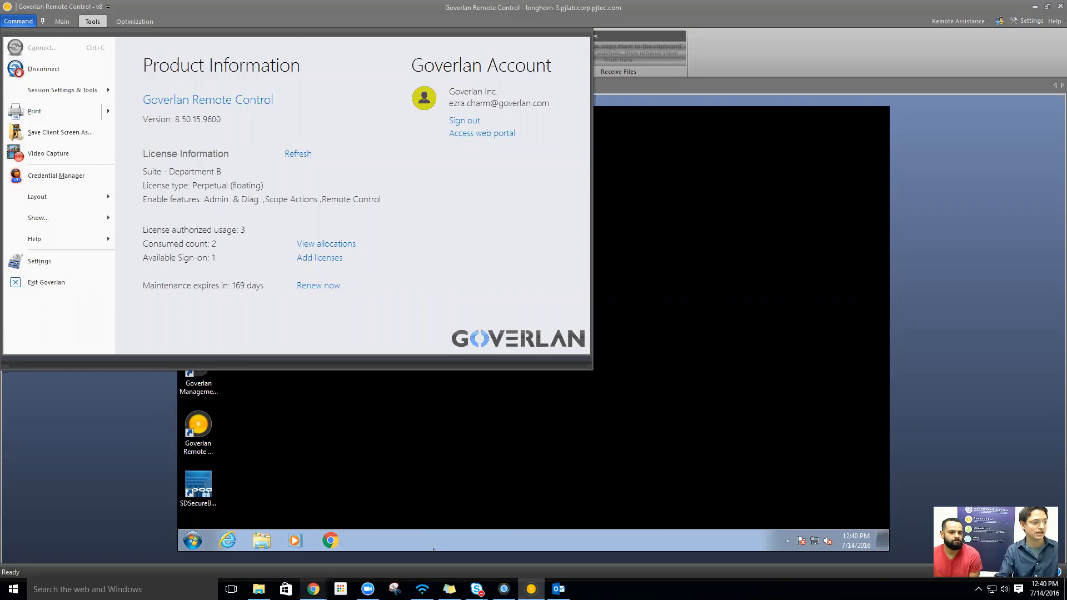
pyautogui.click(313, 589)
# - In the browser portal, review the two hosts using Suite - Department B licenses, then close the list
pyautogui.click(175, 536)
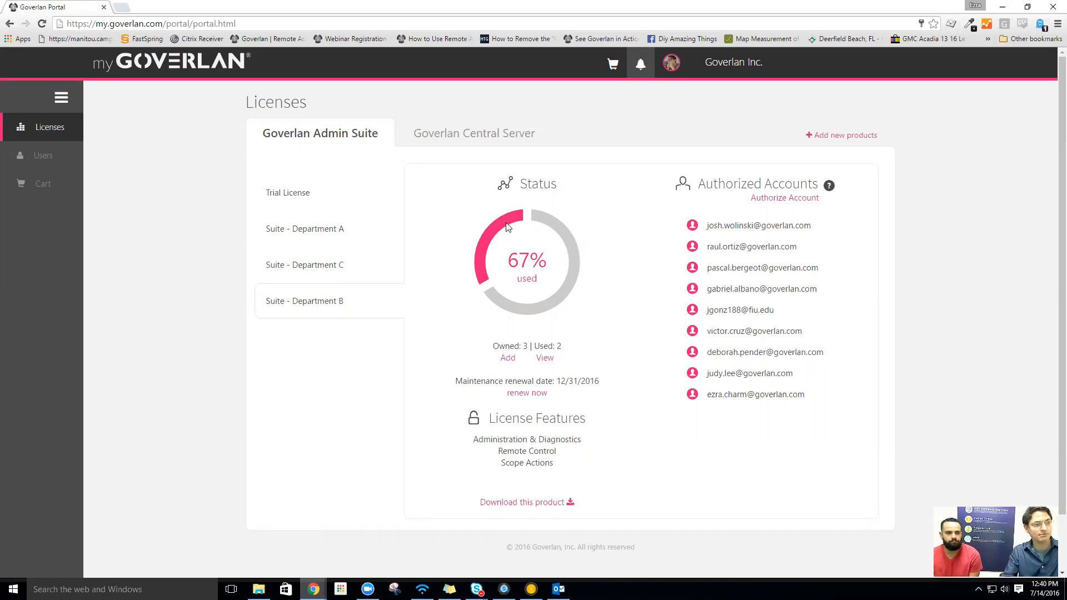
pyautogui.moveTo(497, 343); pyautogui.dragTo(532, 346)
pyautogui.click(545, 358)
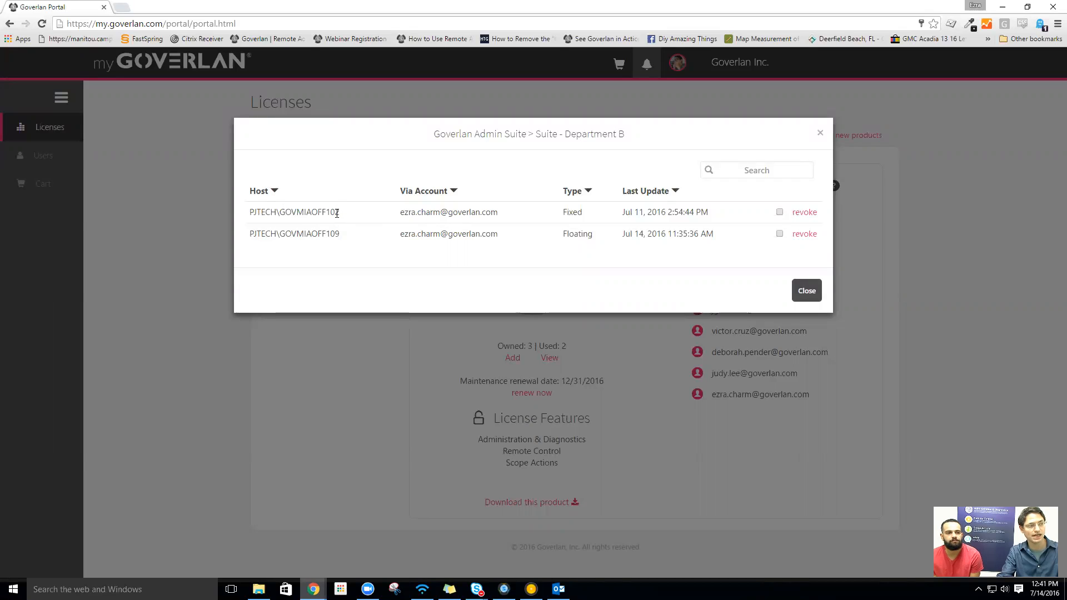
pyautogui.moveTo(340, 212); pyautogui.dragTo(265, 217)
pyautogui.moveTo(368, 236); pyautogui.dragTo(256, 261)
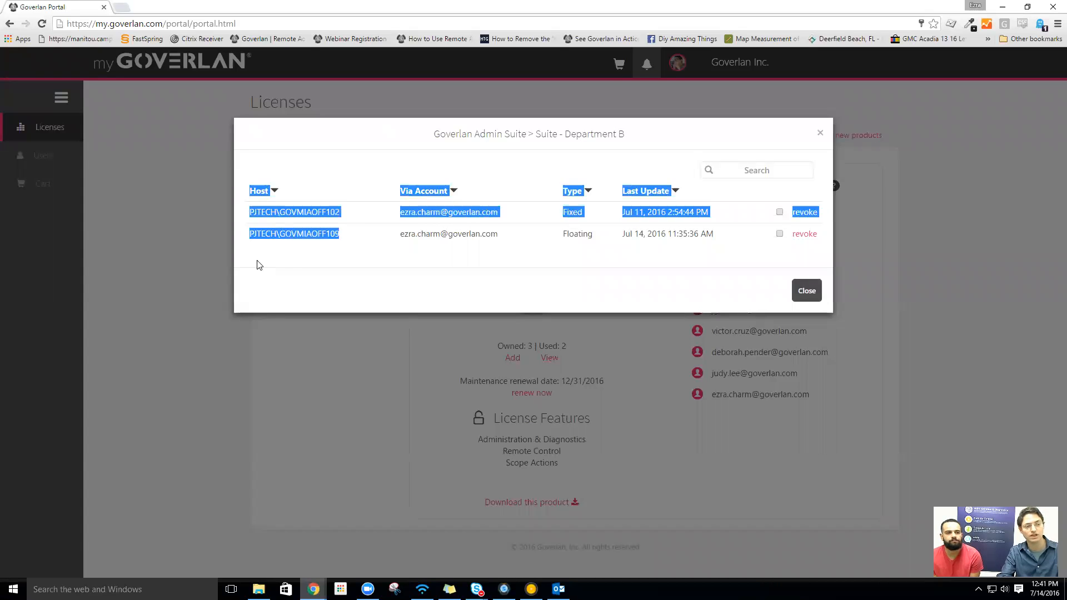
pyautogui.click(305, 246)
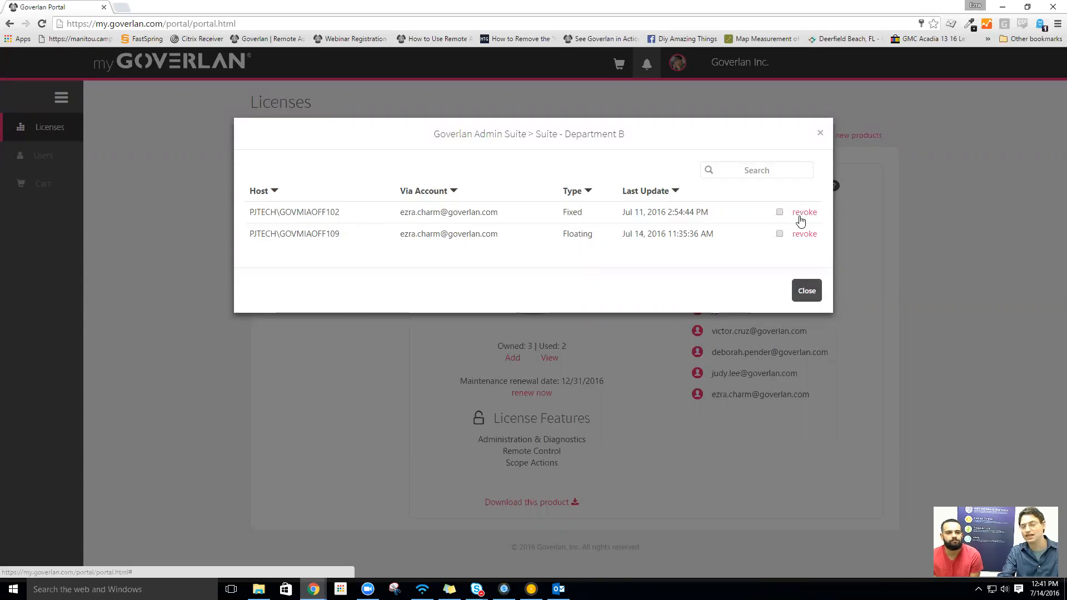
pyautogui.click(807, 289)
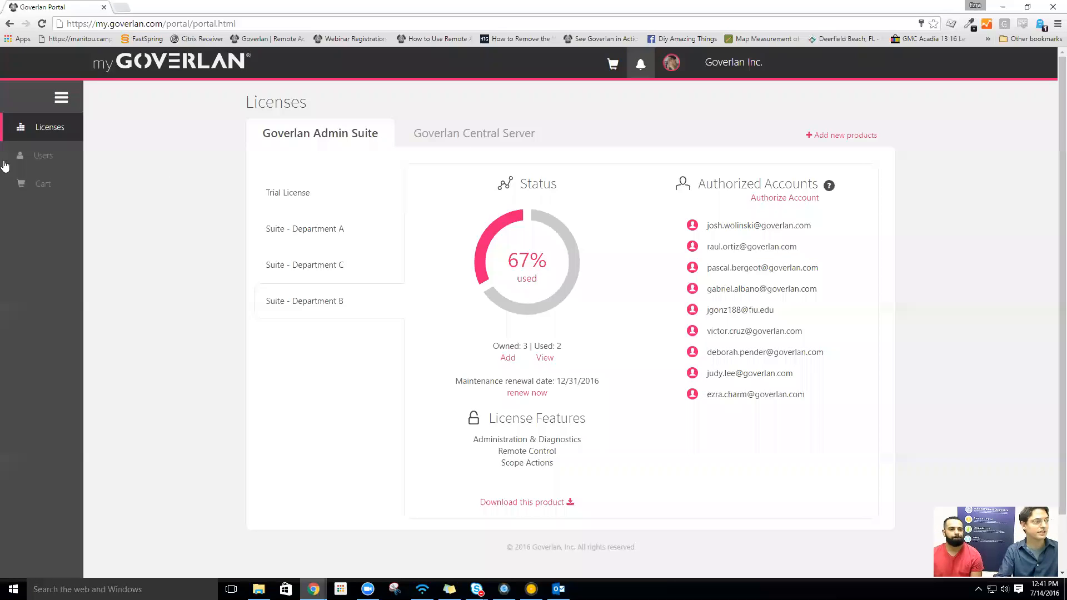
pyautogui.click(33, 155)
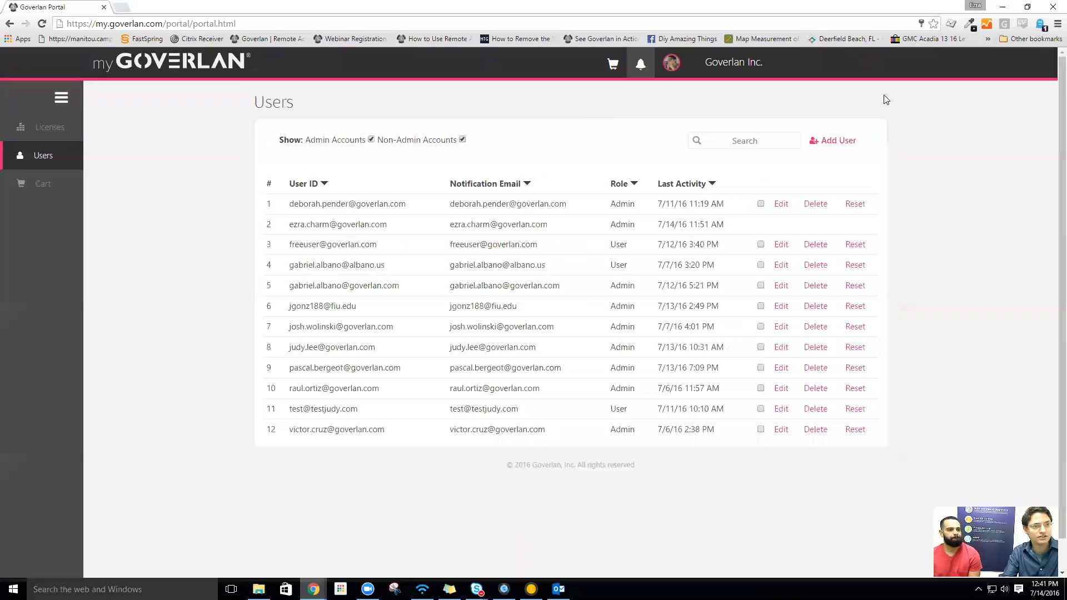
pyautogui.click(844, 141)
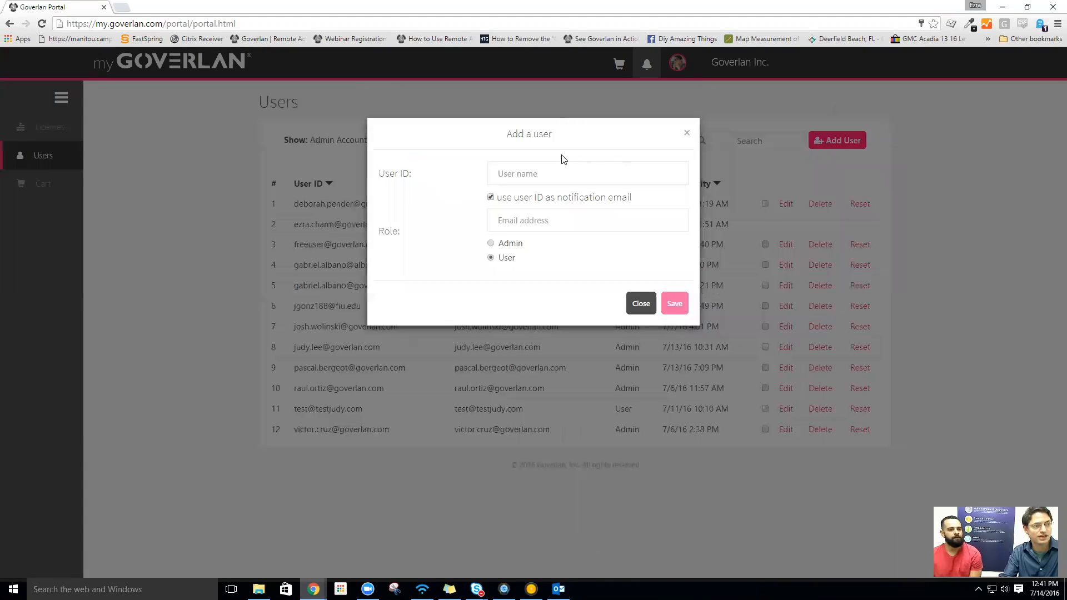
pyautogui.click(640, 304)
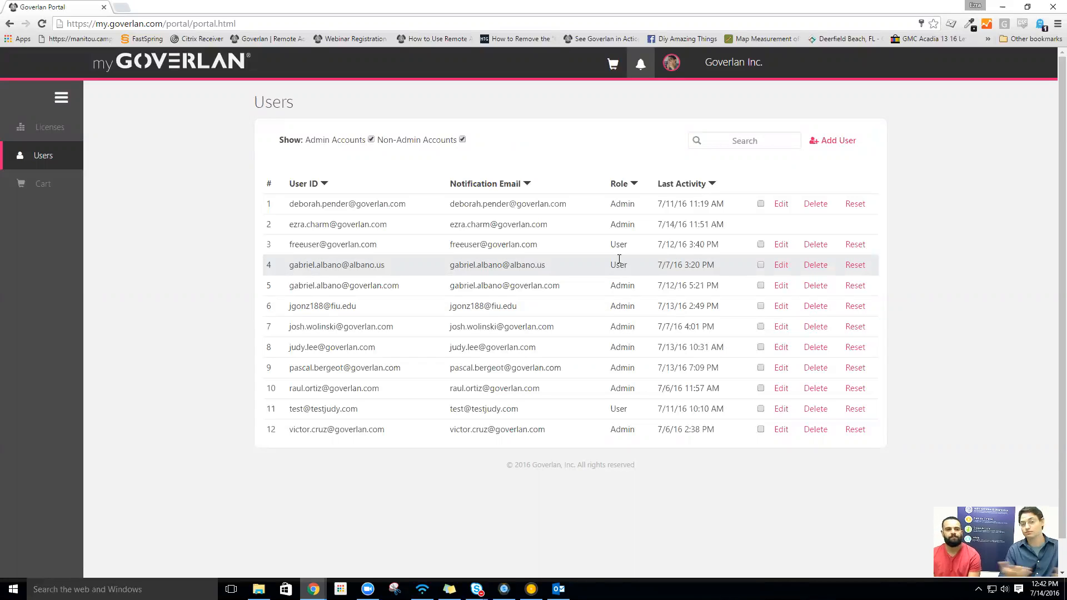
pyautogui.click(50, 128)
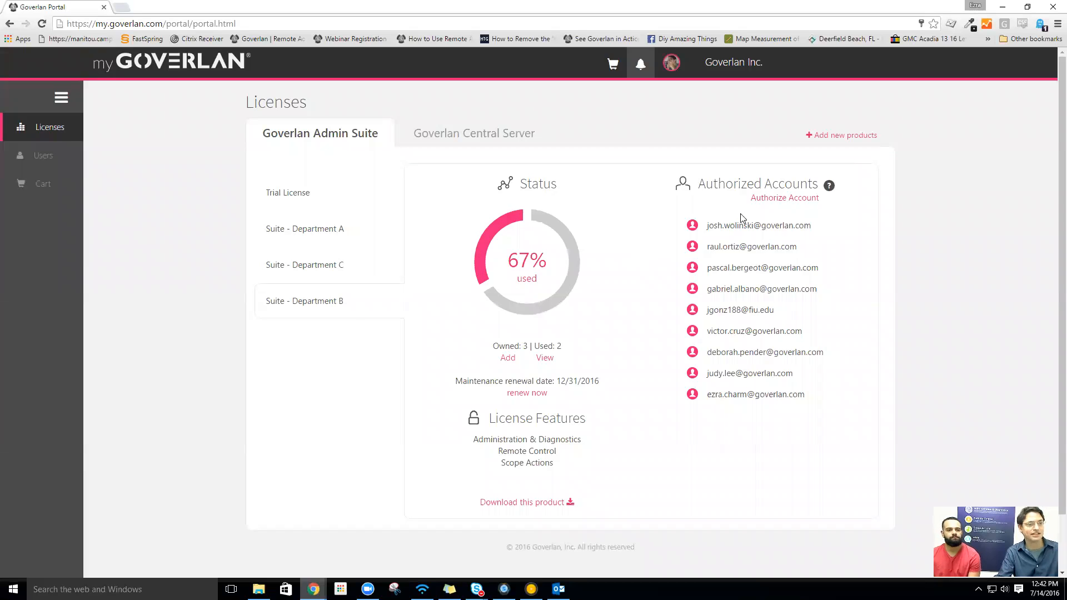
# - Try authorizing the second listed user, then log back in after the session expires
pyautogui.click(783, 198)
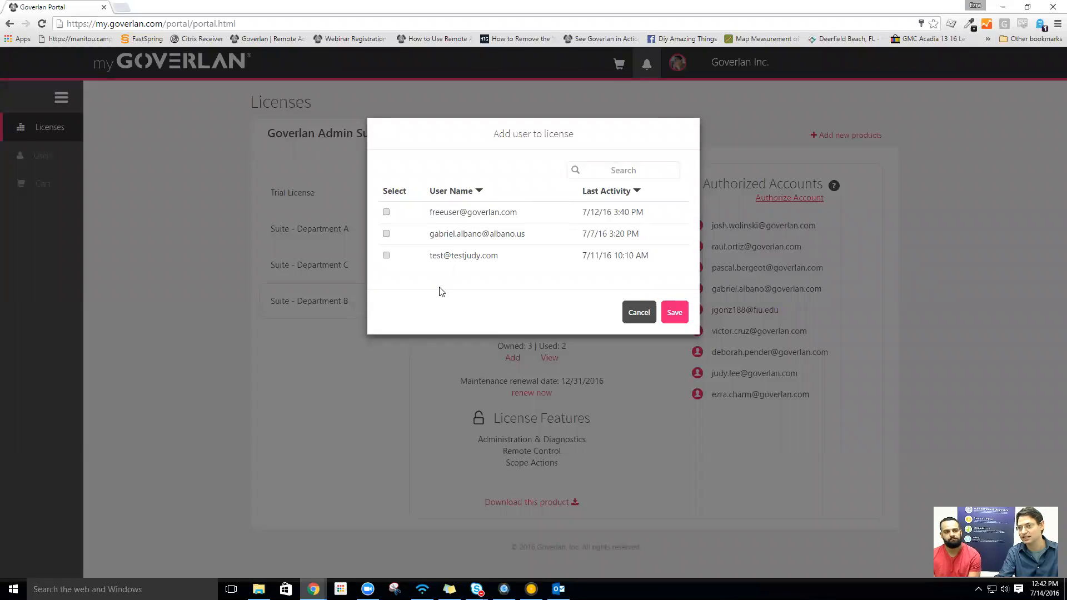
pyautogui.click(387, 234)
pyautogui.click(674, 312)
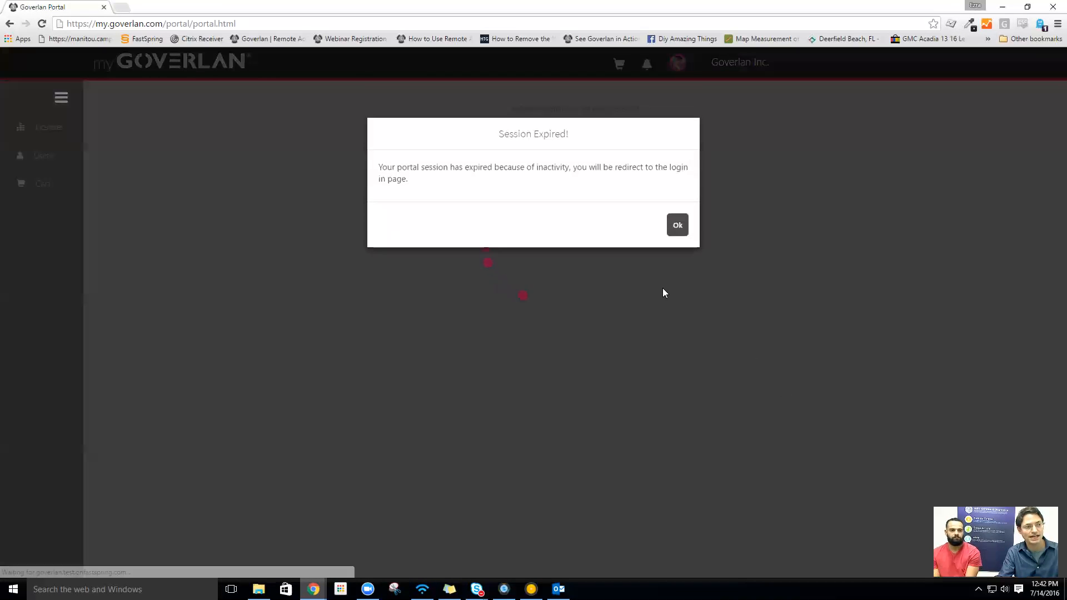
pyautogui.click(677, 225)
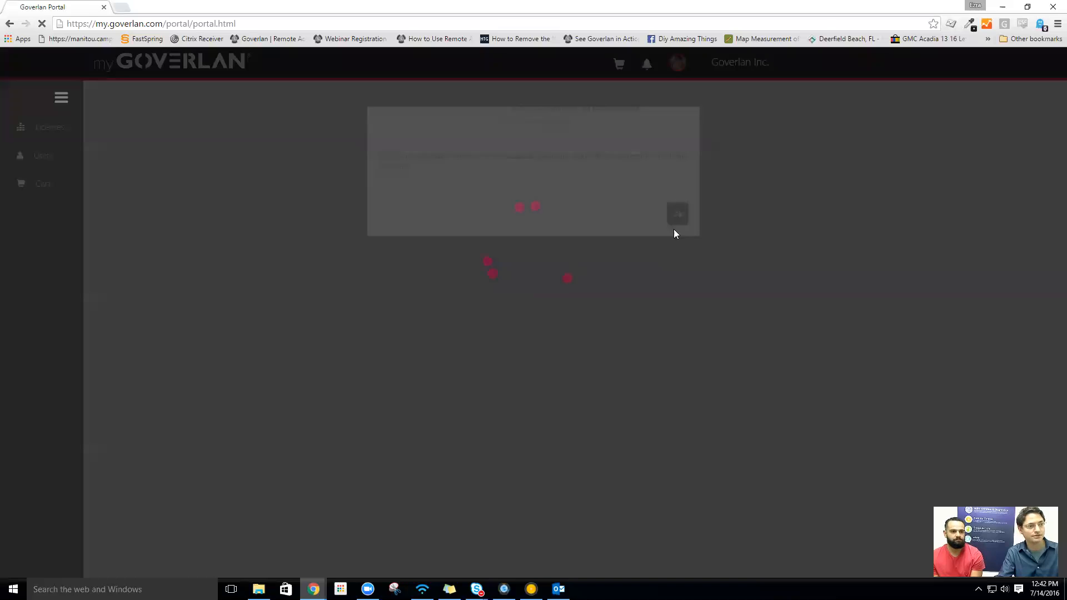
pyautogui.click(521, 286)
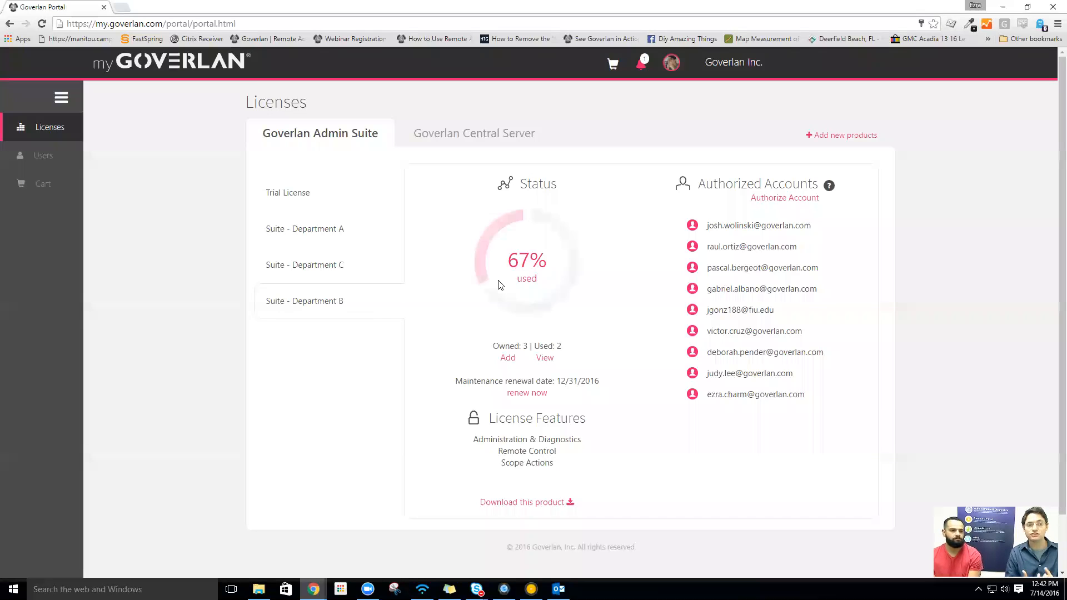
# - Authorize the second listed user for Suite - Department B and check the newly added account
pyautogui.click(785, 198)
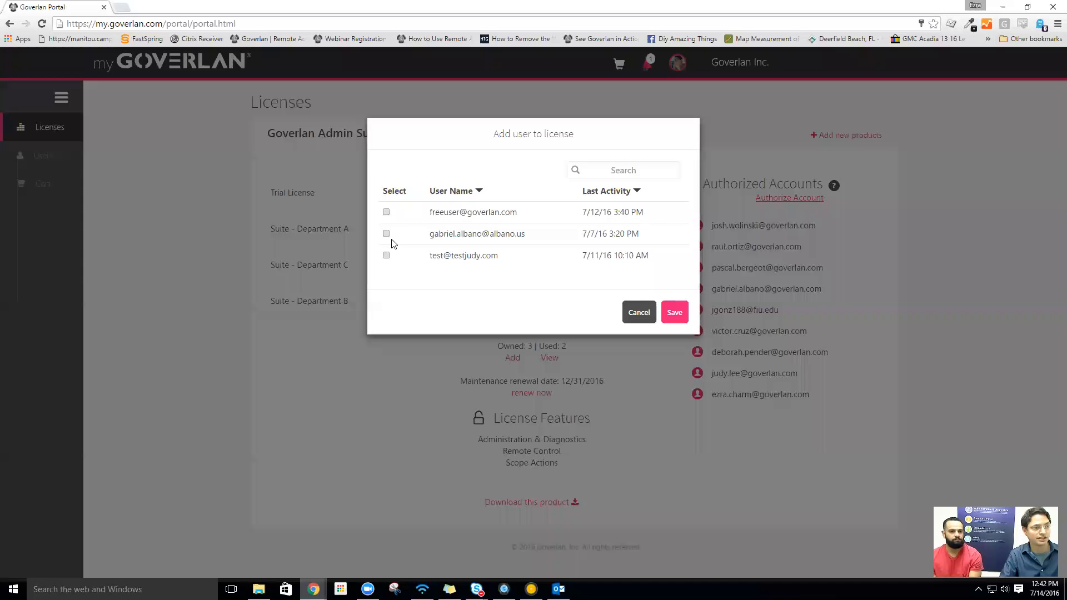
pyautogui.click(386, 234)
pyautogui.click(674, 312)
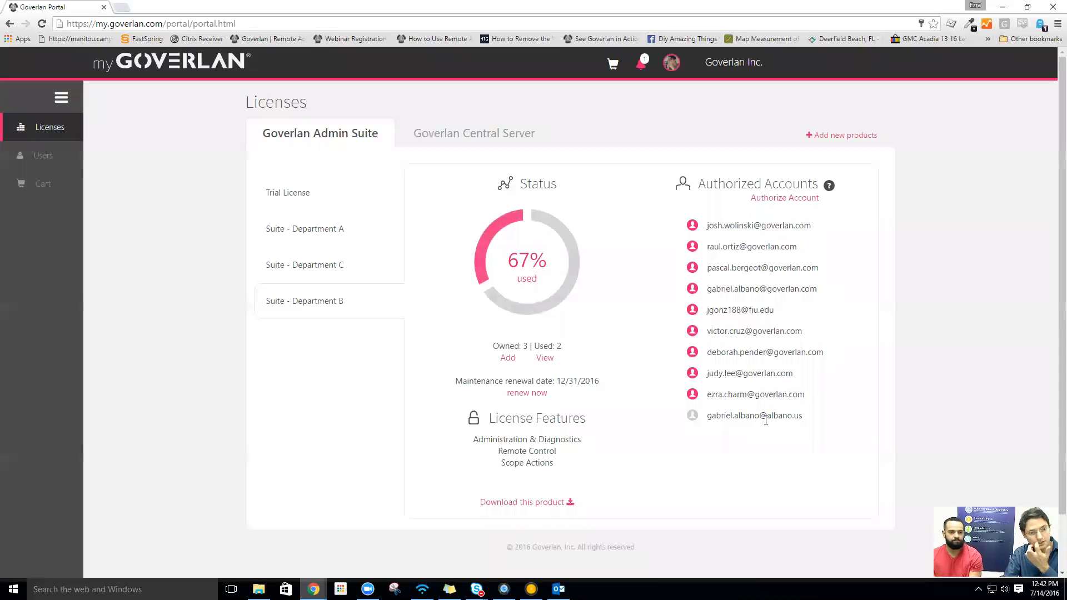
pyautogui.moveTo(787, 415); pyautogui.dragTo(706, 418)
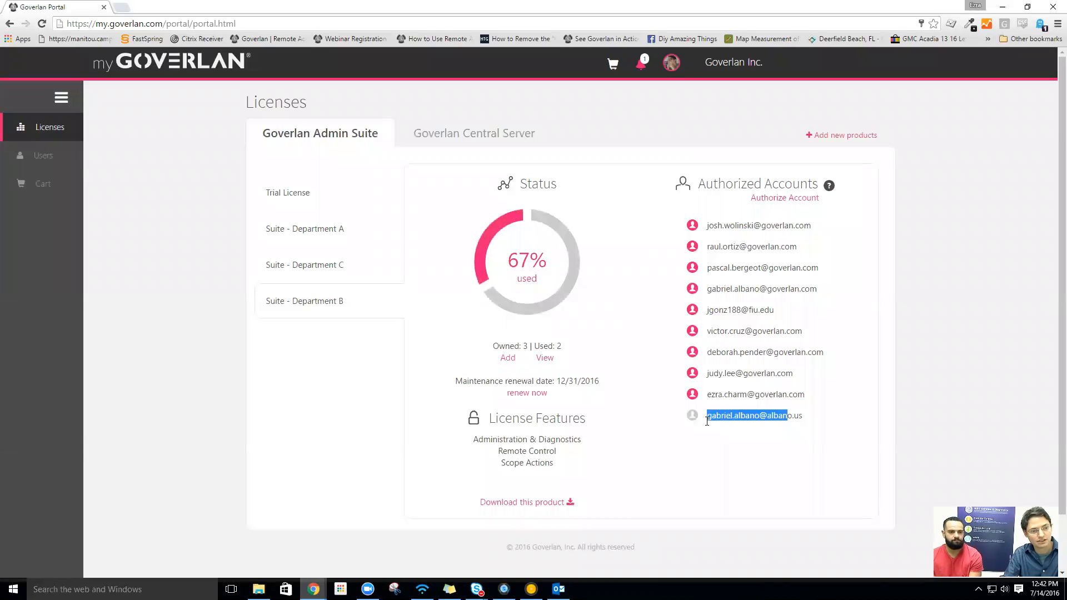
# - Show Suite - Department C, then Suite - Department A with 5 licenses owned and 3 used
pyautogui.click(308, 265)
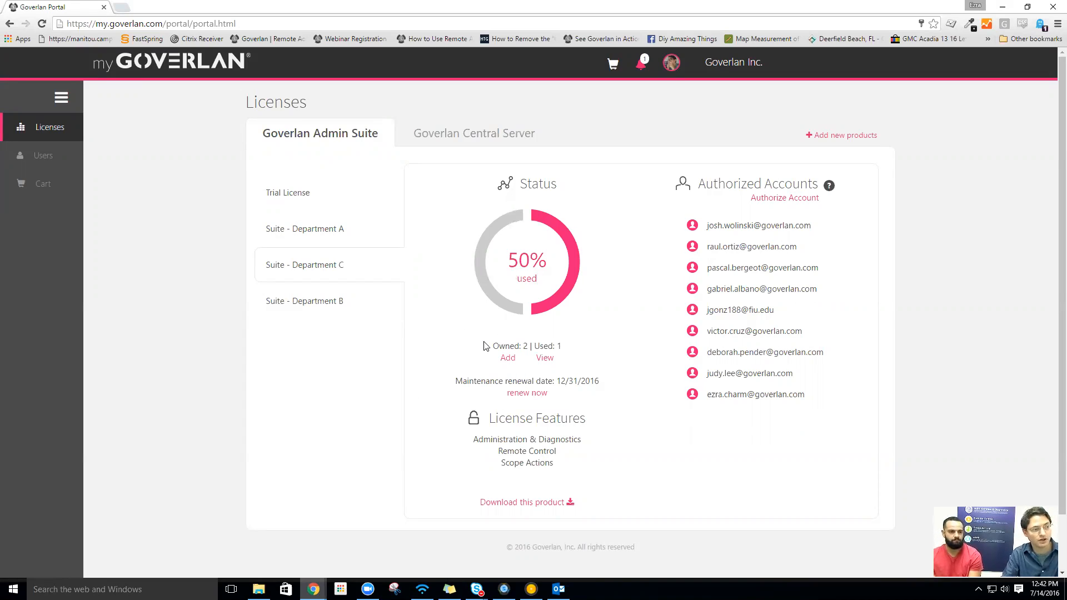
pyautogui.click(323, 230)
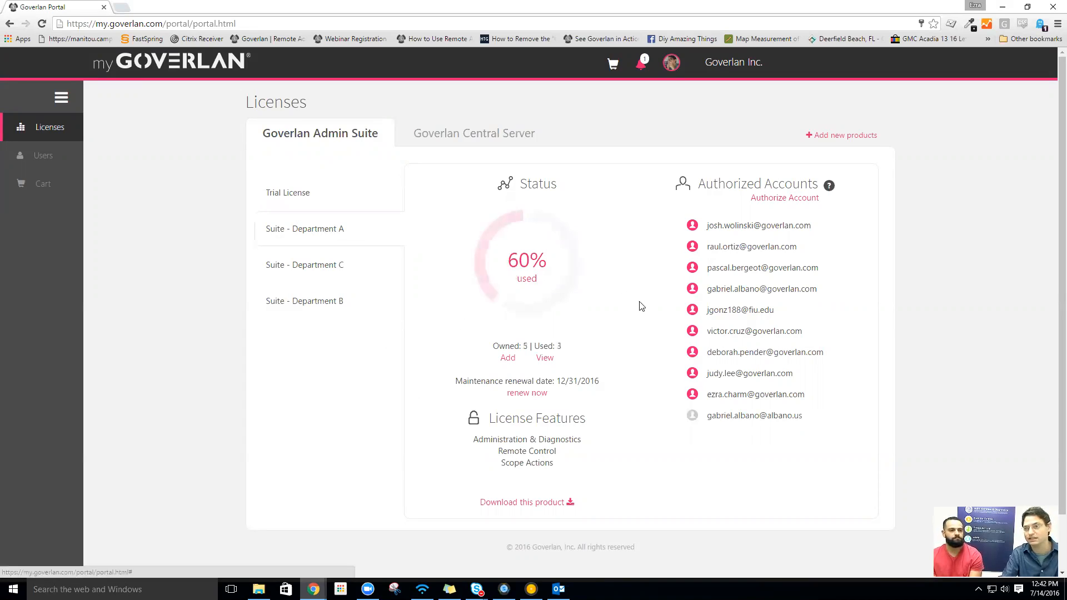